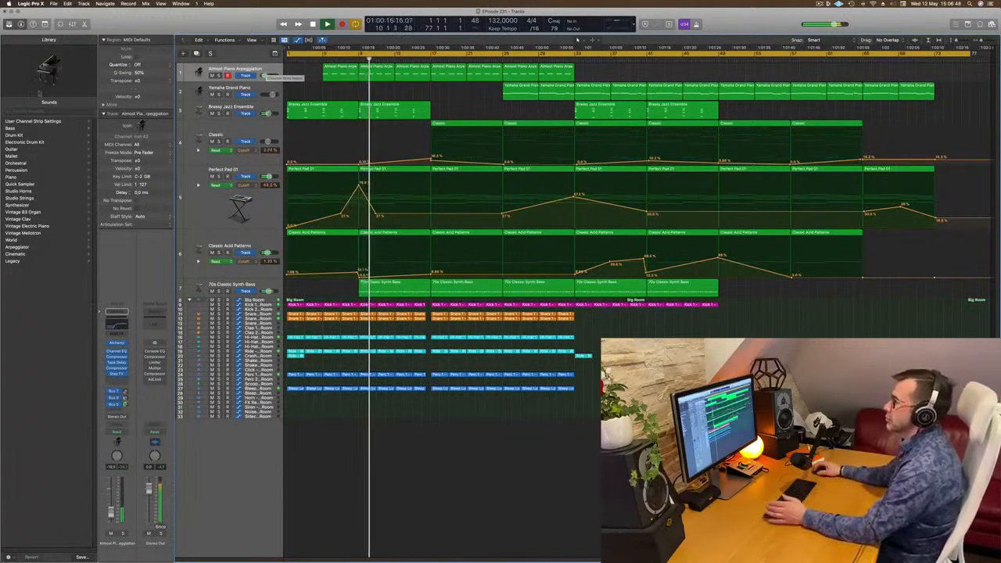
- Audition the Classic, Perfect Pad 01 and Classic Acid Patterns tracks one at a time in solo during playback
{"action": "left_click", "coordinate": [258, 285]}
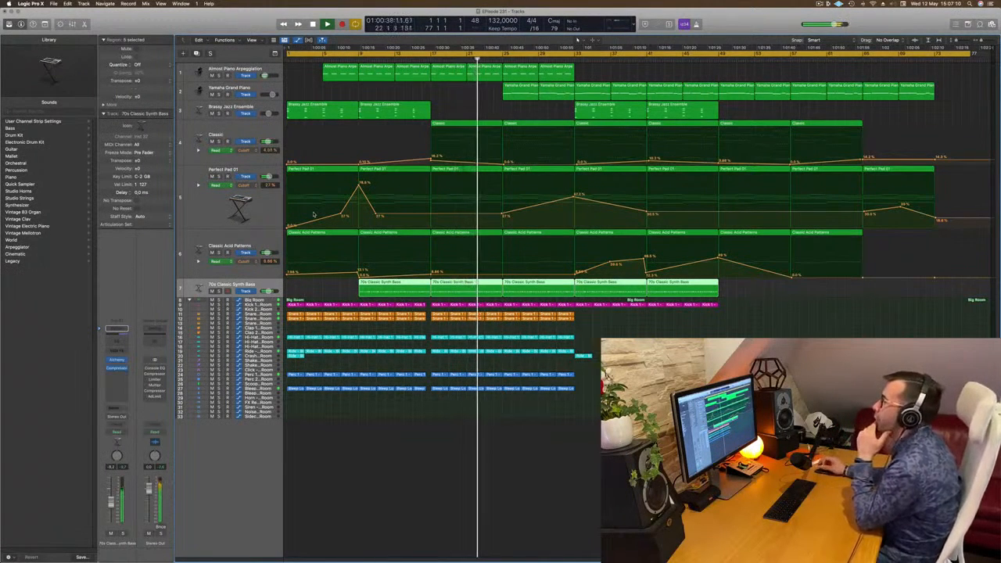
{"action": "left_click", "coordinate": [269, 68]}
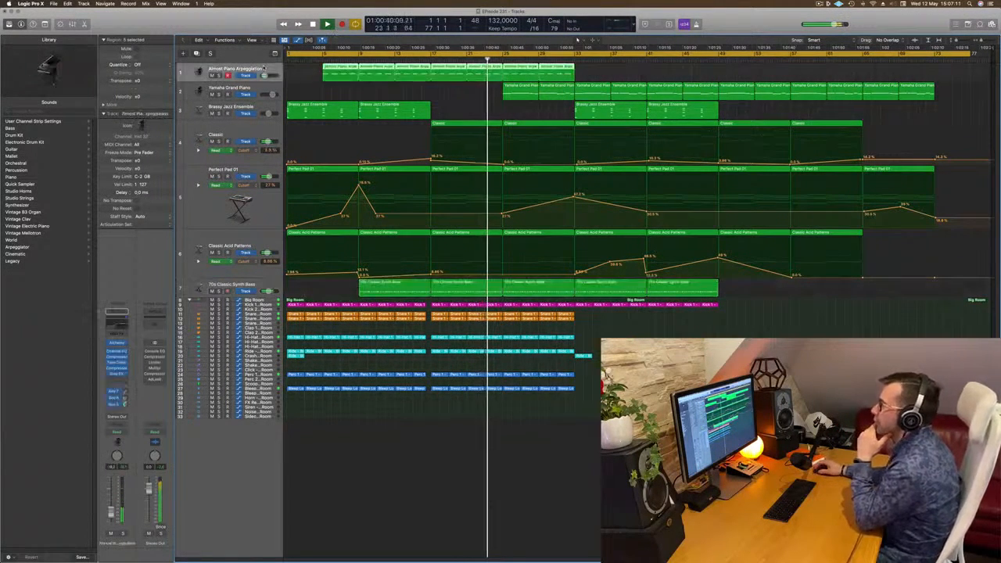
{"action": "left_click", "coordinate": [219, 142]}
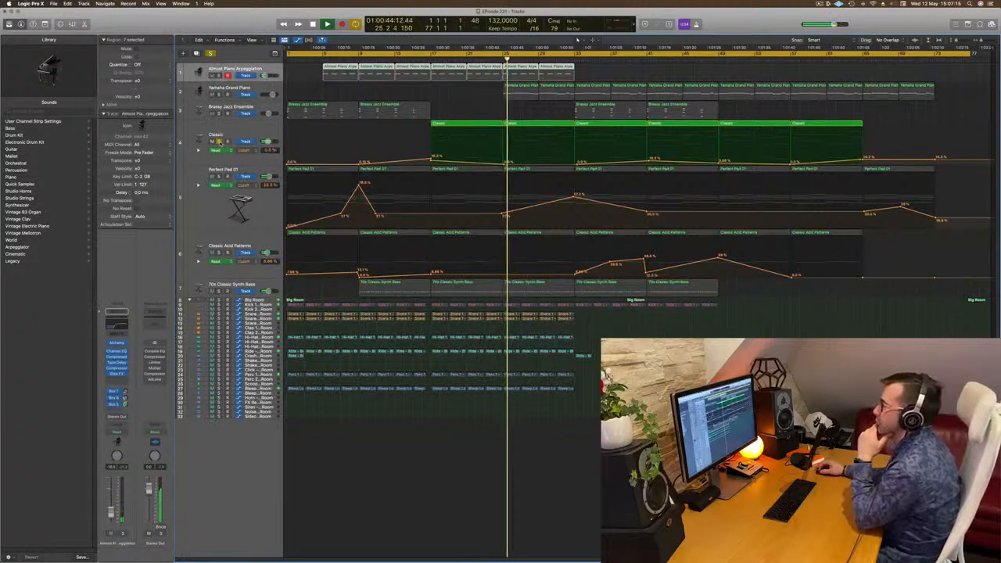
{"action": "left_click", "coordinate": [219, 142]}
{"action": "left_click", "coordinate": [220, 145]}
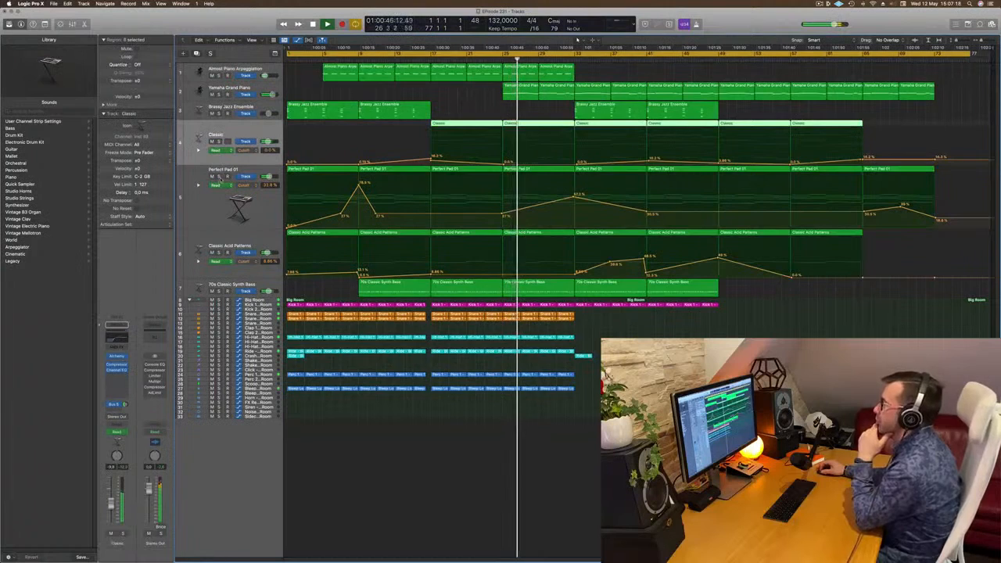
{"action": "left_click", "coordinate": [219, 178]}
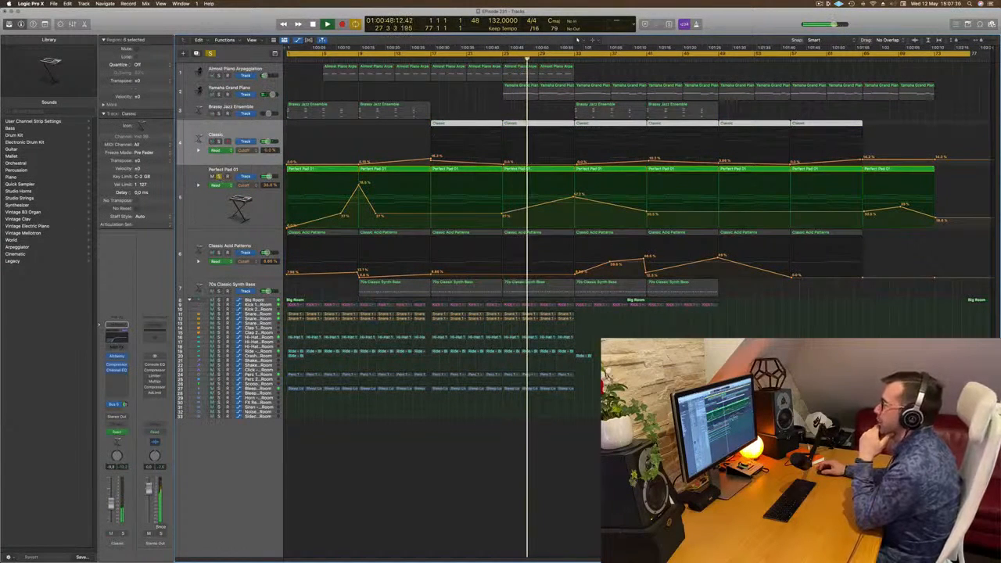
{"action": "left_click", "coordinate": [220, 177]}
{"action": "left_click", "coordinate": [220, 252]}
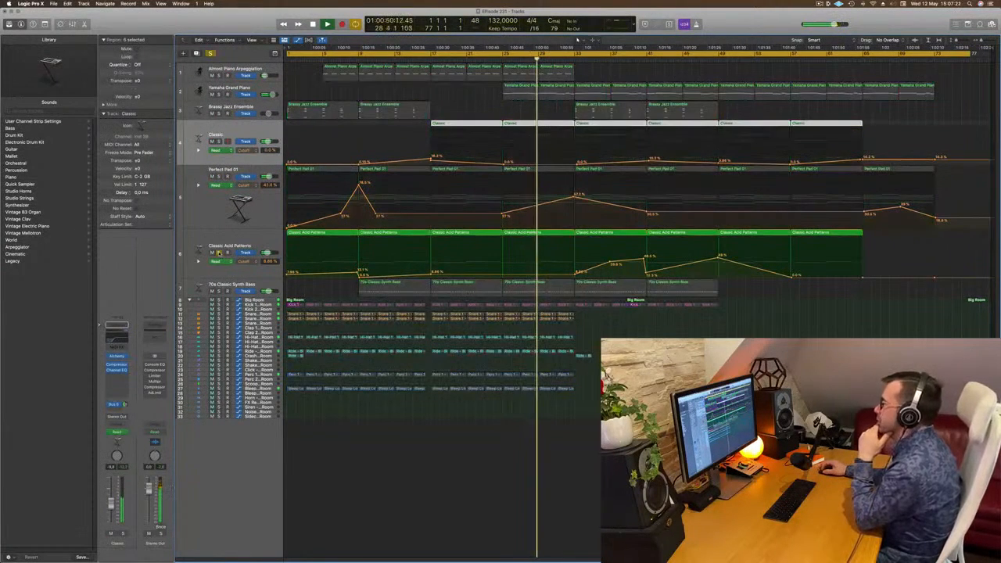
{"action": "left_click", "coordinate": [219, 253]}
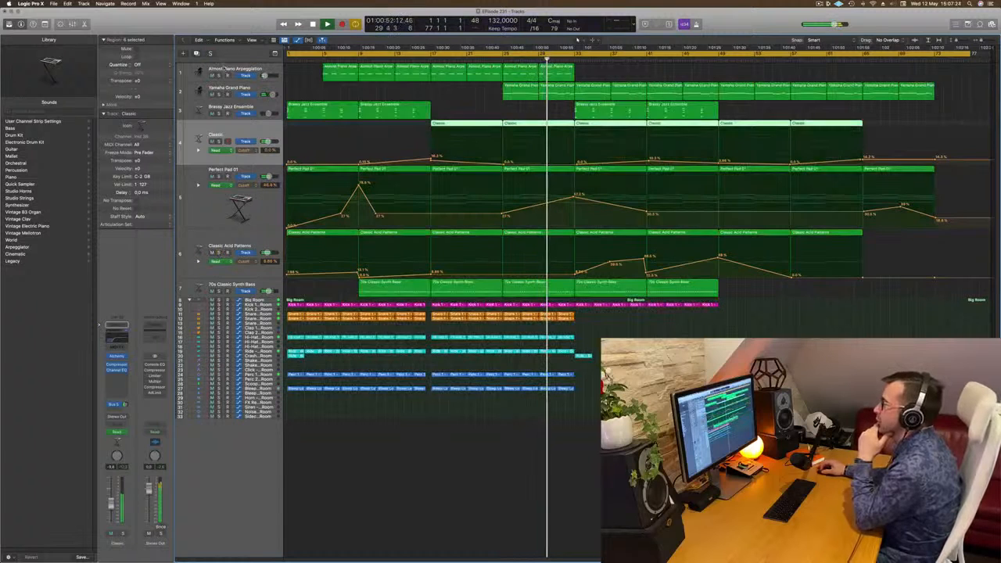
- Audition the Yamaha Grand Piano and Brassy Jazz Ensemble tracks separately in solo, ending with Classic Acid Patterns selected
{"action": "left_click", "coordinate": [220, 93]}
{"action": "left_click", "coordinate": [268, 88]}
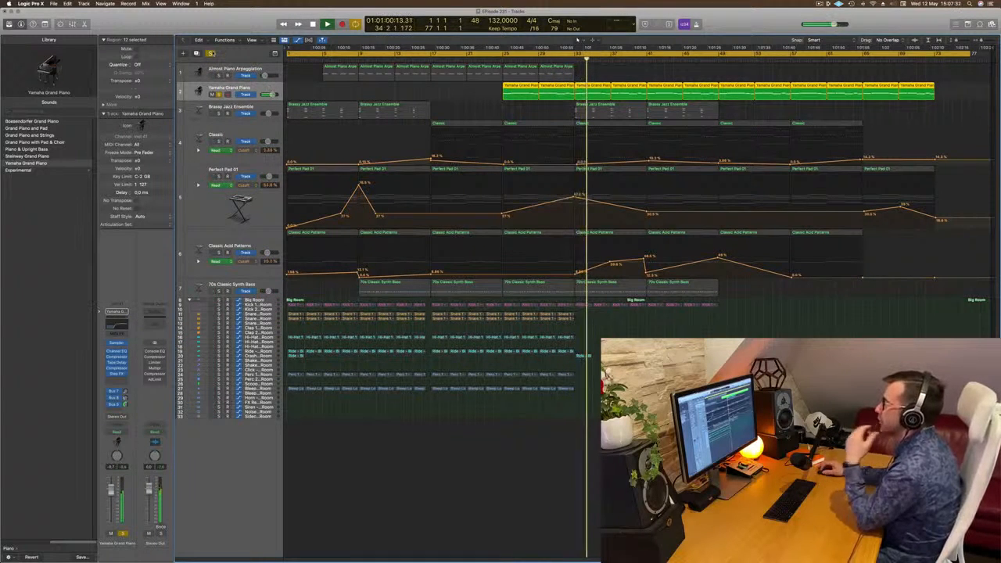
{"action": "key", "text": "super+a"}
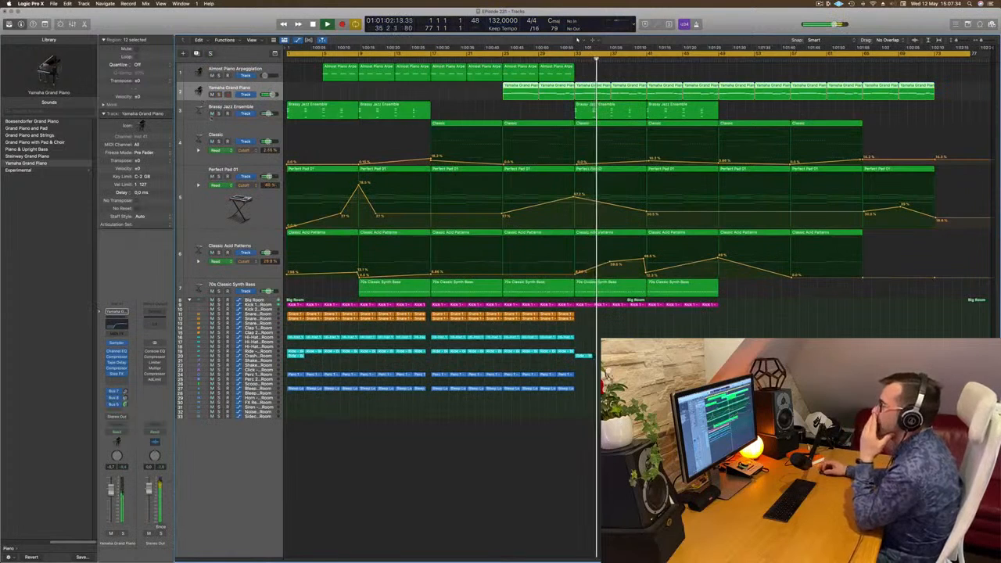
{"action": "left_click", "coordinate": [219, 113]}
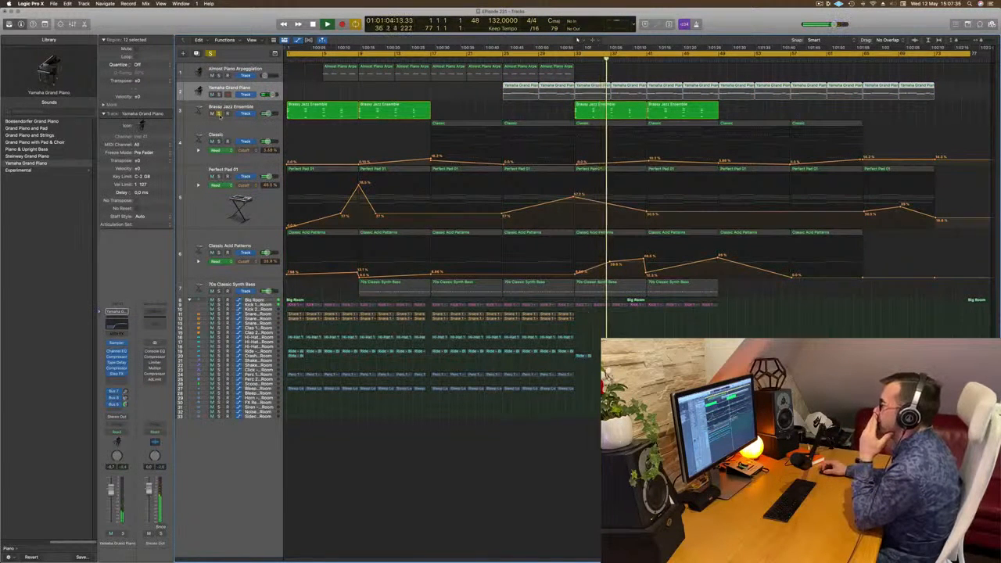
{"action": "left_click", "coordinate": [218, 114]}
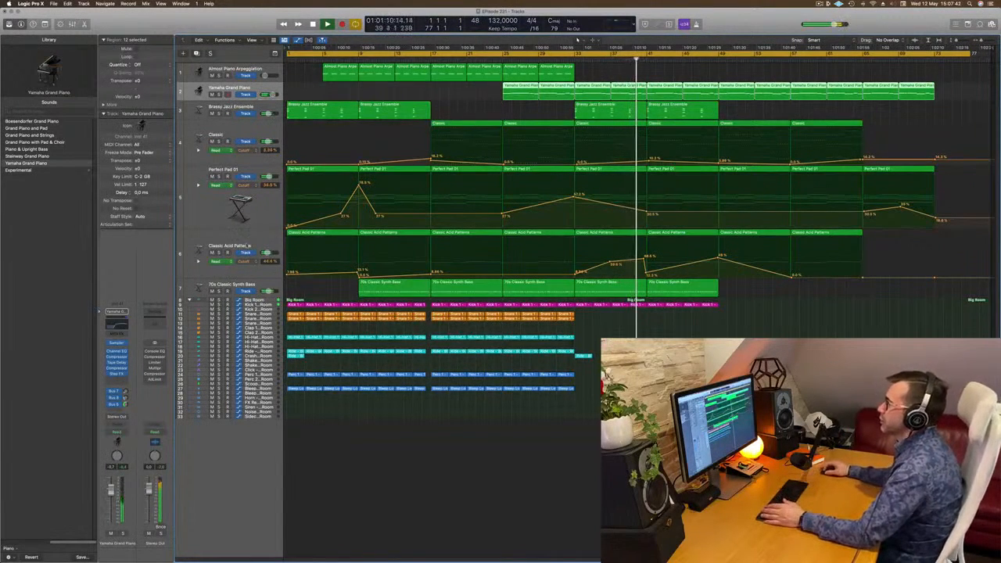
{"action": "left_click", "coordinate": [247, 245]}
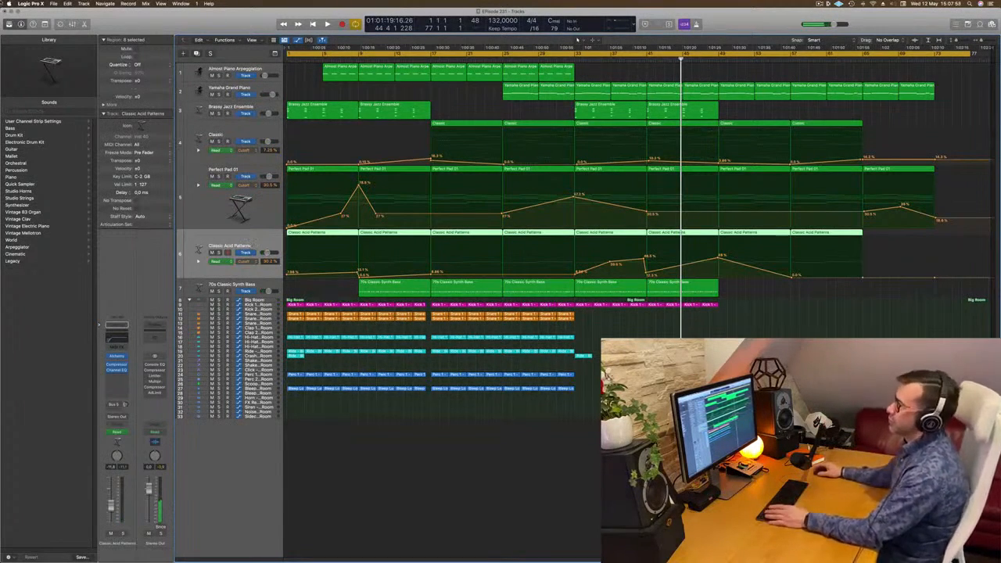
- Set the cycle range from bar 1 to bar 17 and repeat that section across all tracks
{"action": "left_click", "coordinate": [297, 89]}
{"action": "key", "text": "space"}
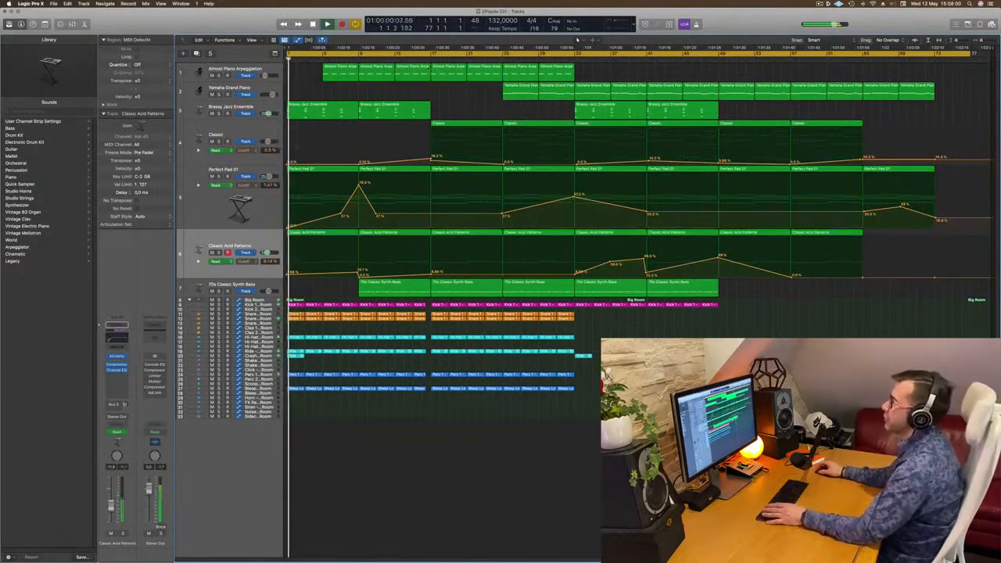
{"action": "left_click_drag", "start_coordinate": [973, 54], "coordinate": [431, 92]}
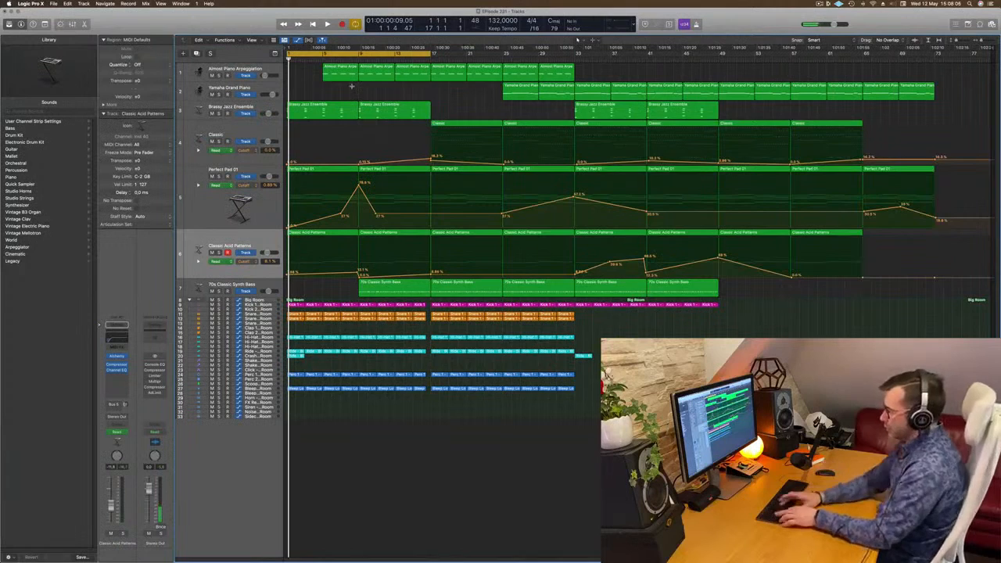
{"action": "key", "text": "ctrl+super+r"}
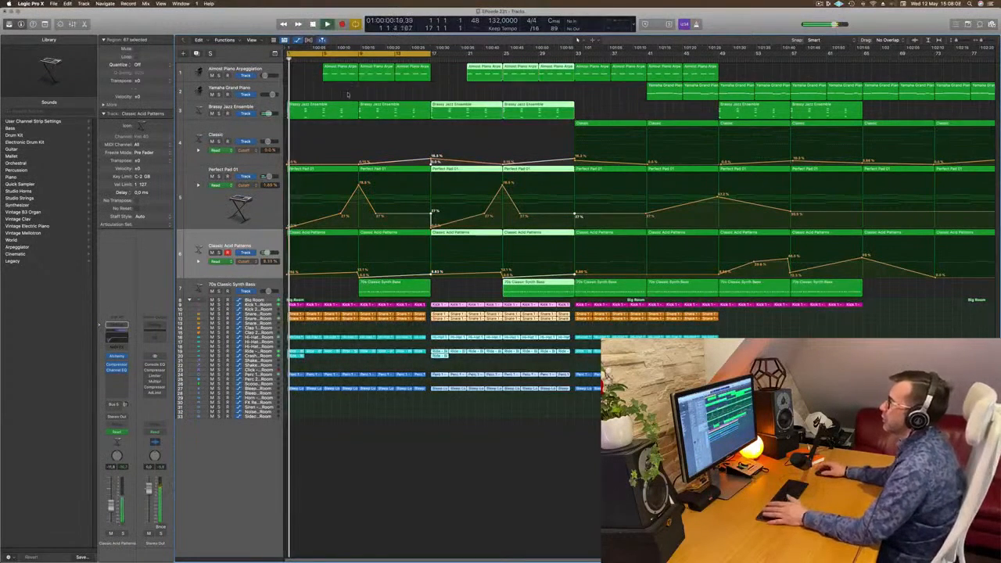
- Delete the first Brassy Jazz Ensemble region and the three Almost Piano Arpeggiation regions before bar 17, replaying the opening
{"action": "left_click", "coordinate": [314, 106]}
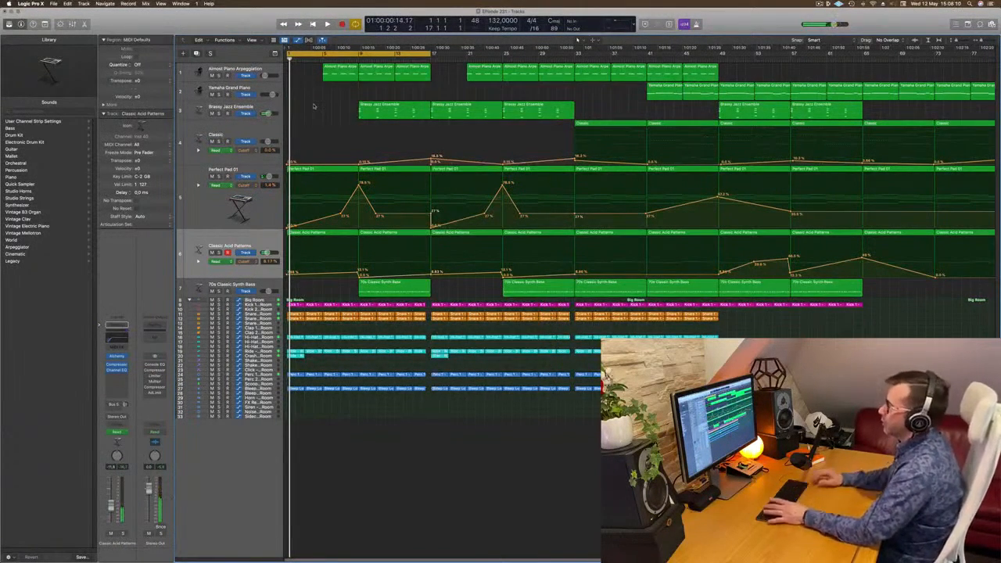
{"action": "key", "text": "space"}
{"action": "left_click_drag", "start_coordinate": [311, 70], "coordinate": [423, 82]}
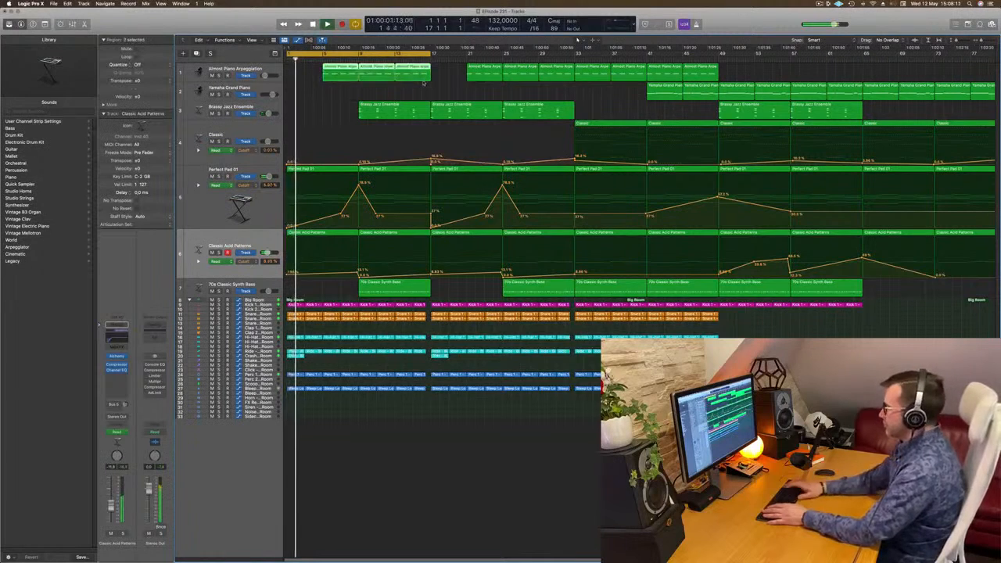
{"action": "key", "text": "Delete"}
{"action": "key", "text": "space"}
{"action": "key", "text": "space"}
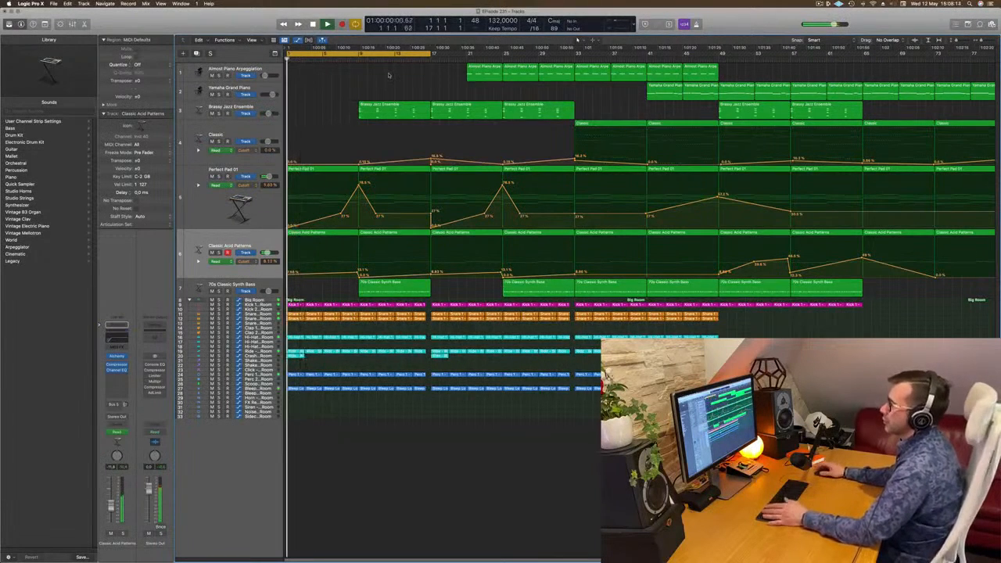
{"action": "key", "text": "space"}
{"action": "key", "text": "space"}
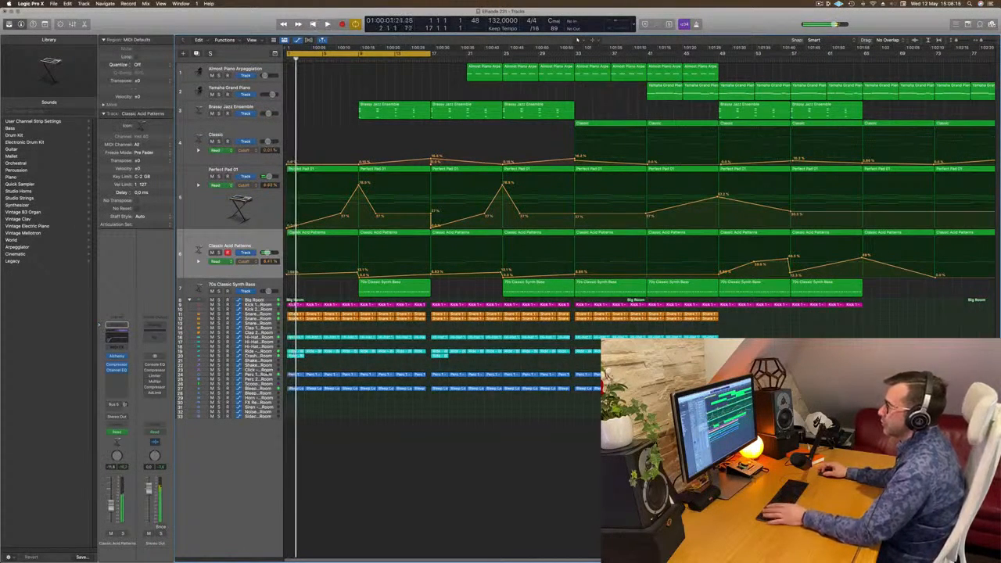
- Audition the Perc 1 and Bleep Low tracks of the Big Room kit in solo
{"action": "left_click", "coordinate": [258, 374]}
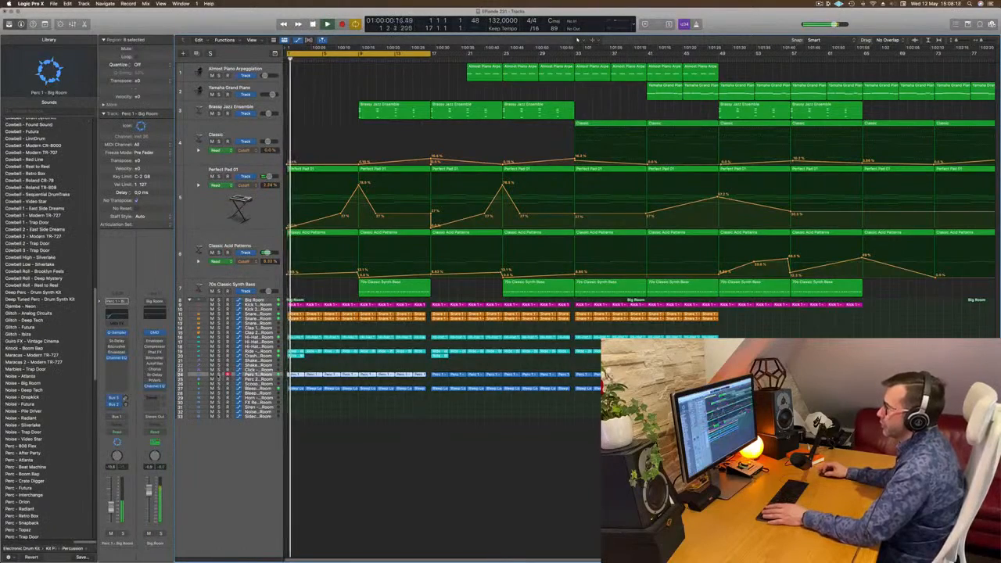
{"action": "left_click", "coordinate": [219, 375]}
{"action": "left_click", "coordinate": [219, 374]}
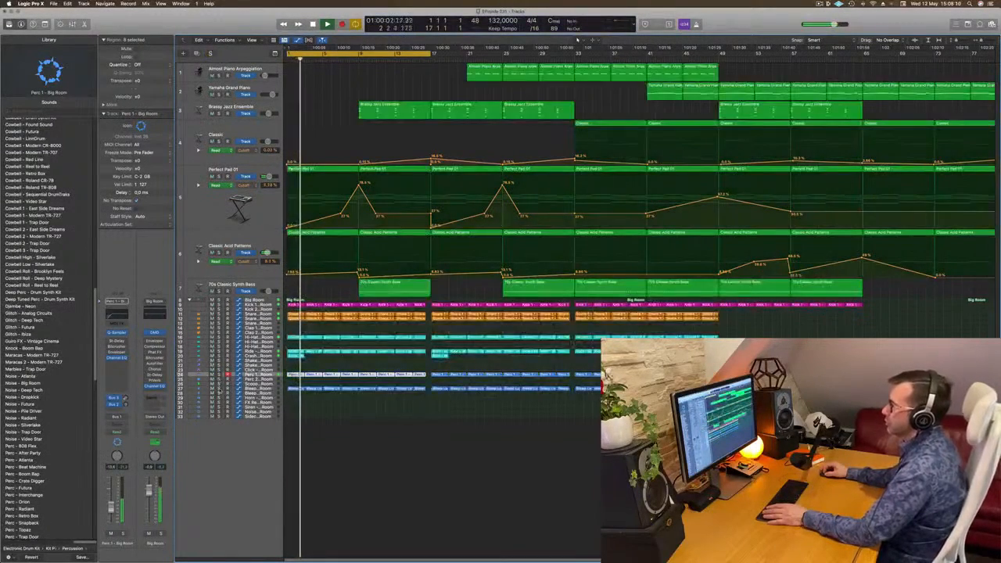
{"action": "left_click", "coordinate": [219, 389]}
{"action": "left_click", "coordinate": [268, 389]}
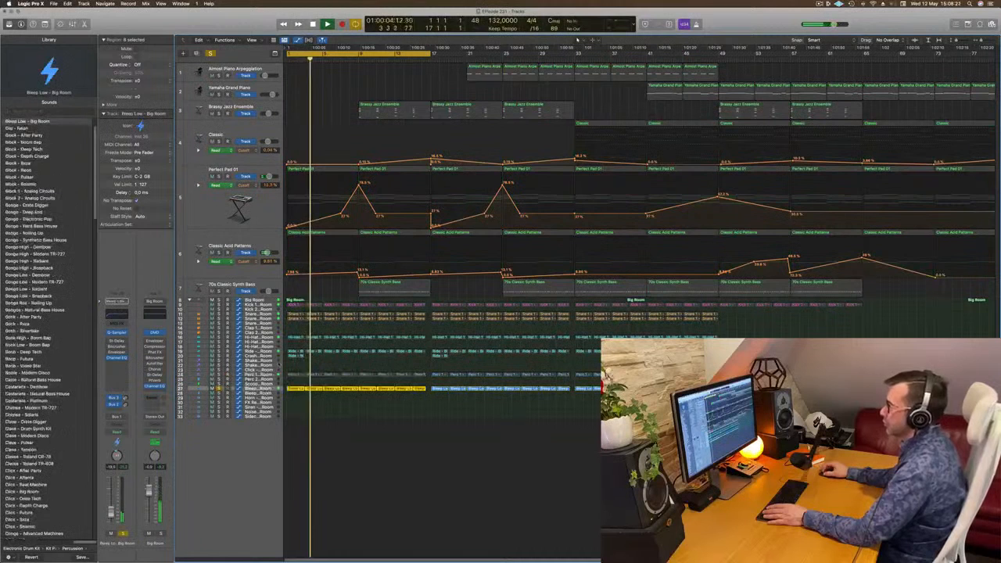
- Audition the Snare 1 track on its own and inspect its Step FX effect before ending the solo
{"action": "left_click", "coordinate": [219, 318]}
{"action": "left_click", "coordinate": [218, 389]}
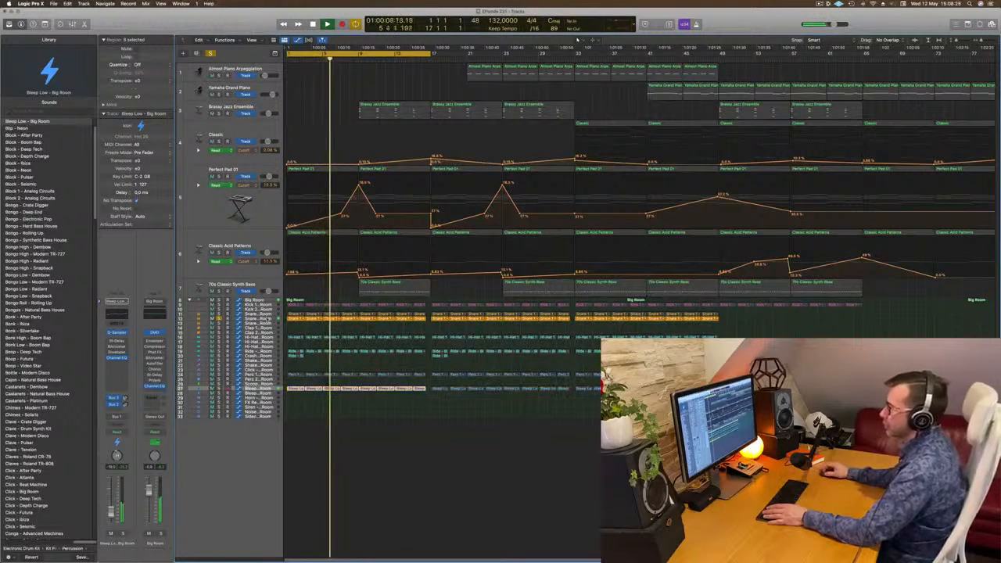
{"action": "left_click", "coordinate": [263, 318]}
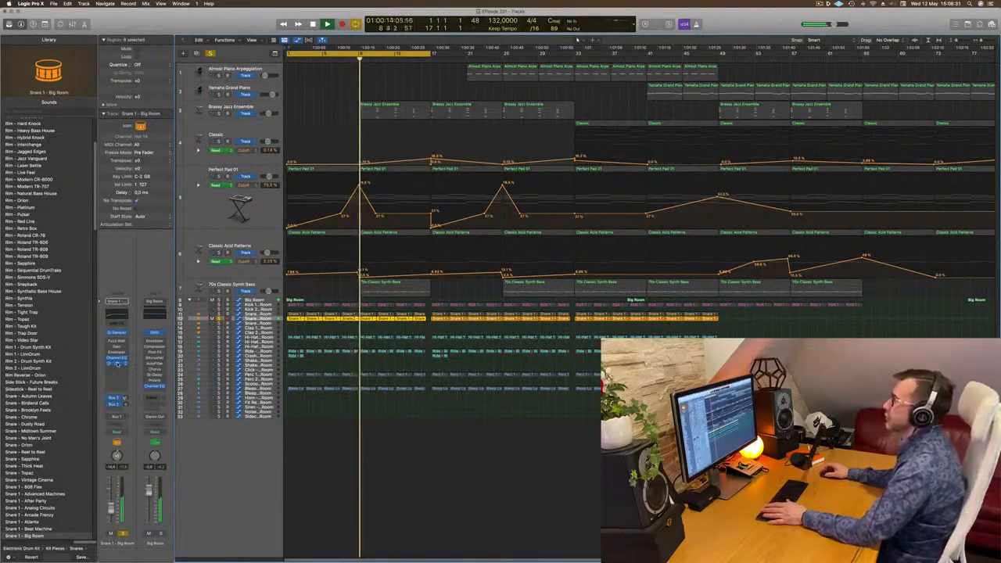
{"action": "left_click", "coordinate": [115, 364]}
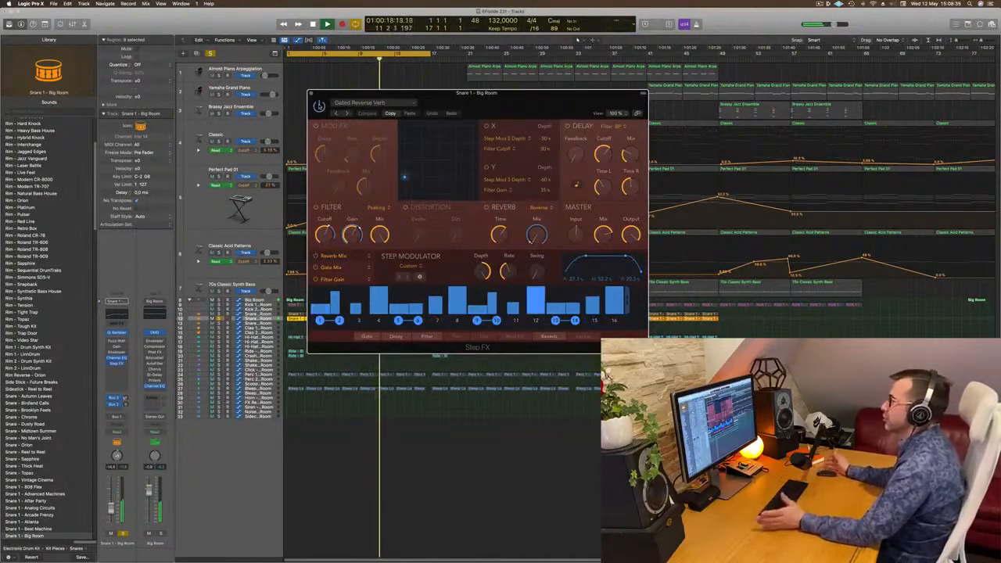
{"action": "left_click", "coordinate": [310, 94]}
{"action": "key", "text": "Return"}
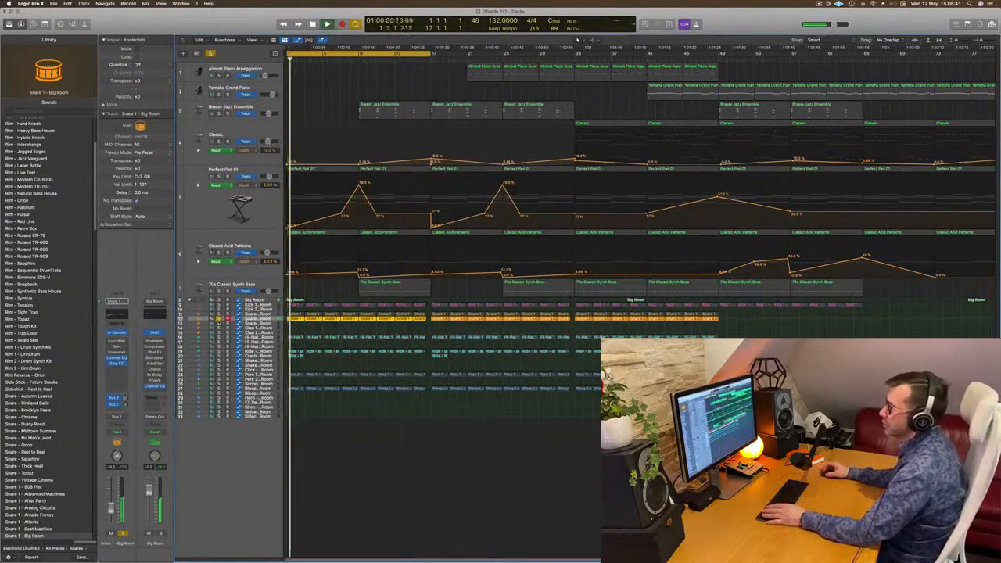
{"action": "left_click", "coordinate": [219, 319]}
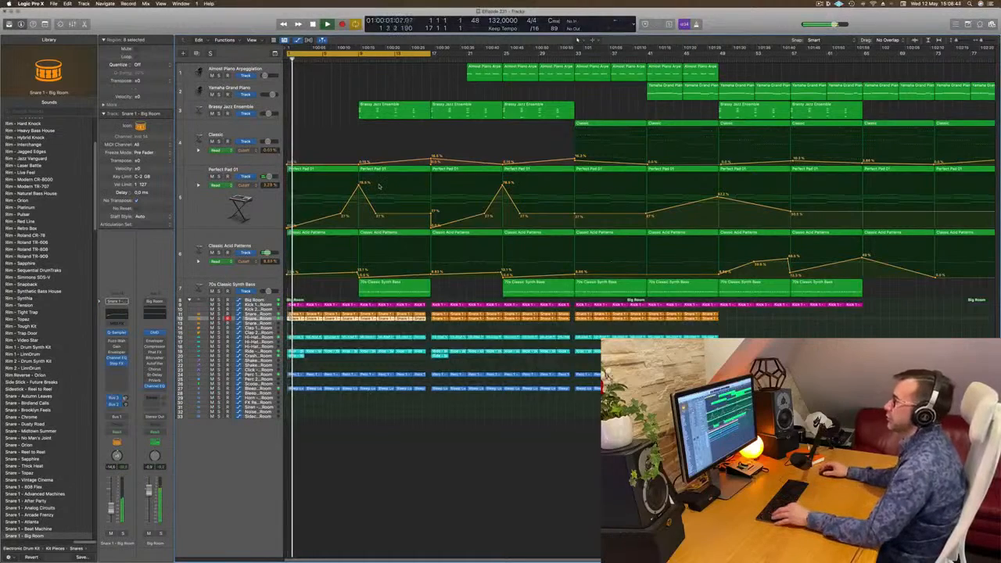
- Delete the Brassy Jazz Ensemble region starting at bar 9
{"action": "key", "text": "super+Right"}
{"action": "key", "text": "super+Left"}
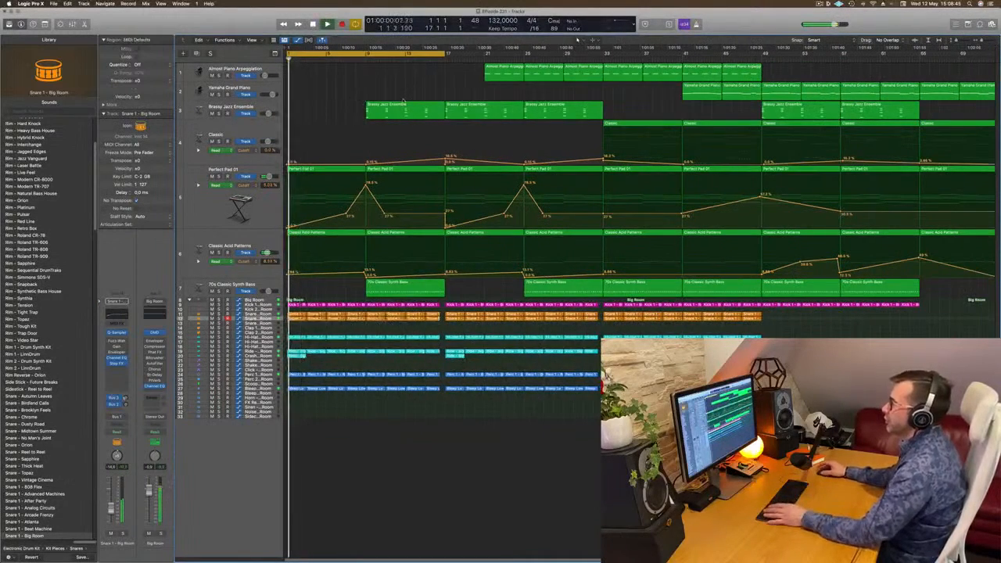
{"action": "key", "text": "Delete"}
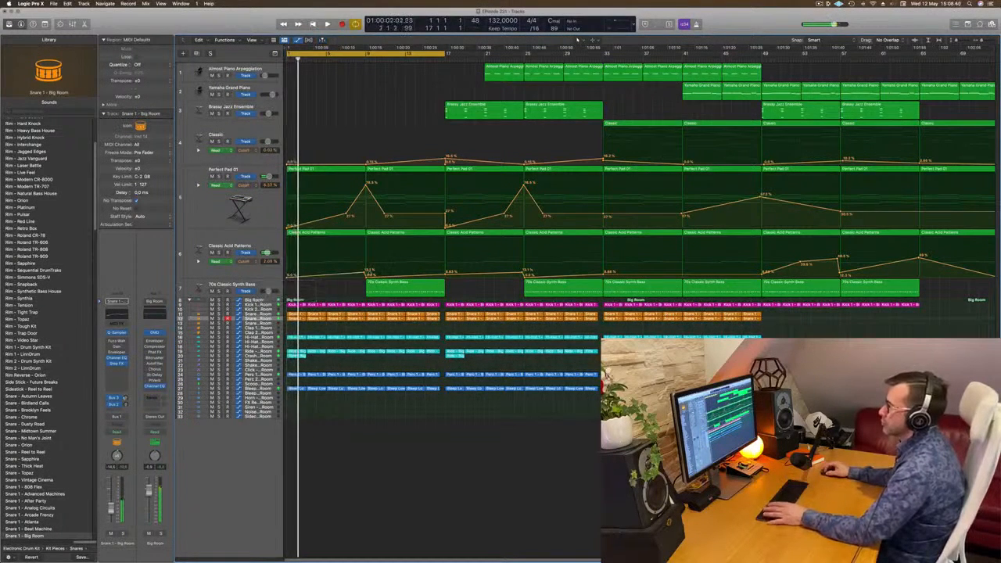
- Lower the Classic Acid Patterns cutoff automation up to bar 9 to 0% and remove that track's first region
{"action": "left_click_drag", "start_coordinate": [364, 270], "coordinate": [364, 278]}
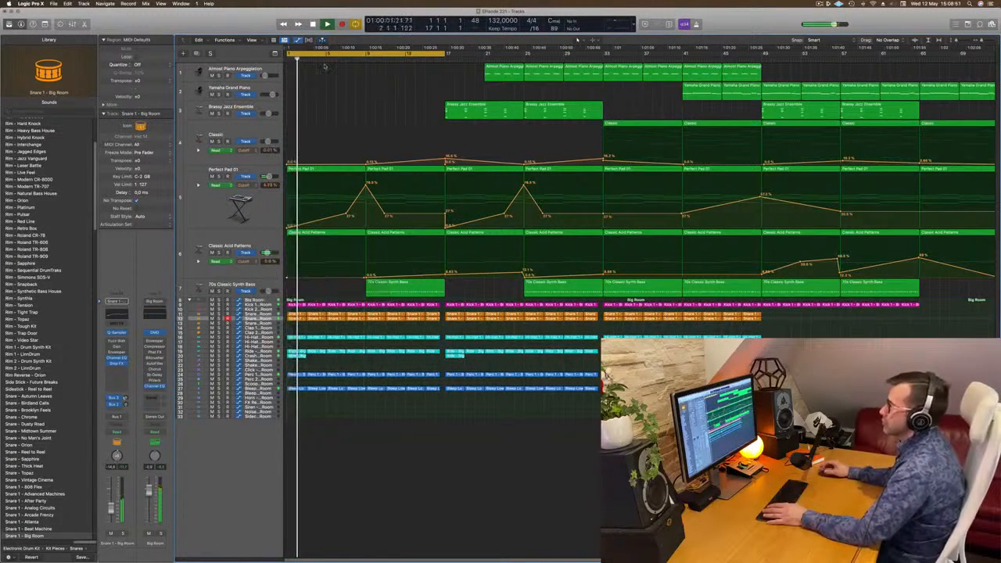
{"action": "left_click", "coordinate": [254, 217]}
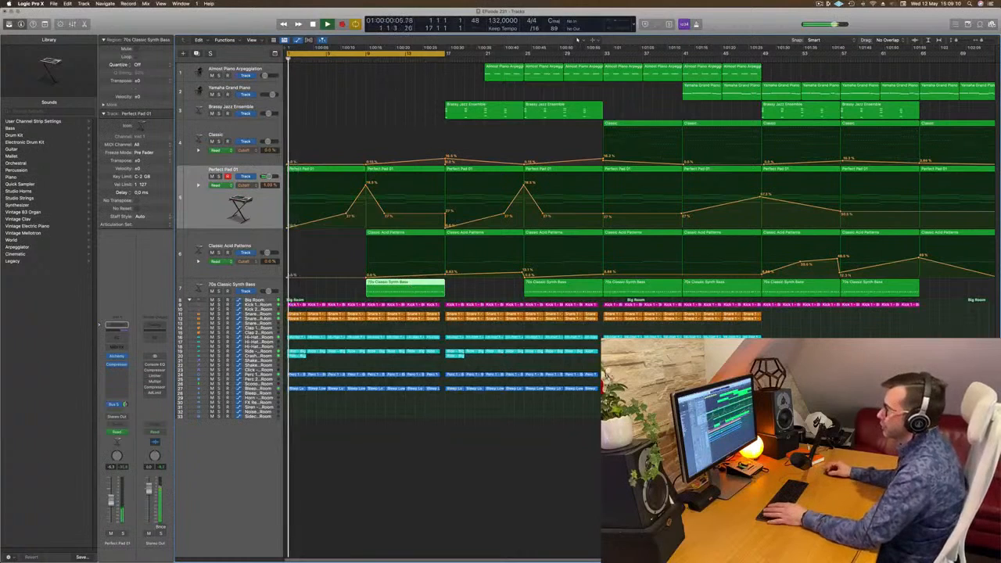
- Display the toolbar and enlarge the Snare 1 – Big Room track using Track Zoom and a taller track height
{"action": "left_click", "coordinate": [270, 319]}
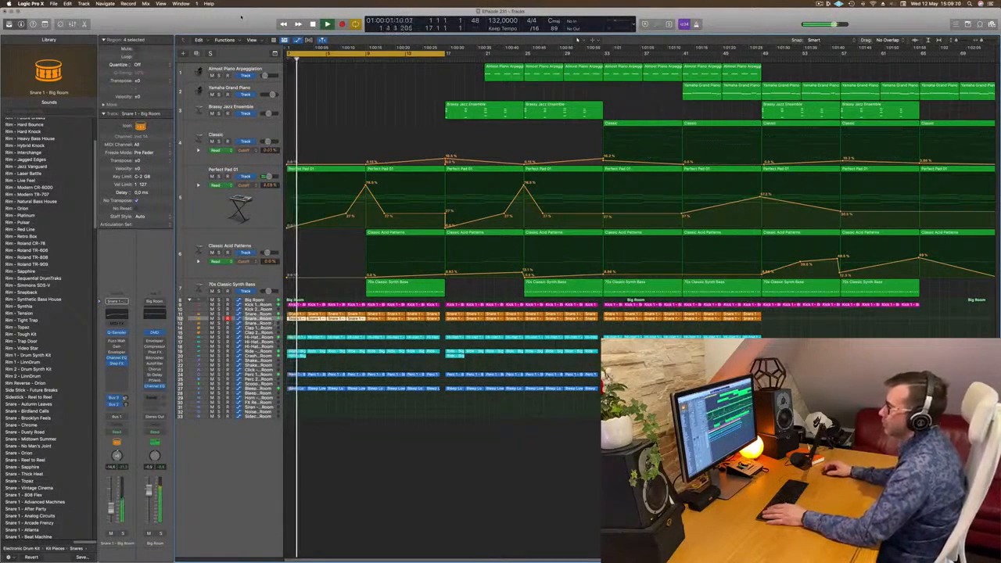
{"action": "key", "text": "ctrl+alt+super+t"}
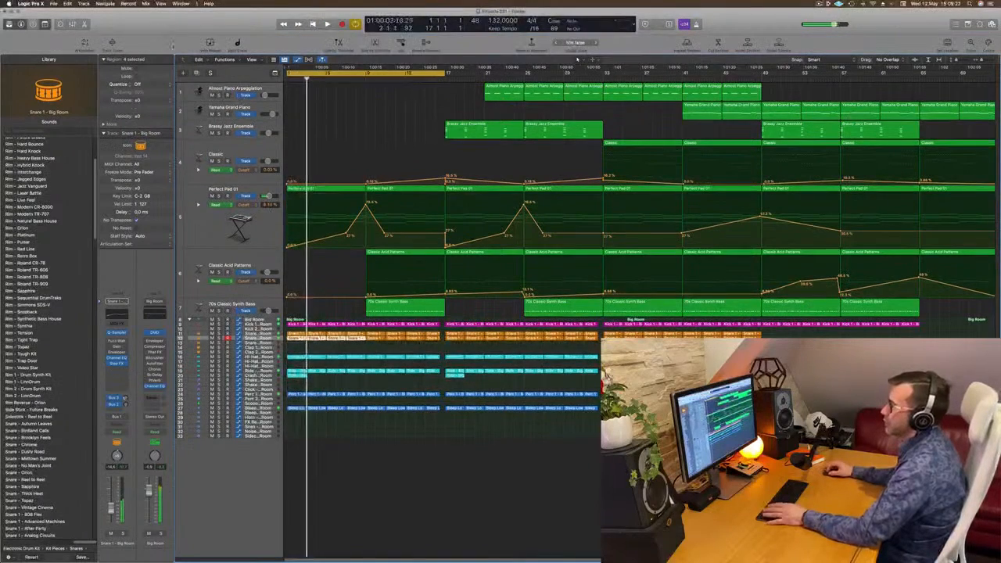
{"action": "left_click", "coordinate": [113, 45]}
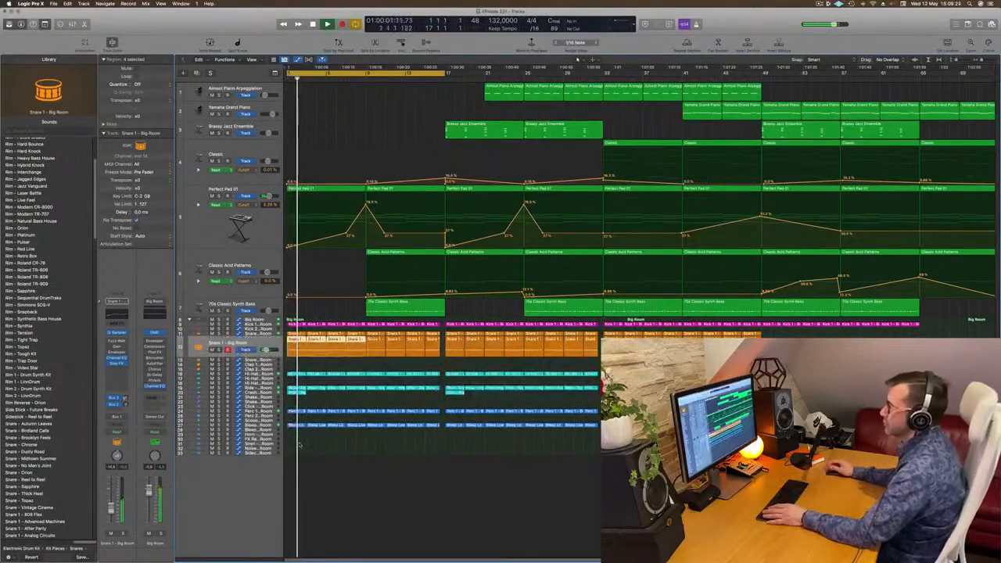
{"action": "left_click_drag", "start_coordinate": [265, 356], "coordinate": [265, 380]}
{"action": "left_click", "coordinate": [264, 341]}
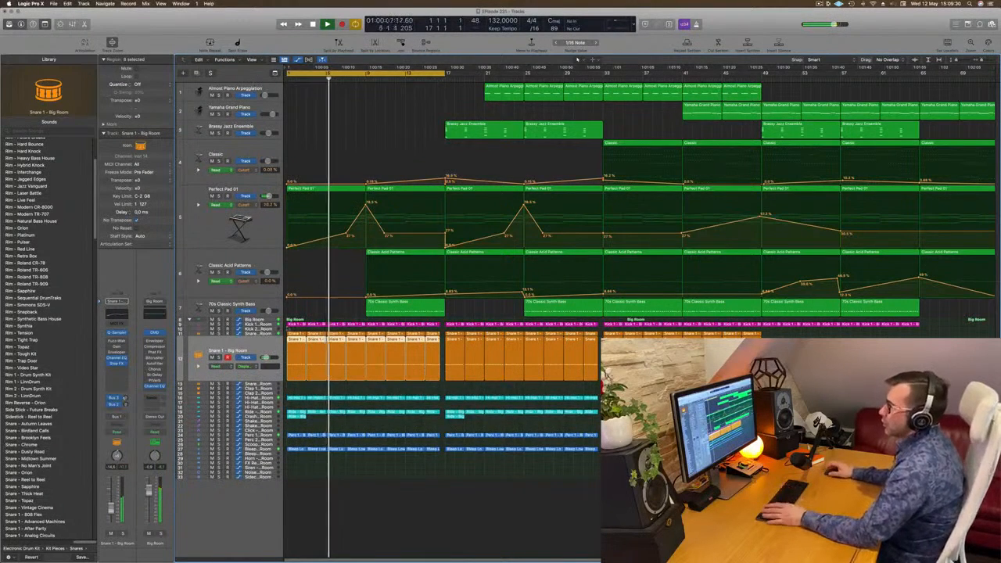
- Open the first Perfect Pad 01 region in the Piano Roll and delete every chord after the opening one
{"action": "left_click", "coordinate": [313, 121]}
{"action": "key", "text": "Return"}
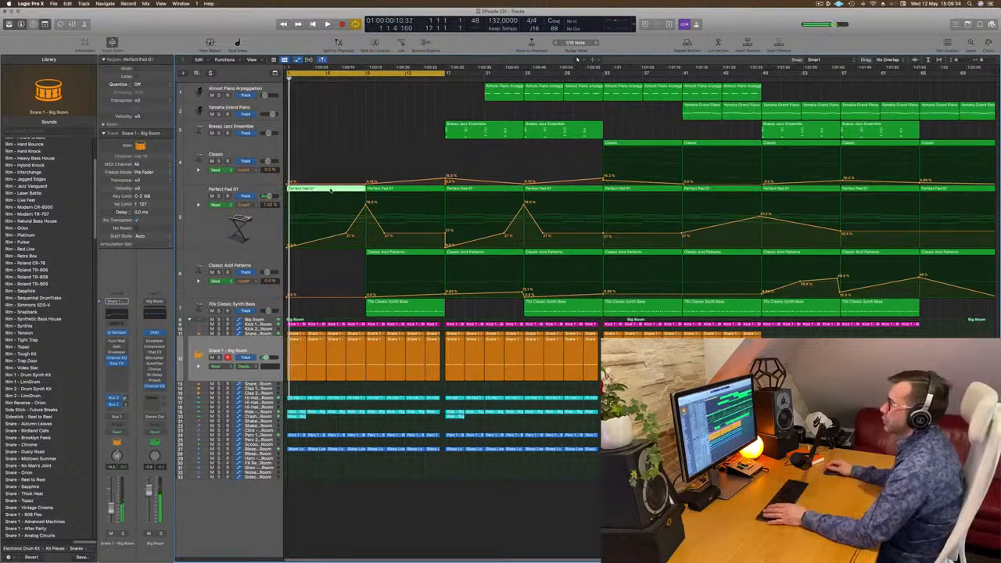
{"action": "double_click", "coordinate": [332, 190]}
{"action": "scroll", "coordinate": [396, 487], "scroll_direction": "up", "scroll_amount": 10}
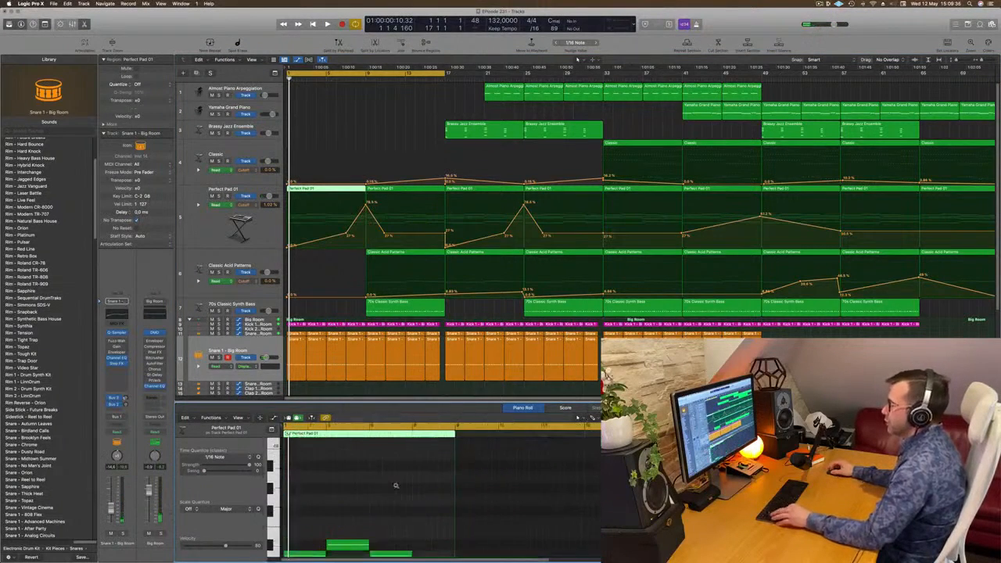
{"action": "scroll", "coordinate": [396, 487], "scroll_direction": "down", "scroll_amount": 5}
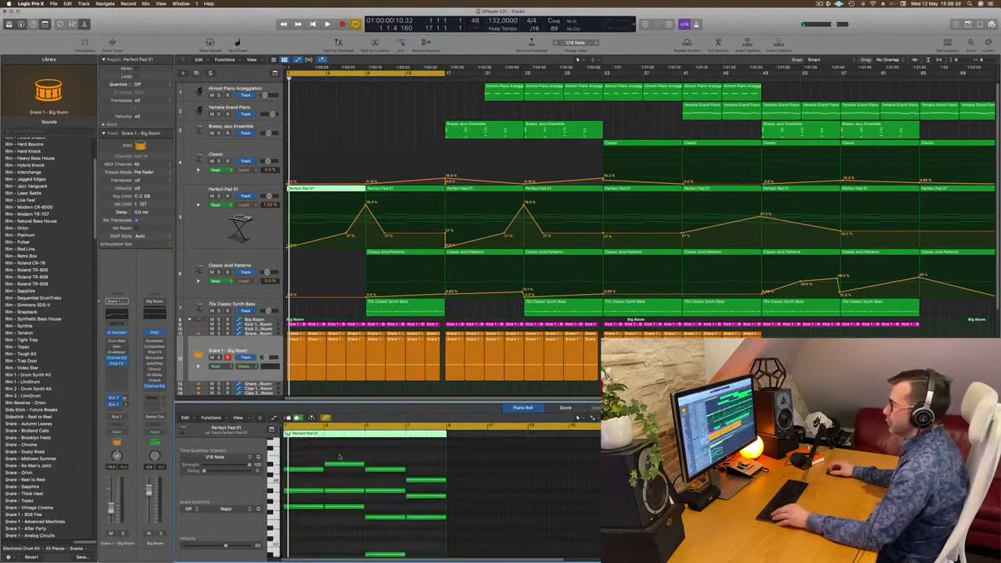
{"action": "scroll", "coordinate": [351, 455], "scroll_direction": "down", "scroll_amount": 3}
{"action": "left_click_drag", "start_coordinate": [440, 553], "coordinate": [445, 556]}
{"action": "key", "text": "Delete"}
- Repeat the opening four-note chord through the first Perfect Pad 01 region's eight bars and play it back
{"action": "left_click_drag", "start_coordinate": [345, 451], "coordinate": [296, 554]}
{"action": "left_click_drag", "start_coordinate": [309, 503], "coordinate": [309, 502]}
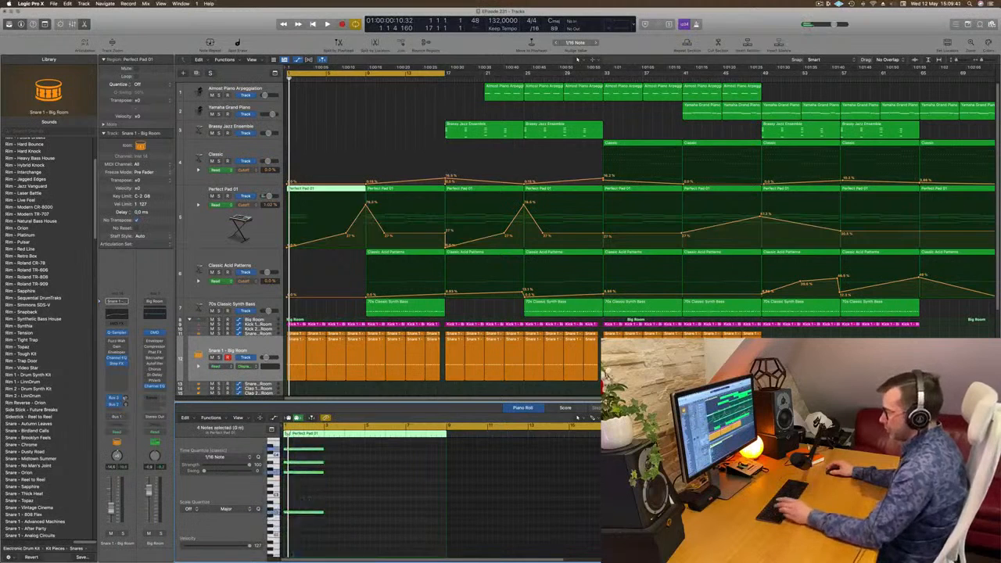
{"action": "key", "text": "super+r"}
{"action": "key", "text": "space"}
{"action": "left_click", "coordinate": [366, 256]}
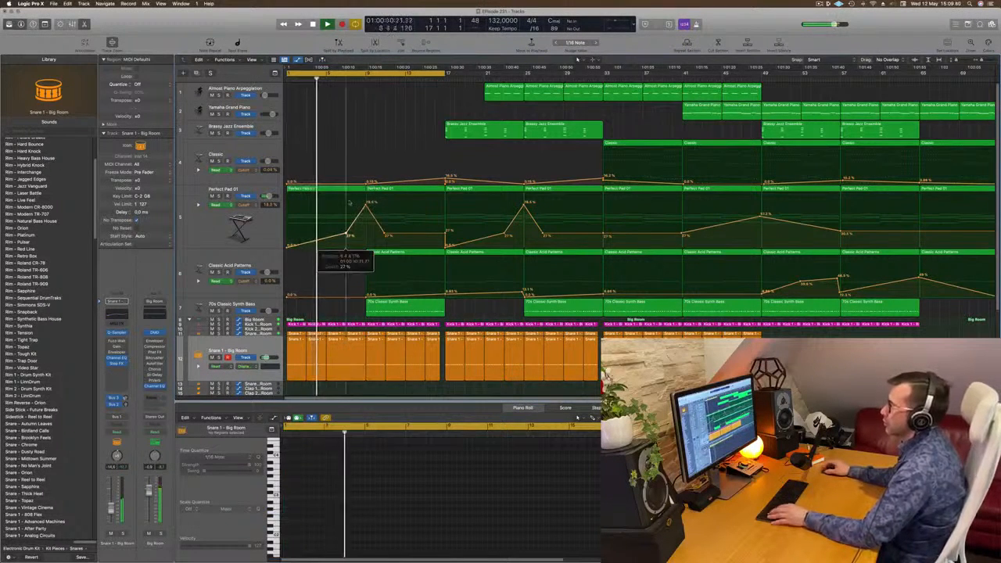
- Lower the Perfect Pad 01 cutoff automation peak at bar 9 to about 39% and restart playback from the beginning
{"action": "key", "text": "super+Left"}
{"action": "key", "text": "super+Right"}
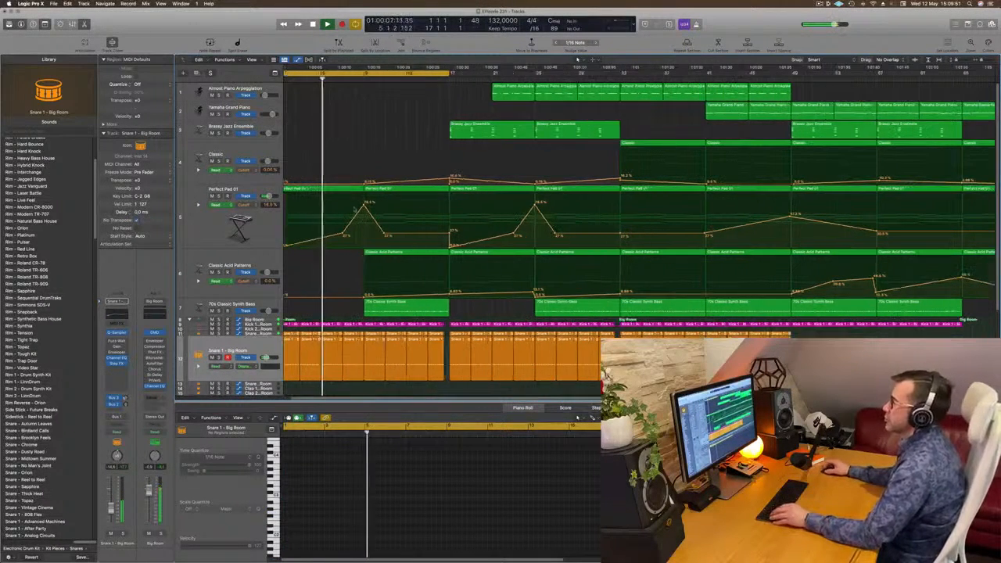
{"action": "left_click_drag", "start_coordinate": [368, 204], "coordinate": [364, 226]}
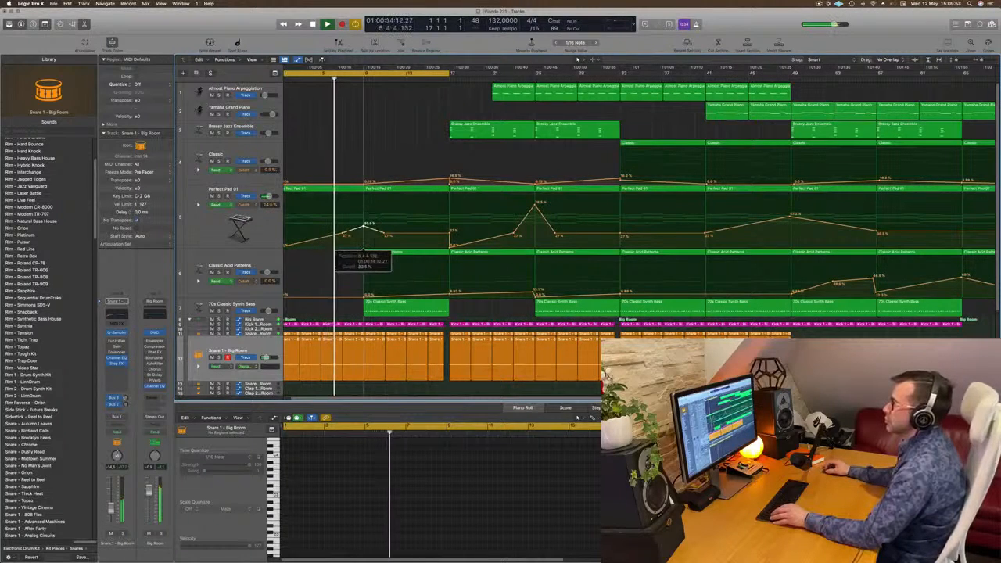
{"action": "key", "text": "Return"}
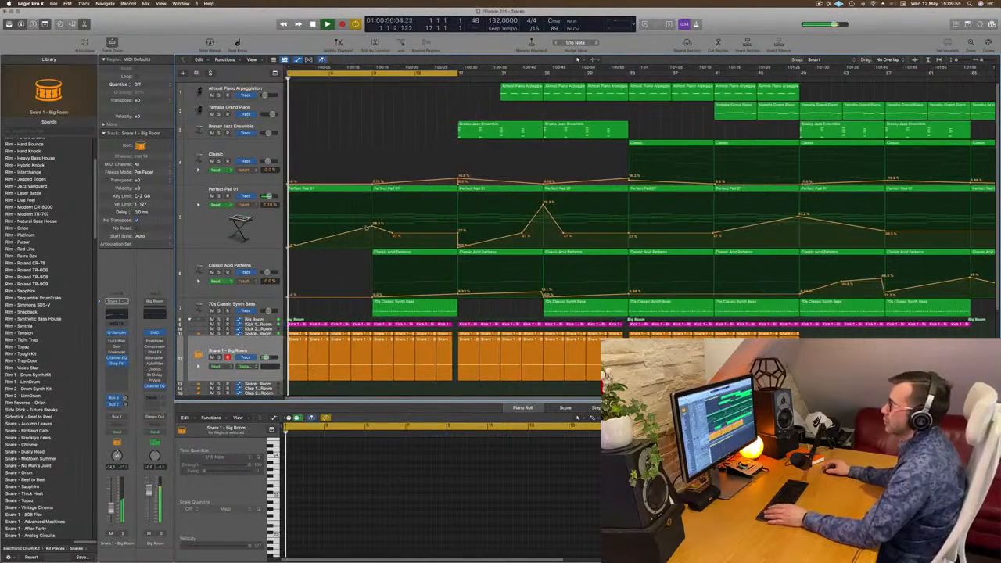
- Delete the Perfect Pad 01 and 70s Classic Synth Bass regions that start at bar 9
{"action": "left_click", "coordinate": [414, 190]}
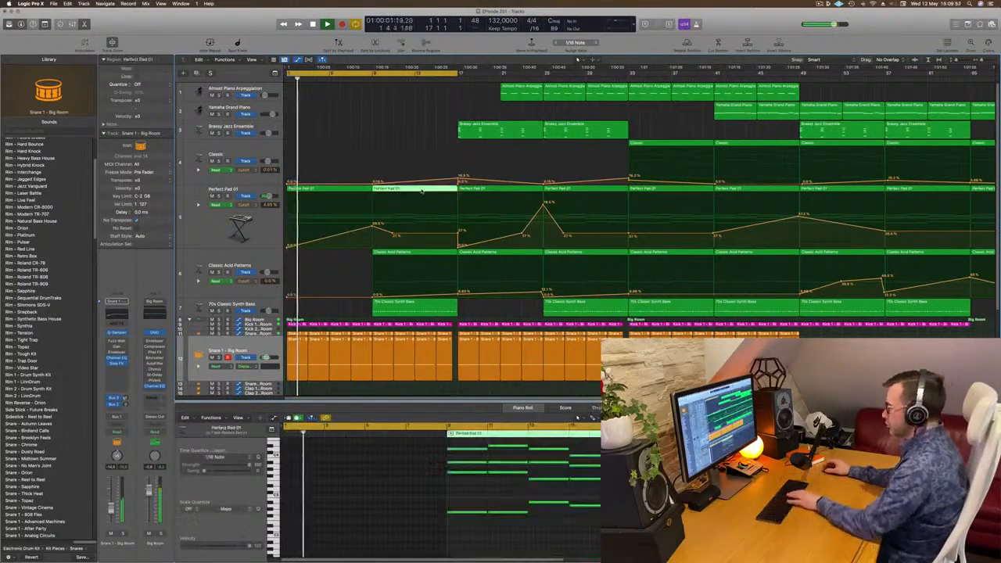
{"action": "key", "text": "Delete"}
{"action": "left_click", "coordinate": [410, 254]}
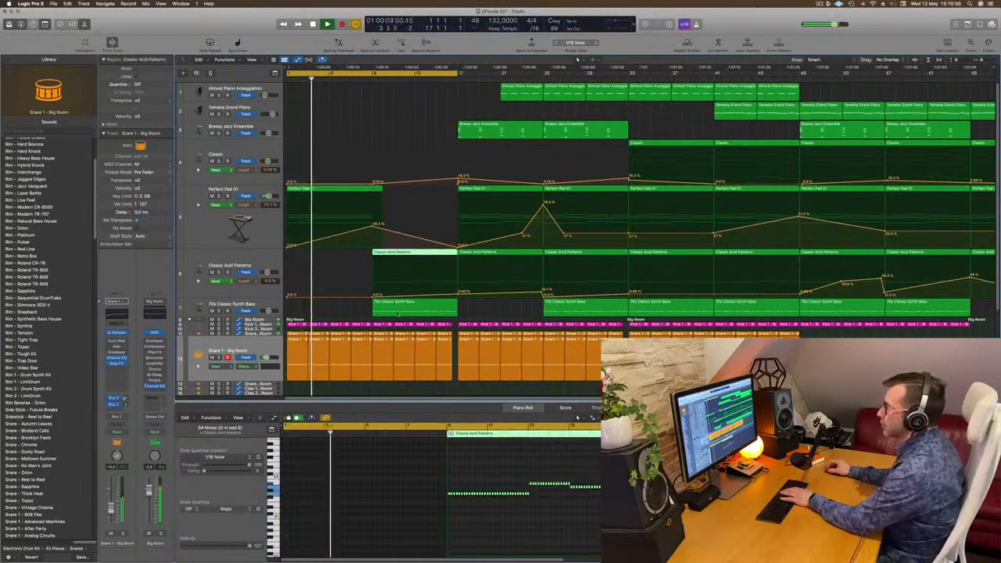
{"action": "left_click", "coordinate": [398, 313]}
{"action": "key", "text": "Delete"}
{"action": "left_click", "coordinate": [417, 253]}
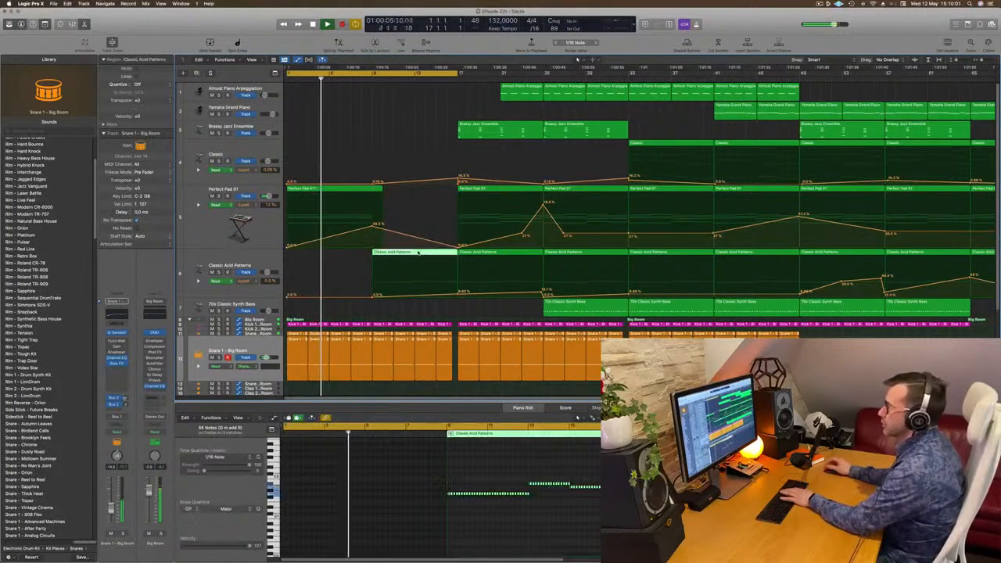
- Trim the first Perfect Pad 01 region to end at bar 9 and copy it to bars 9–16
{"action": "left_click", "coordinate": [341, 189]}
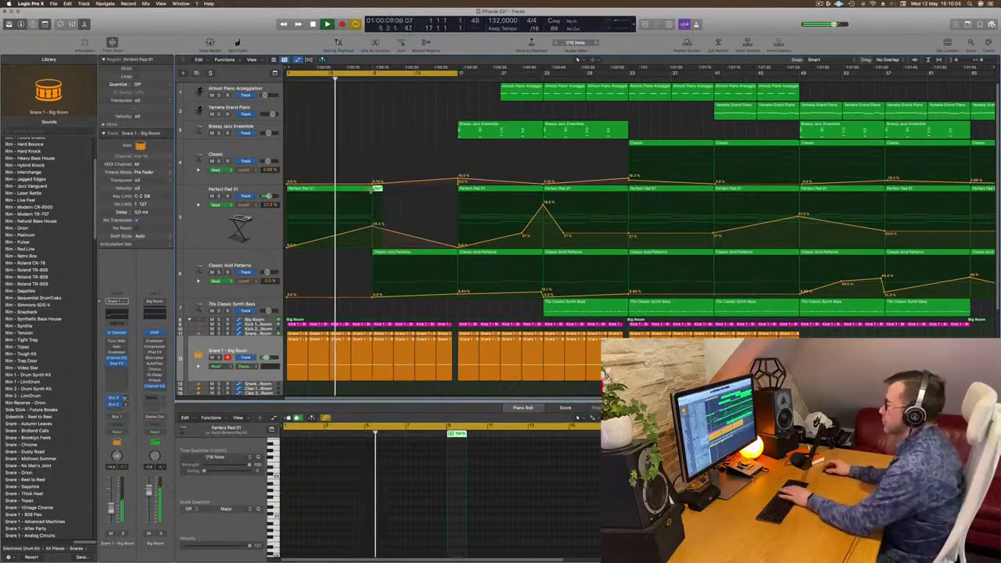
{"action": "key", "text": "Return"}
{"action": "left_click_drag", "start_coordinate": [319, 189], "coordinate": [402, 192]}
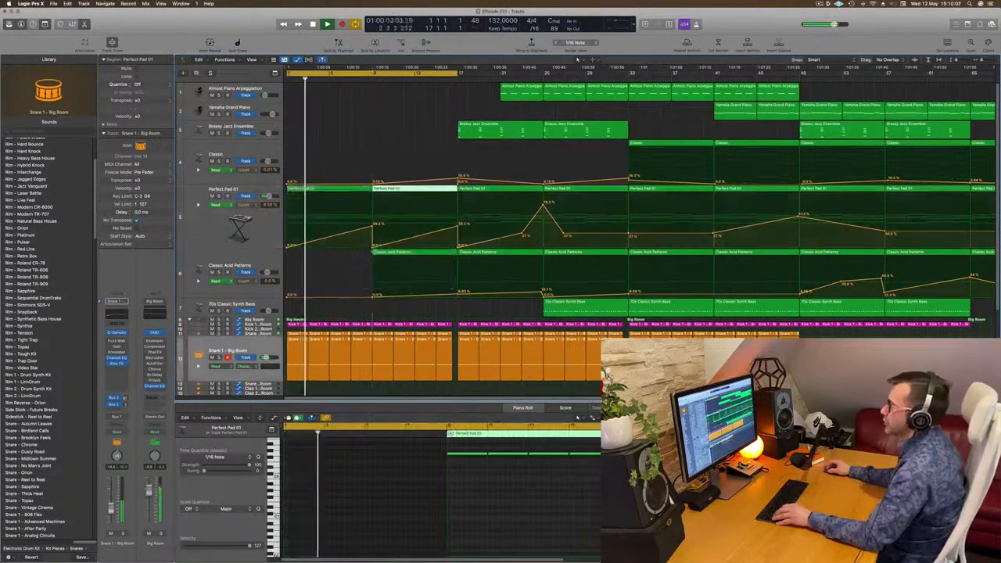
- Smooth the Perfect Pad 01 cutoff sweep by removing the drop at bar 9 and setting the point there to about 21.8%
{"action": "left_click", "coordinate": [372, 246]}
{"action": "left_click_drag", "start_coordinate": [372, 236], "coordinate": [373, 231]}
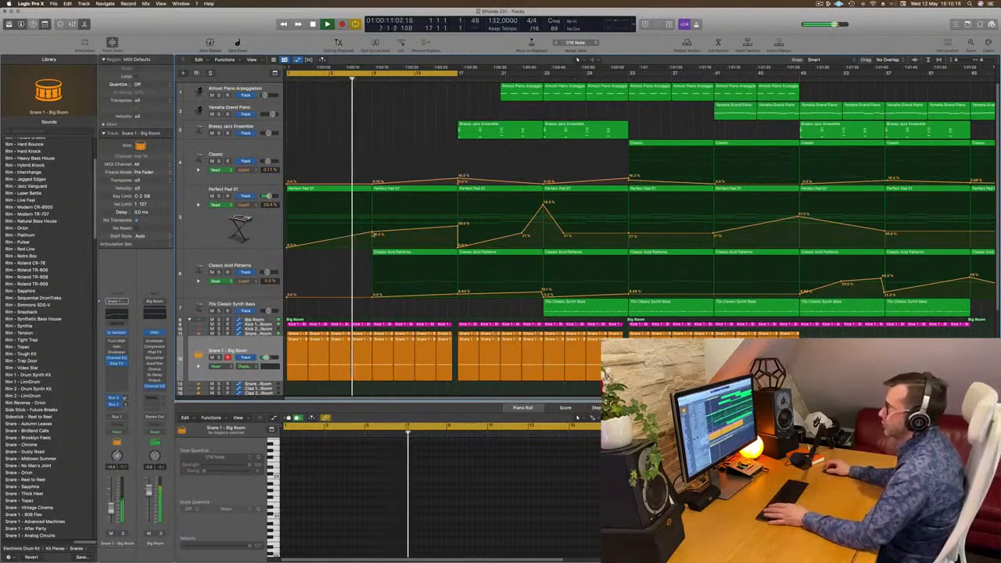
{"action": "left_click_drag", "start_coordinate": [373, 233], "coordinate": [372, 237]}
{"action": "key", "text": "space"}
{"action": "key", "text": "Return"}
{"action": "key", "text": "space"}
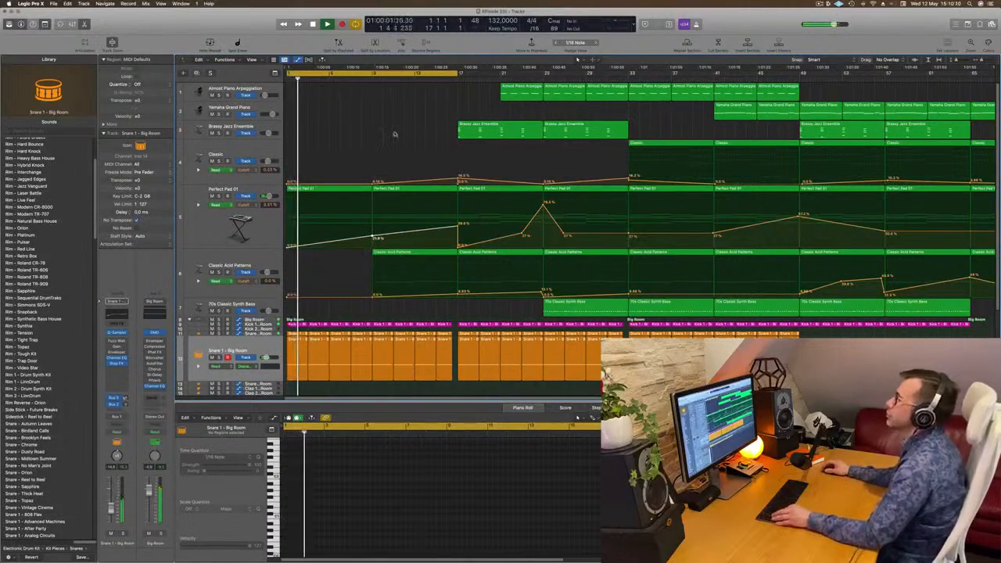
- Solo the Perc 1 – Big Room track, delete its regions before bar 9, and end the solo
{"action": "scroll", "coordinate": [372, 203], "scroll_direction": "down", "scroll_amount": 5}
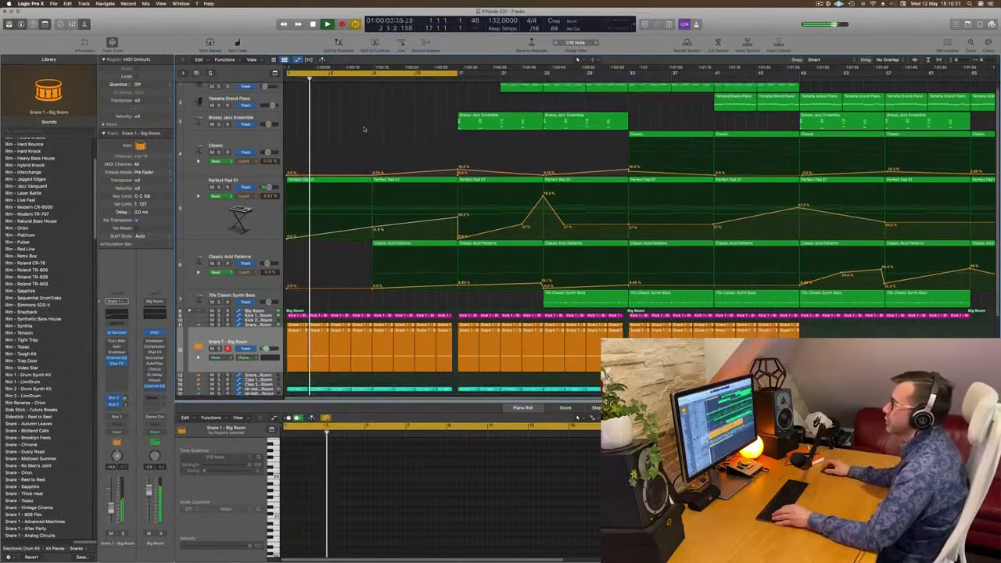
{"action": "scroll", "coordinate": [377, 287], "scroll_direction": "down", "scroll_amount": 2}
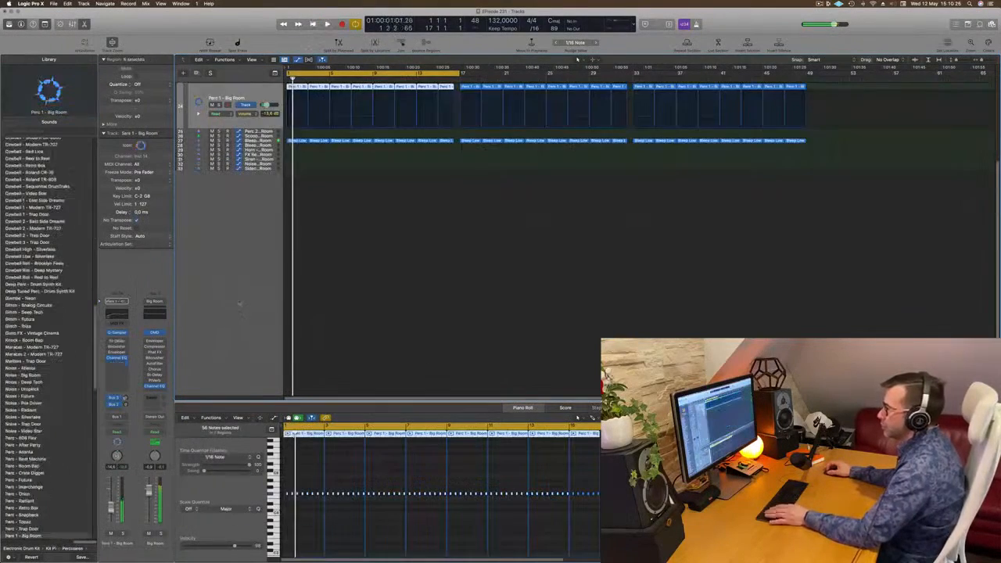
{"action": "left_click", "coordinate": [219, 104]}
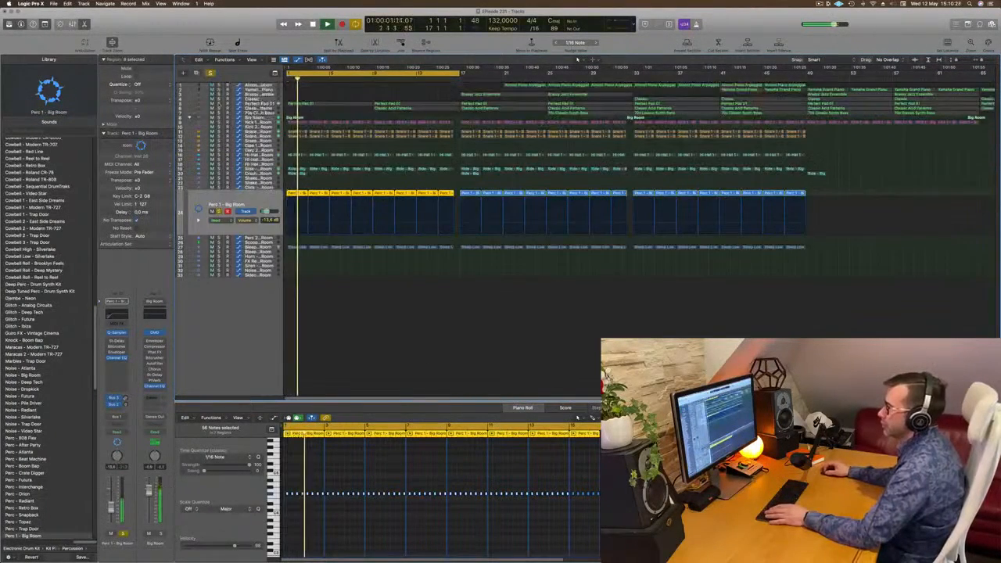
{"action": "left_click_drag", "start_coordinate": [295, 186], "coordinate": [349, 197]}
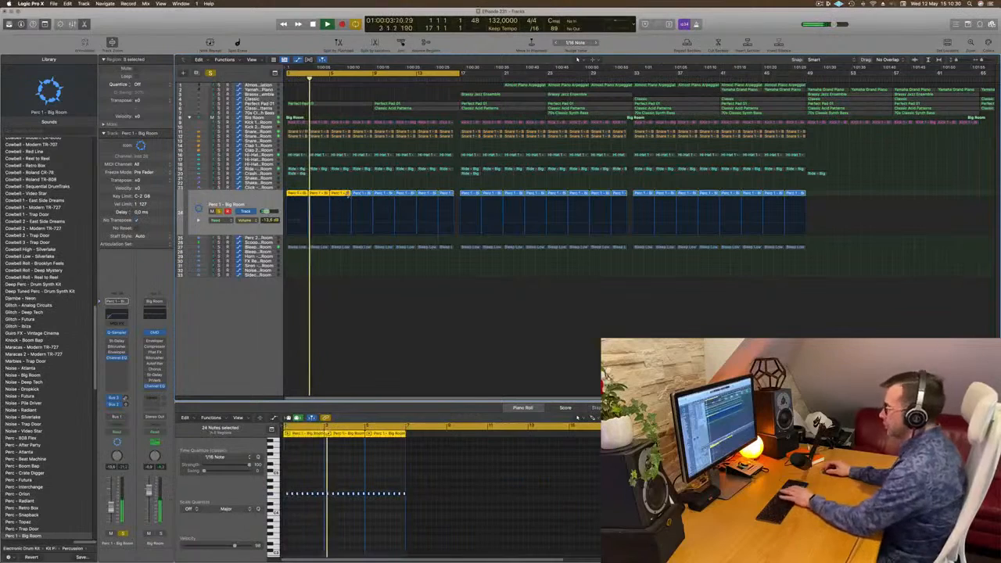
{"action": "key", "text": "Delete"}
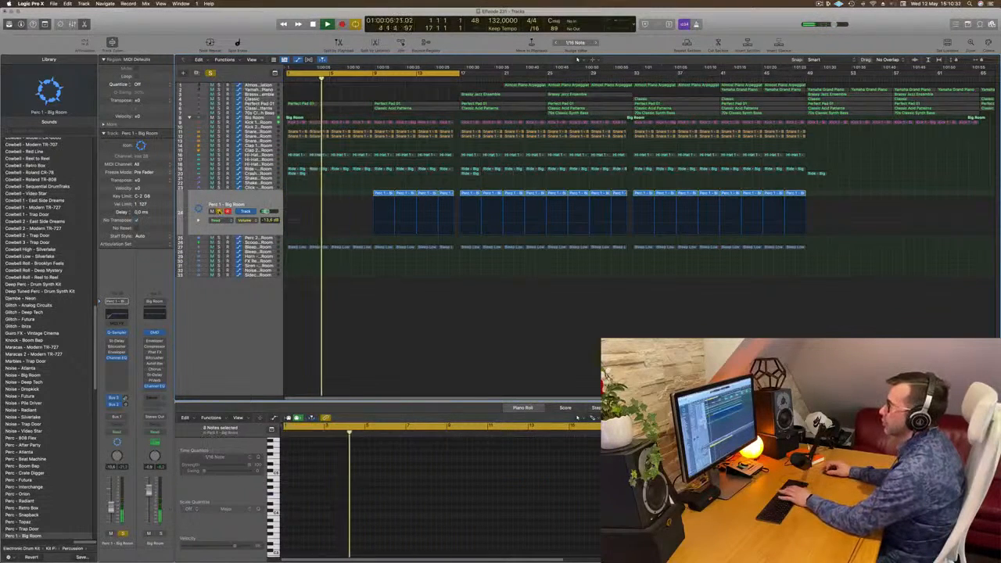
{"action": "key", "text": "s"}
- Audition the Bleep Low – Big Room track in solo and delete its regions before bar 9
{"action": "key", "text": "Down"}
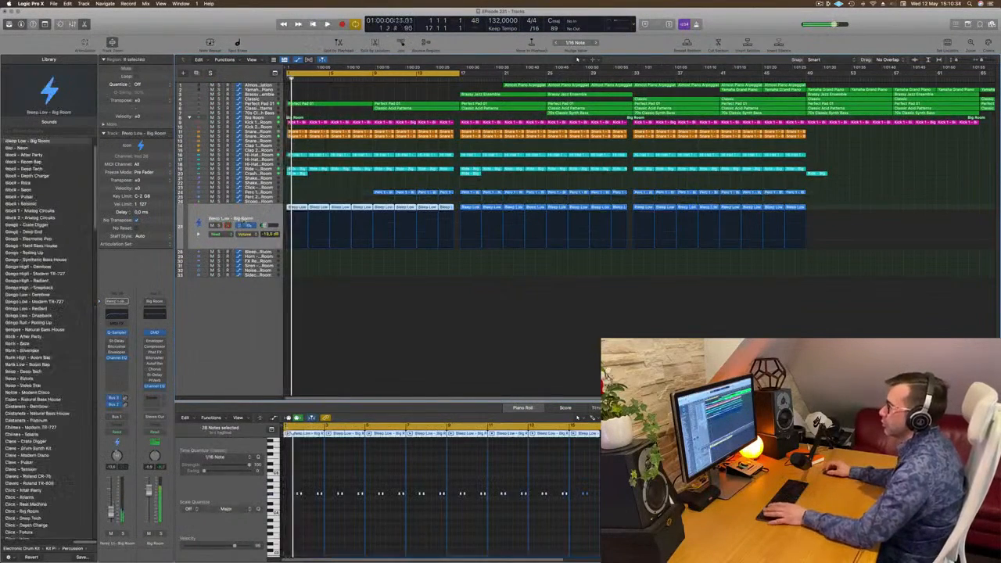
{"action": "key", "text": "s"}
{"action": "key", "text": "s"}
{"action": "key", "text": "Return"}
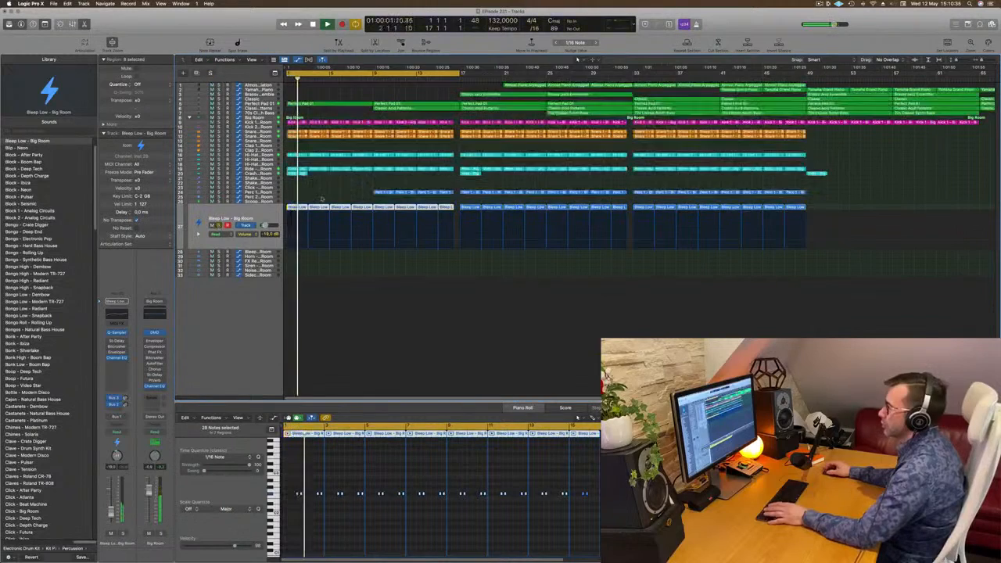
{"action": "left_click_drag", "start_coordinate": [354, 203], "coordinate": [362, 207]}
{"action": "key", "text": "Delete"}
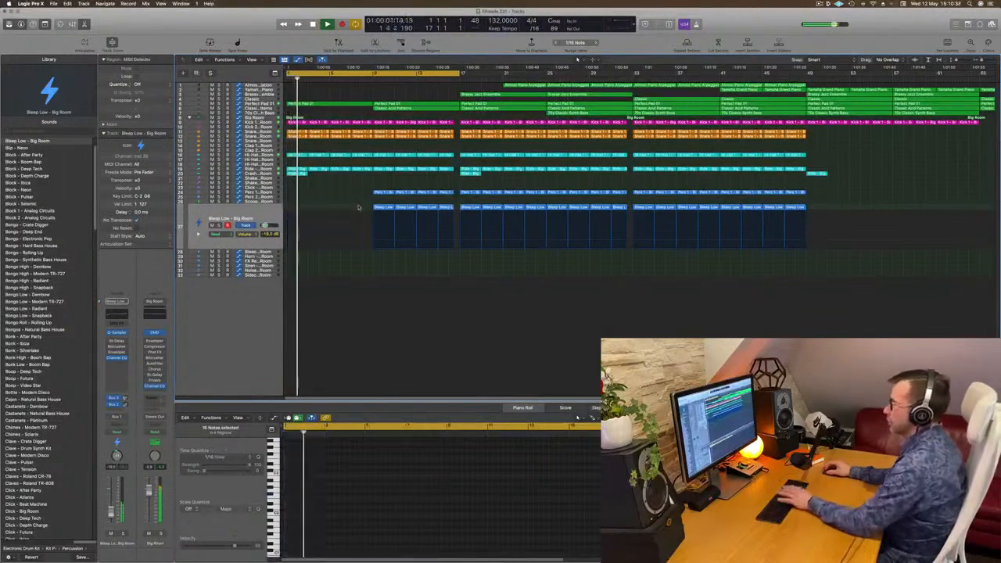
- Compare the intro with the Ride track muted and unmuted, and delete the Ride regions in the first 16 bars
{"action": "key", "text": "super+Right"}
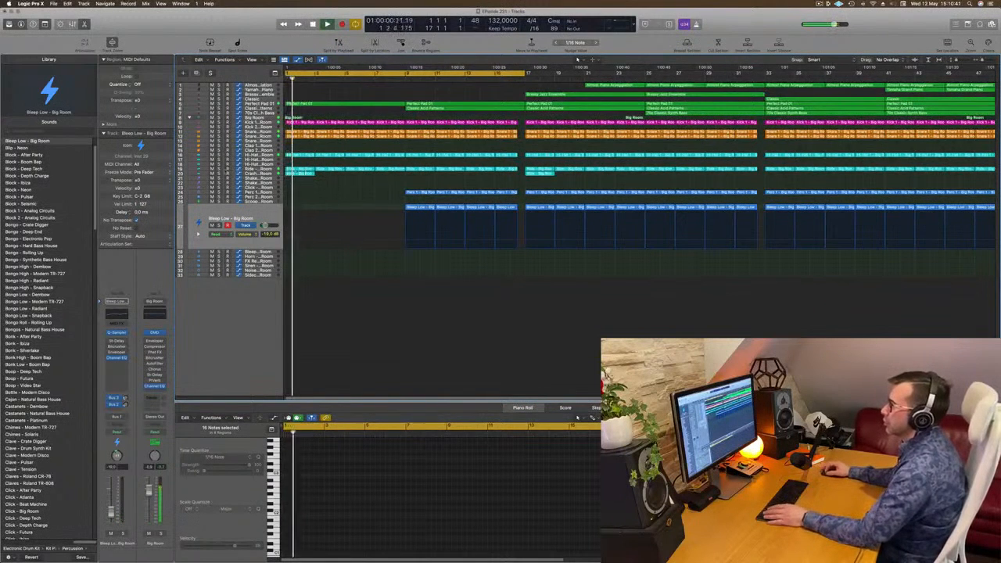
{"action": "left_click", "coordinate": [211, 168]}
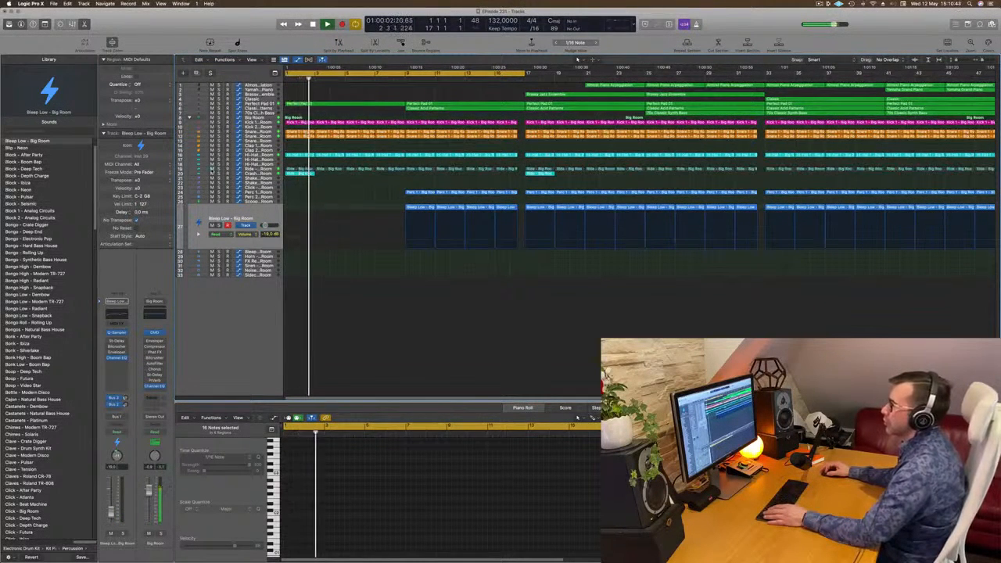
{"action": "left_click", "coordinate": [211, 168]}
{"action": "left_click_drag", "start_coordinate": [377, 173], "coordinate": [521, 175]}
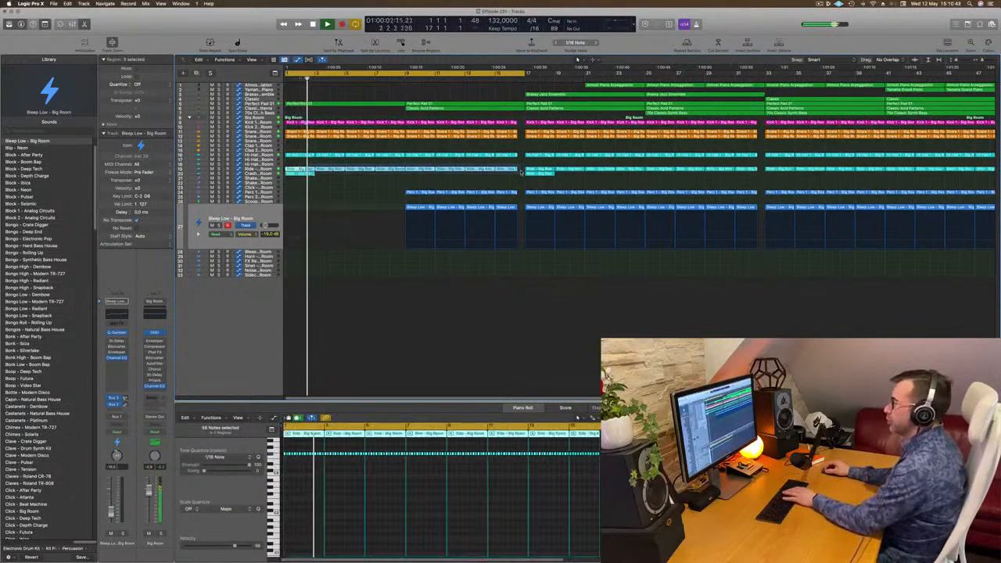
{"action": "key", "text": "Delete"}
- Play the intro from the start, examining the Kick 1 region at bar 7 and the transition into bar 9
{"action": "key", "text": "Return"}
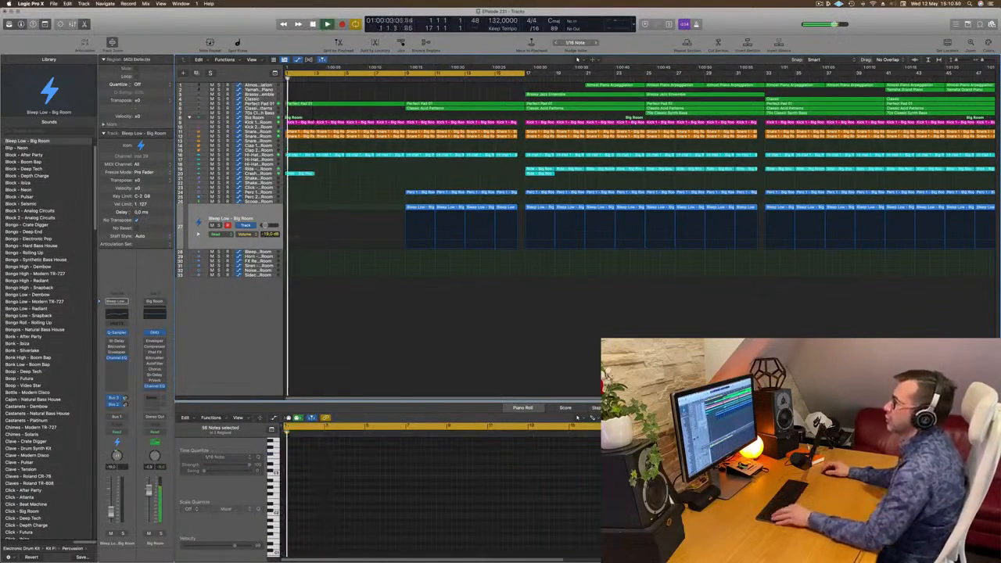
{"action": "scroll", "coordinate": [349, 244], "scroll_direction": "up", "scroll_amount": 4}
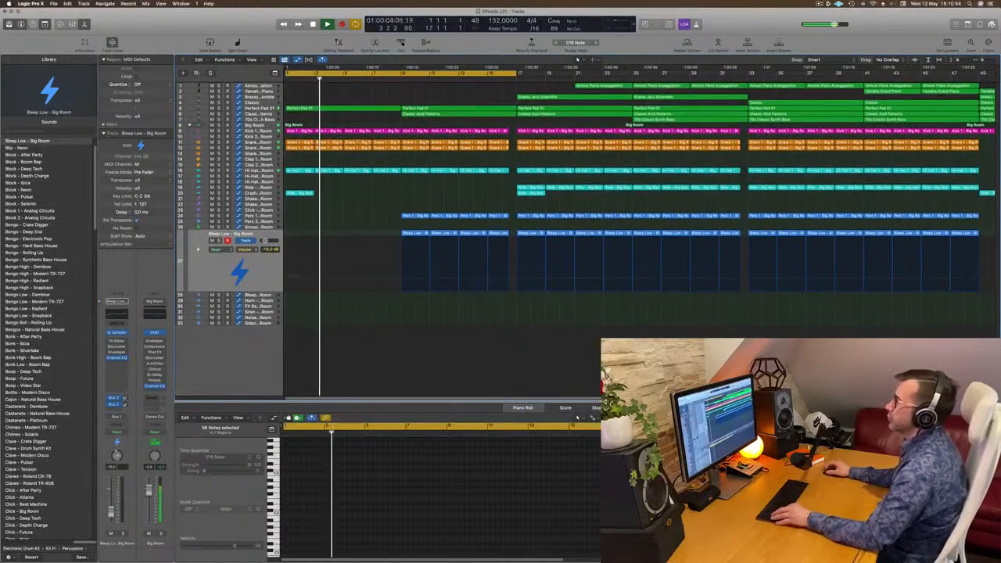
{"action": "scroll", "coordinate": [391, 202], "scroll_direction": "up", "scroll_amount": 3}
{"action": "left_click", "coordinate": [417, 131]}
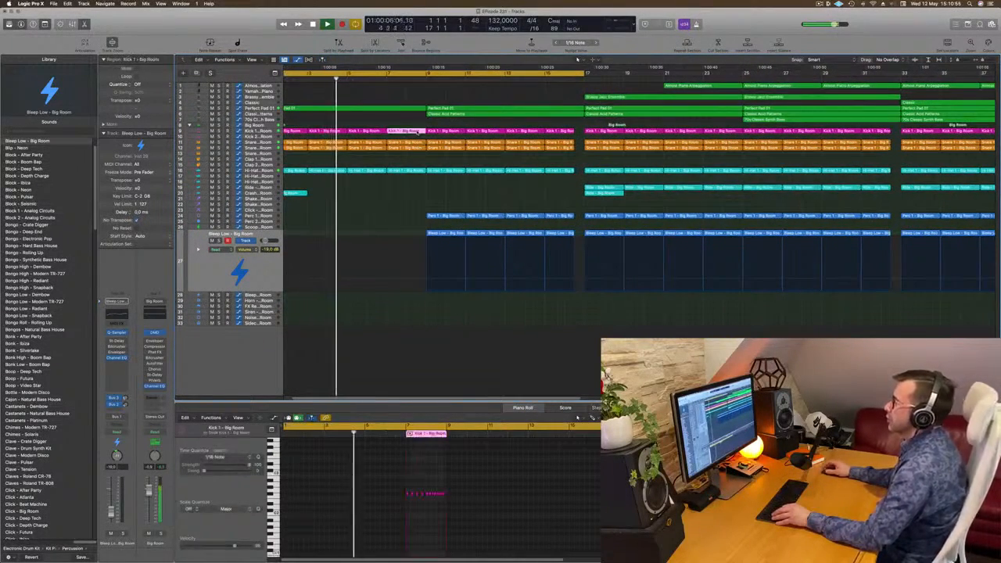
{"action": "scroll", "coordinate": [456, 513], "scroll_direction": "up", "scroll_amount": 3}
{"action": "scroll", "coordinate": [455, 515], "scroll_direction": "up", "scroll_amount": 3}
{"action": "scroll", "coordinate": [456, 514], "scroll_direction": "down", "scroll_amount": 4}
{"action": "scroll", "coordinate": [371, 201], "scroll_direction": "down", "scroll_amount": 1}
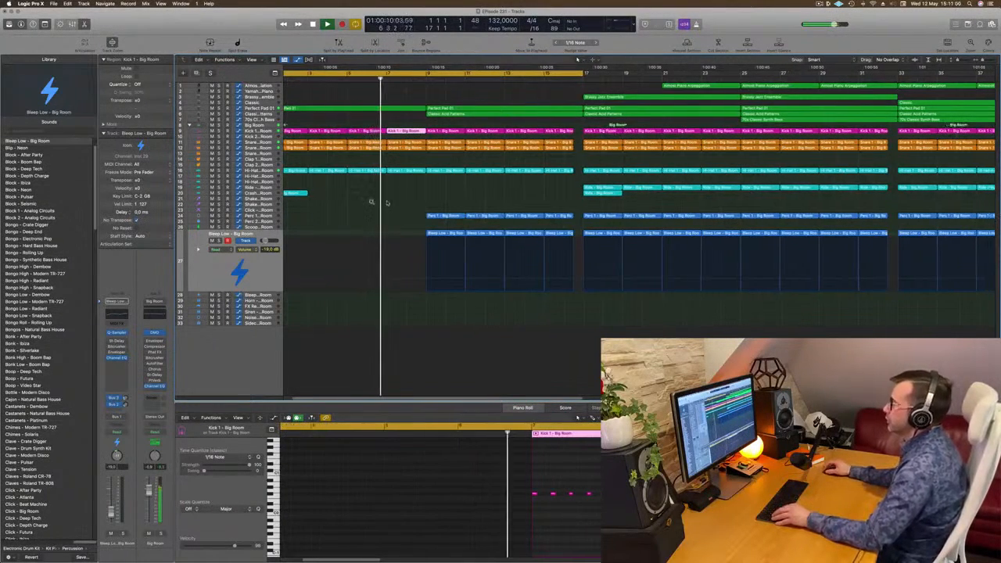
{"action": "scroll", "coordinate": [383, 202], "scroll_direction": "up", "scroll_amount": 1}
{"action": "scroll", "coordinate": [414, 204], "scroll_direction": "up", "scroll_amount": 2}
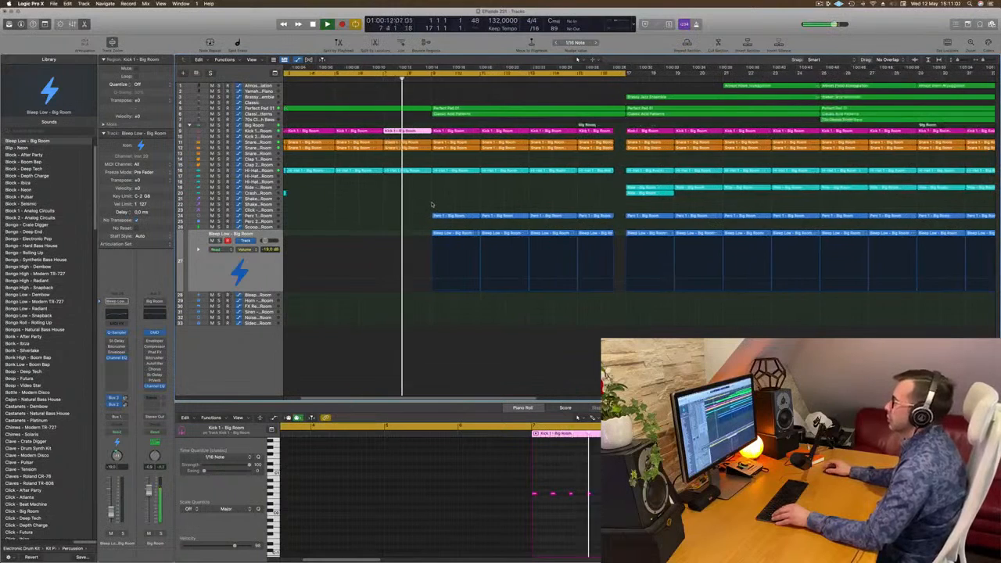
{"action": "scroll", "coordinate": [431, 205], "scroll_direction": "up", "scroll_amount": 1}
{"action": "scroll", "coordinate": [431, 205], "scroll_direction": "down", "scroll_amount": 3}
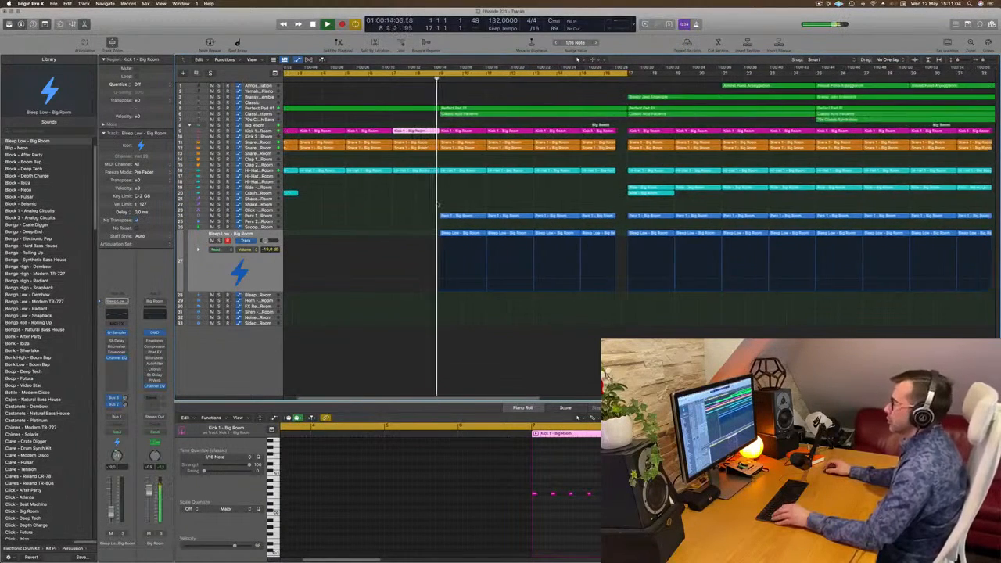
{"action": "scroll", "coordinate": [449, 97], "scroll_direction": "down", "scroll_amount": 1}
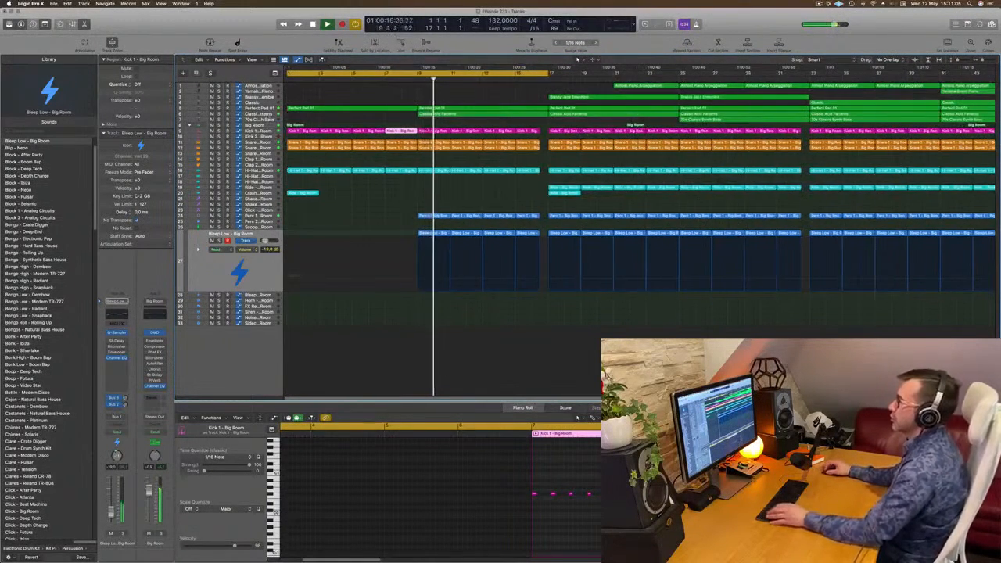
- Select the Classic Acid Patterns region at bar 9 and duplicate its track
{"action": "left_click", "coordinate": [448, 114]}
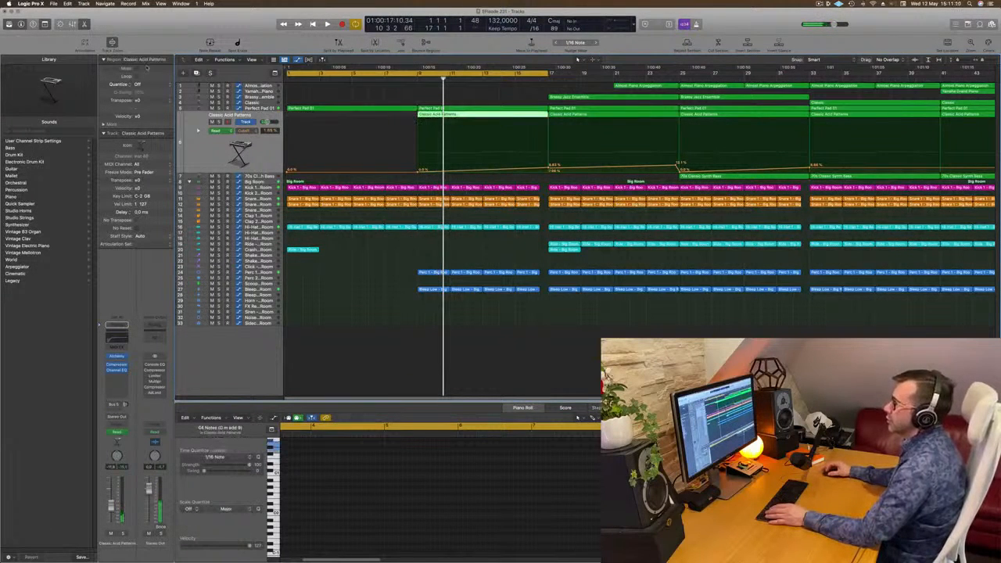
{"action": "left_click", "coordinate": [197, 74]}
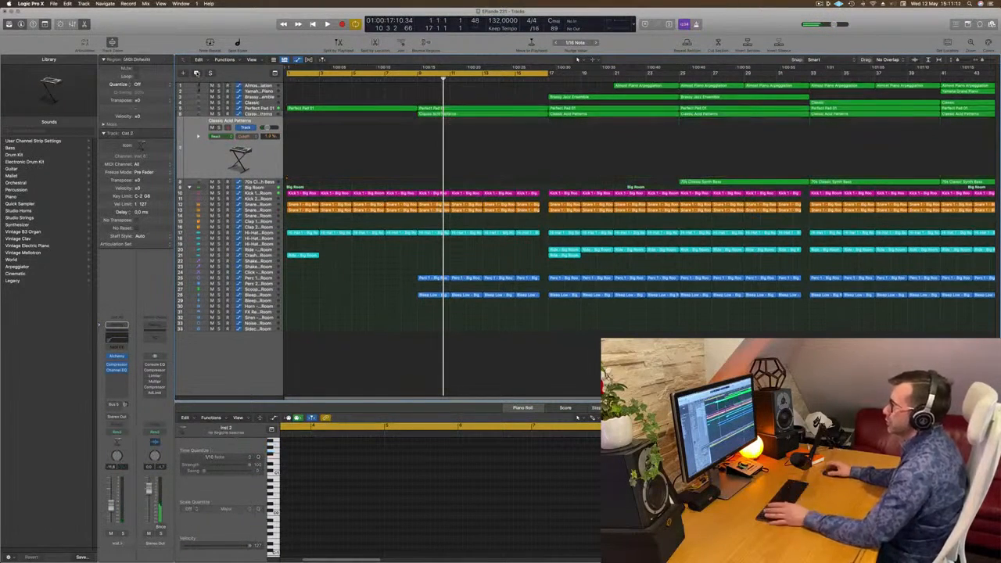
- Copy the Classic Acid Patterns region at bar 9 onto the duplicated track and delete the original
{"action": "left_click", "coordinate": [461, 114]}
{"action": "left_click_drag", "start_coordinate": [465, 117], "coordinate": [466, 130]}
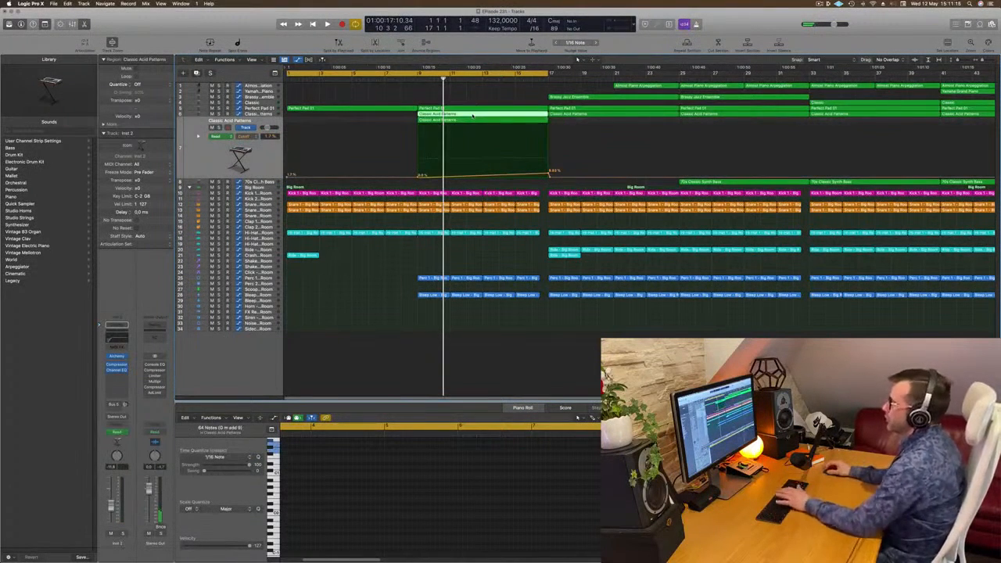
{"action": "key", "text": "Delete"}
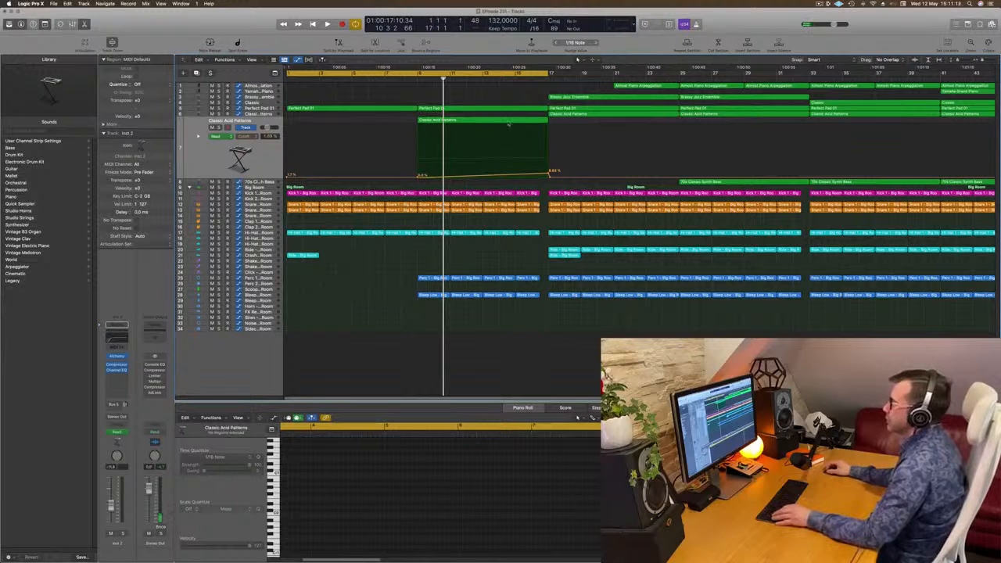
{"action": "left_click", "coordinate": [507, 122]}
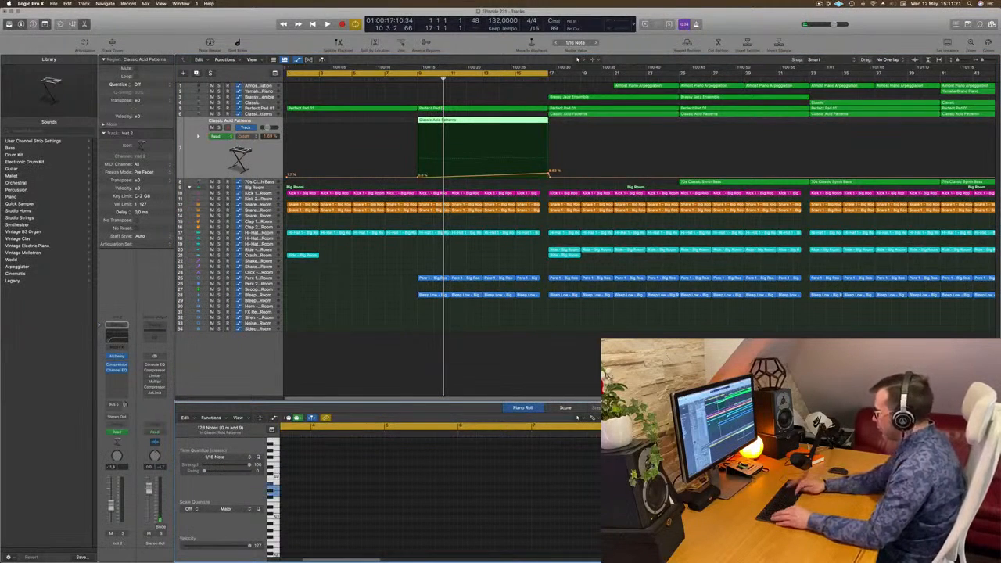
- Play the intro from the start and delete the Perc 1 and Bleep Low regions between bars 9 and 17
{"action": "key", "text": "Return"}
{"action": "key", "text": "space"}
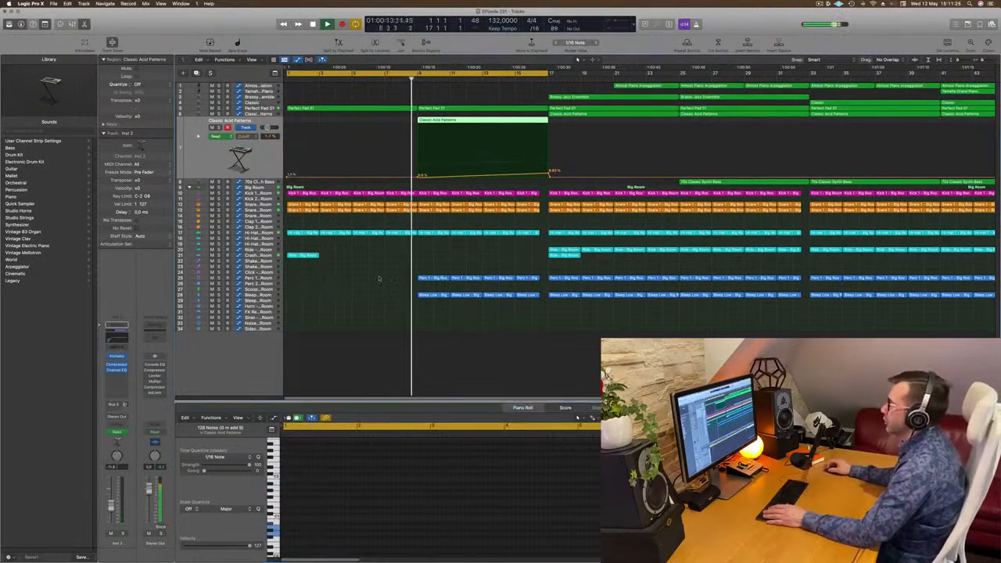
{"action": "left_click_drag", "start_coordinate": [429, 265], "coordinate": [529, 310]}
{"action": "key", "text": "Delete"}
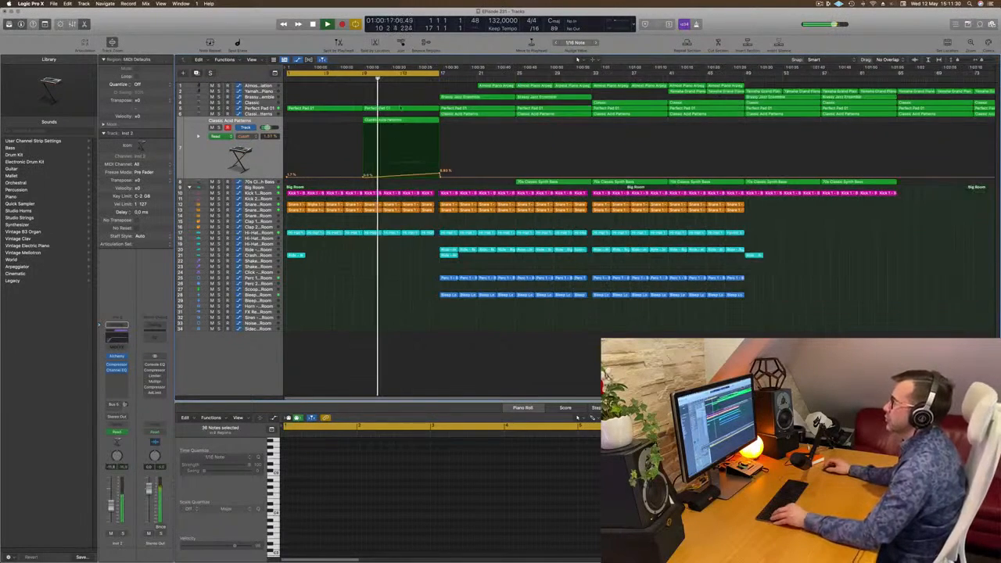
- Select all the notes of the Classic Acid Patterns region at bar 9 and move them up in pitch
{"action": "key", "text": "super+Right"}
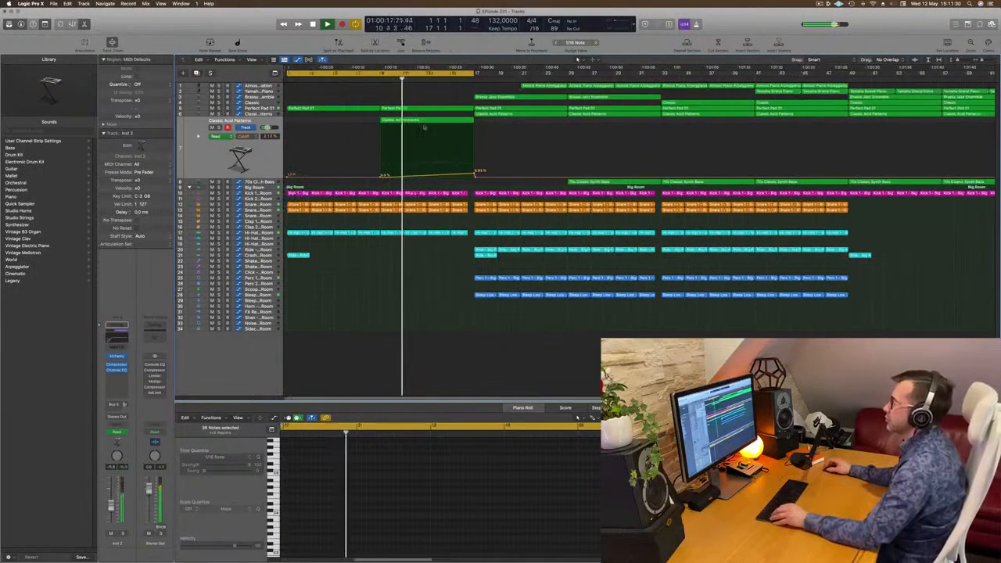
{"action": "left_click", "coordinate": [398, 123]}
{"action": "left_click_drag", "start_coordinate": [505, 471], "coordinate": [813, 514]}
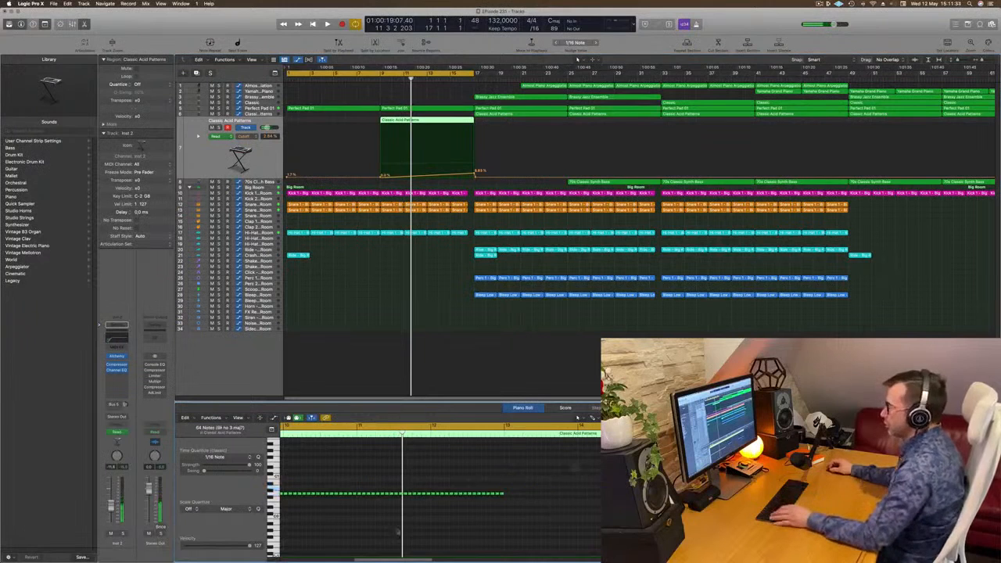
{"action": "left_click_drag", "start_coordinate": [621, 553], "coordinate": [291, 461]}
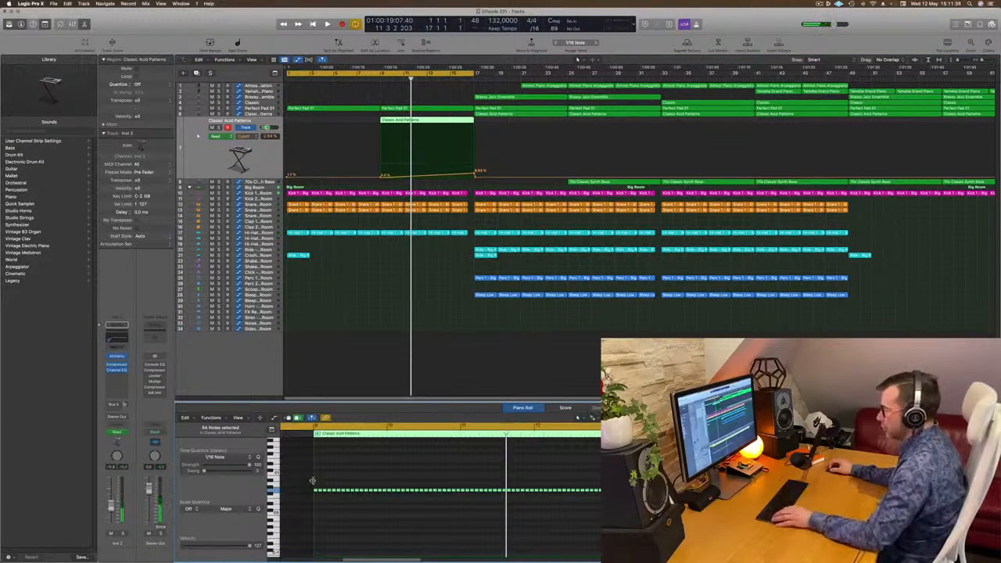
{"action": "left_click_drag", "start_coordinate": [395, 492], "coordinate": [394, 472]}
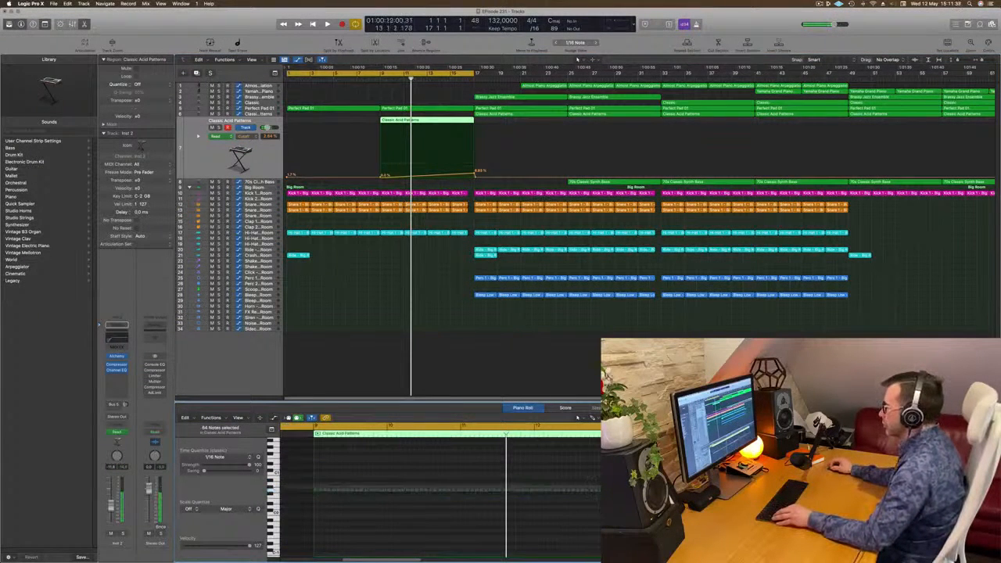
- Replay the intro and copy the Crash track's region from bar 1 to bar 9
{"action": "key", "text": "space"}
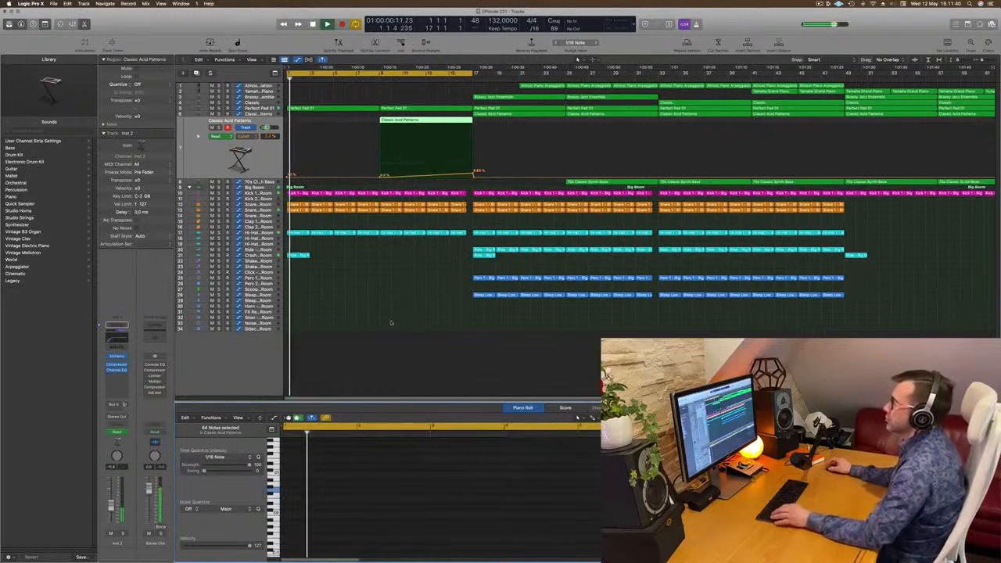
{"action": "scroll", "coordinate": [390, 329], "scroll_direction": "left", "scroll_amount": 2}
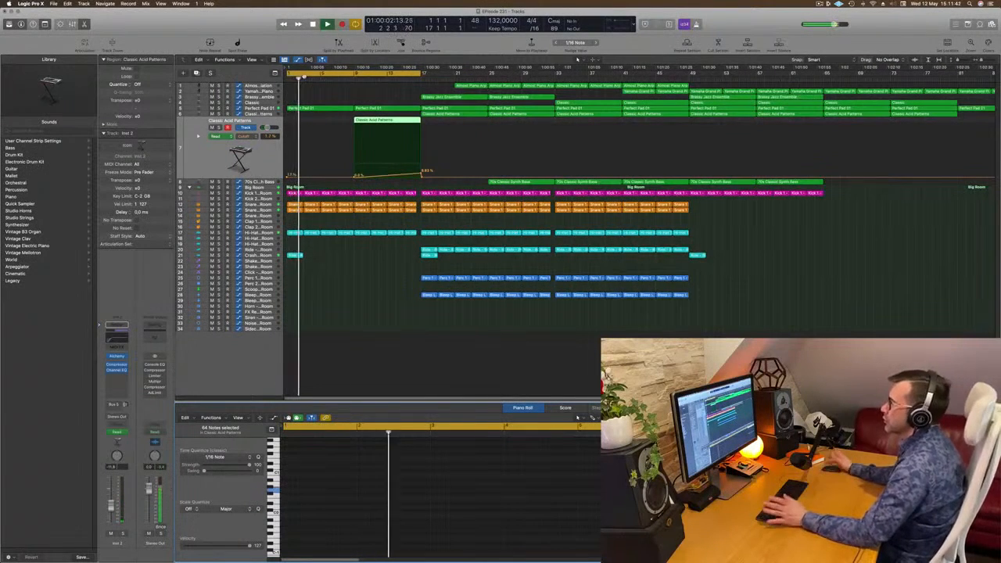
{"action": "left_click", "coordinate": [295, 255]}
{"action": "left_click_drag", "start_coordinate": [294, 256], "coordinate": [348, 244]}
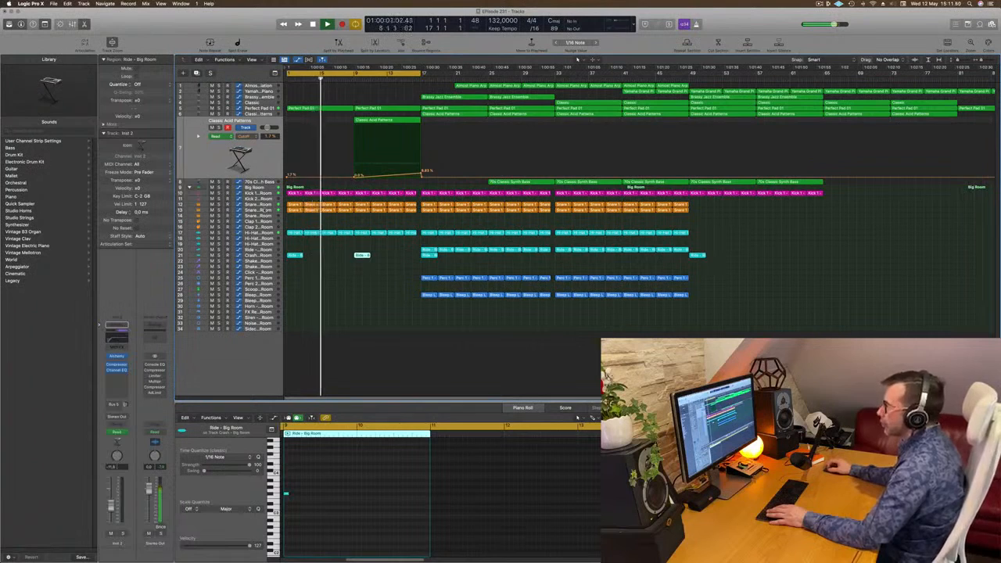
- Play the intro with the Snare 1 – Big Room track selected and view its automation mode options
{"action": "left_click", "coordinate": [264, 209]}
{"action": "key", "text": "space"}
{"action": "key", "text": "space"}
{"action": "key", "text": "Return"}
{"action": "left_click", "coordinate": [121, 431]}
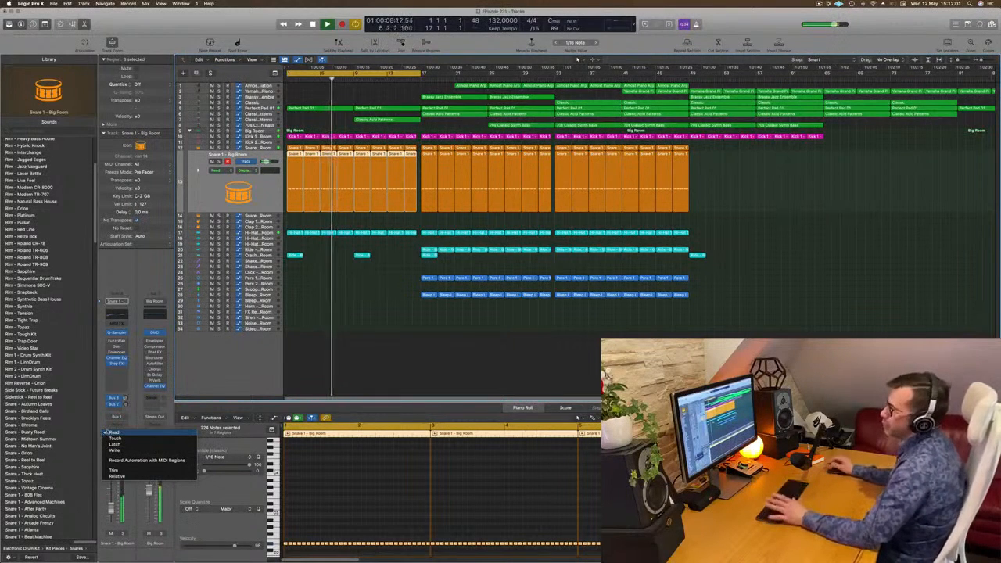
{"action": "left_click", "coordinate": [121, 377]}
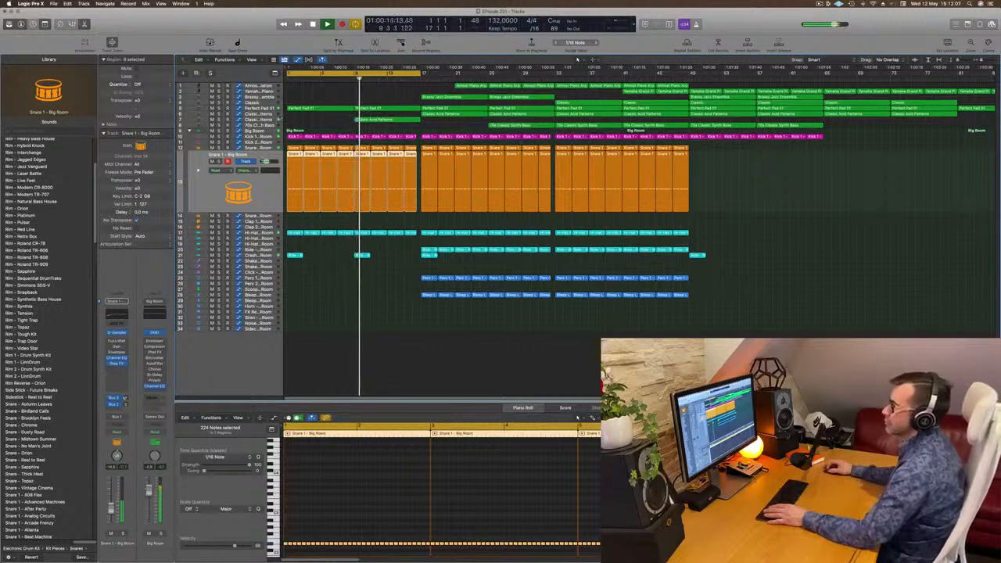
- Raise the duplicated Classic Acid Patterns track's volume and turn off the 88 Hz low cut in its Channel EQ
{"action": "left_click", "coordinate": [268, 120]}
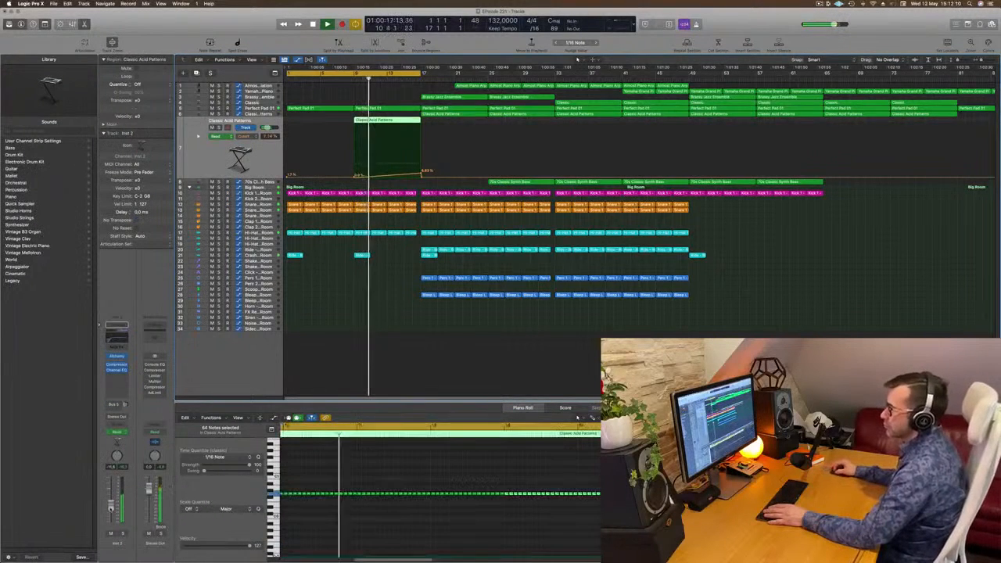
{"action": "left_click", "coordinate": [109, 341]}
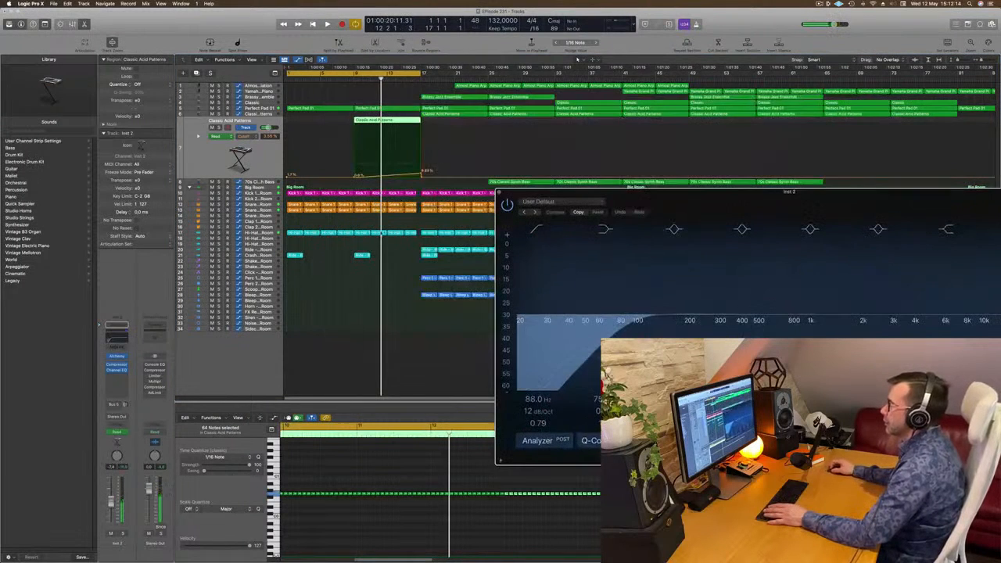
{"action": "left_click", "coordinate": [537, 229]}
{"action": "key", "text": "space"}
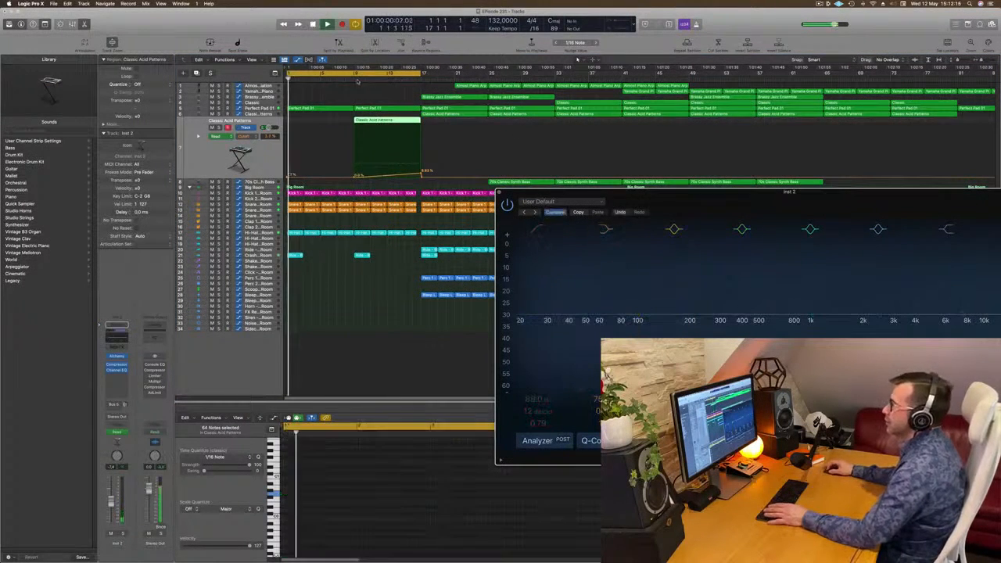
- Audition the acid part from bar 9 with the changed EQ, and slightly raise its cutoff automation point at bar 17
{"action": "left_click", "coordinate": [356, 81]}
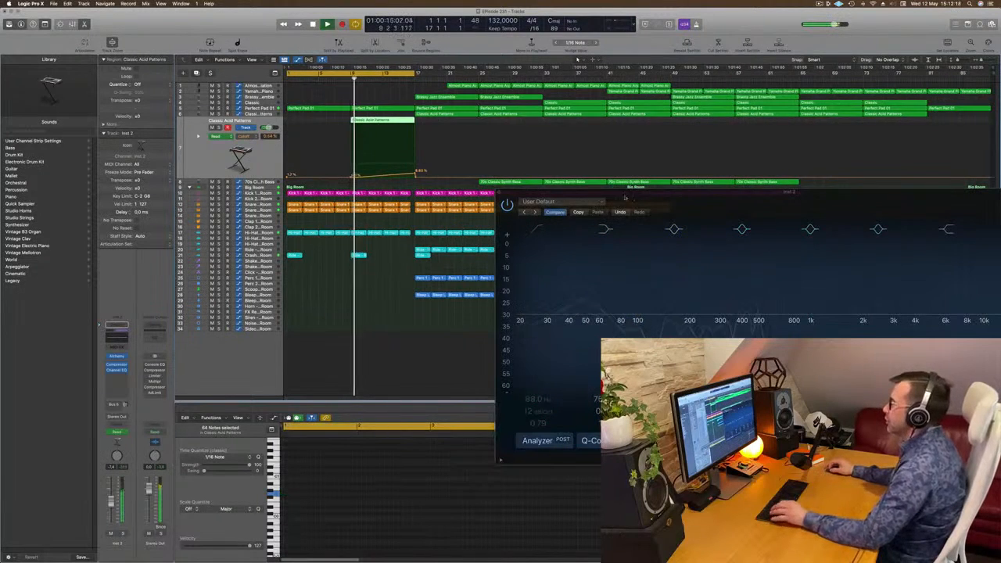
{"action": "left_click_drag", "start_coordinate": [634, 197], "coordinate": [547, 215]}
{"action": "left_click", "coordinate": [259, 161]}
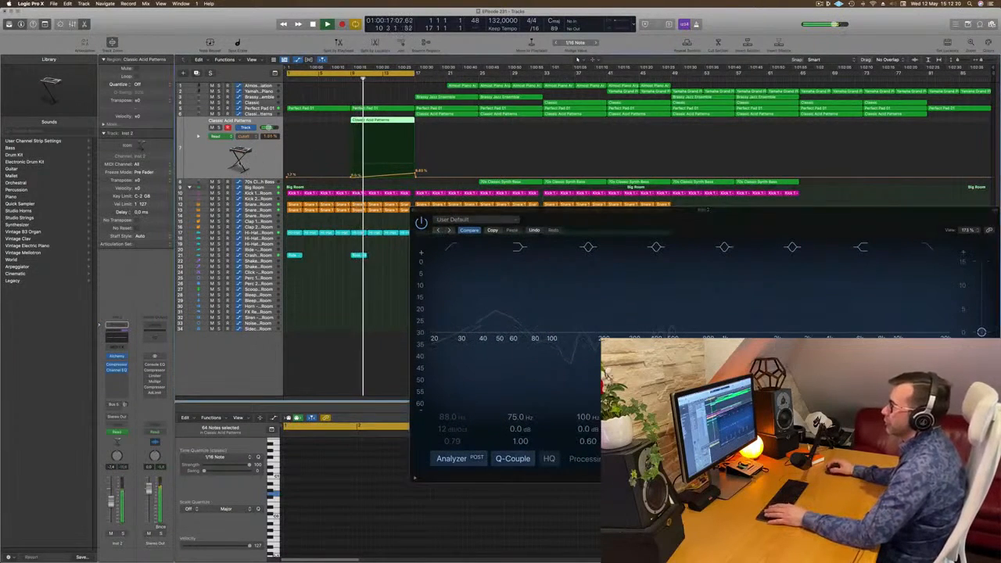
{"action": "left_click_drag", "start_coordinate": [416, 215], "coordinate": [341, 250]}
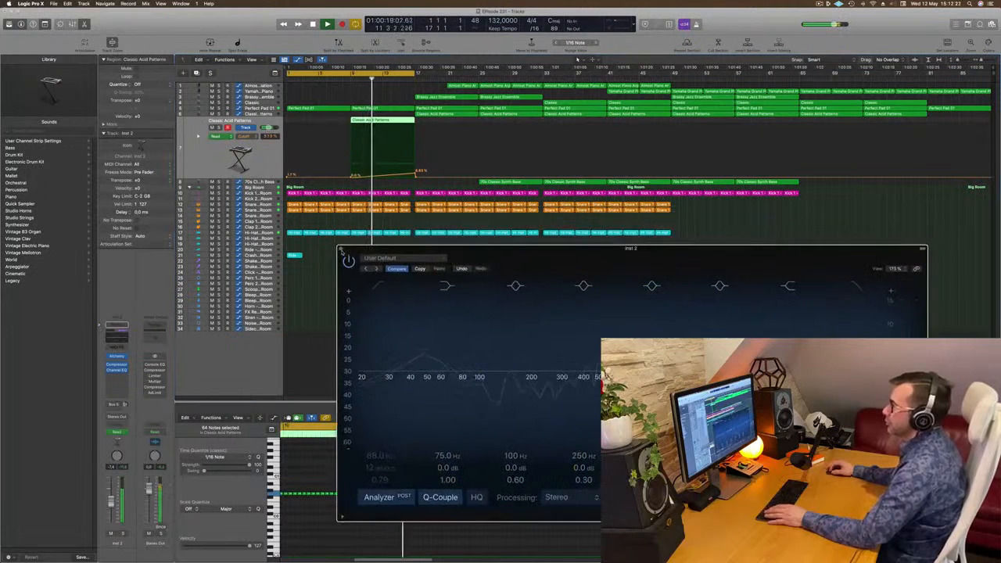
{"action": "key", "text": "super+w"}
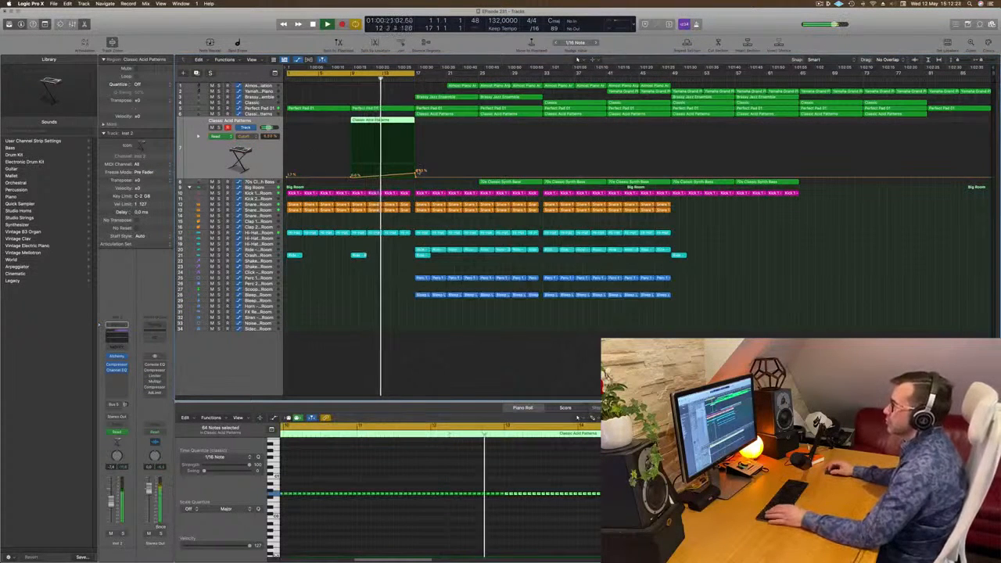
{"action": "left_click_drag", "start_coordinate": [415, 174], "coordinate": [415, 173]}
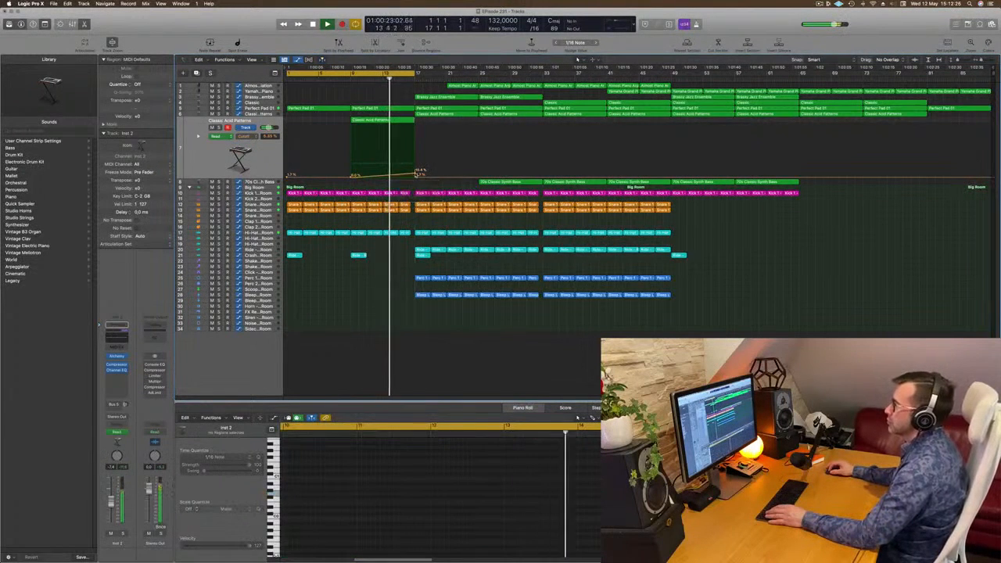
- Replay from the start and lower the Perfect Pad 01 track's cutoff automation point at bar 9
{"action": "key", "text": "Return"}
{"action": "left_click", "coordinate": [259, 108]}
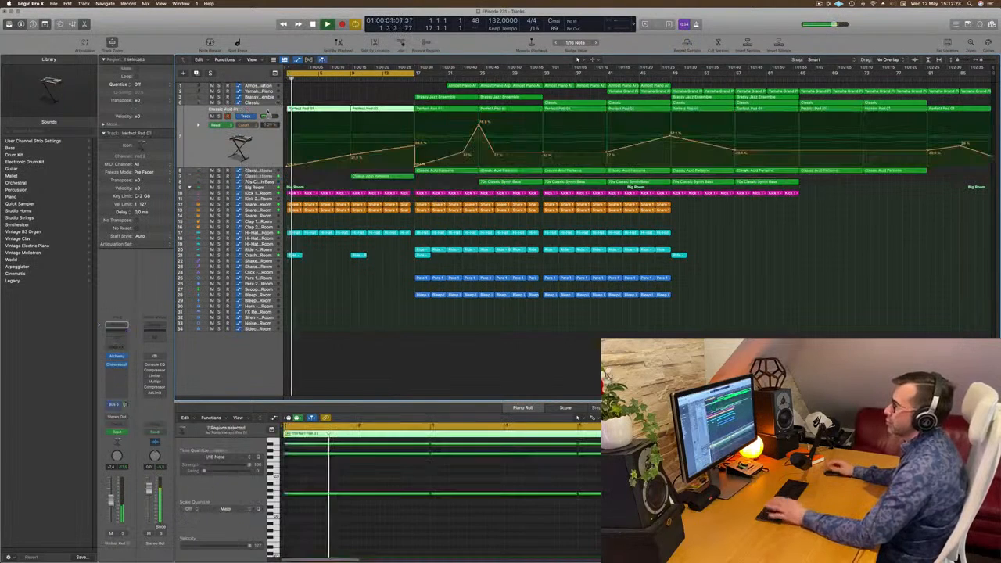
{"action": "left_click", "coordinate": [355, 158]}
{"action": "left_click_drag", "start_coordinate": [355, 158], "coordinate": [351, 160]}
{"action": "left_click", "coordinate": [261, 150]}
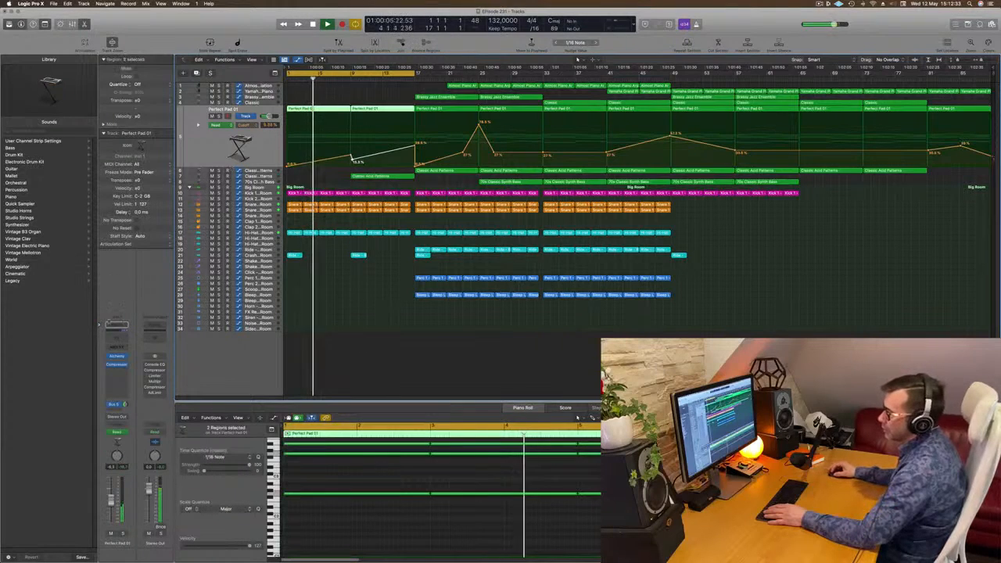
- Inspect the Perfect Pad 01 Compressor, and replay the intro from the start with the Classic Acid Patterns region at bar 9 selected
{"action": "left_click", "coordinate": [116, 364]}
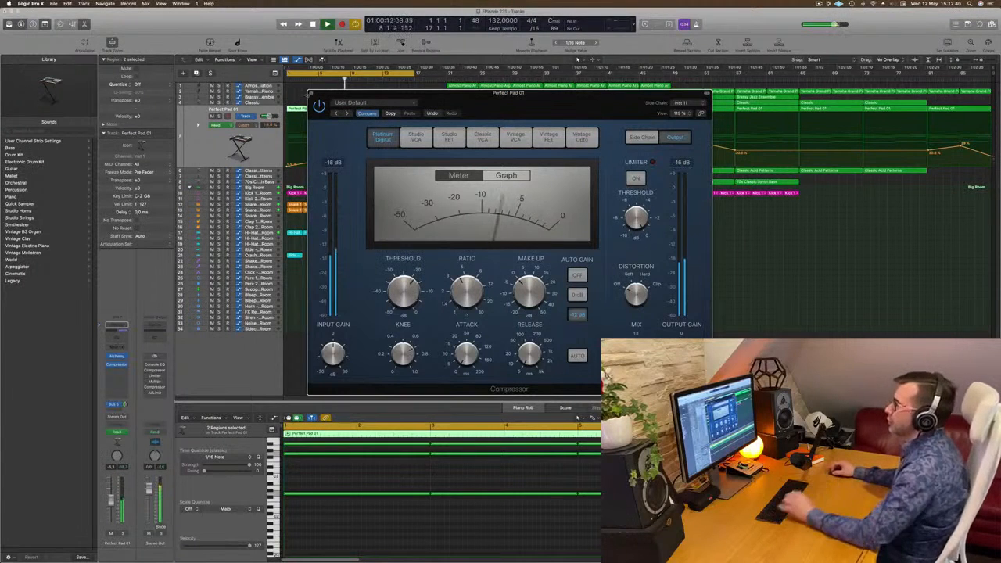
{"action": "key", "text": "super+w"}
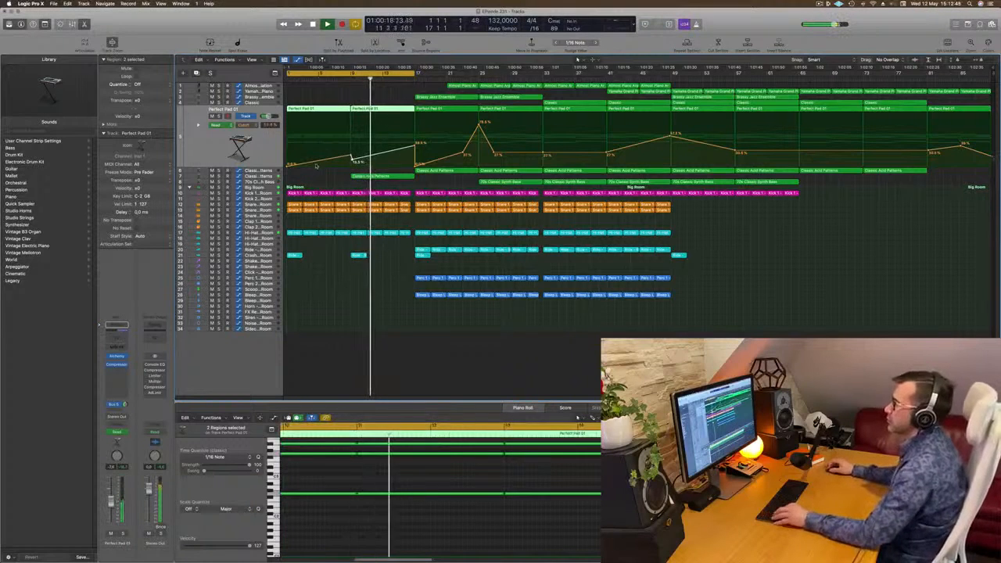
{"action": "left_click", "coordinate": [368, 174]}
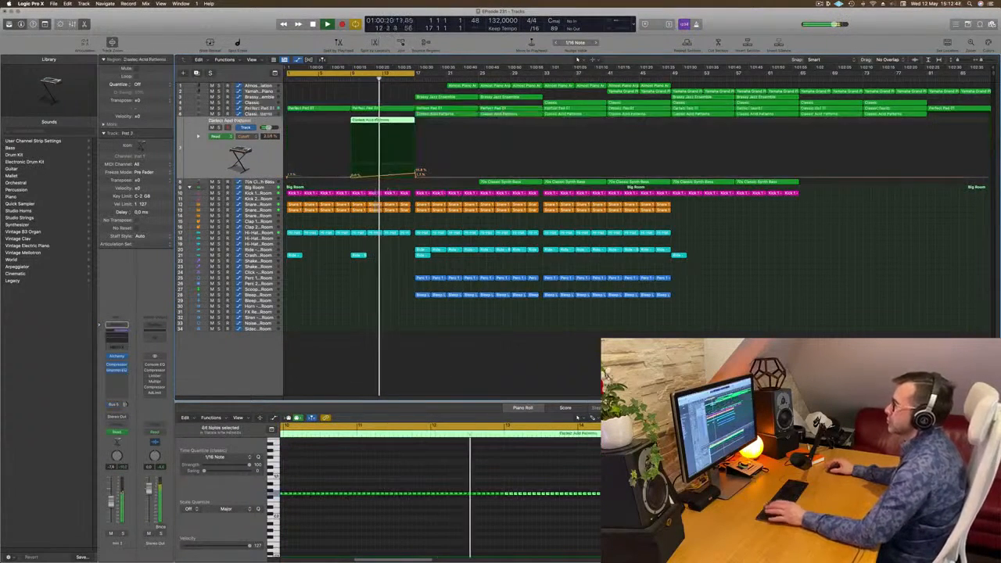
{"action": "key", "text": "Return"}
{"action": "scroll", "coordinate": [397, 161], "scroll_direction": "up", "scroll_amount": 5}
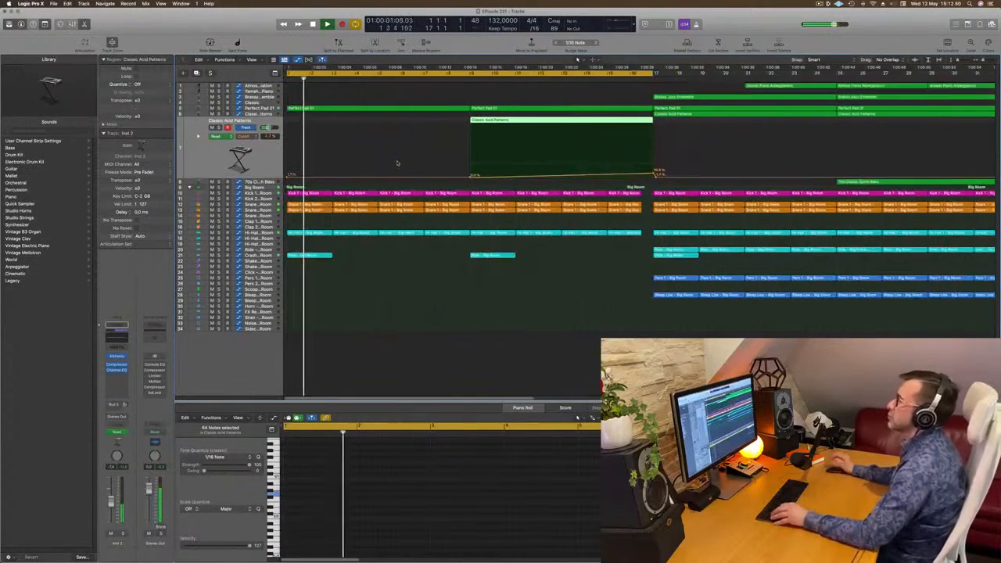
{"action": "scroll", "coordinate": [397, 163], "scroll_direction": "down", "scroll_amount": 5}
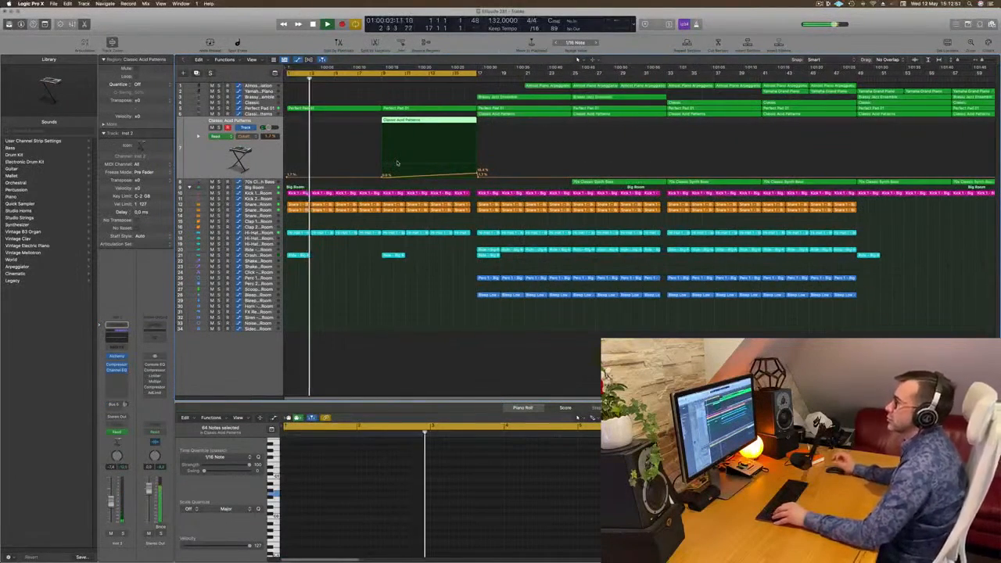
{"action": "scroll", "coordinate": [397, 163], "scroll_direction": "down", "scroll_amount": 1}
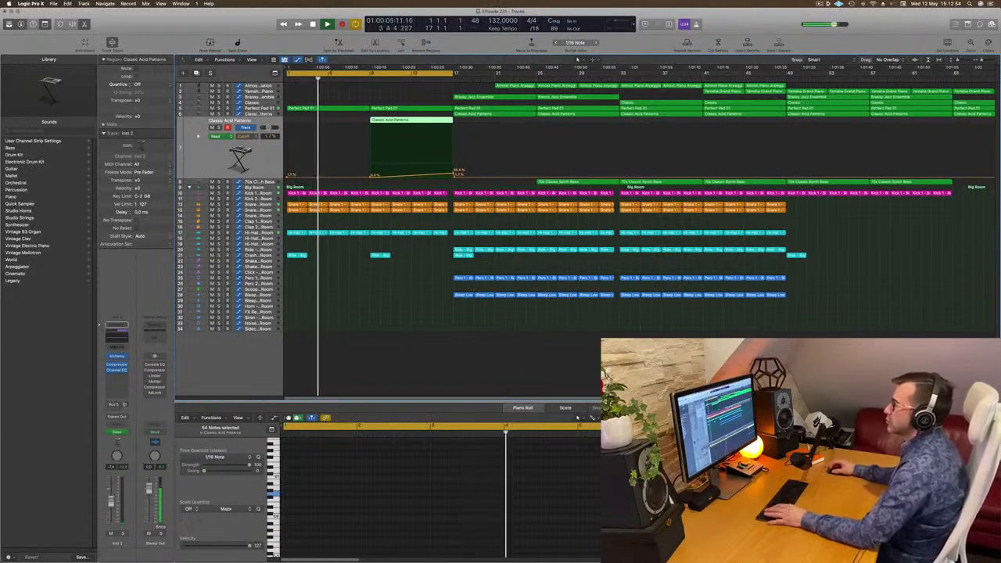
- Set the Snare 1 – Big Room track's automation to Touch and raise the master Mix in its Step FX during playback
{"action": "left_click", "coordinate": [264, 210]}
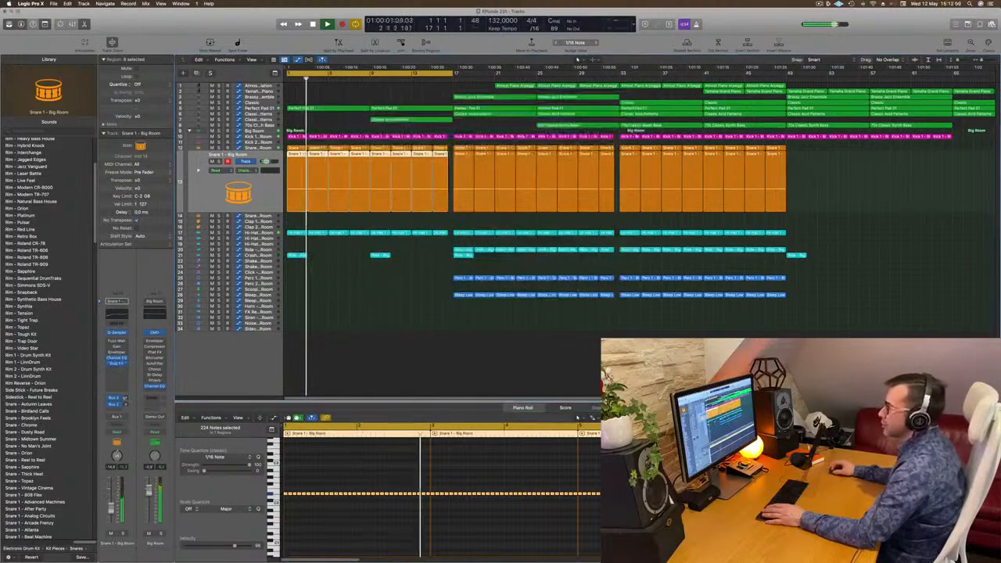
{"action": "left_click", "coordinate": [115, 365]}
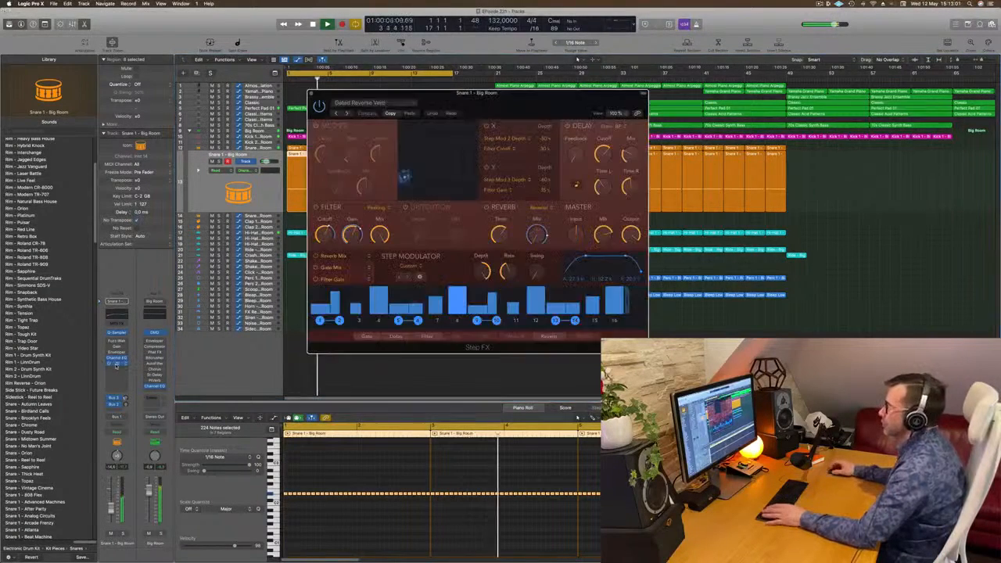
{"action": "left_click", "coordinate": [116, 432]}
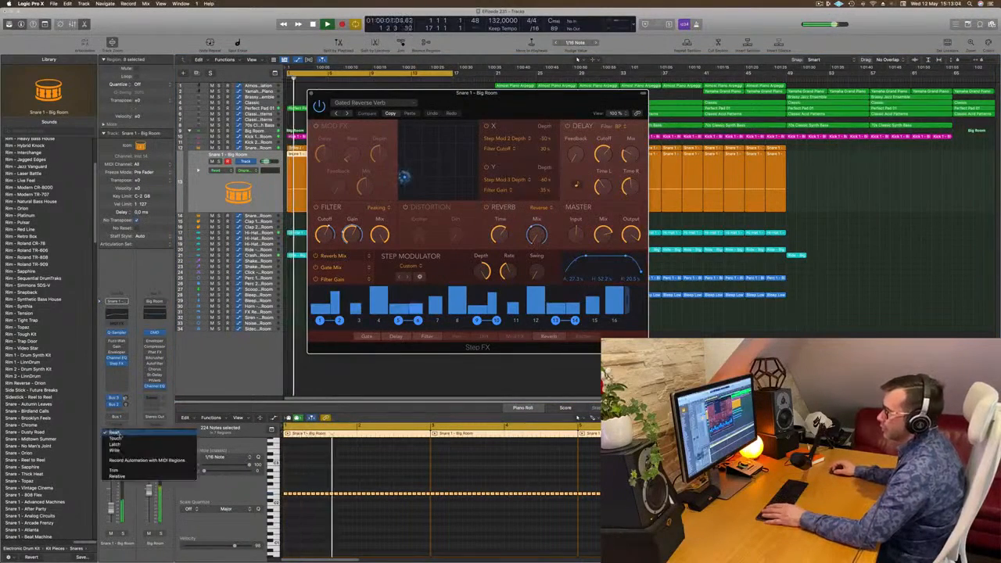
{"action": "left_click", "coordinate": [121, 439]}
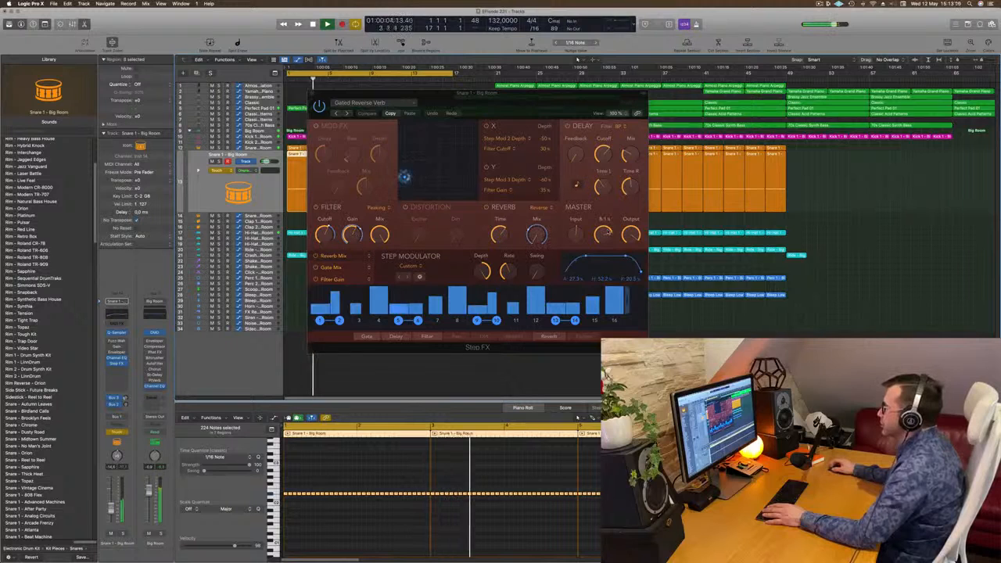
{"action": "left_click_drag", "start_coordinate": [605, 235], "coordinate": [605, 227]}
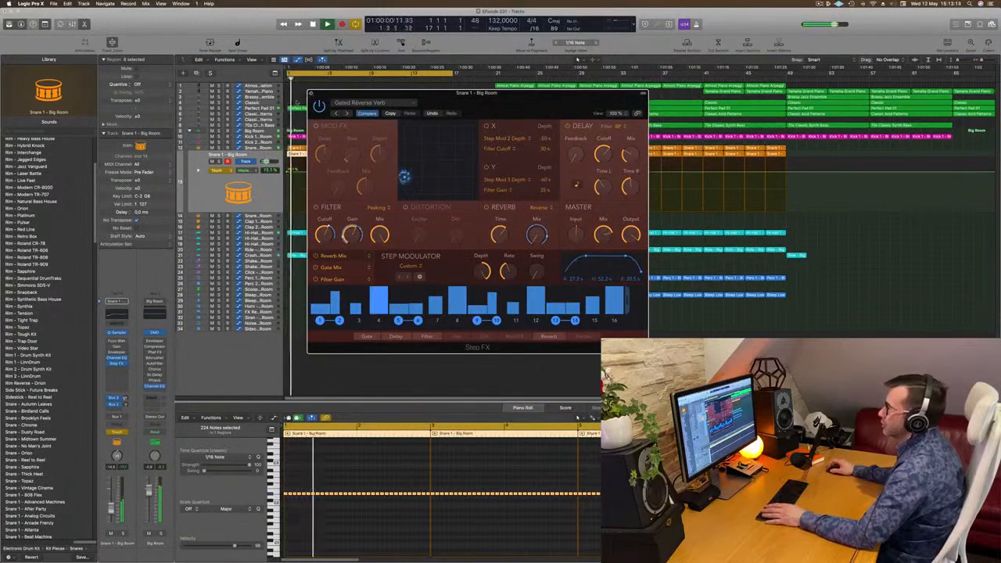
- Raise the Snare 1 – Big Room Mix automation at bar 1, sloping down to a point at bar 5, and set the track's automation to Read
{"action": "left_click", "coordinate": [310, 94]}
{"action": "key", "text": "space"}
{"action": "left_click", "coordinate": [328, 168]}
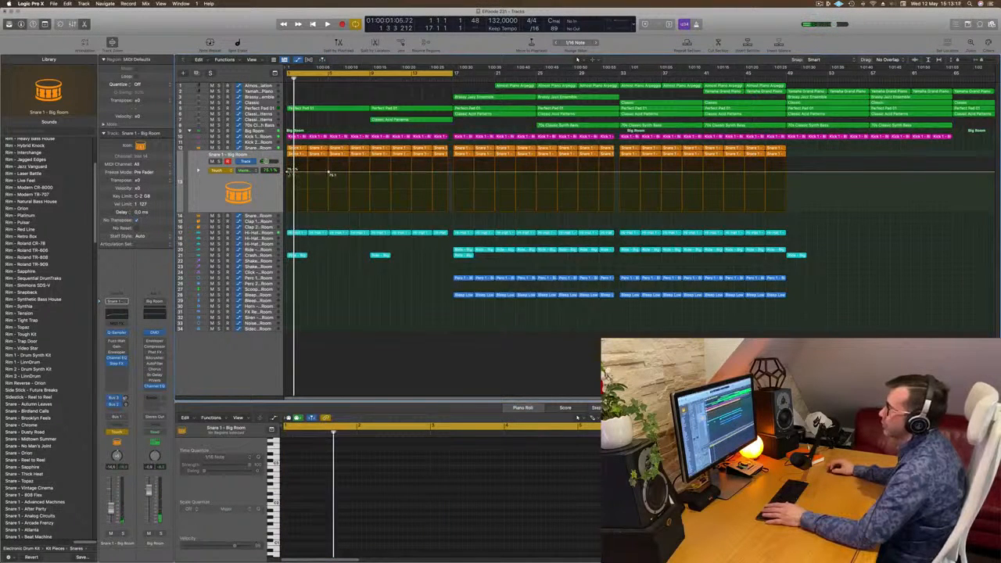
{"action": "left_click_drag", "start_coordinate": [286, 171], "coordinate": [287, 159]}
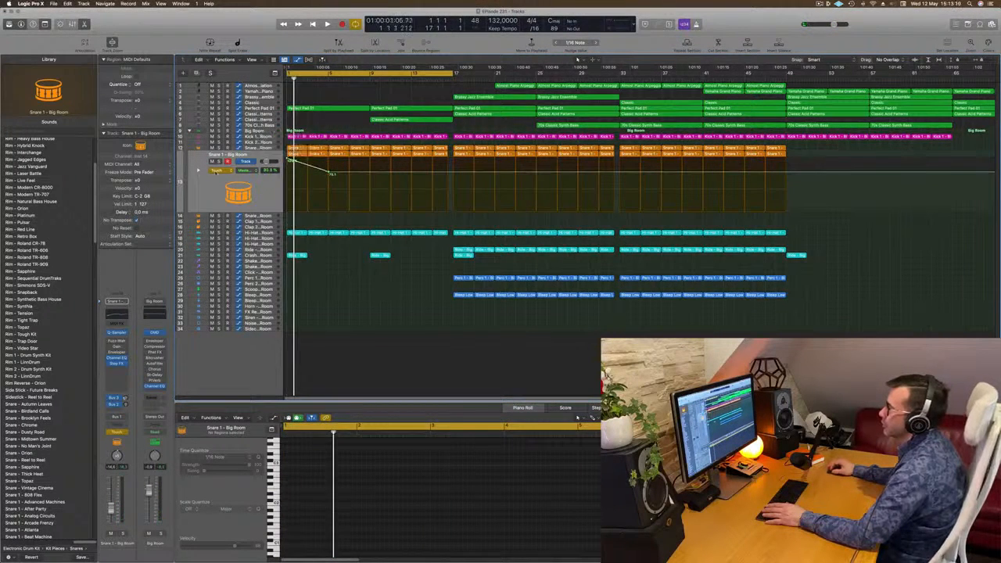
{"action": "left_click", "coordinate": [217, 169]}
{"action": "left_click", "coordinate": [217, 163]}
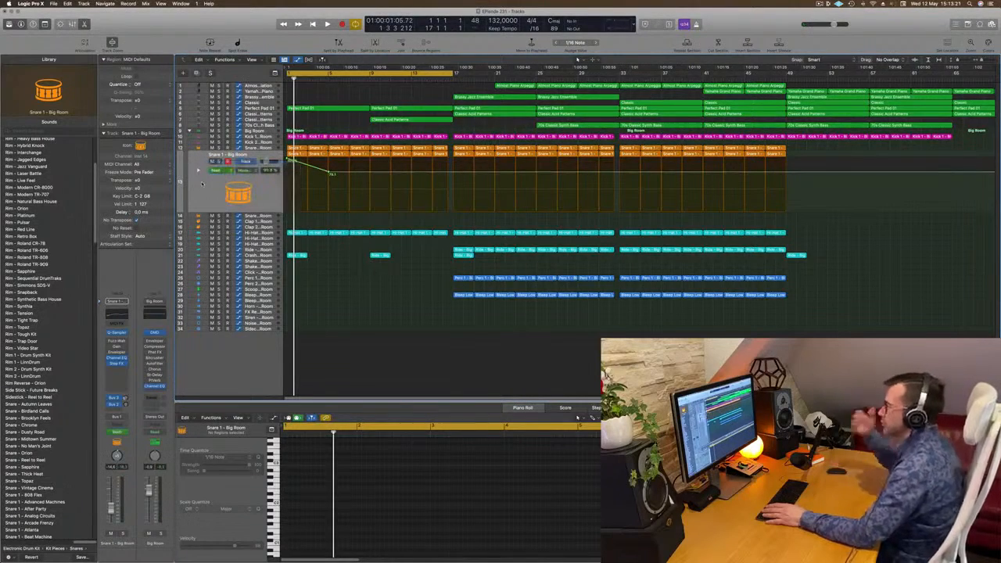
- Replay the intro and reshape the snare's Mix automation into one continuous decline from bar 1 to a low point at bar 9
{"action": "key", "text": "space"}
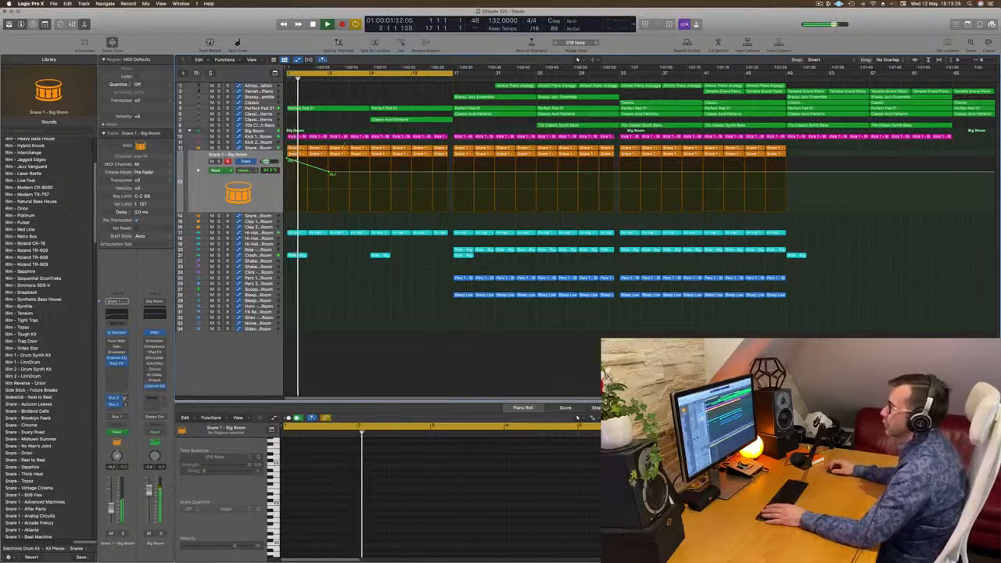
{"action": "left_click_drag", "start_coordinate": [331, 174], "coordinate": [372, 160]}
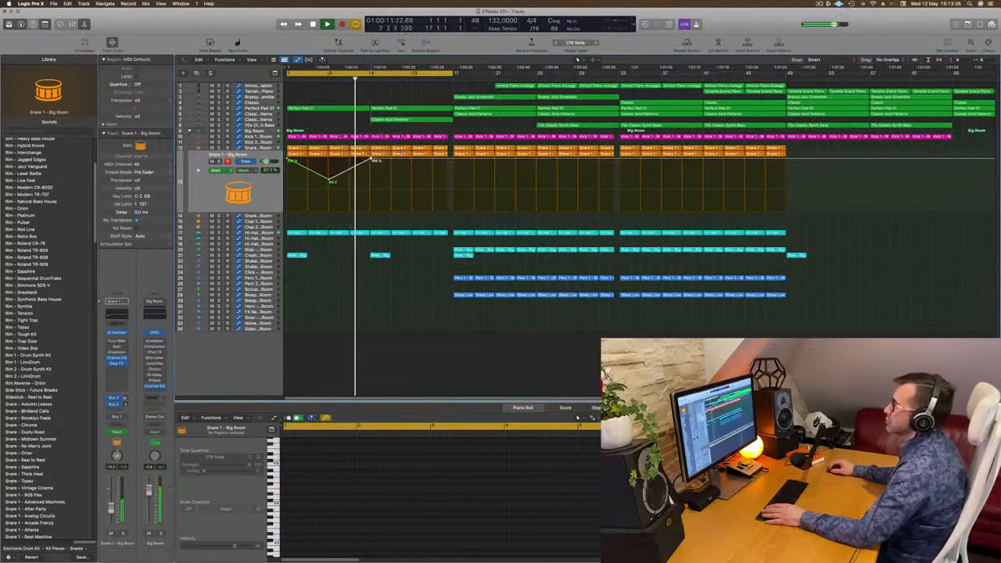
{"action": "key", "text": "Return"}
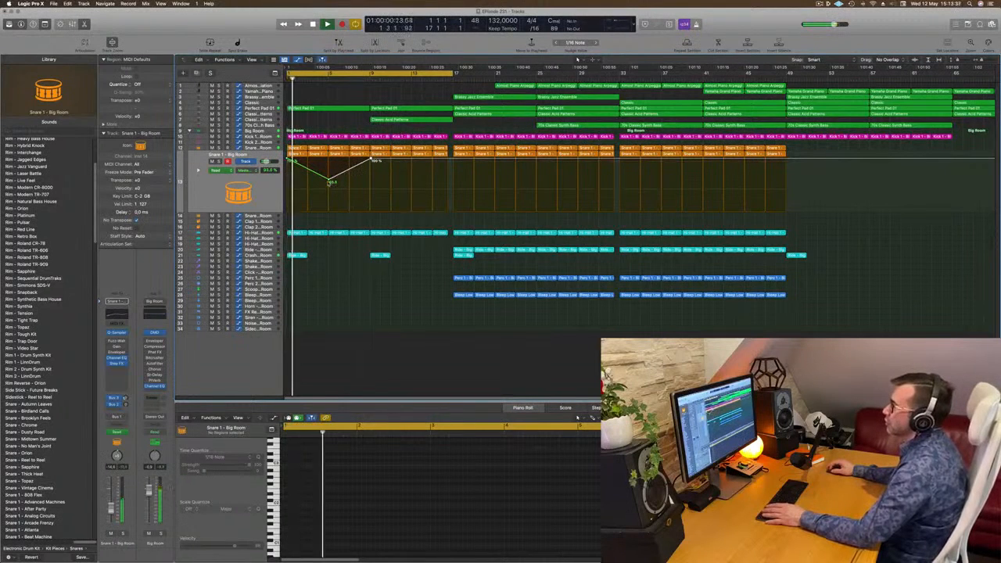
{"action": "left_click", "coordinate": [329, 181]}
{"action": "left_click_drag", "start_coordinate": [370, 159], "coordinate": [372, 189]}
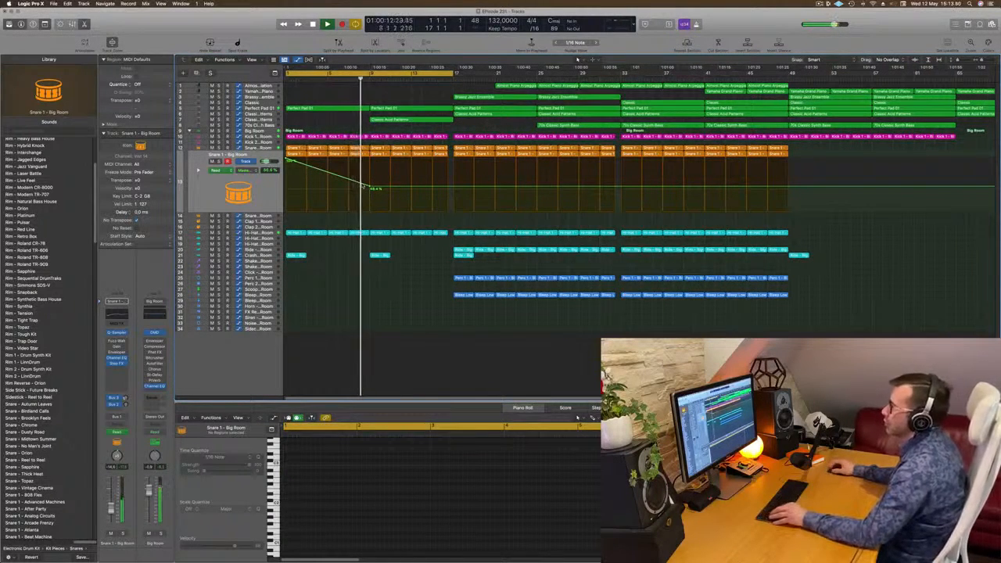
- Make the snare's Mix automation jump back up to 81.1 % at bar 9
{"action": "key", "text": "super+Right"}
{"action": "key", "text": "super+Right"}
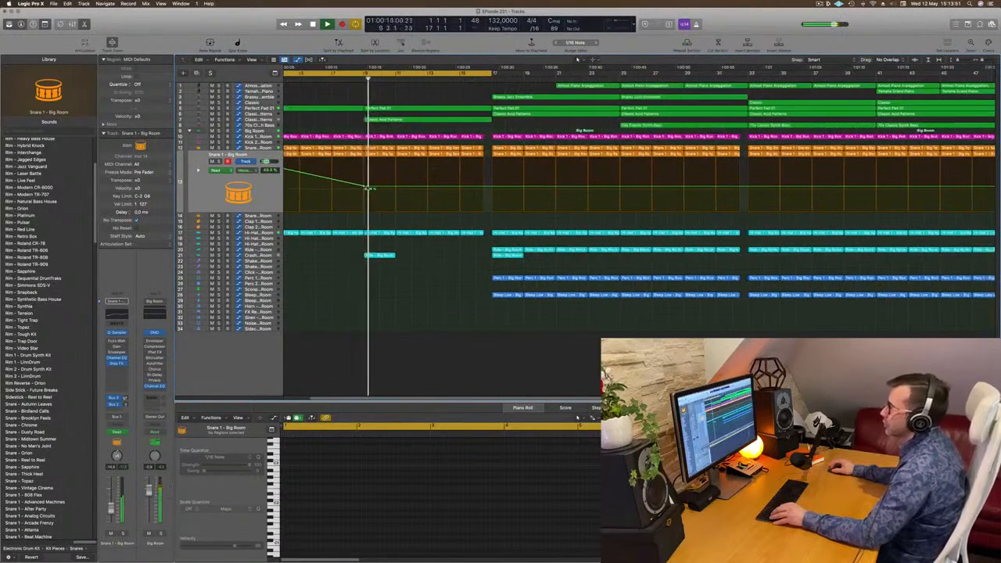
{"action": "left_click_drag", "start_coordinate": [368, 188], "coordinate": [364, 169]}
{"action": "key", "text": "super+Left"}
{"action": "key", "text": "super+Left"}
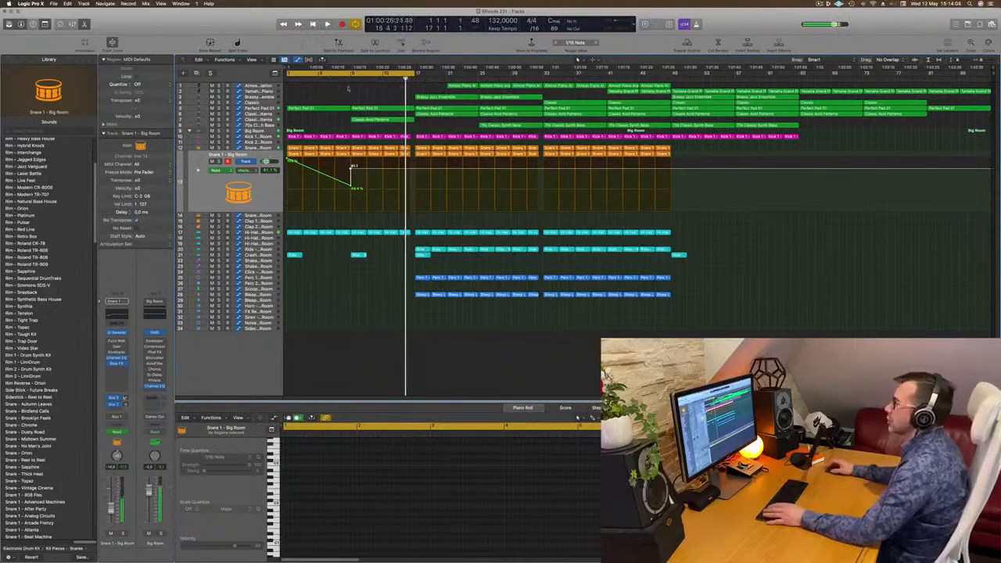
- Set the cycle range to bars 9–17 and play that section
{"action": "key", "text": "c"}
{"action": "left_click_drag", "start_coordinate": [352, 75], "coordinate": [405, 79]}
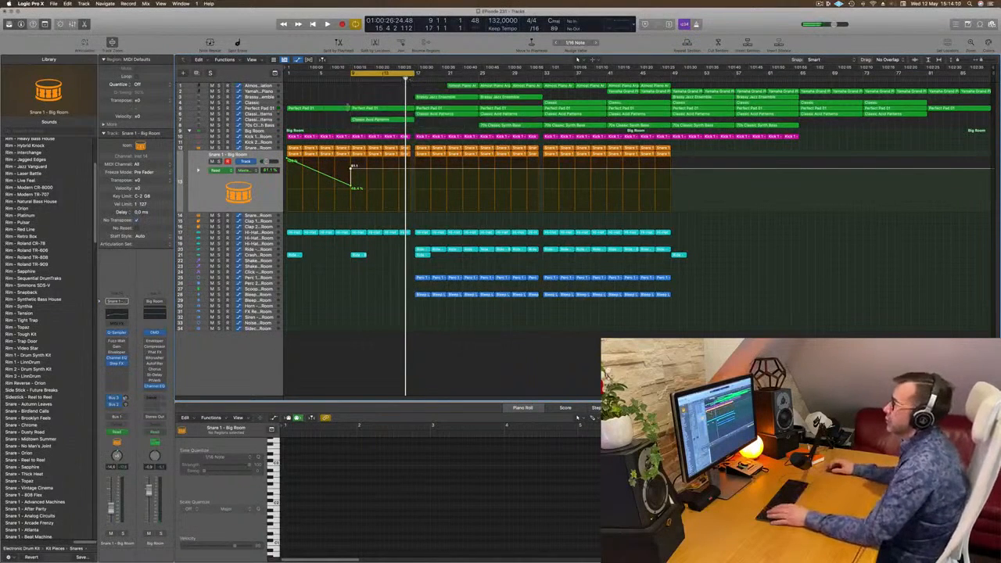
{"action": "left_click", "coordinate": [346, 107]}
{"action": "key", "text": "super+Right"}
{"action": "key", "text": "super+Right"}
{"action": "key", "text": "super+Right"}
{"action": "key", "text": "super+Right"}
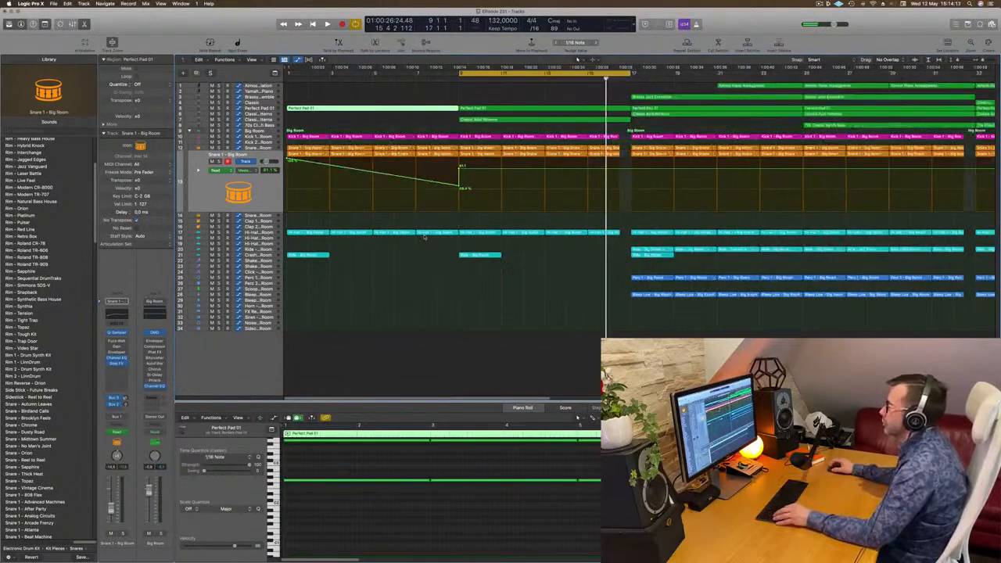
{"action": "key", "text": "space"}
{"action": "key", "text": "super+Left"}
{"action": "key", "text": "super+Left"}
{"action": "key", "text": "super+Left"}
{"action": "key", "text": "super+Left"}
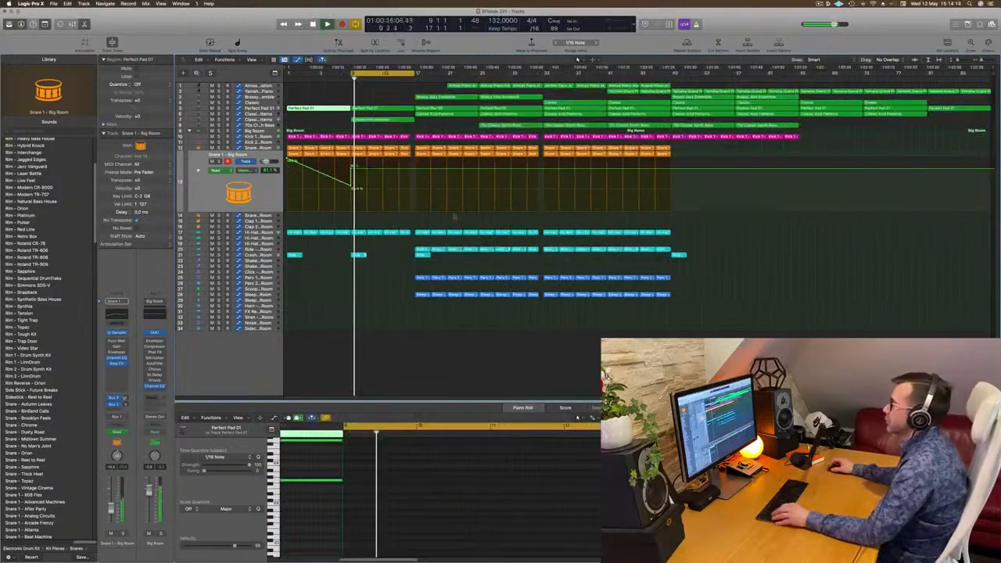
- Repeat the bars 9–17 section twice between the locators, pushing the following material back to bar 33
{"action": "key", "text": "ctrl+super+r"}
{"action": "key", "text": "ctrl+super+r"}
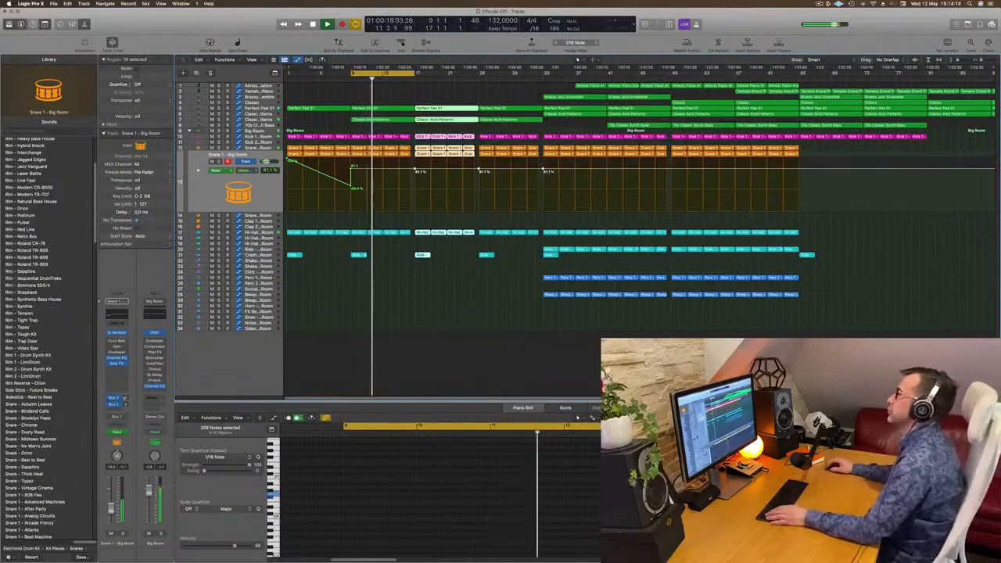
{"action": "left_click", "coordinate": [415, 95]}
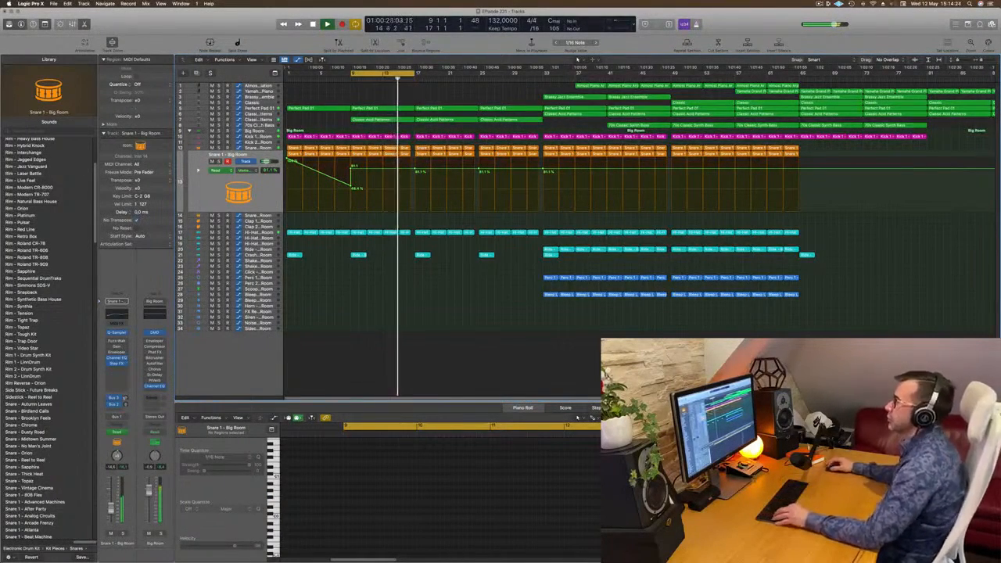
- Select the Classic Acid Patterns region at bar 9 and extend the cycle range's end to bar 25
{"action": "scroll", "coordinate": [402, 159], "scroll_direction": "up", "scroll_amount": 4}
{"action": "scroll", "coordinate": [402, 159], "scroll_direction": "down", "scroll_amount": 3}
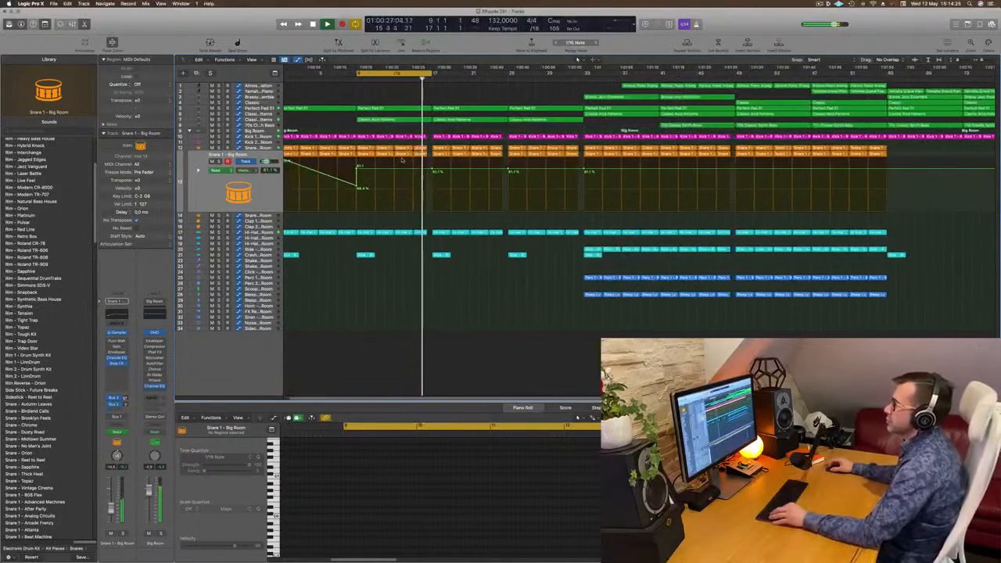
{"action": "scroll", "coordinate": [402, 159], "scroll_direction": "down", "scroll_amount": 2}
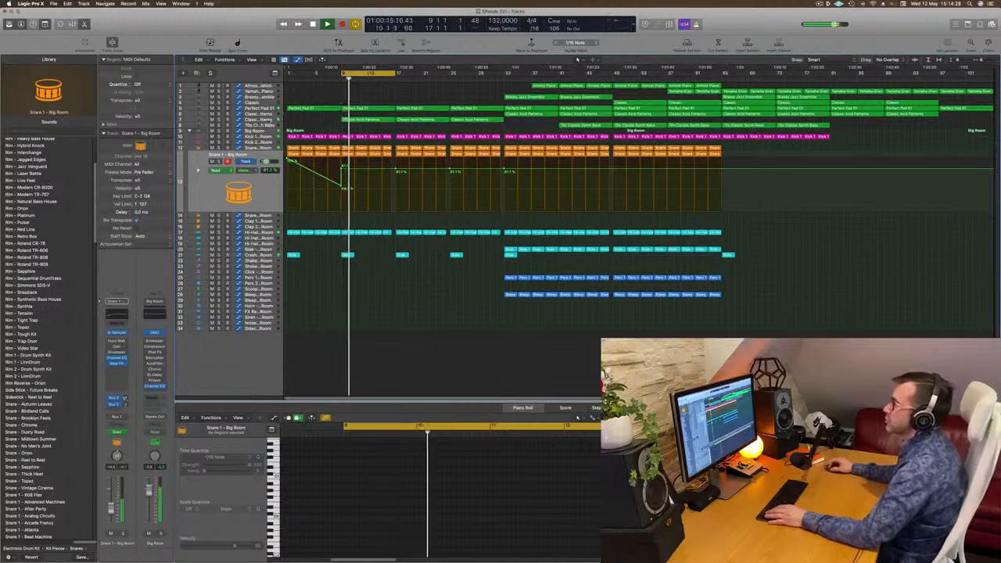
{"action": "left_click", "coordinate": [402, 119]}
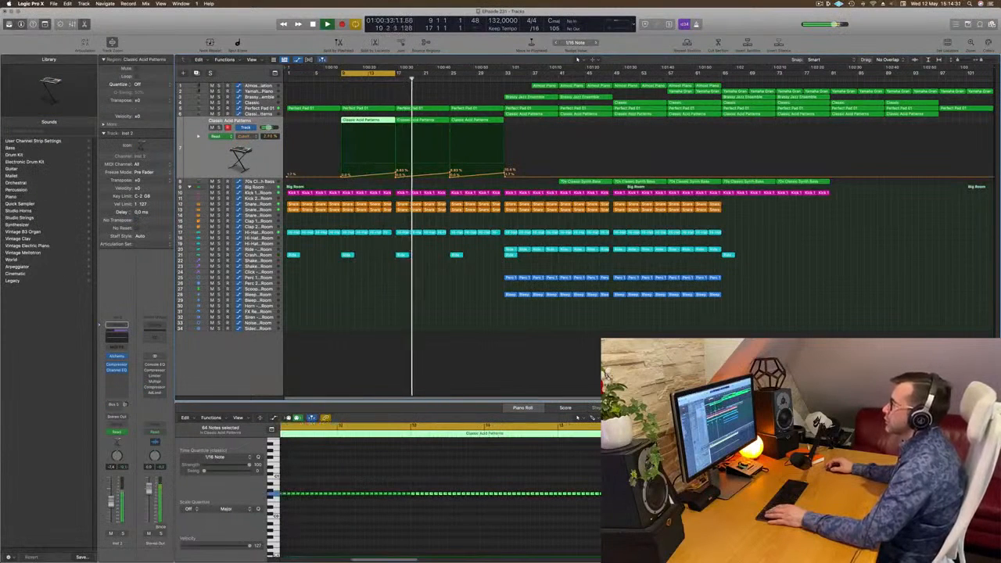
{"action": "left_click", "coordinate": [383, 83]}
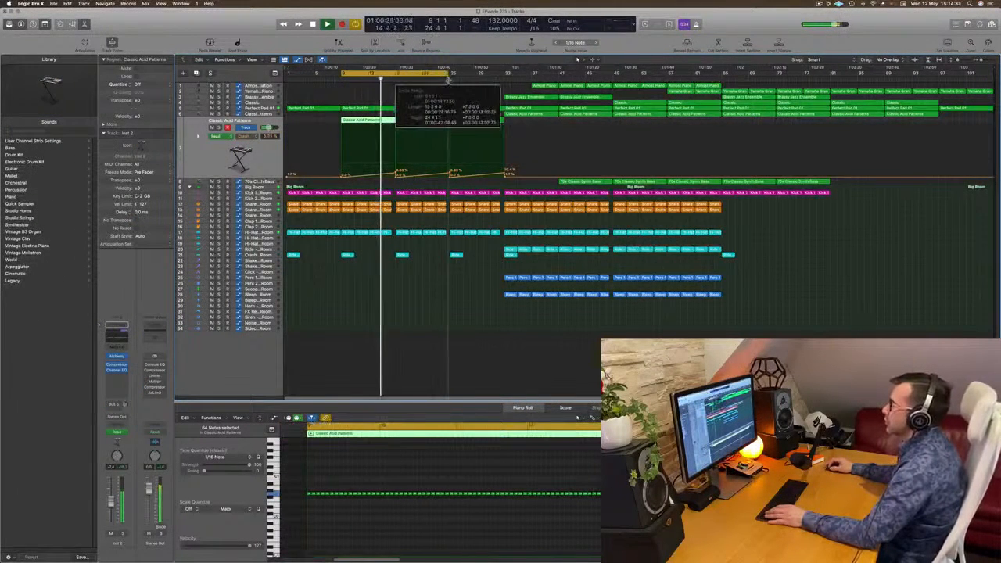
- Raise the Classic Acid Patterns cutoff automation at bar 17 and add a point around bar 21
{"action": "left_click", "coordinate": [396, 178]}
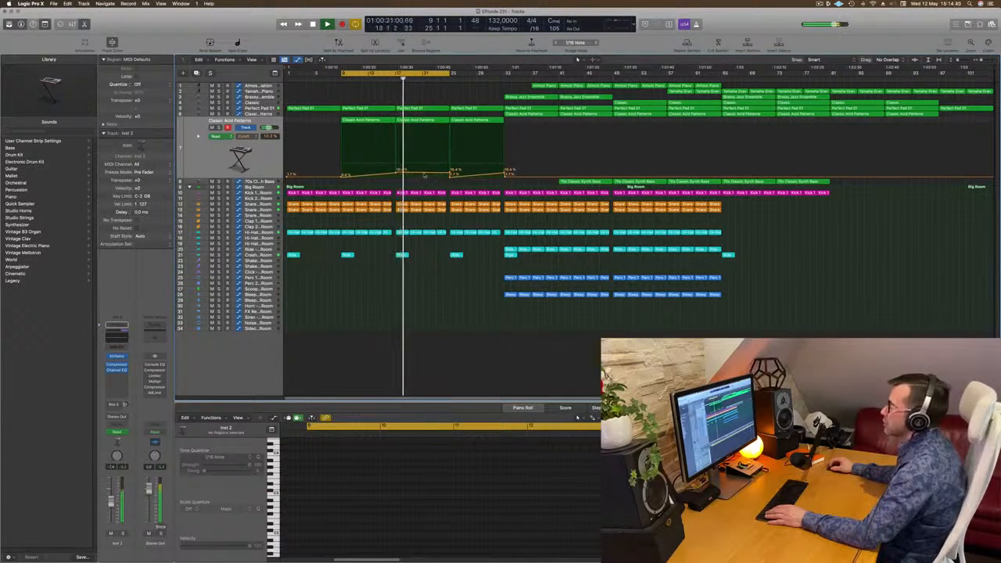
{"action": "left_click", "coordinate": [426, 171]}
{"action": "left_click_drag", "start_coordinate": [425, 167], "coordinate": [422, 168]}
- Replay from bar 9 and dip the Perfect Pad 01 cutoff automation around bar 21
{"action": "key", "text": "space"}
{"action": "key", "text": "space"}
{"action": "key", "text": "Up"}
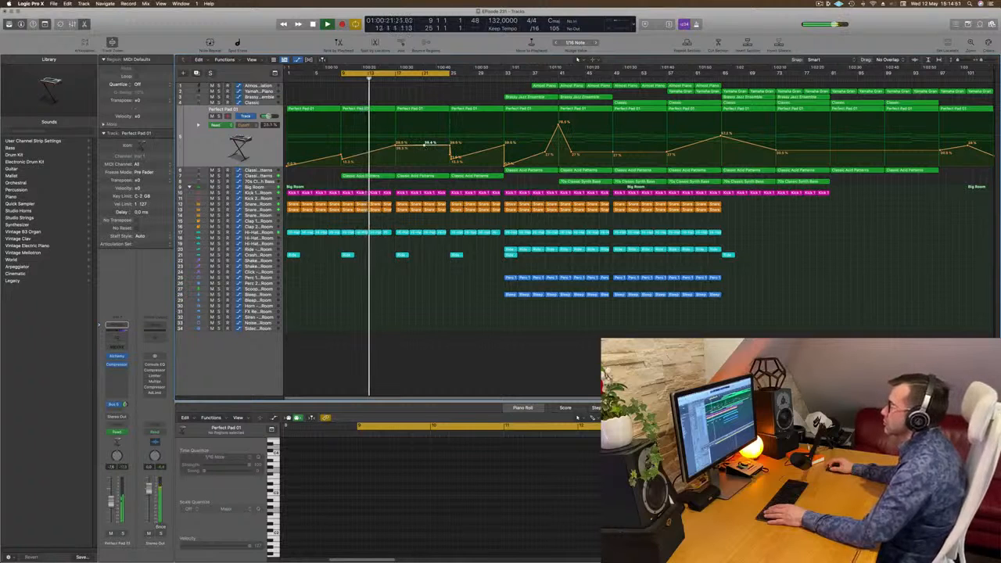
{"action": "left_click_drag", "start_coordinate": [423, 151], "coordinate": [425, 153]}
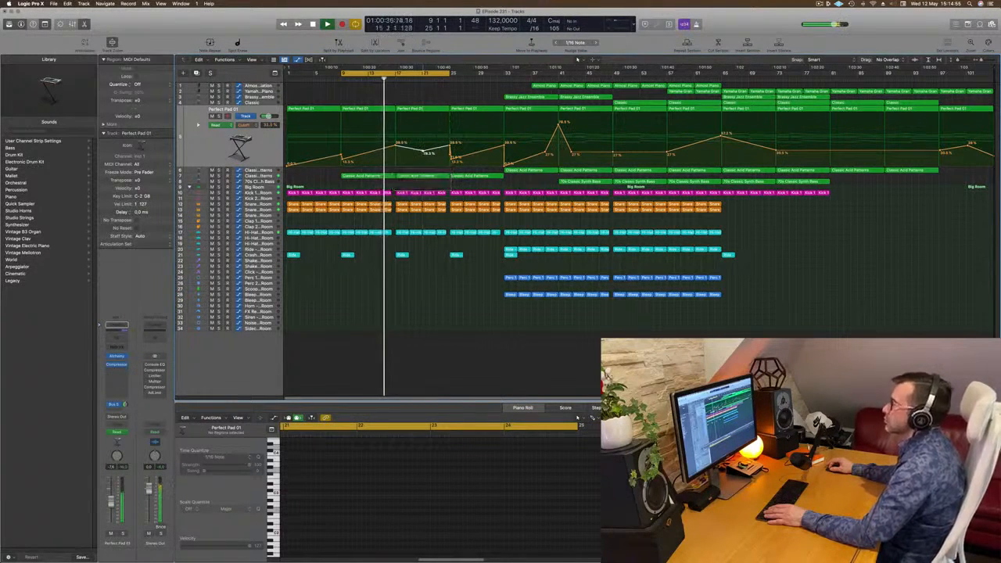
- Reshape the Snare 1 – Big Room Mix automation with a slight dip between bars 13 and 16, a peak at bar 17 and a low at bar 25
{"action": "left_click", "coordinate": [258, 209]}
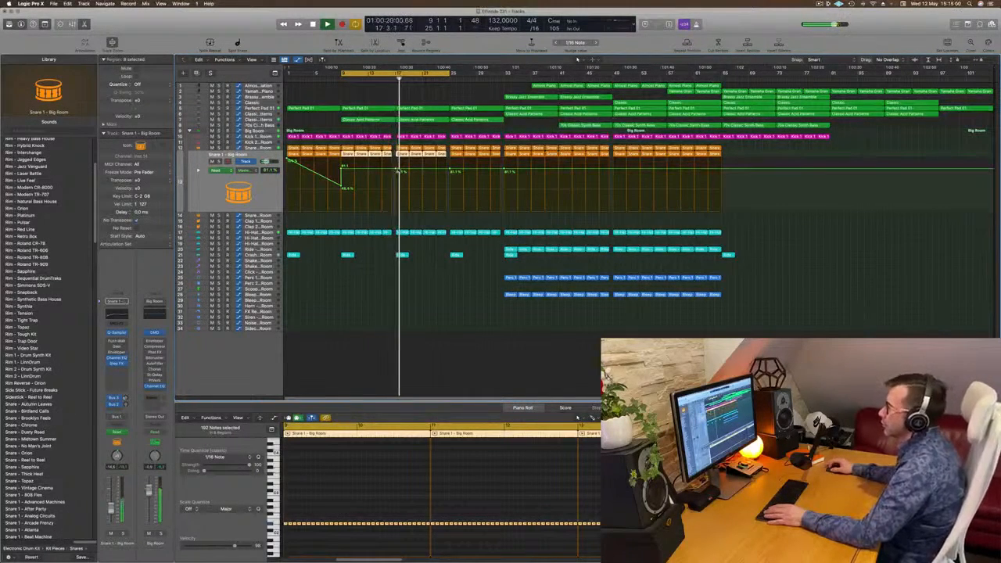
{"action": "left_click_drag", "start_coordinate": [396, 170], "coordinate": [446, 210]}
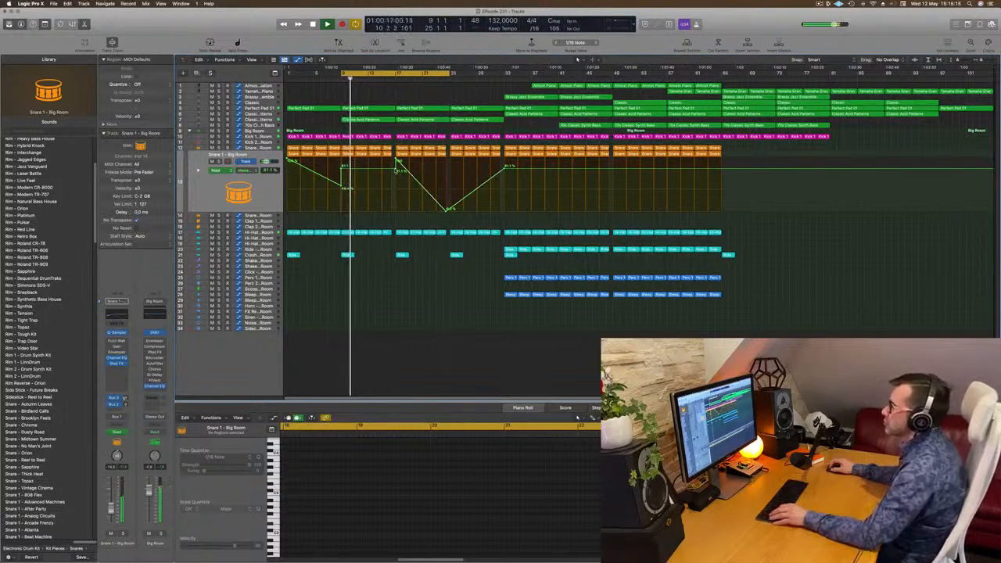
{"action": "left_click", "coordinate": [370, 176]}
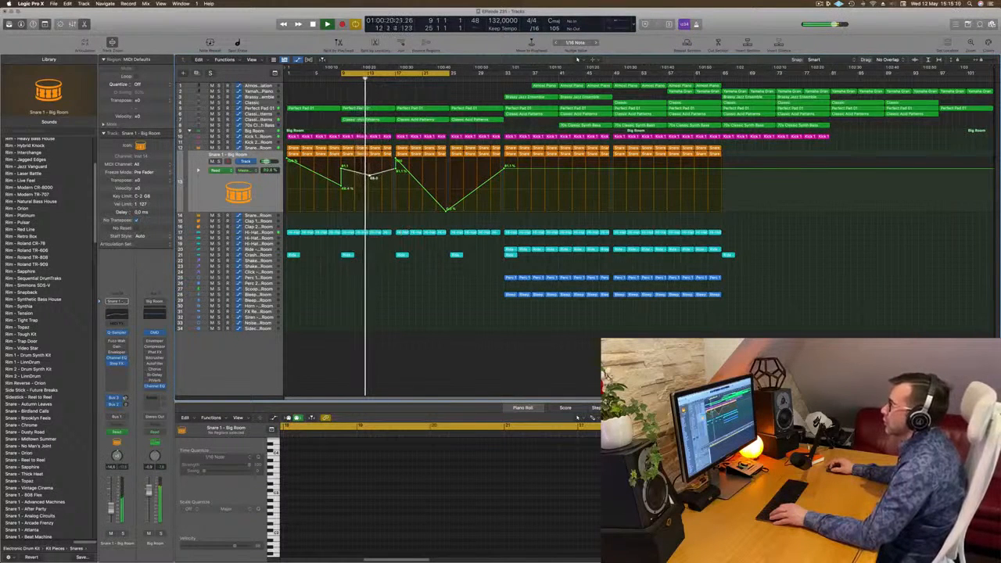
{"action": "left_click", "coordinate": [372, 176]}
{"action": "left_click_drag", "start_coordinate": [372, 176], "coordinate": [392, 173]}
{"action": "left_click", "coordinate": [391, 168]}
{"action": "scroll", "coordinate": [394, 173], "scroll_direction": "up", "scroll_amount": 5}
{"action": "scroll", "coordinate": [394, 163], "scroll_direction": "down", "scroll_amount": 5}
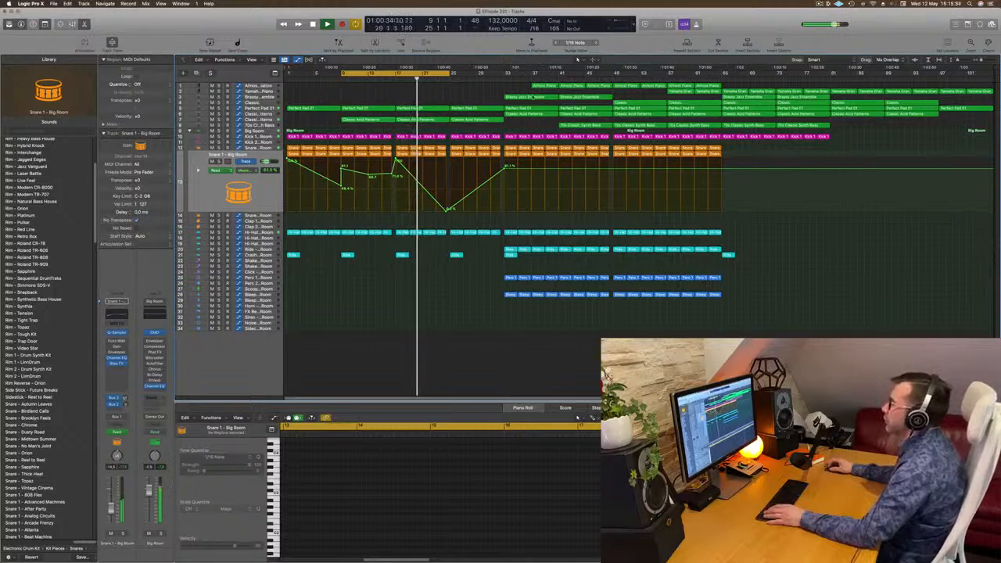
- Copy the Brassy Jazz Ensemble region from bar 33 to bar 17 and play from bar 17
{"action": "left_click", "coordinate": [533, 97]}
{"action": "left_click_drag", "start_coordinate": [533, 97], "coordinate": [432, 100]}
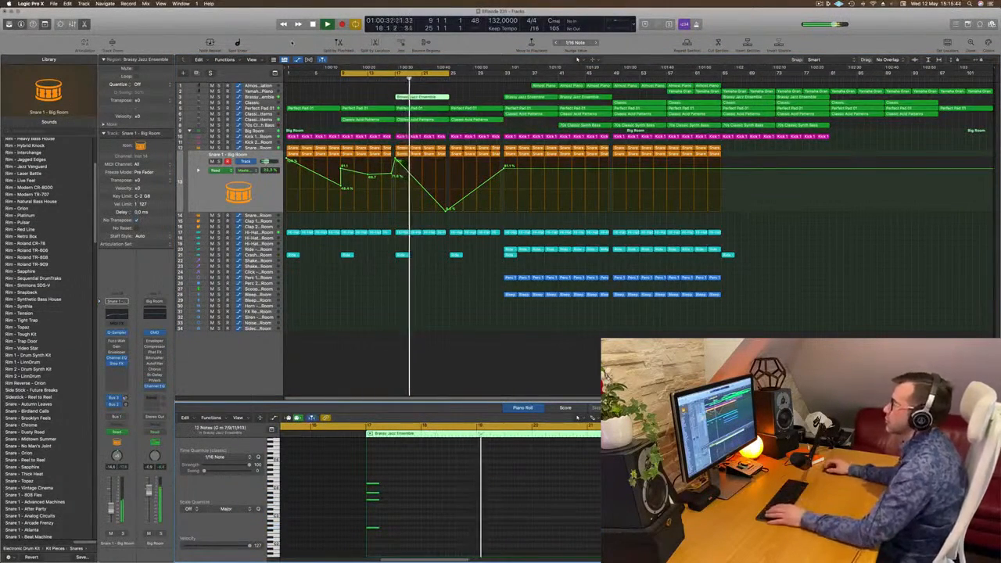
{"action": "left_click", "coordinate": [395, 79]}
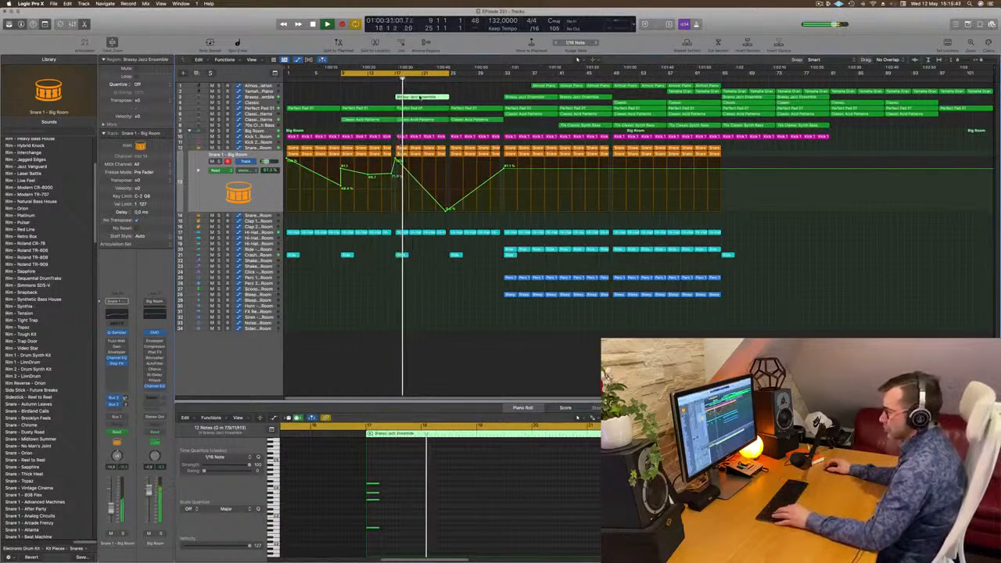
- Select notes in the copied Brassy Jazz Ensemble region and audition the passage leading into bar 17
{"action": "left_click_drag", "start_coordinate": [471, 470], "coordinate": [750, 558]}
{"action": "left_click_drag", "start_coordinate": [477, 452], "coordinate": [387, 456]}
{"action": "key", "text": "space"}
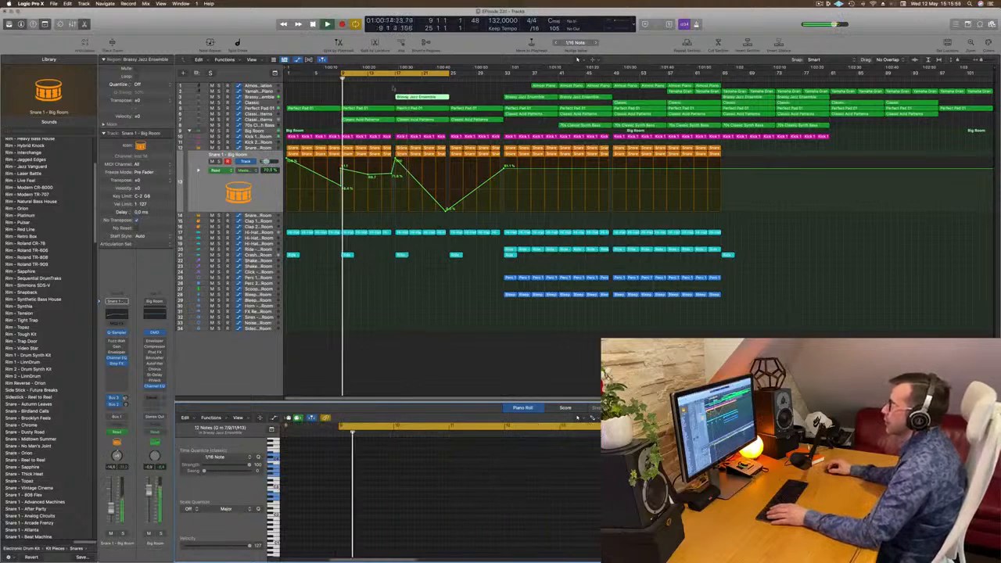
{"action": "left_click", "coordinate": [389, 79]}
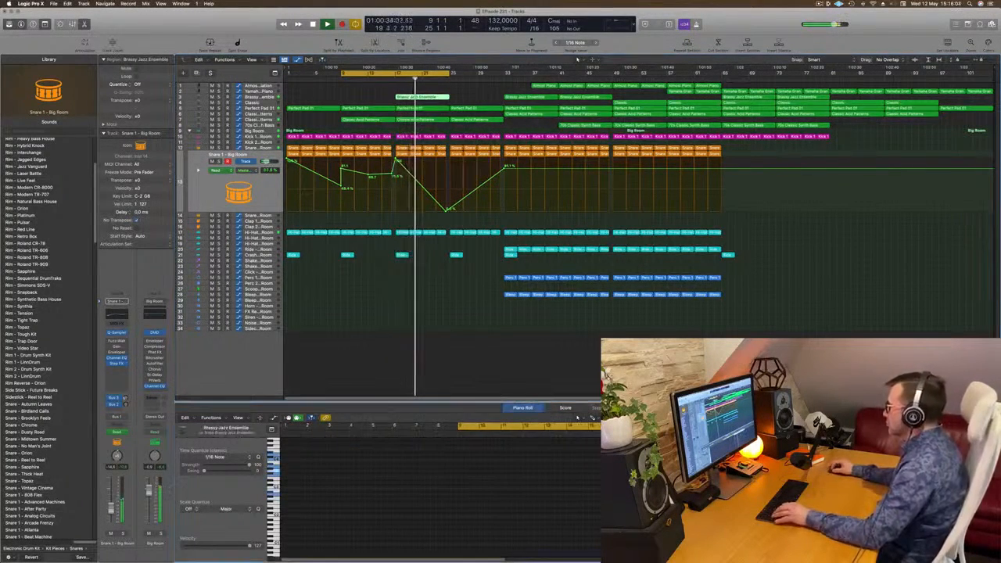
{"action": "key", "text": "space"}
{"action": "key", "text": "space"}
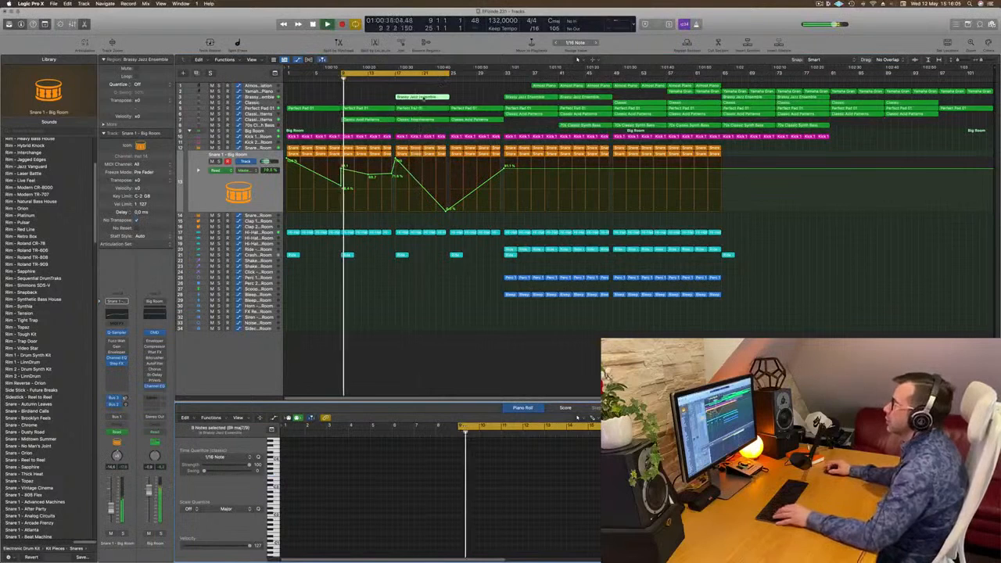
- Replace the second half of the Brassy Jazz Ensemble region at bar 17 with a copy of its first four bars at bar 21
{"action": "key", "text": "super+z"}
{"action": "key", "text": "Delete"}
{"action": "left_click_drag", "start_coordinate": [408, 98], "coordinate": [435, 102]}
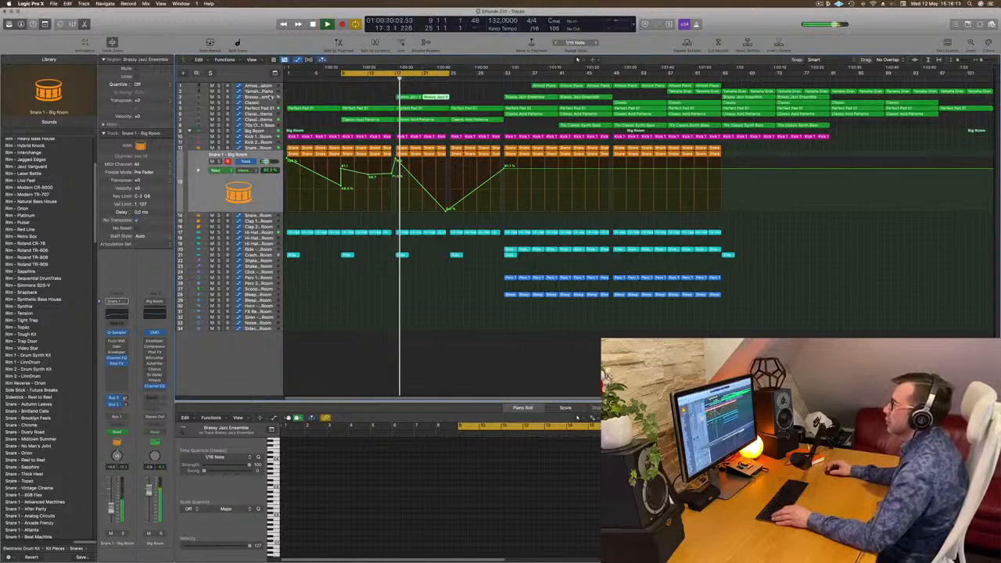
- Select the Brassy Jazz Ensemble track and extend the cycle range's end to about bar 33 during playback
{"action": "left_click", "coordinate": [272, 96]}
{"action": "scroll", "coordinate": [394, 149], "scroll_direction": "right", "scroll_amount": 3}
{"action": "scroll", "coordinate": [394, 150], "scroll_direction": "left", "scroll_amount": 2}
{"action": "scroll", "coordinate": [394, 150], "scroll_direction": "right", "scroll_amount": 2}
{"action": "scroll", "coordinate": [394, 150], "scroll_direction": "left", "scroll_amount": 4}
{"action": "scroll", "coordinate": [443, 187], "scroll_direction": "right", "scroll_amount": 2}
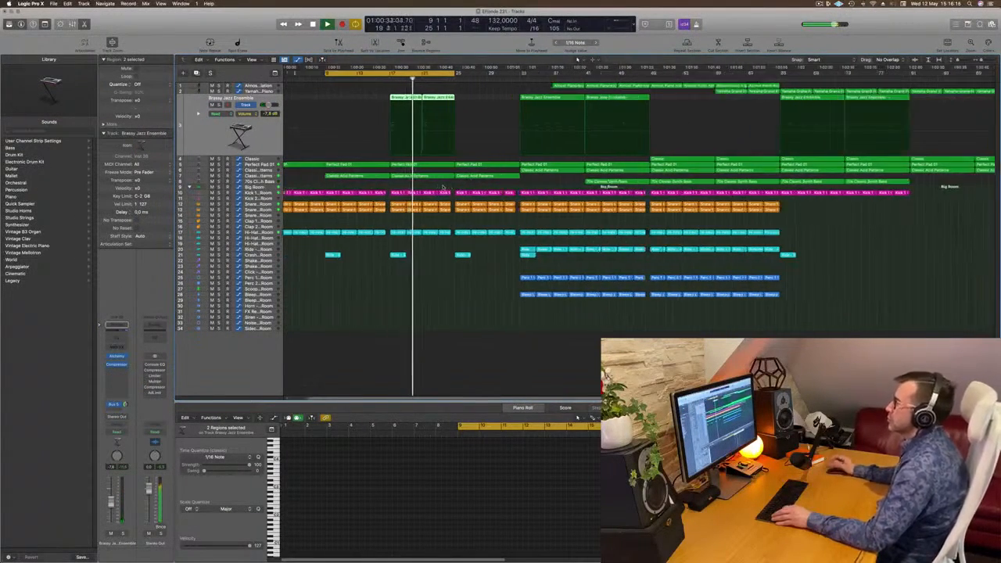
{"action": "scroll", "coordinate": [442, 187], "scroll_direction": "right", "scroll_amount": 2}
{"action": "scroll", "coordinate": [441, 187], "scroll_direction": "left", "scroll_amount": 3}
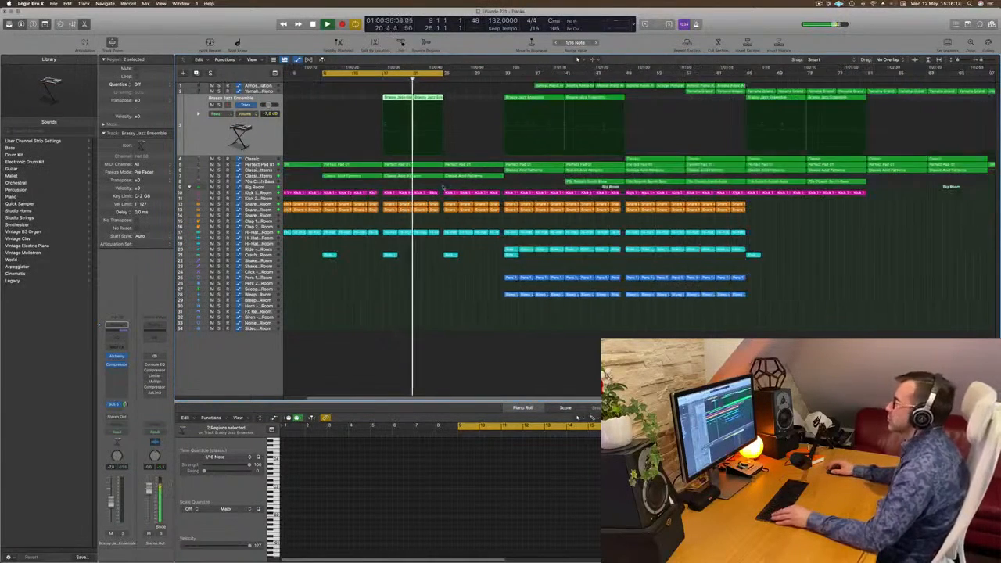
{"action": "scroll", "coordinate": [440, 186], "scroll_direction": "right", "scroll_amount": 1}
{"action": "scroll", "coordinate": [440, 186], "scroll_direction": "left", "scroll_amount": 1}
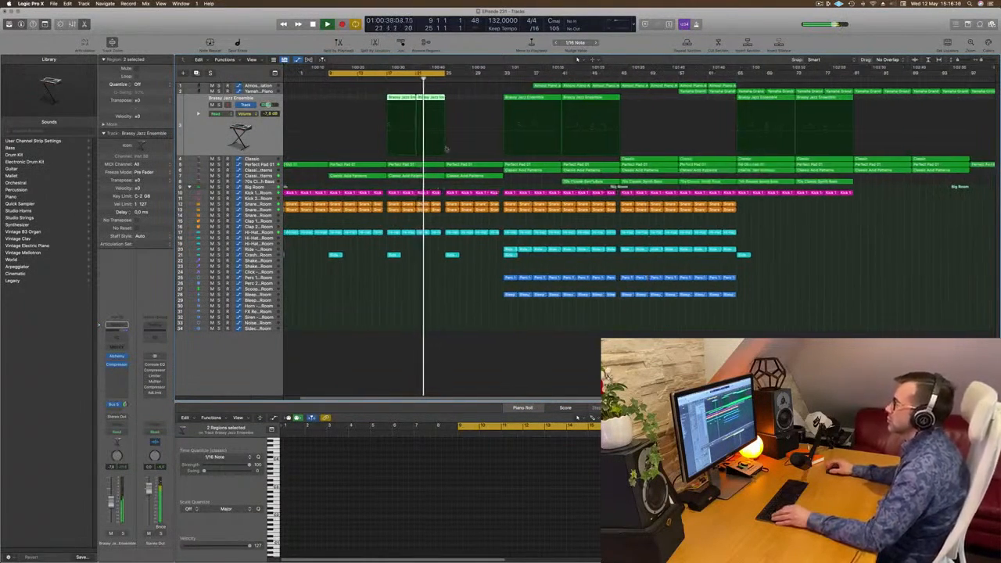
{"action": "left_click_drag", "start_coordinate": [449, 73], "coordinate": [504, 80]}
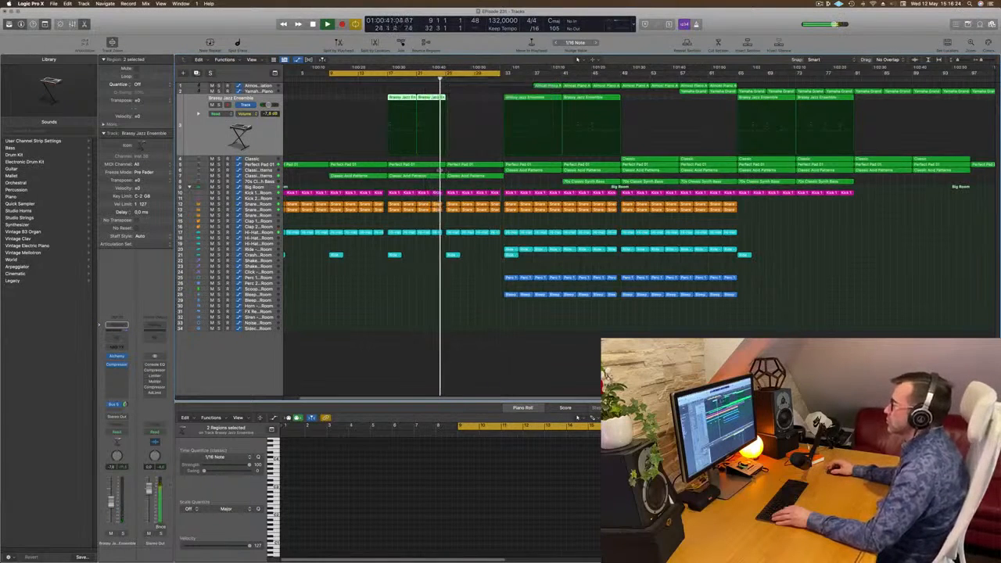
- Reshape the Snare 1 automation to rise at bar 25 and hold at about 70 % through bar 33
{"action": "scroll", "coordinate": [500, 80], "scroll_direction": "right", "scroll_amount": 3}
{"action": "scroll", "coordinate": [500, 93], "scroll_direction": "left", "scroll_amount": 1}
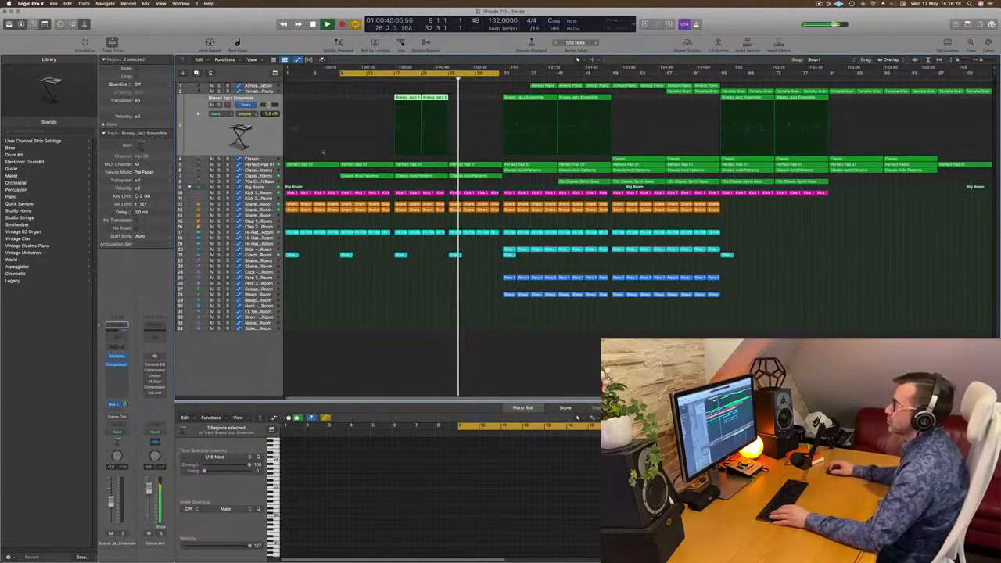
{"action": "left_click", "coordinate": [267, 210]}
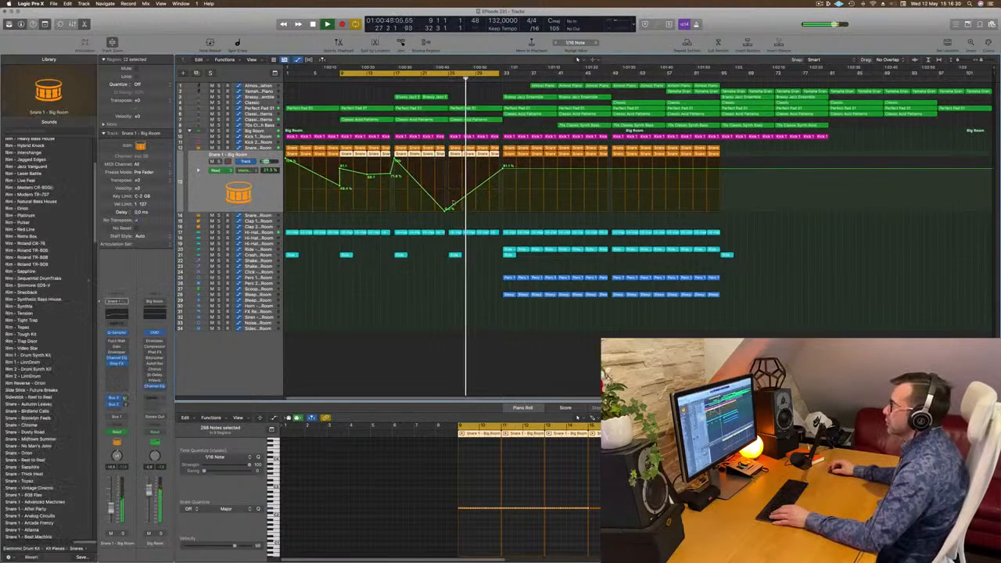
{"action": "left_click", "coordinate": [448, 210]}
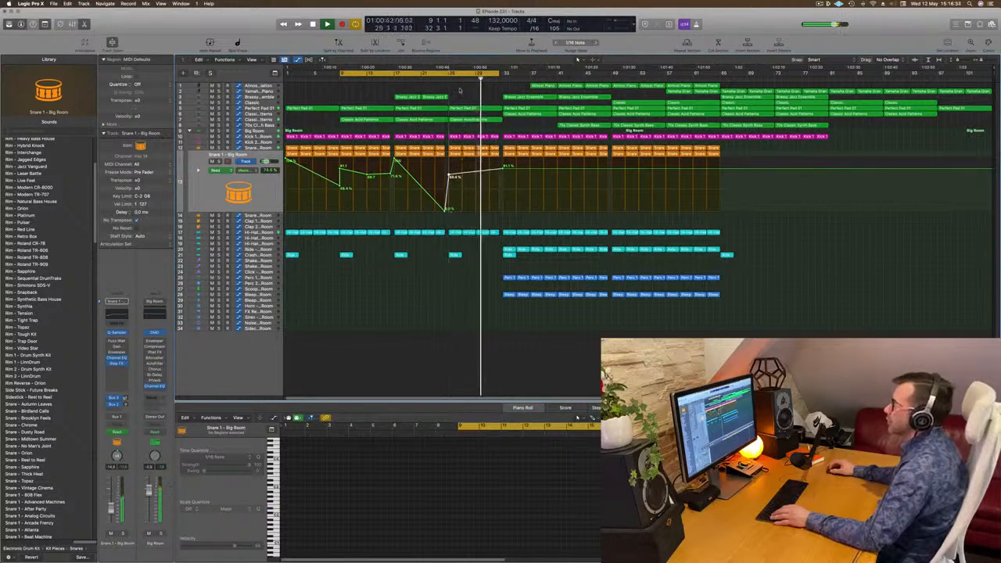
{"action": "key", "text": "space"}
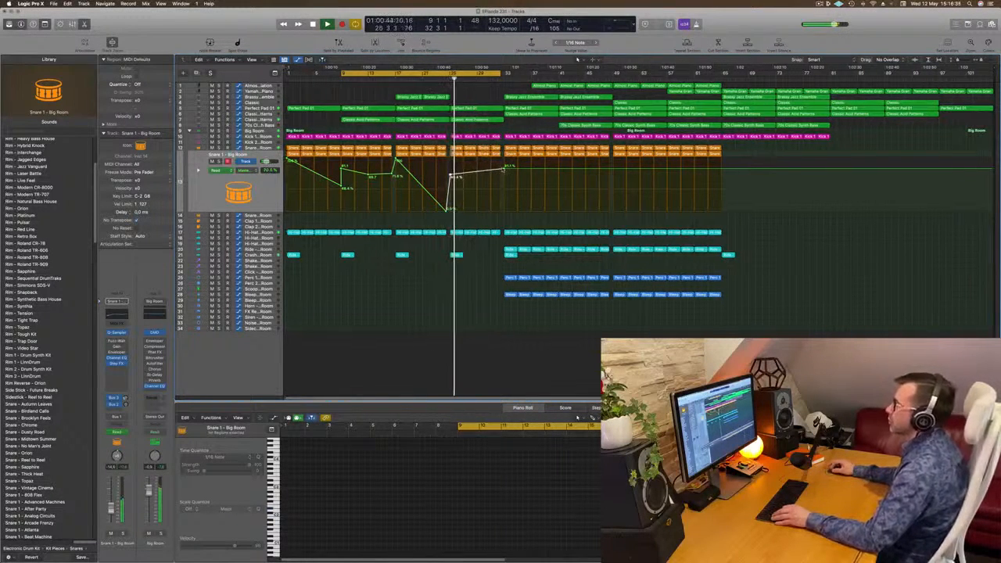
{"action": "left_click_drag", "start_coordinate": [509, 167], "coordinate": [507, 176]}
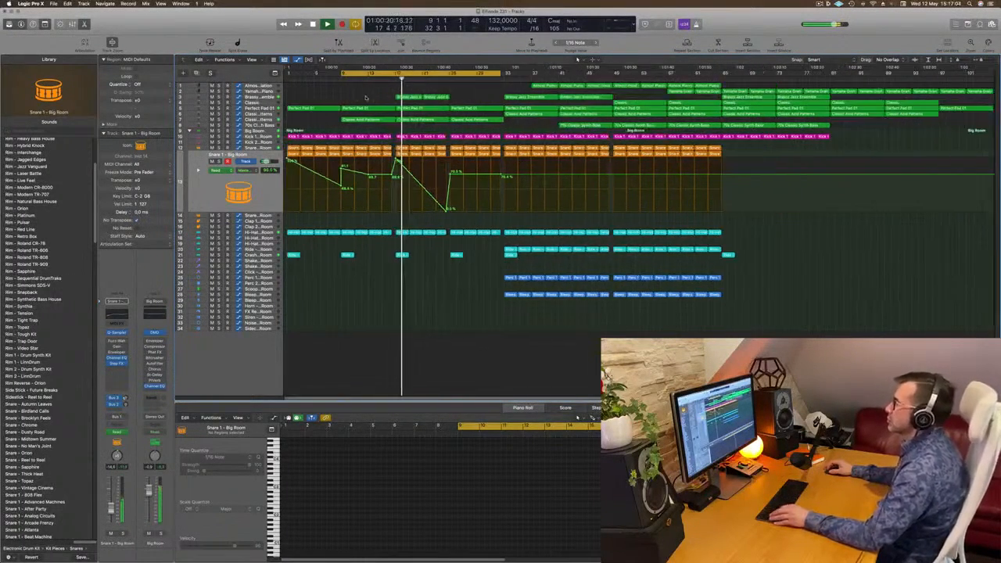
- Lower the Brassy Jazz Ensemble track's volume to -10.0 dB and audition the passage leading into bar 25
{"action": "left_click", "coordinate": [258, 97]}
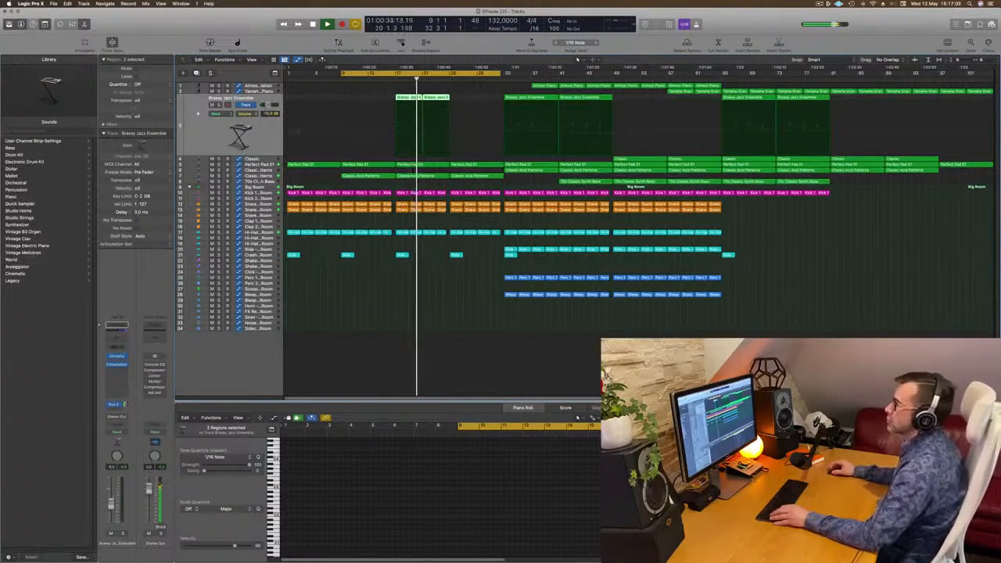
{"action": "scroll", "coordinate": [453, 313], "scroll_direction": "up", "scroll_amount": 3}
{"action": "scroll", "coordinate": [451, 308], "scroll_direction": "down", "scroll_amount": 3}
{"action": "scroll", "coordinate": [450, 305], "scroll_direction": "up", "scroll_amount": 3}
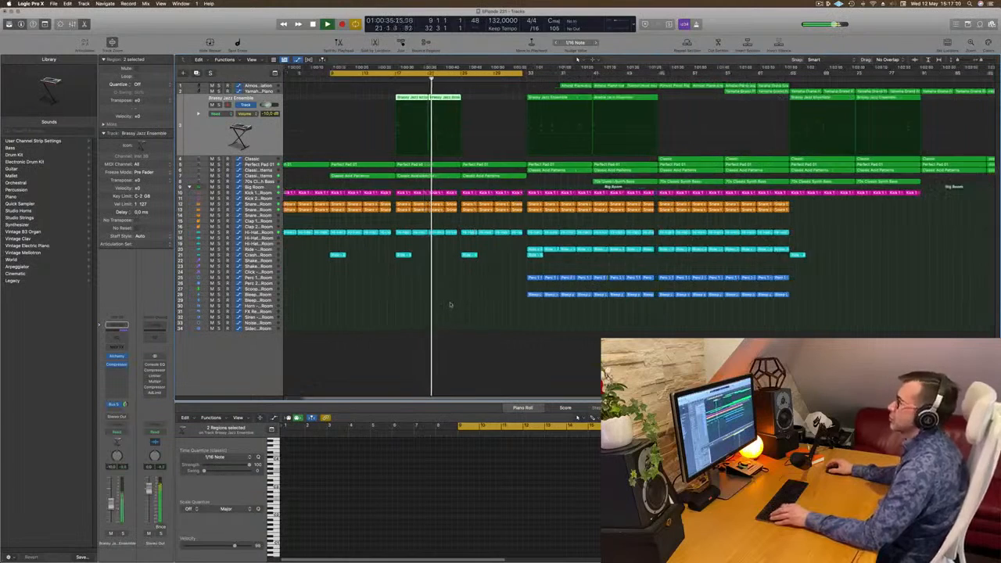
{"action": "scroll", "coordinate": [454, 300], "scroll_direction": "up", "scroll_amount": 2}
{"action": "scroll", "coordinate": [438, 235], "scroll_direction": "down", "scroll_amount": 4}
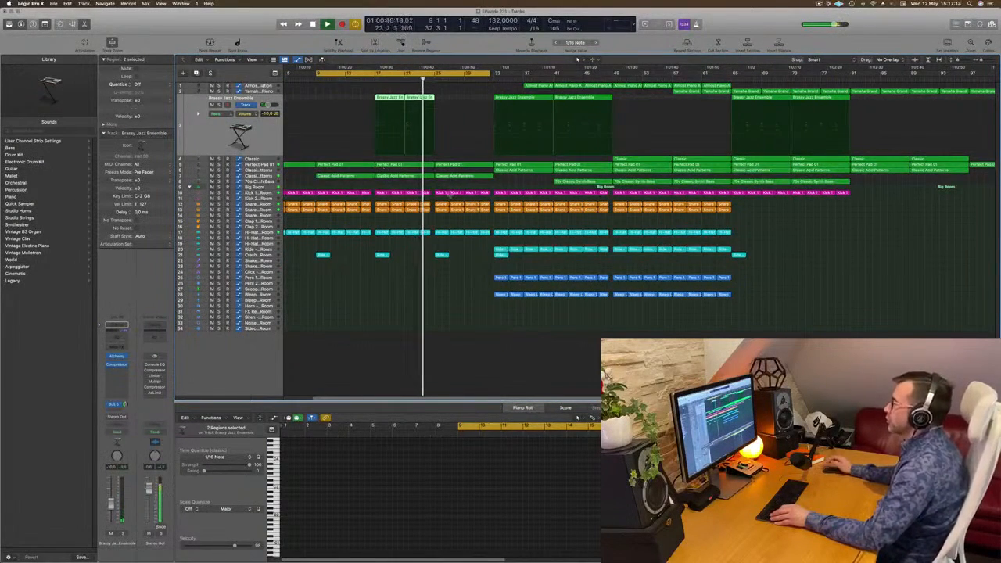
- Copy the Classic Acid Patterns region from bar 33 to bar 25, select all its notes and resume playback
{"action": "left_click_drag", "start_coordinate": [515, 174], "coordinate": [456, 173]}
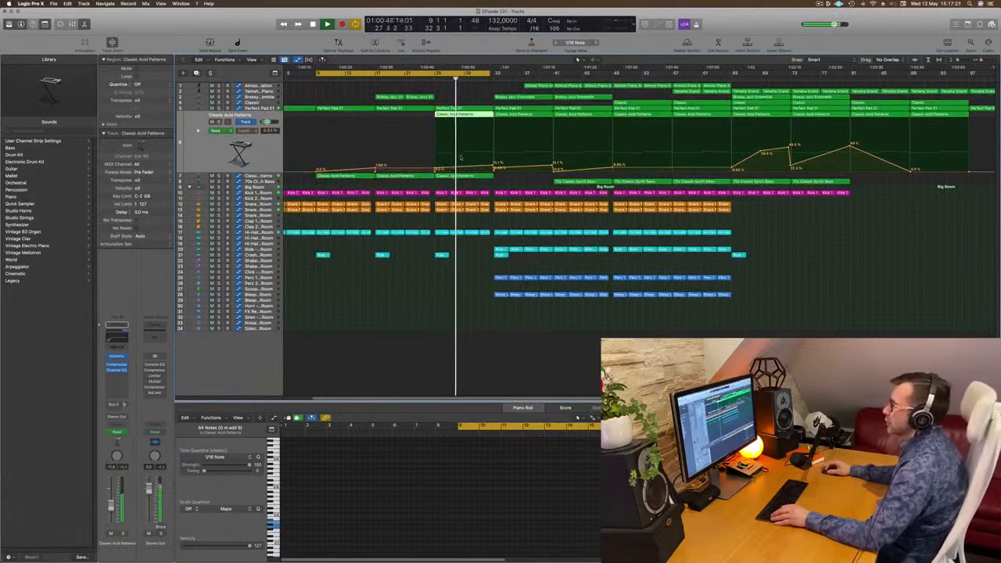
{"action": "key", "text": "space"}
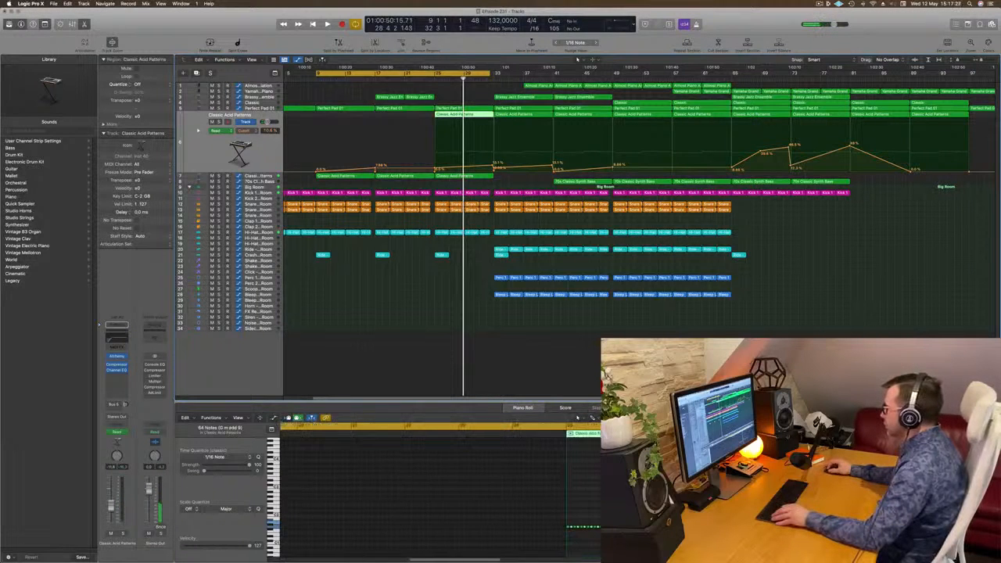
{"action": "left_click", "coordinate": [665, 481]}
{"action": "scroll", "coordinate": [638, 492], "scroll_direction": "right", "scroll_amount": 2}
{"action": "key", "text": "super+a"}
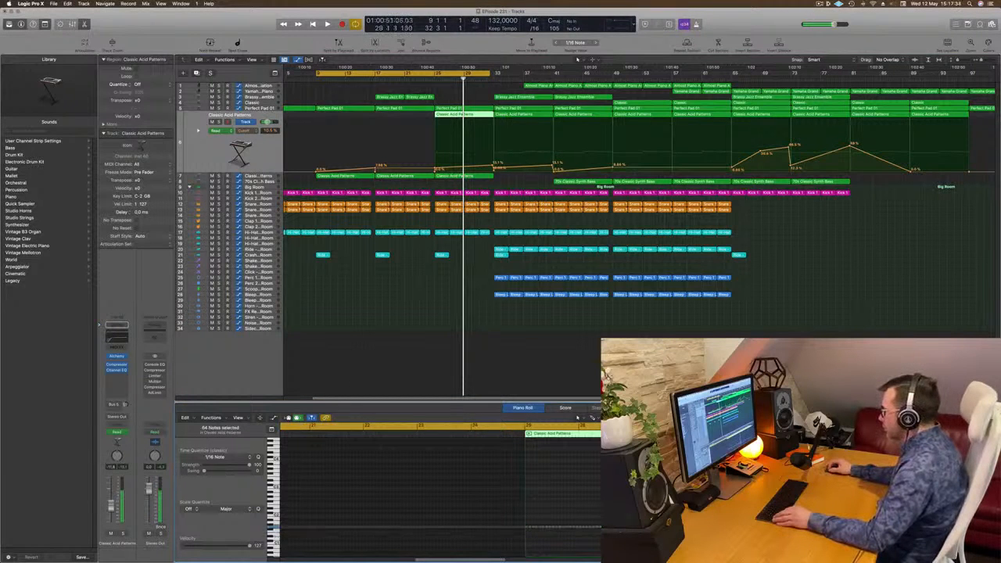
{"action": "key", "text": "space"}
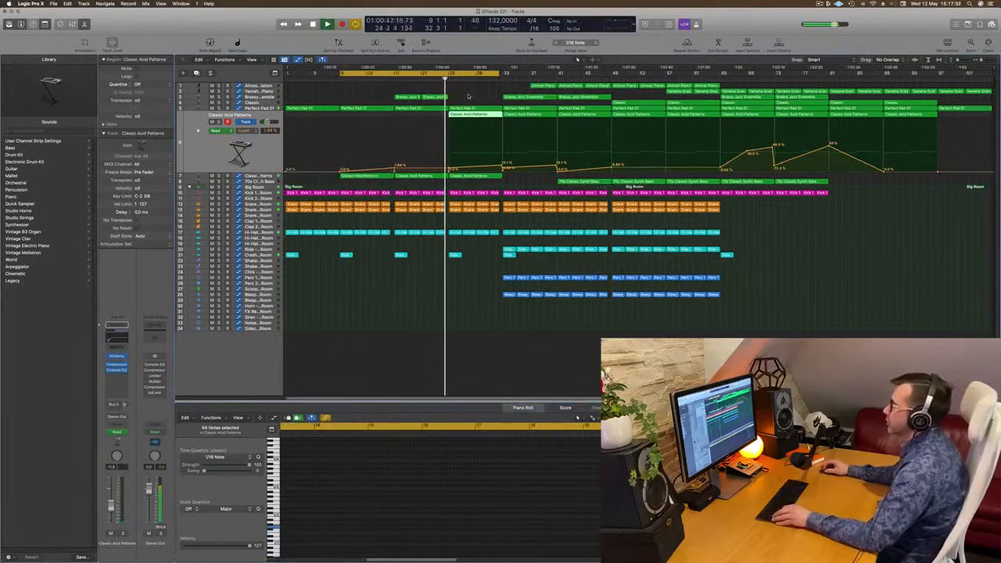
- Copy the two four-bar Brassy Jazz Ensemble regions from bar 17 to bar 25 during playback
{"action": "mouse_move", "coordinate": [468, 97]}
{"action": "left_mouse_down"}
{"action": "mouse_move", "coordinate": [411, 99]}
{"action": "mouse_move", "coordinate": [464, 101]}
{"action": "left_mouse_up"}
{"action": "left_click", "coordinate": [405, 88]}
{"action": "scroll", "coordinate": [405, 88], "scroll_direction": "right", "scroll_amount": 1}
{"action": "scroll", "coordinate": [456, 204], "scroll_direction": "right", "scroll_amount": 5}
{"action": "scroll", "coordinate": [478, 209], "scroll_direction": "left", "scroll_amount": 5}
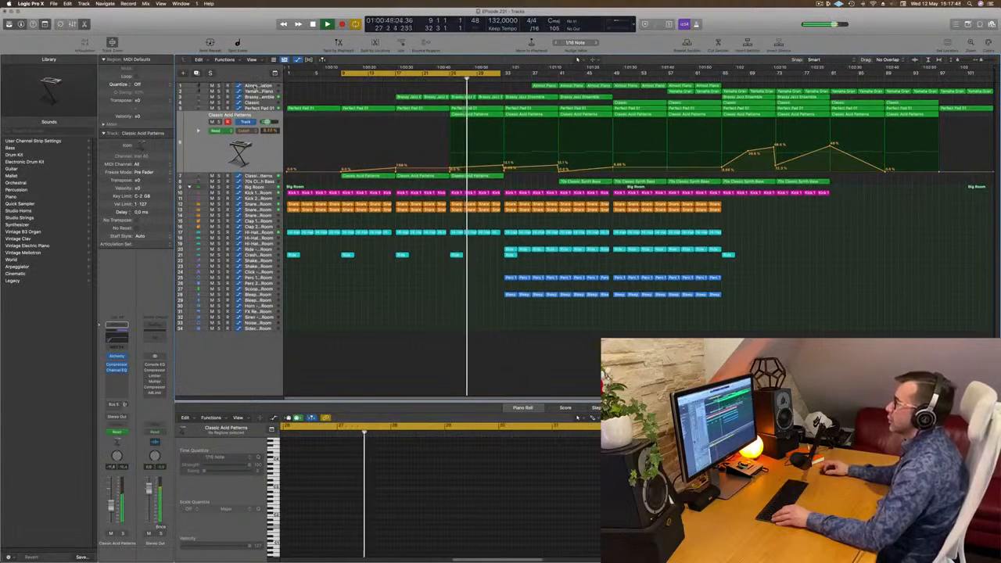
- Copy Almost Piano Arpeggiation regions to bars 25 and 29 and lower that track's volume to -29.0 dB
{"action": "left_click", "coordinate": [255, 85]}
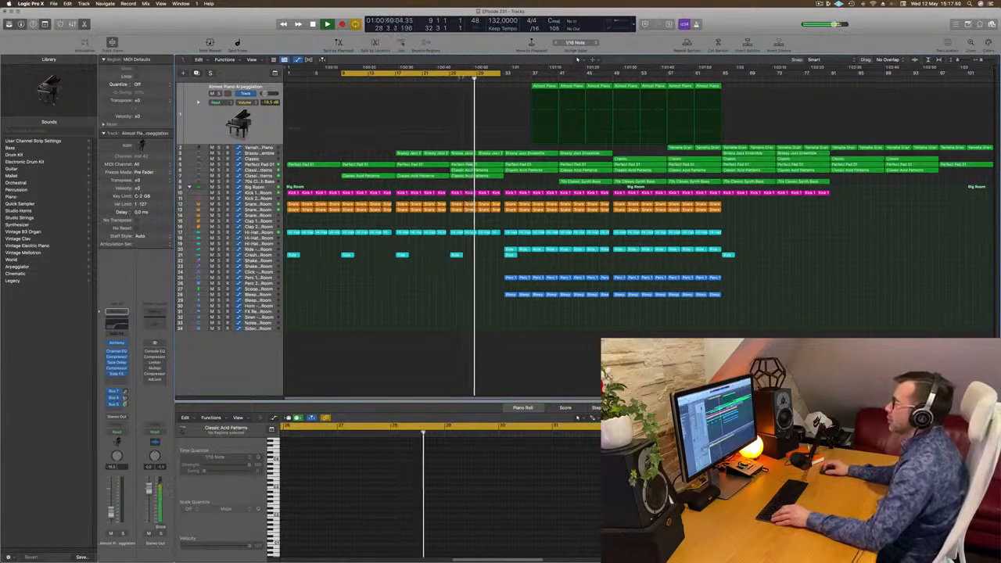
{"action": "left_click", "coordinate": [544, 86]}
{"action": "left_click_drag", "start_coordinate": [544, 86], "coordinate": [491, 90]}
{"action": "left_click", "coordinate": [267, 122]}
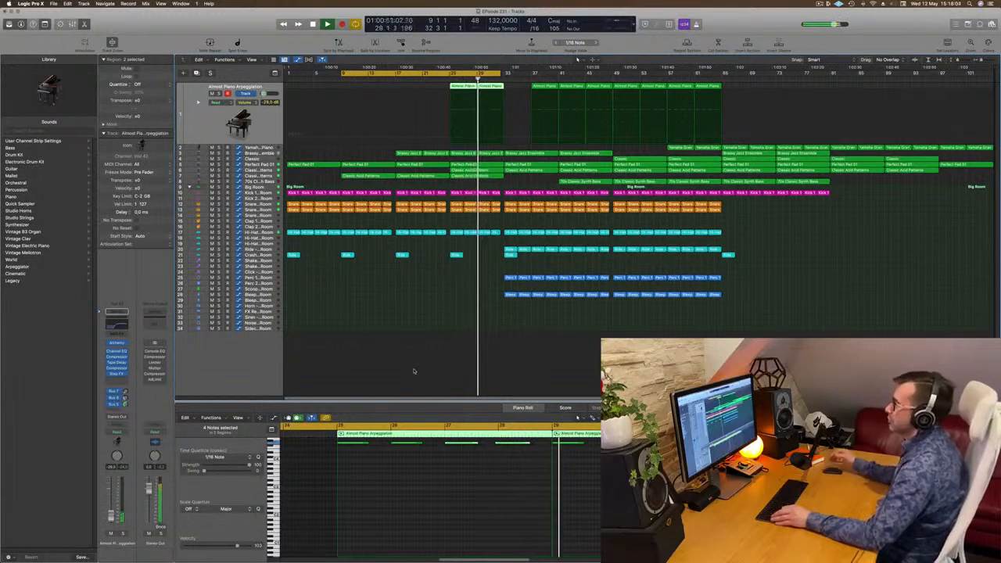
- Play from about bar 21 and copy four Ride regions from bar 33 to bar 25
{"action": "left_click", "coordinate": [424, 275]}
{"action": "scroll", "coordinate": [429, 279], "scroll_direction": "up", "scroll_amount": 2}
{"action": "scroll", "coordinate": [430, 279], "scroll_direction": "down", "scroll_amount": 1}
{"action": "left_click", "coordinate": [421, 80]}
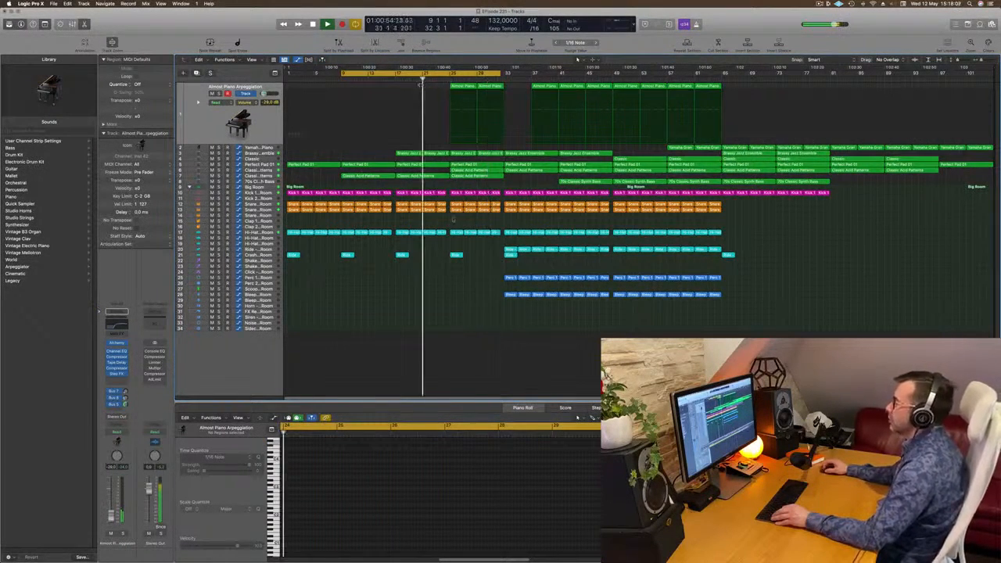
{"action": "left_click_drag", "start_coordinate": [501, 243], "coordinate": [464, 255]}
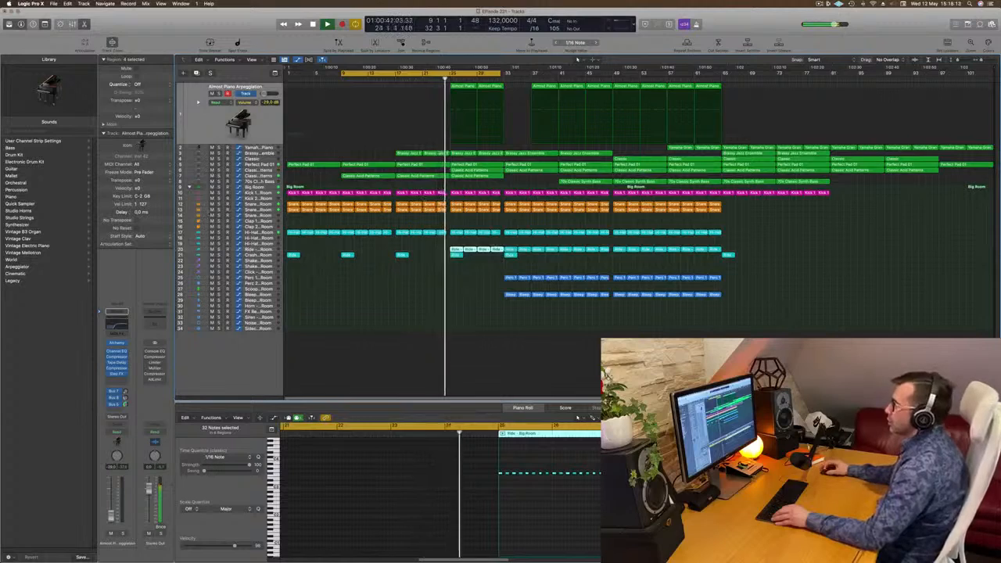
- Extend the Snare 1 region at bar 23 so that it ends at bar 25
{"action": "left_click", "coordinate": [275, 210]}
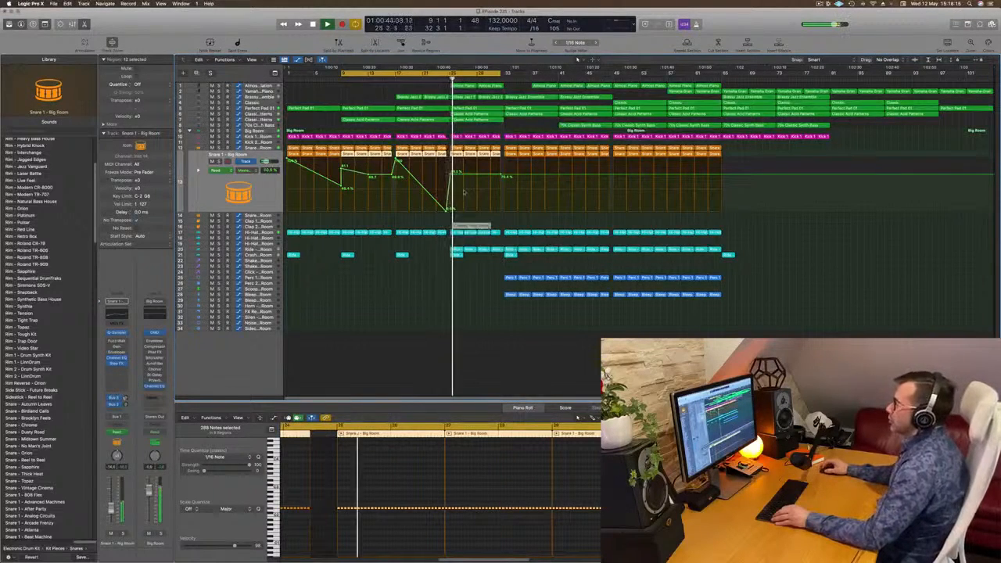
{"action": "key", "text": "super+Right"}
{"action": "left_click", "coordinate": [494, 142]}
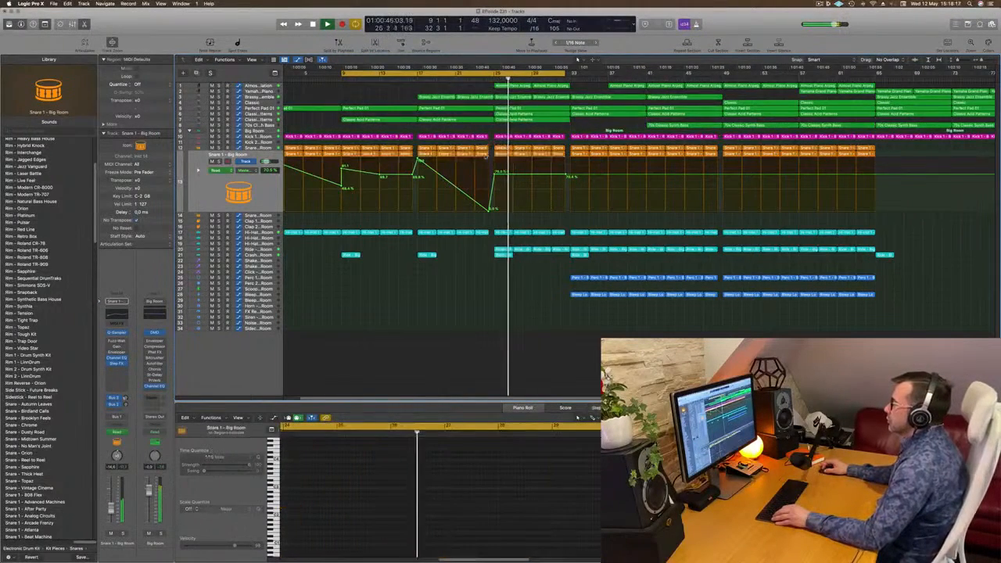
{"action": "left_click", "coordinate": [486, 154]}
{"action": "left_click_drag", "start_coordinate": [488, 155], "coordinate": [494, 154]}
{"action": "left_click", "coordinate": [464, 78]}
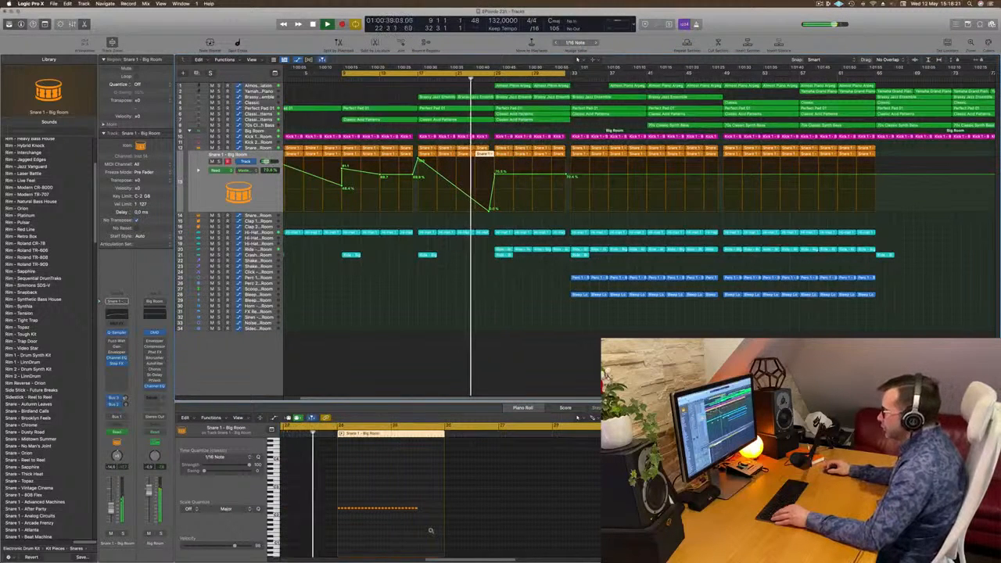
- Fill the empty end of the extended Snare 1 region with eight more notes and play the passage
{"action": "scroll", "coordinate": [429, 529], "scroll_direction": "up", "scroll_amount": 5}
{"action": "mouse_move", "coordinate": [524, 502]}
{"action": "left_mouse_down"}
{"action": "mouse_move", "coordinate": [459, 515]}
{"action": "mouse_move", "coordinate": [515, 515]}
{"action": "left_mouse_up"}
{"action": "left_click", "coordinate": [476, 79]}
{"action": "scroll", "coordinate": [641, 178], "scroll_direction": "up", "scroll_amount": 5}
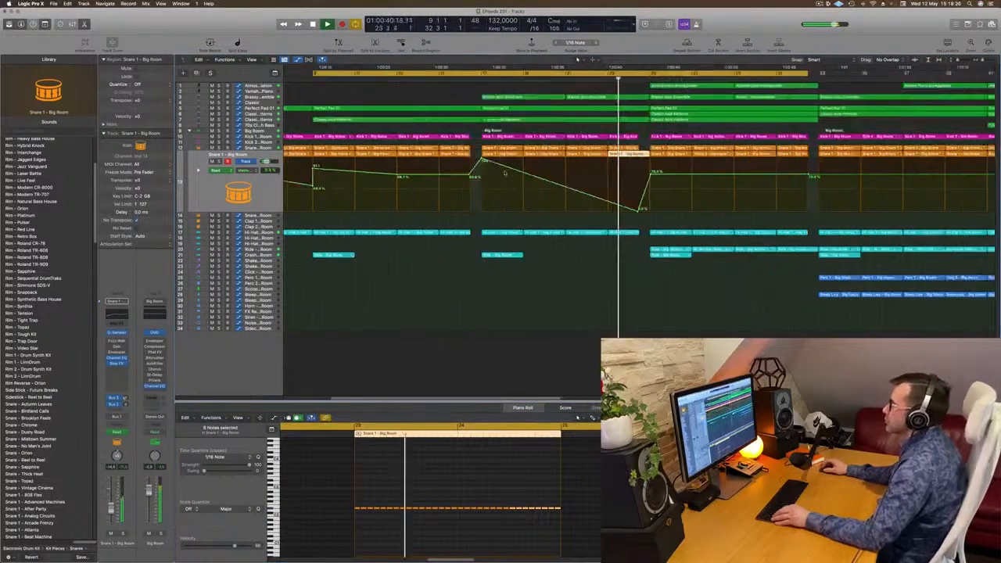
- Adjust the steep rise in the Snare 1 automation just before bar 25
{"action": "left_click", "coordinate": [646, 191]}
{"action": "mouse_move", "coordinate": [646, 192]}
{"action": "left_mouse_down"}
{"action": "mouse_move", "coordinate": [648, 202]}
{"action": "mouse_move", "coordinate": [653, 175]}
{"action": "left_mouse_up"}
{"action": "left_click", "coordinate": [648, 190]}
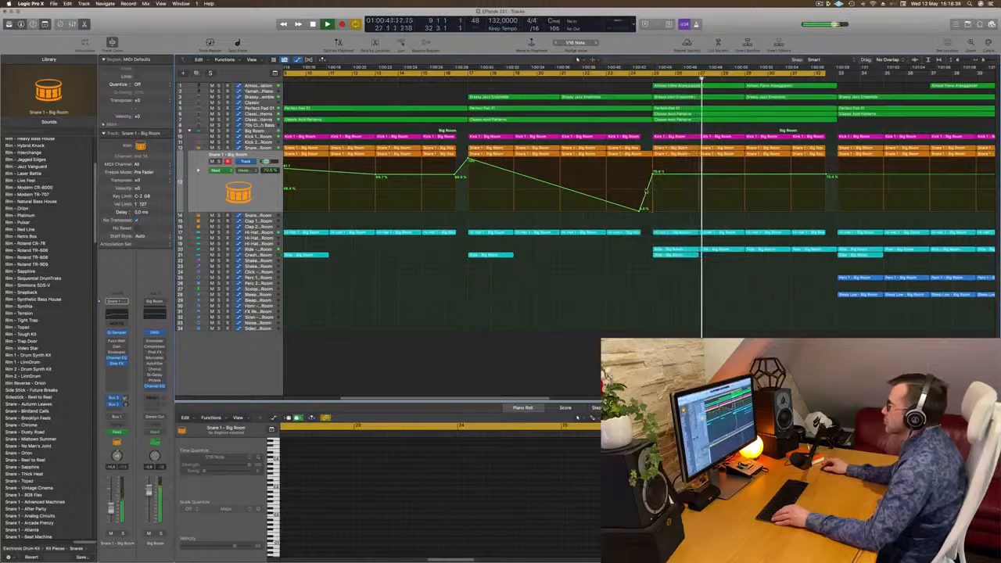
- Audition the intro, then move the cycle range's start from bar 9 to bar 25
{"action": "key", "text": "super+Left"}
{"action": "key", "text": "super+Left"}
{"action": "key", "text": "super+Left"}
{"action": "key", "text": "super+Left"}
{"action": "key", "text": "super+Left"}
{"action": "key", "text": "super+Left"}
{"action": "key", "text": "super+Left"}
{"action": "key", "text": "super+Left"}
{"action": "key", "text": "super+Left"}
{"action": "key", "text": "super+Left"}
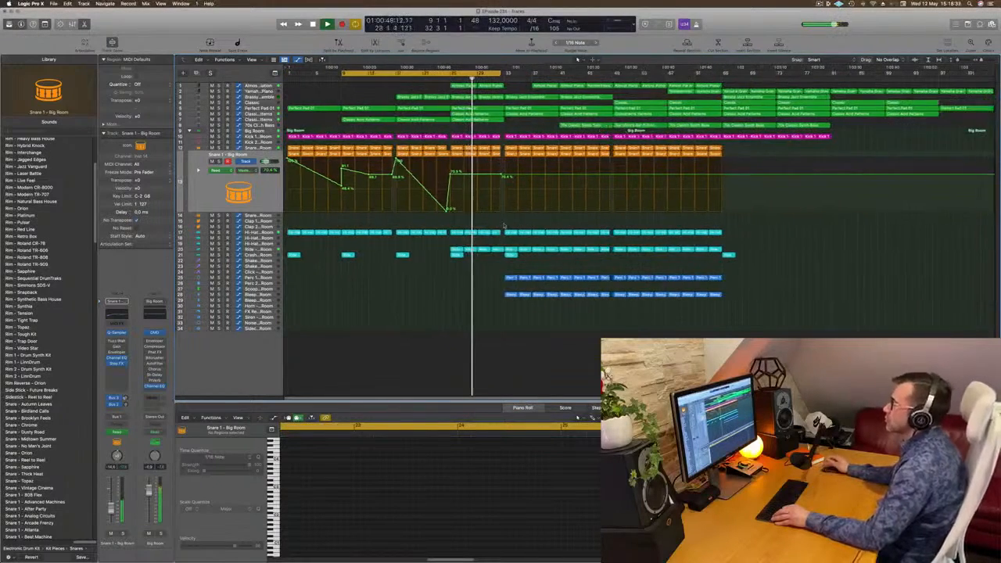
{"action": "key", "text": "super+Right"}
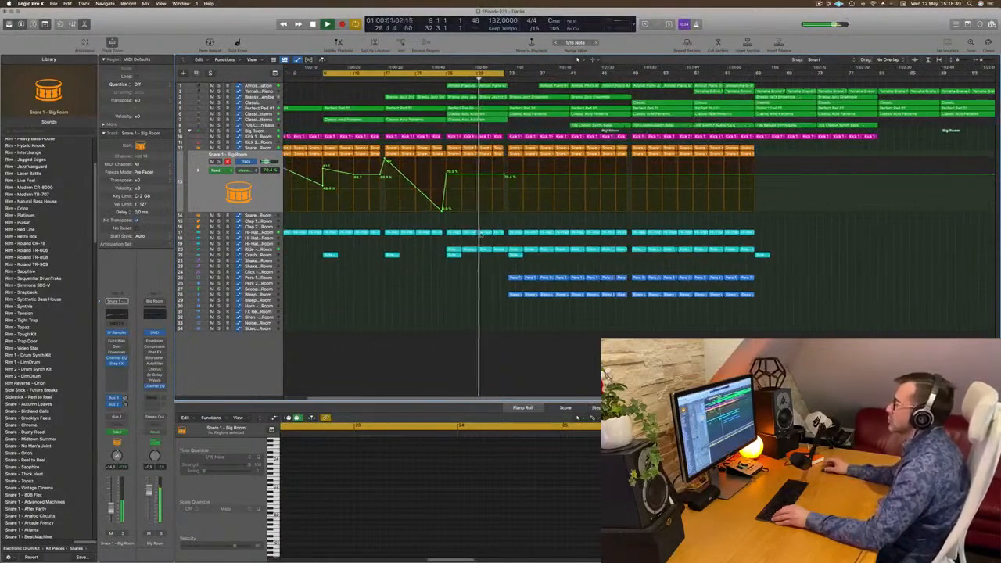
{"action": "key", "text": "super+Left"}
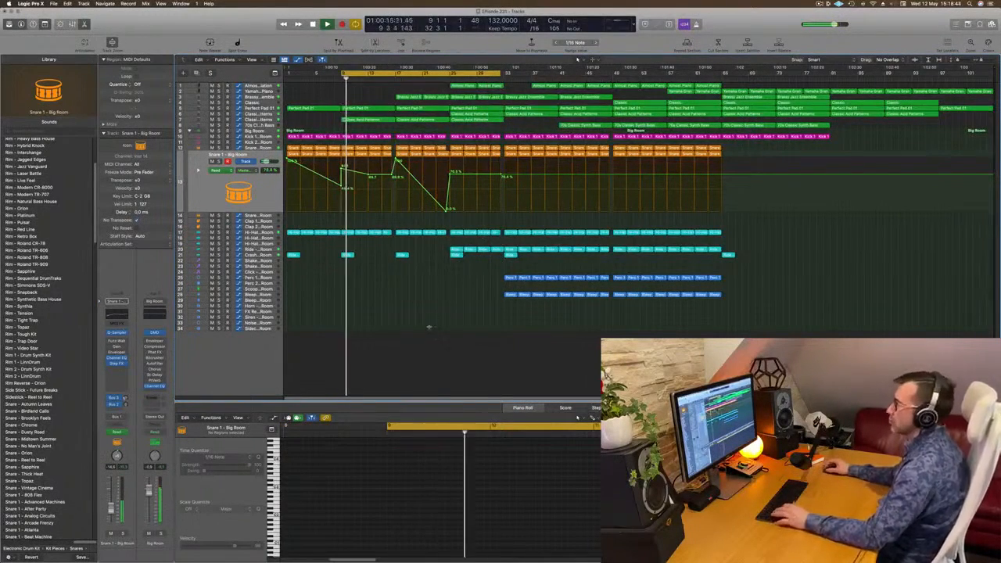
{"action": "key", "text": "super+Down"}
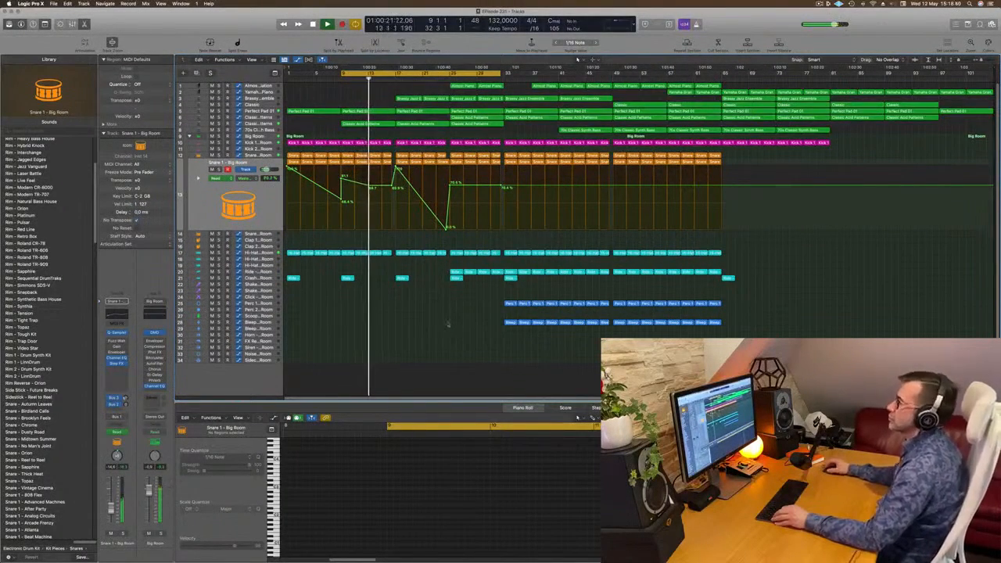
{"action": "left_click_drag", "start_coordinate": [343, 74], "coordinate": [451, 78]}
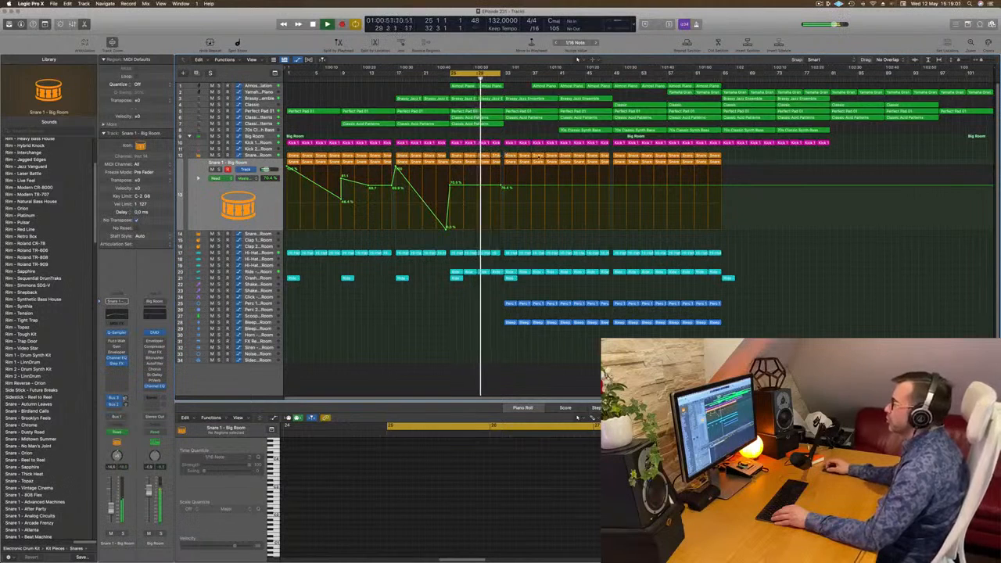
- Delete the hi-hat, ride, percussion and bleep regions in bars 33–41 and the Almost Piano Arpeggiation region at bar 37
{"action": "left_click_drag", "start_coordinate": [538, 156], "coordinate": [560, 156]}
{"action": "left_click_drag", "start_coordinate": [509, 246], "coordinate": [556, 274]}
{"action": "left_click_drag", "start_coordinate": [507, 297], "coordinate": [556, 326]}
{"action": "key", "text": "Delete"}
{"action": "left_click", "coordinate": [545, 86]}
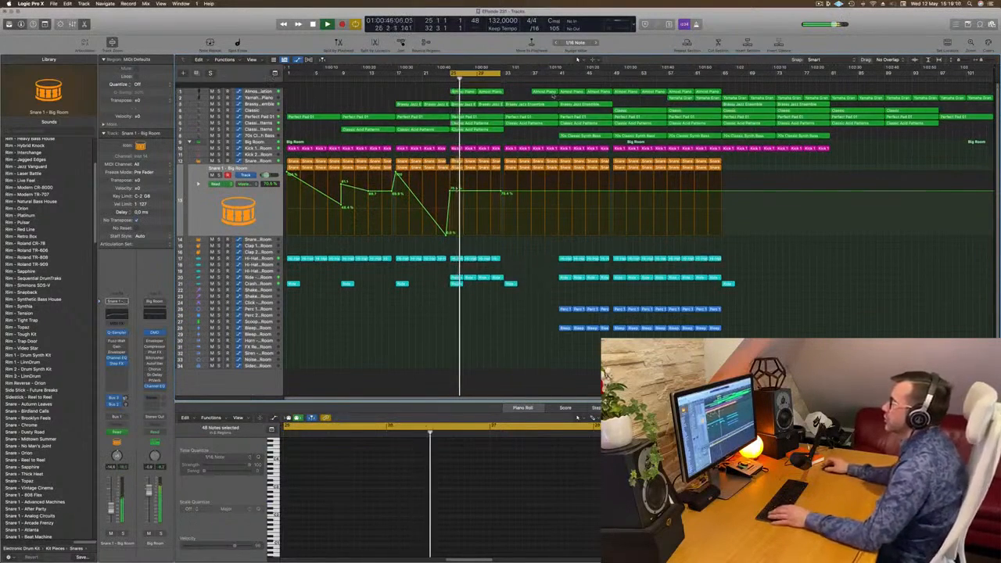
{"action": "key", "text": "Delete"}
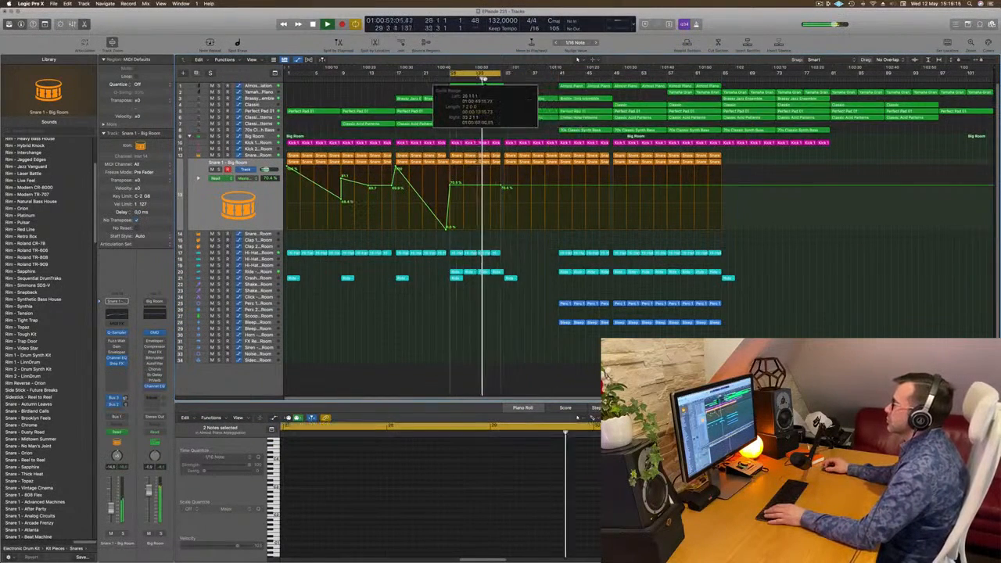
- Extend the cycle range to bar 41 and replace the Kick 1 region at bar 31 with a copy of the one at bar 7
{"action": "left_click_drag", "start_coordinate": [501, 74], "coordinate": [558, 74]}
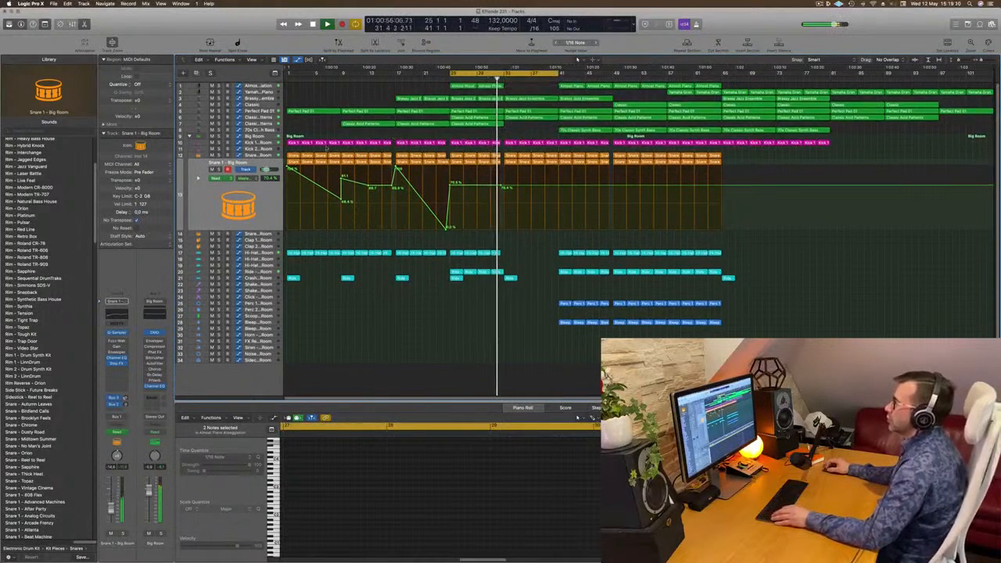
{"action": "left_click", "coordinate": [495, 143]}
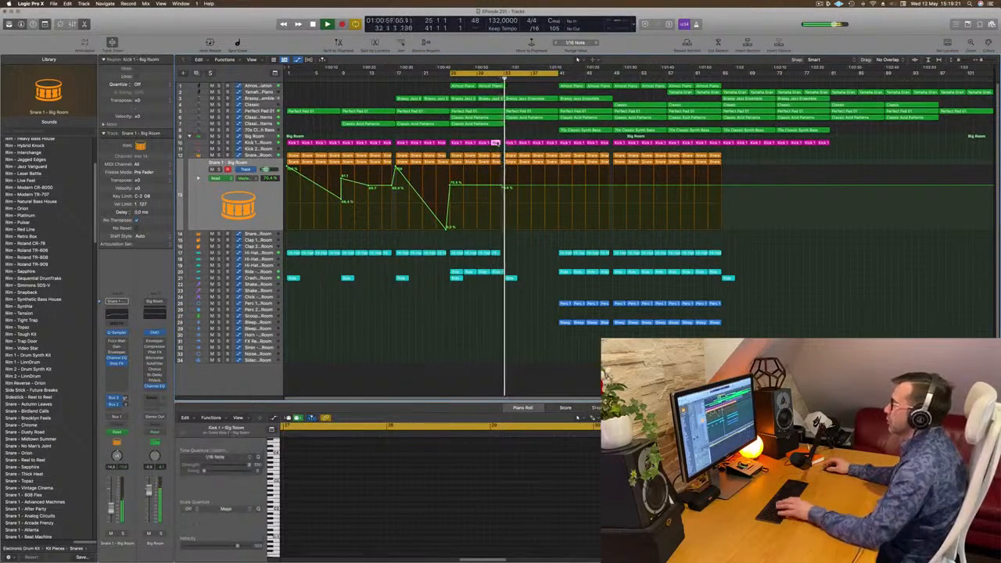
{"action": "key", "text": "Delete"}
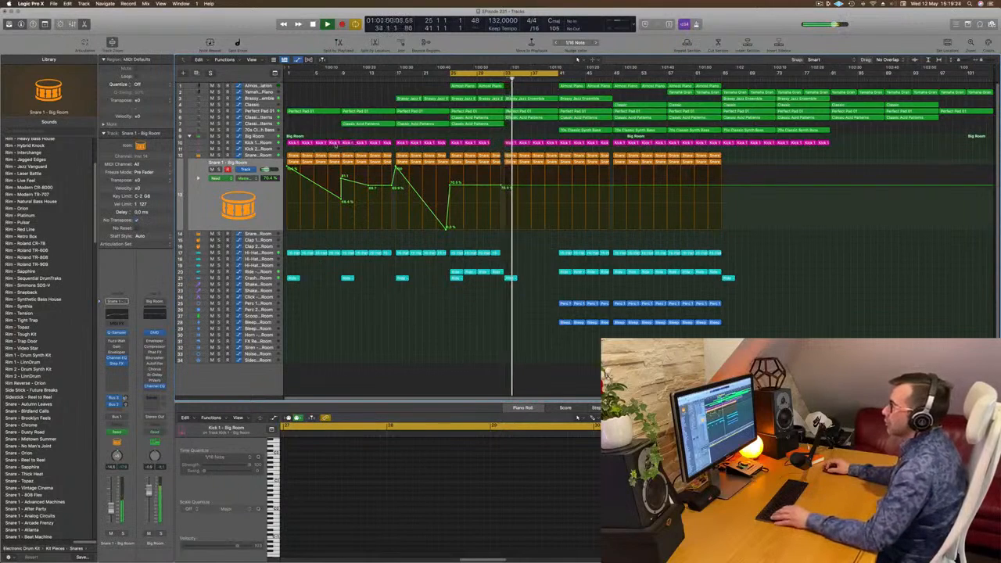
{"action": "left_click_drag", "start_coordinate": [334, 143], "coordinate": [498, 147]}
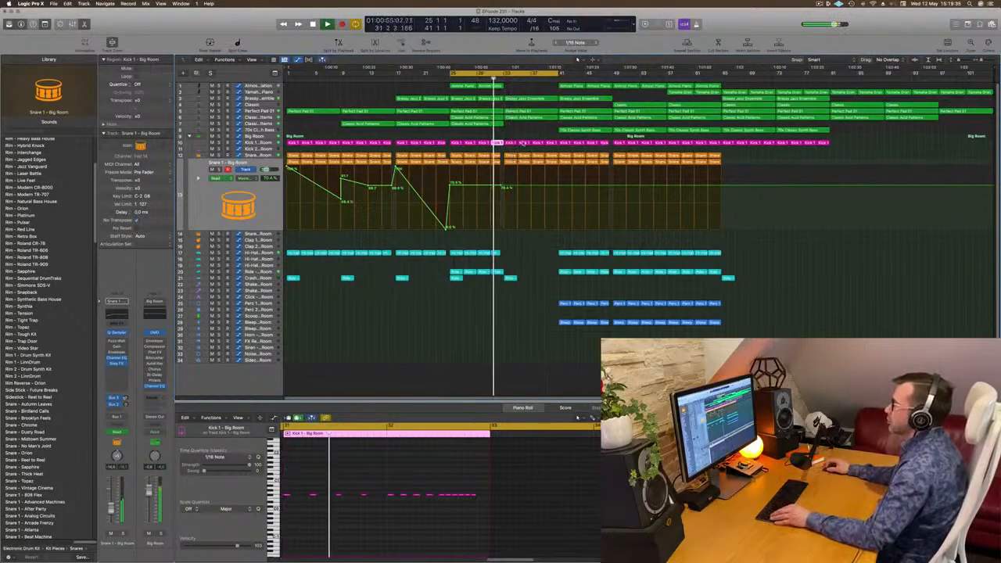
- Delete the Classic Acid Patterns region at bar 33 and copy the 70s Classic Synth Bass region from bar 41 there
{"action": "left_click", "coordinate": [534, 118]}
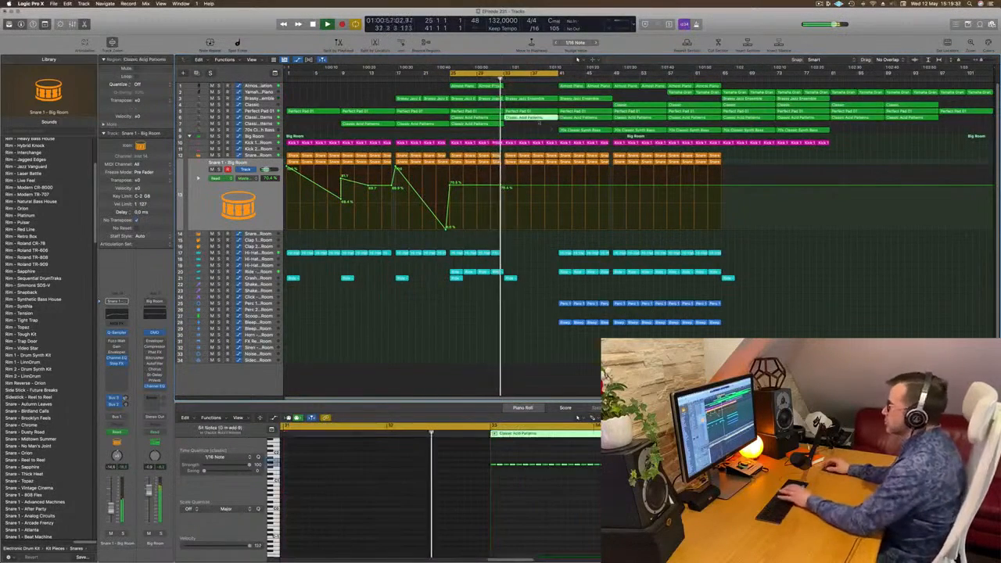
{"action": "key", "text": "BackSpace"}
{"action": "left_click_drag", "start_coordinate": [586, 131], "coordinate": [532, 136]}
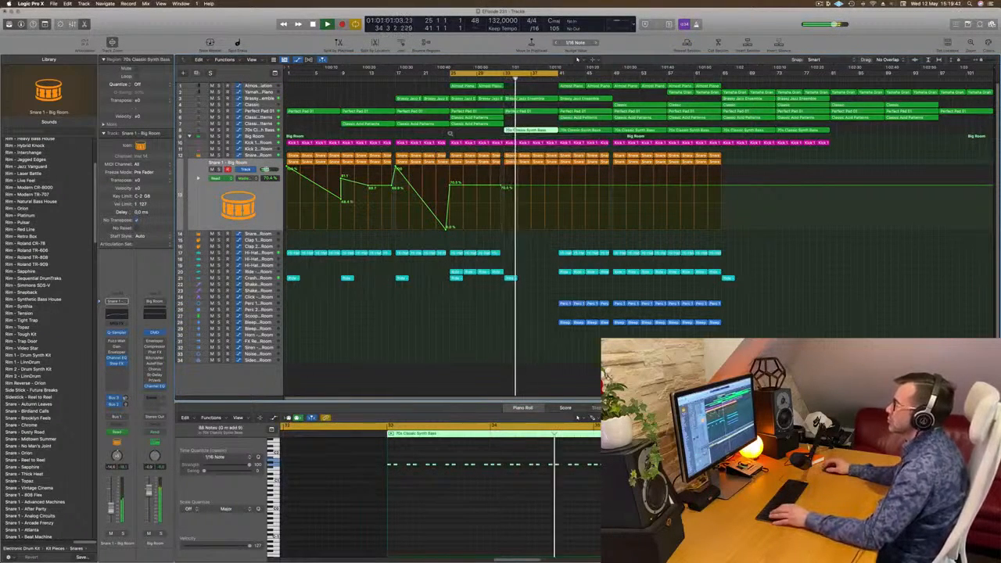
- Copy the Classic Acid Patterns region at bar 25 on track 6 to bar 33 of the same track
{"action": "left_click", "coordinate": [272, 132]}
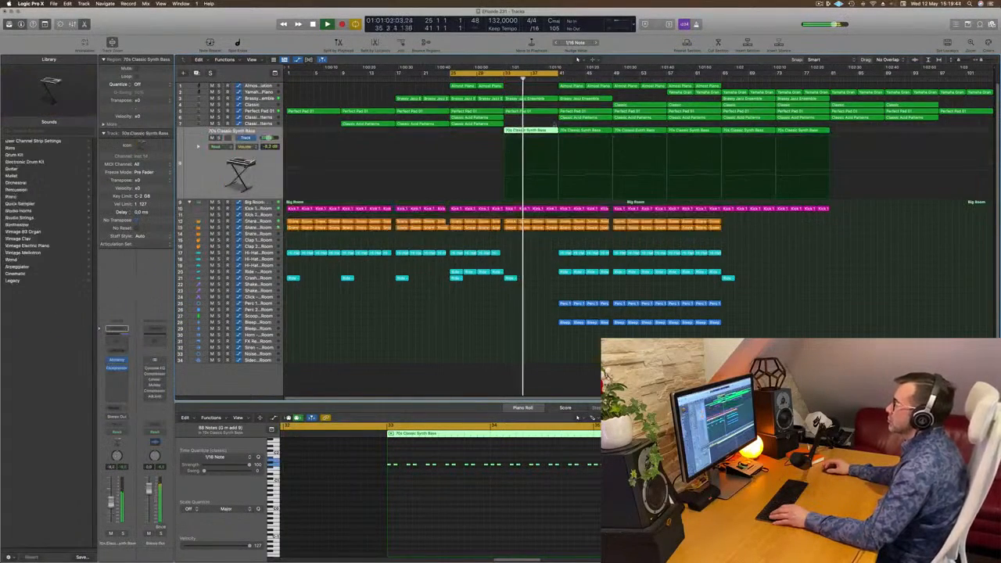
{"action": "left_click_drag", "start_coordinate": [490, 119], "coordinate": [543, 119]}
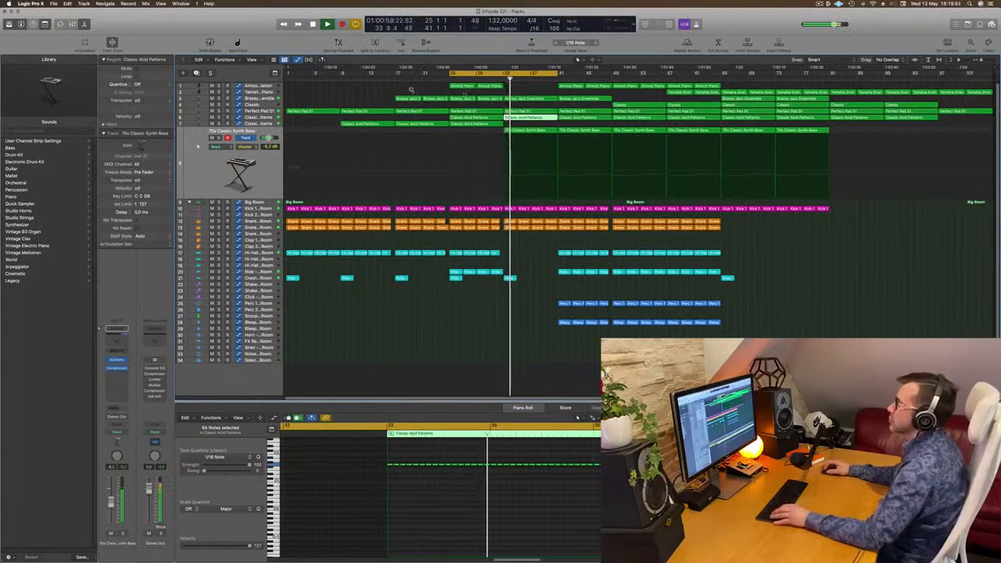
{"action": "left_click", "coordinate": [325, 99]}
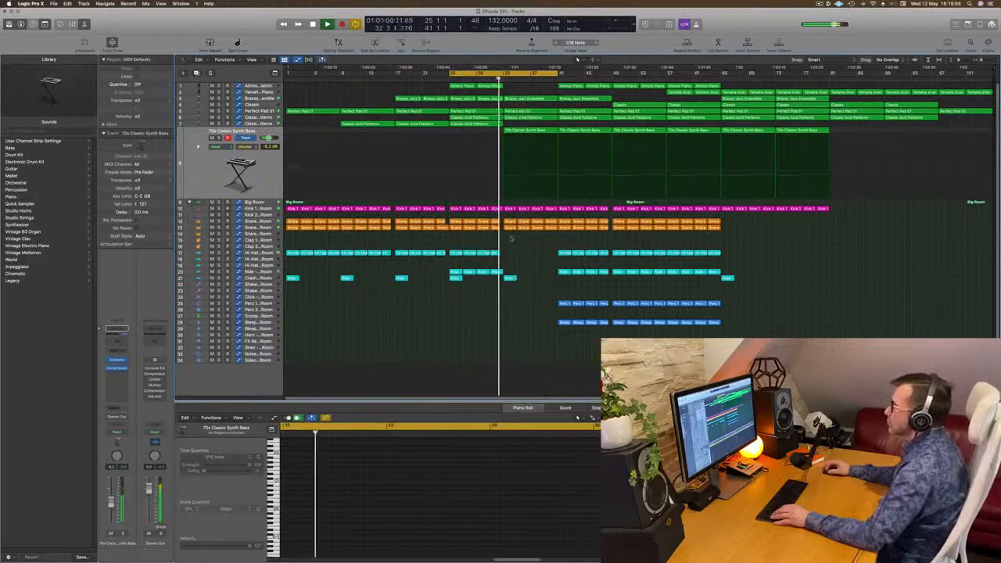
- Delete the snare regions on both snare tracks in bars 33–41
{"action": "left_click", "coordinate": [550, 225]}
{"action": "key", "text": "Delete"}
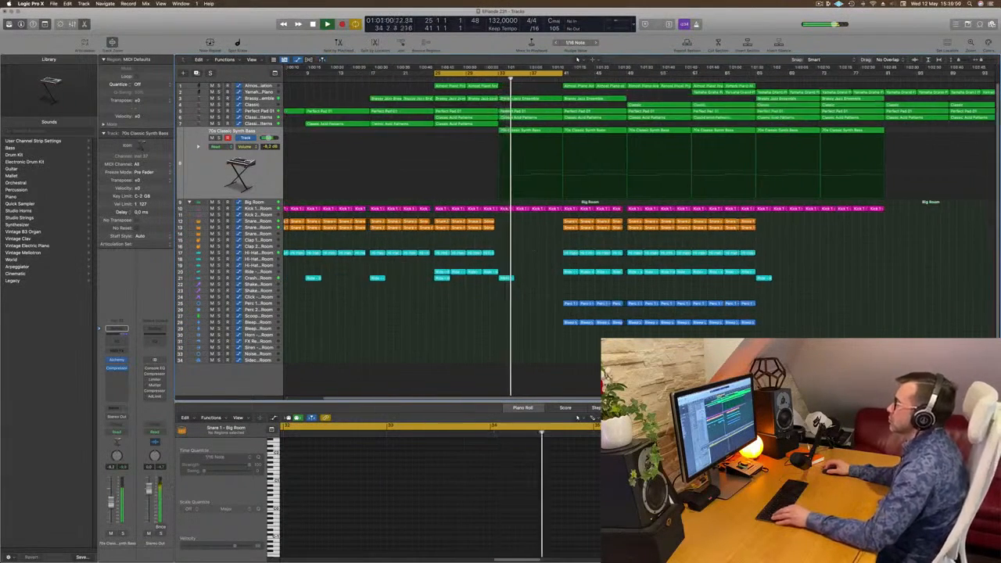
{"action": "scroll", "coordinate": [532, 247], "scroll_direction": "up", "scroll_amount": 2}
{"action": "scroll", "coordinate": [532, 247], "scroll_direction": "down", "scroll_amount": 4}
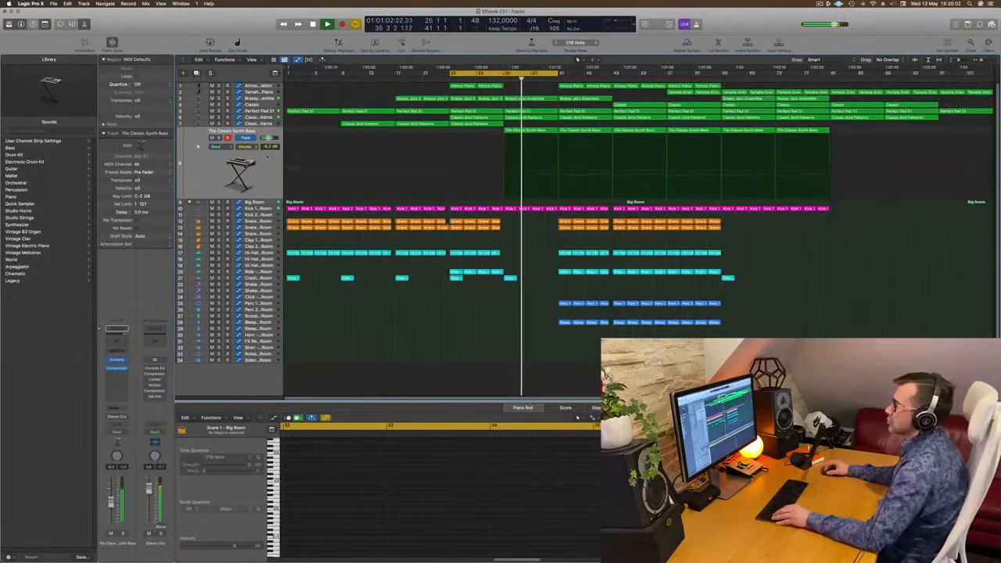
- Audition the 70s Classic Synth Bass track in solo, then return it to the full mix
{"action": "left_click", "coordinate": [219, 138]}
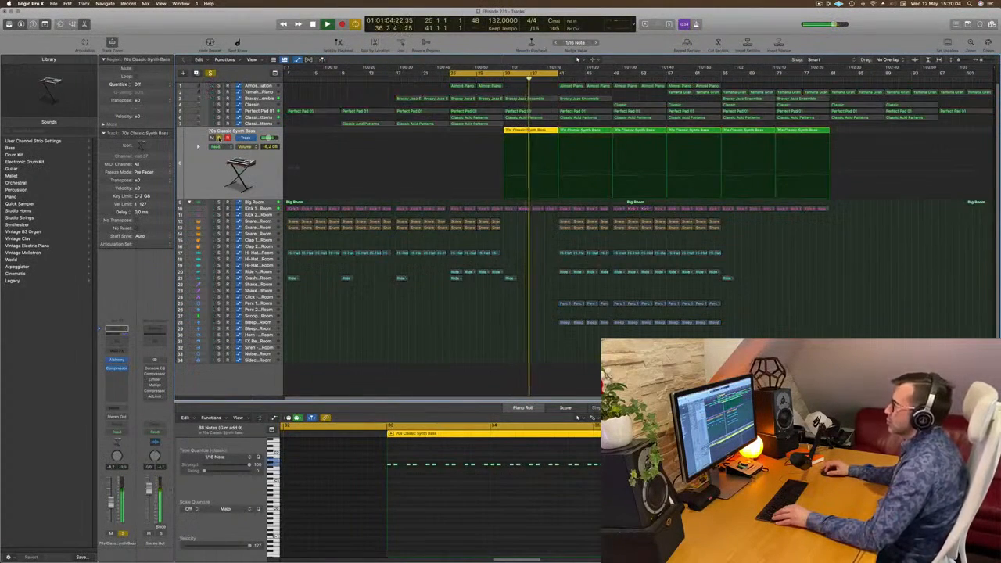
{"action": "left_click", "coordinate": [219, 138]}
{"action": "scroll", "coordinate": [469, 356], "scroll_direction": "up", "scroll_amount": 3}
{"action": "scroll", "coordinate": [522, 332], "scroll_direction": "down", "scroll_amount": 3}
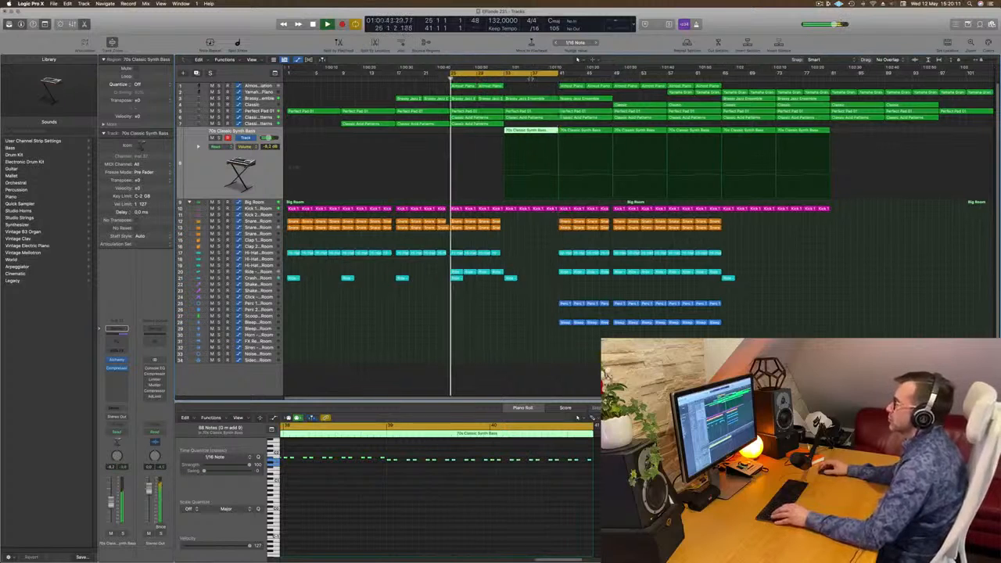
- Replay from just before bar 33 and copy the 70s Classic Synth Bass region there onto track 7, the second acid track
{"action": "left_click", "coordinate": [498, 77]}
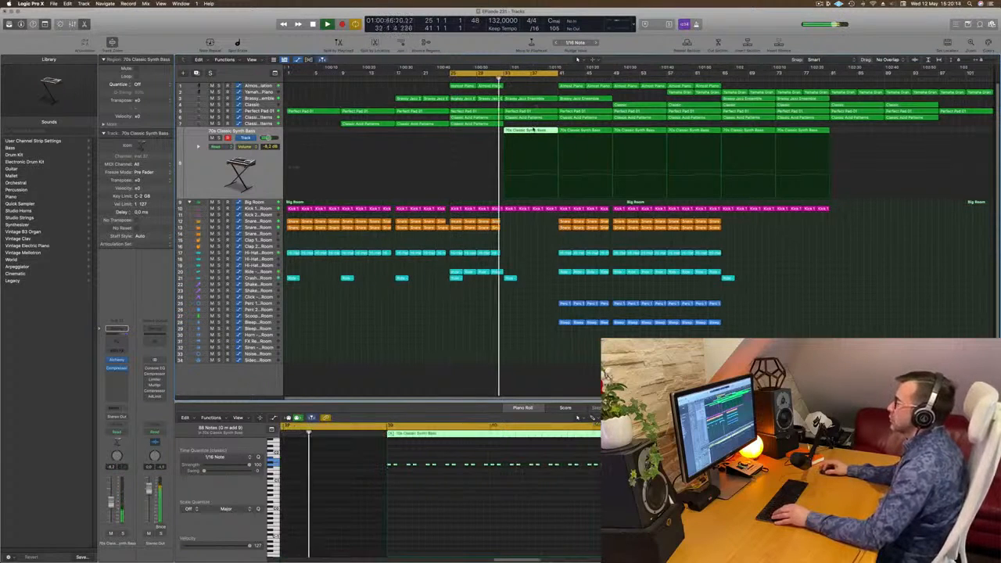
{"action": "left_click_drag", "start_coordinate": [538, 132], "coordinate": [541, 126]}
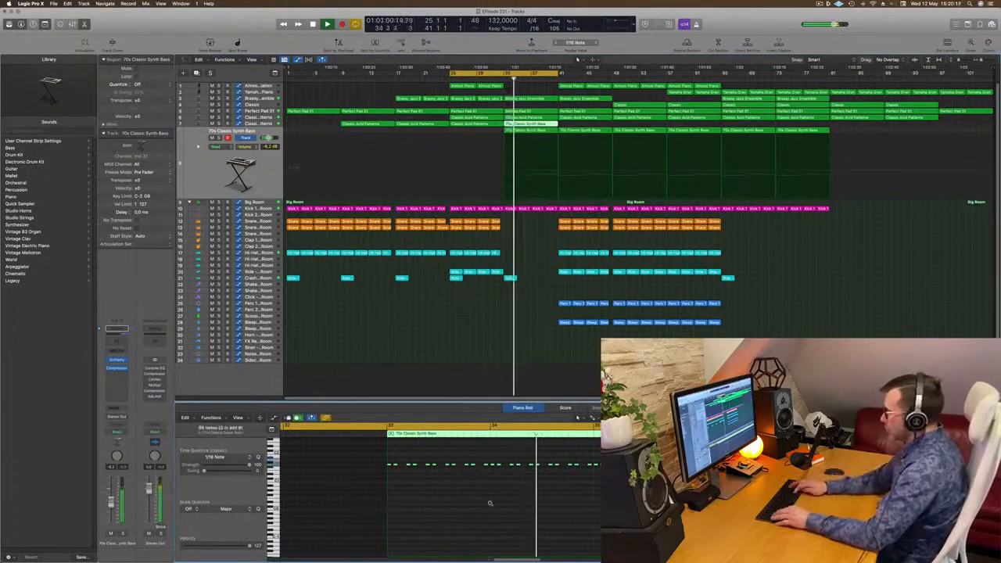
{"action": "scroll", "coordinate": [490, 505], "scroll_direction": "up", "scroll_amount": 3}
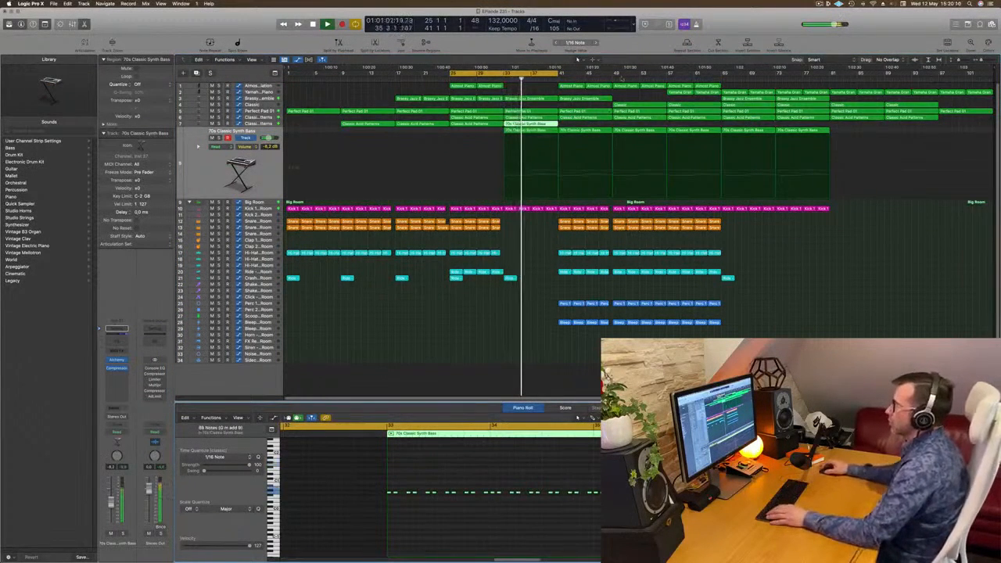
- Compare the copied bass region on track 7 with the 70s Classic Synth Bass track in solo, then restart playback from bar 25
{"action": "left_click", "coordinate": [219, 123]}
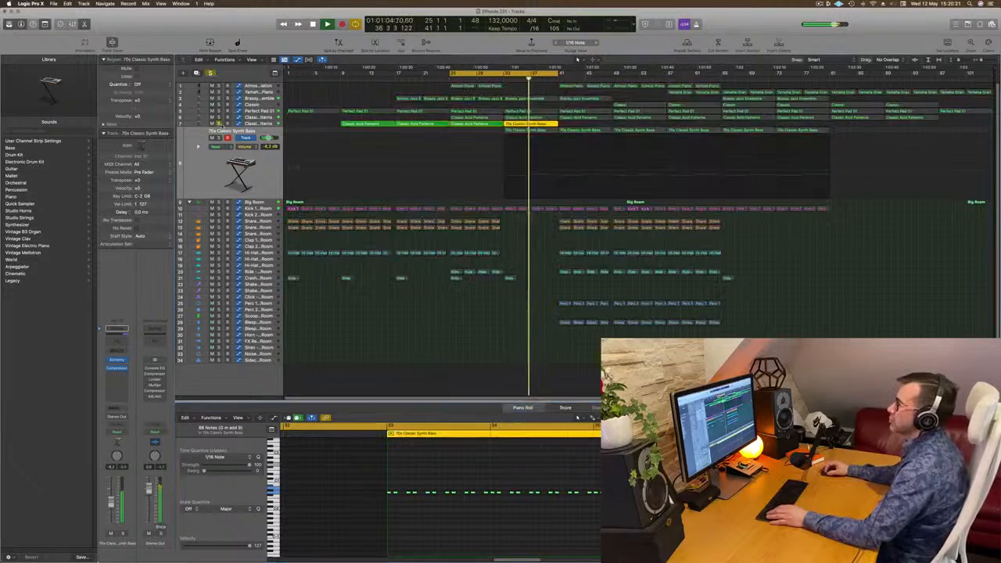
{"action": "left_click", "coordinate": [219, 138]}
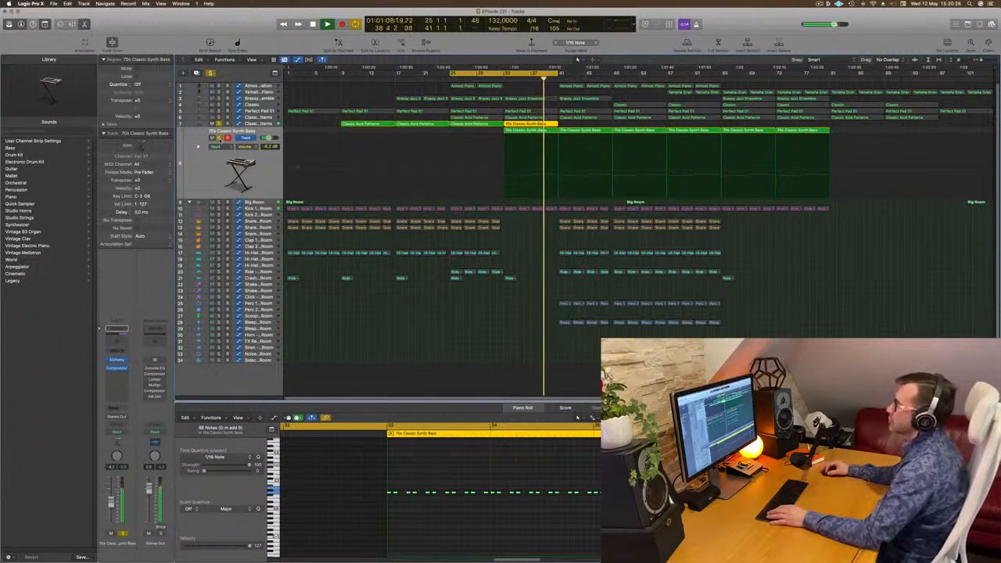
{"action": "left_click", "coordinate": [219, 138]}
{"action": "left_click", "coordinate": [219, 124]}
{"action": "key", "text": "space"}
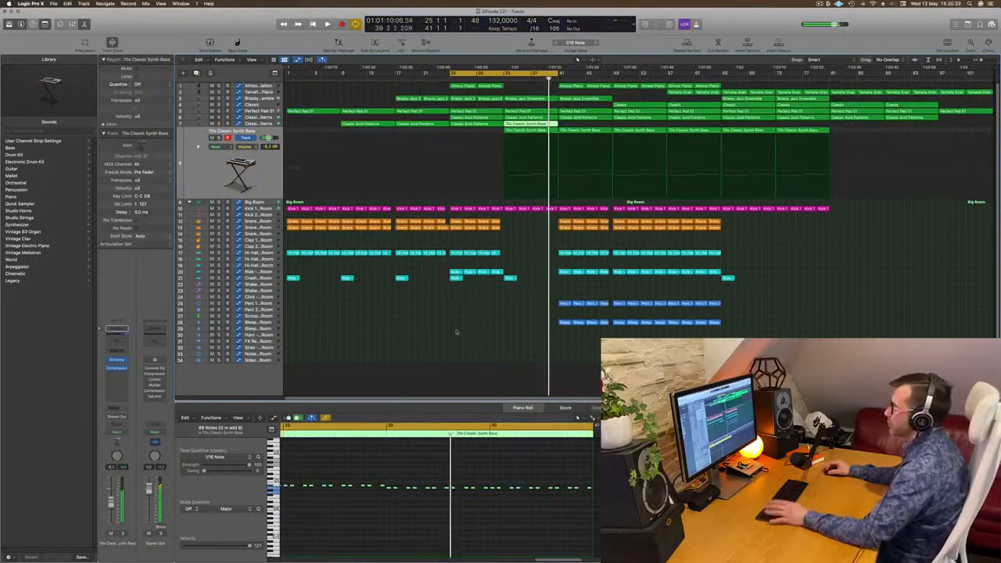
{"action": "key", "text": "space"}
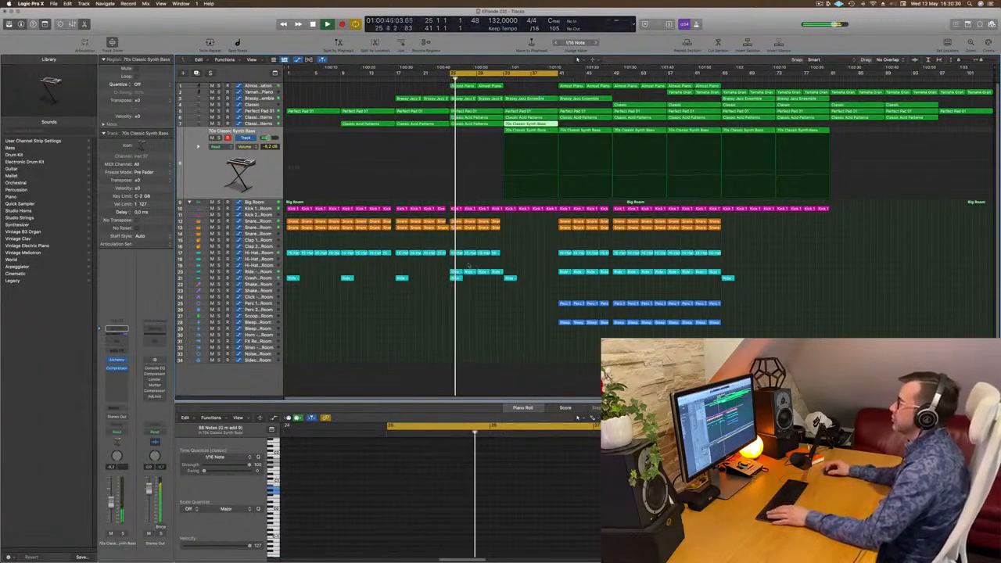
- Copy the Classic region from bar 49 to bar 33 and adjust its cutoff automation at bars 33 and 41, with 0% at bar 33
{"action": "scroll", "coordinate": [508, 303], "scroll_direction": "up", "scroll_amount": 2}
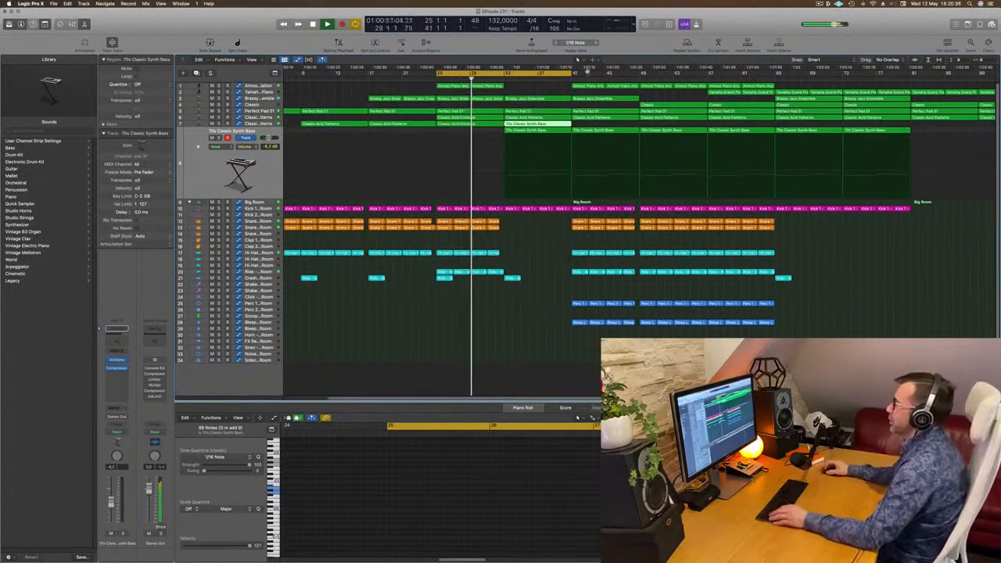
{"action": "key", "text": "super+Left"}
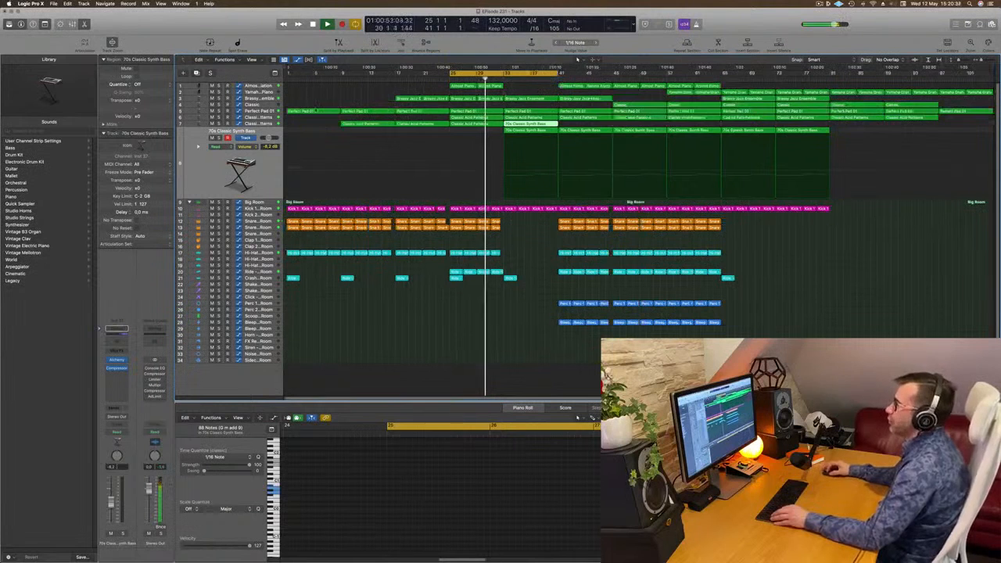
{"action": "left_click", "coordinate": [649, 105]}
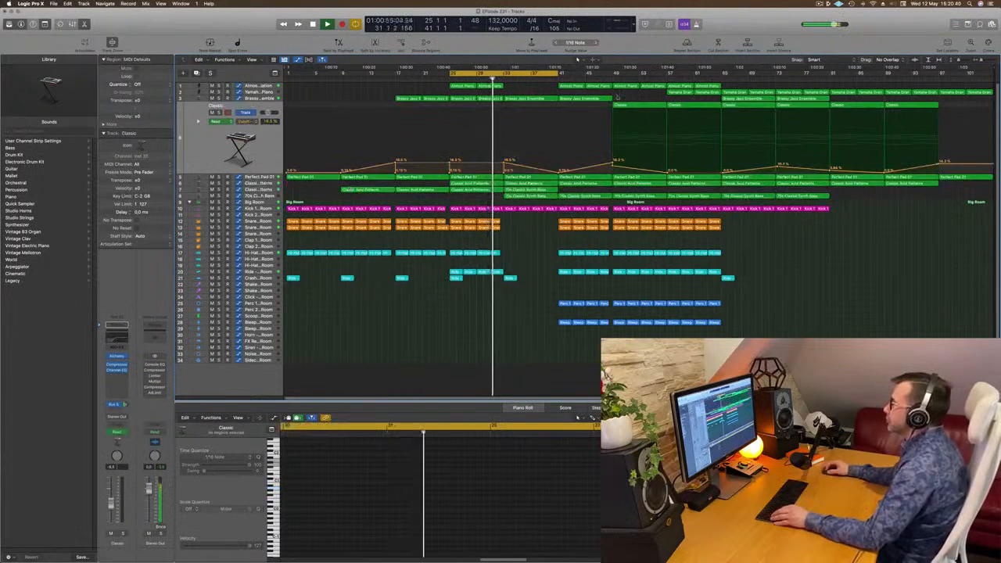
{"action": "left_click_drag", "start_coordinate": [648, 105], "coordinate": [542, 114]}
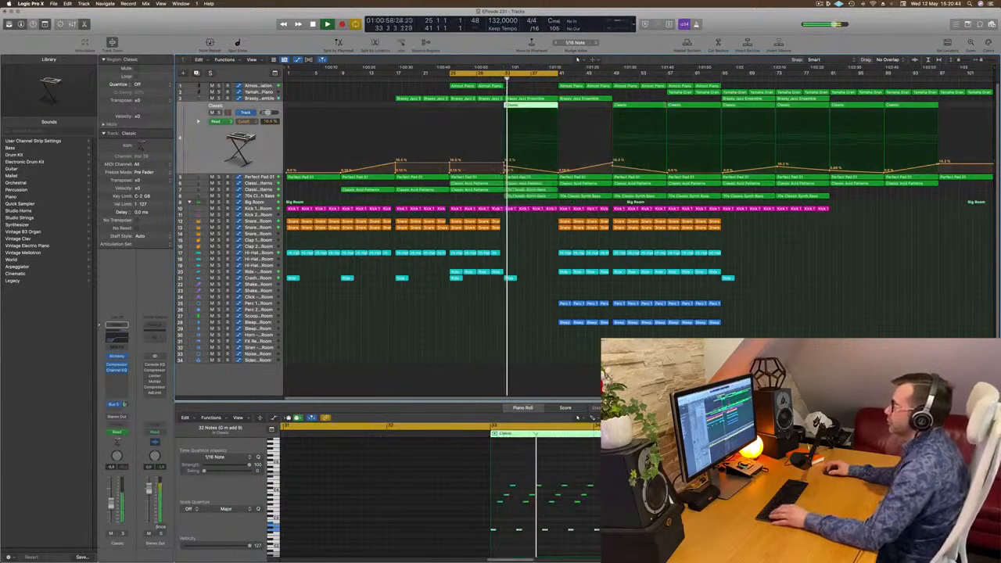
{"action": "left_click_drag", "start_coordinate": [505, 163], "coordinate": [504, 168]}
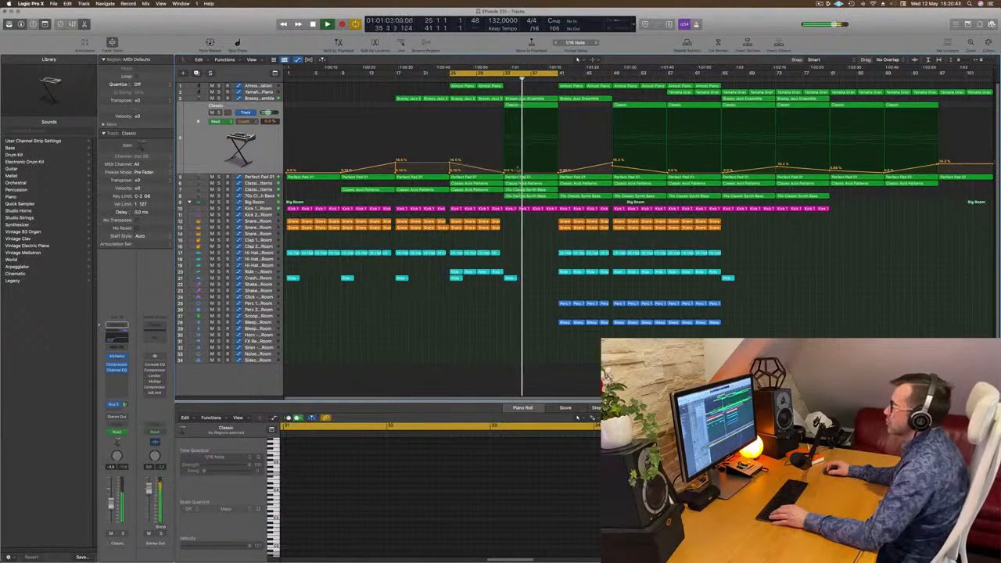
{"action": "left_click_drag", "start_coordinate": [559, 170], "coordinate": [560, 168]}
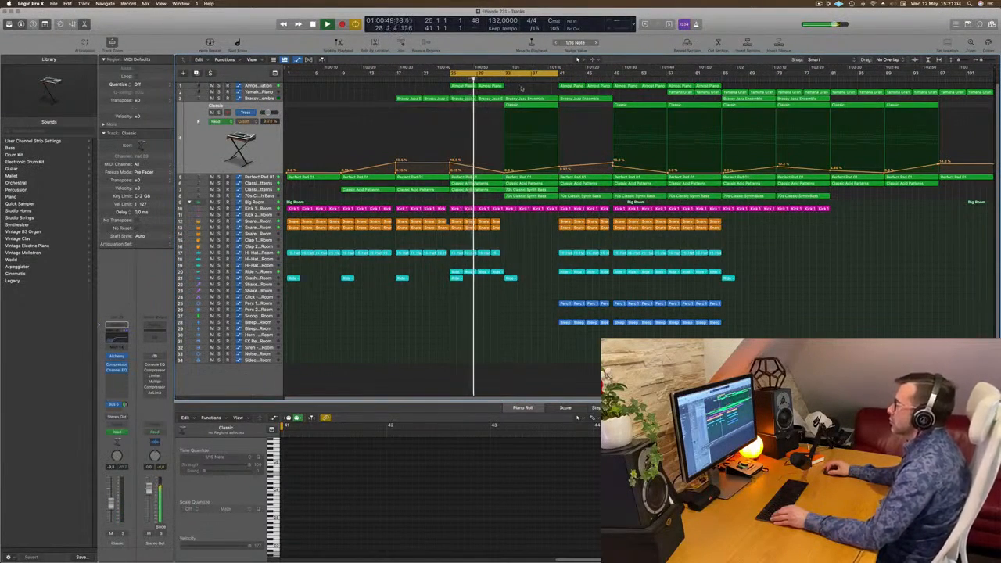
- Copy the four Perc 1 and four Bleep regions starting at bar 41 to bar 33
{"action": "left_click", "coordinate": [488, 86]}
{"action": "left_click_drag", "start_coordinate": [540, 292], "coordinate": [605, 337]}
{"action": "left_click_drag", "start_coordinate": [567, 305], "coordinate": [512, 307]}
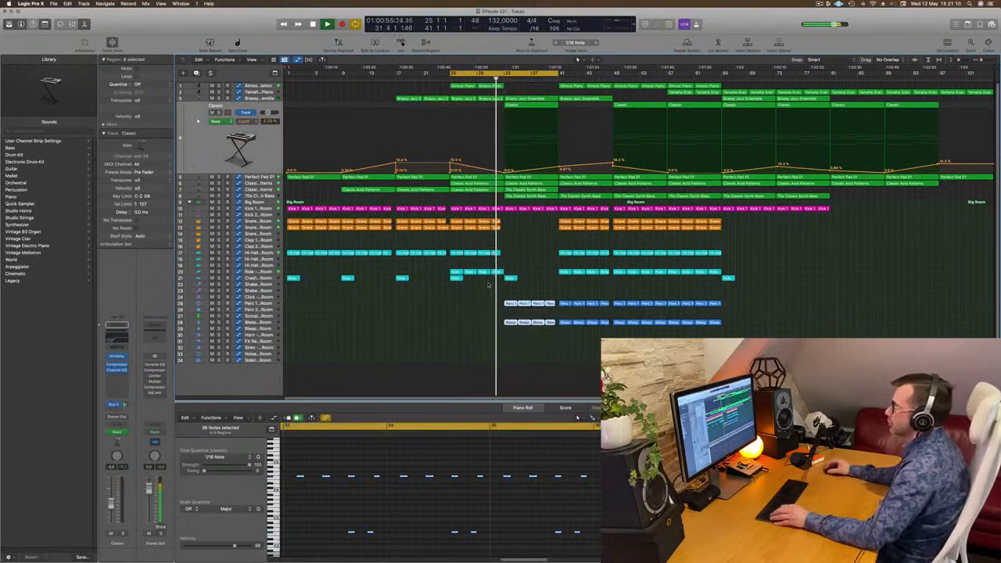
{"action": "left_click", "coordinate": [430, 361]}
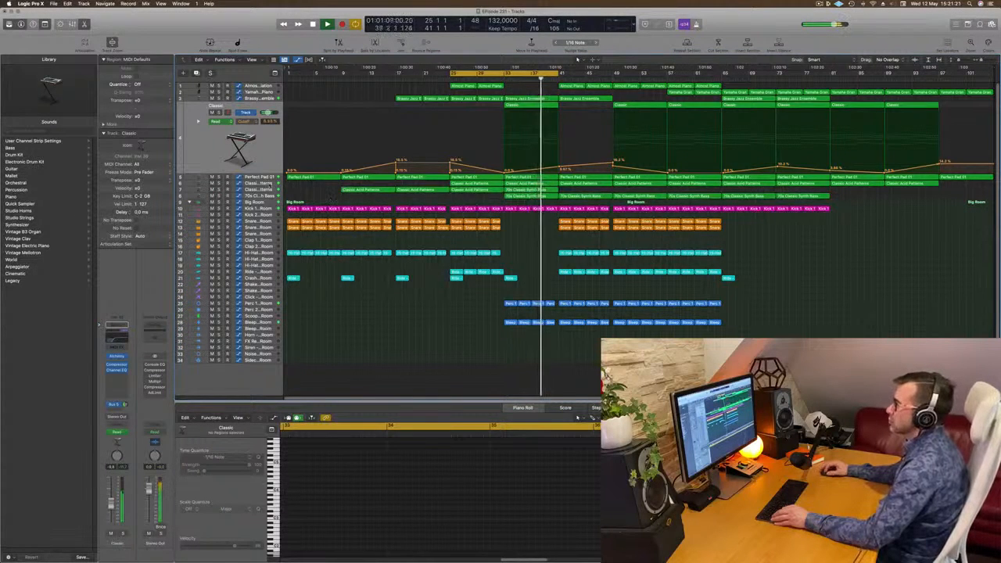
- Show the cutoff automation of the Classic Acid Patterns track and extend the cycle range to bar 49
{"action": "left_click", "coordinate": [269, 185]}
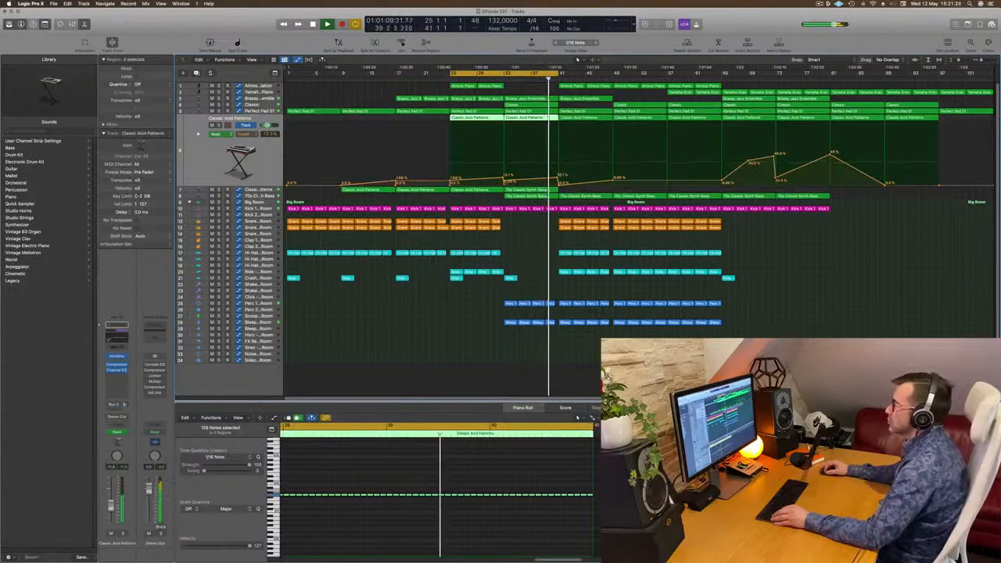
{"action": "left_click", "coordinate": [543, 134]}
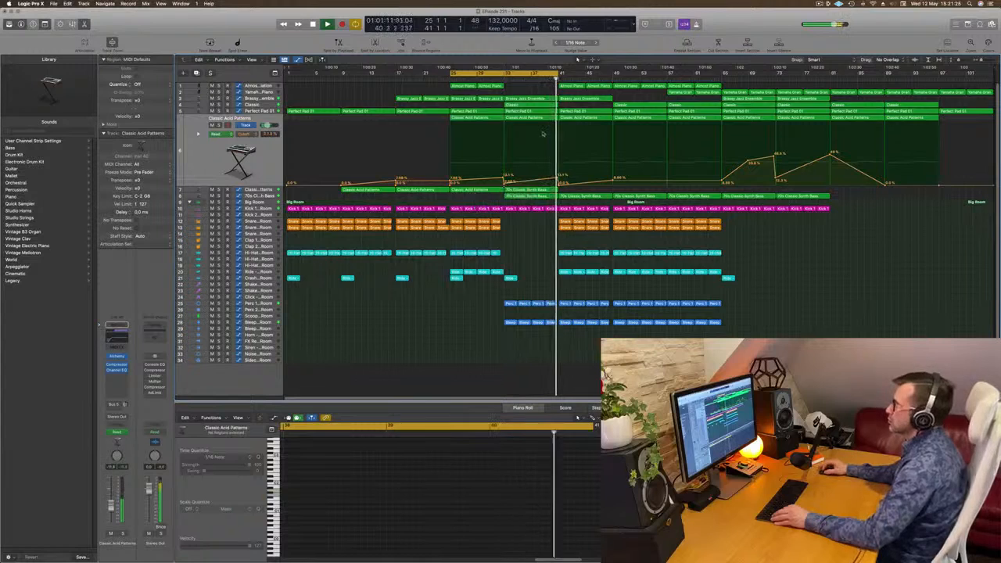
{"action": "scroll", "coordinate": [542, 134], "scroll_direction": "right", "scroll_amount": 3}
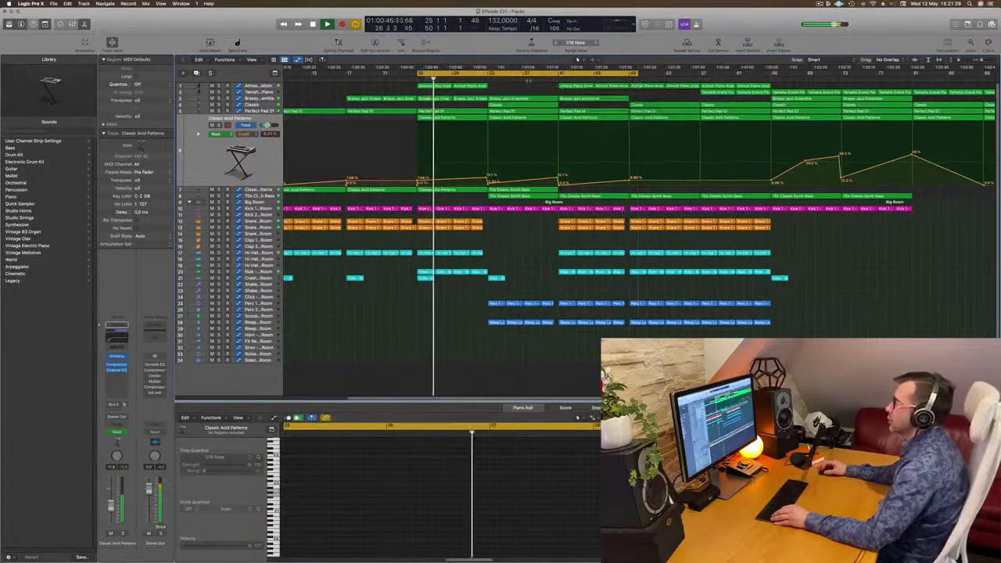
{"action": "scroll", "coordinate": [534, 239], "scroll_direction": "left", "scroll_amount": 3}
- Copy the crash track's region from bar 33 to bar 41
{"action": "left_click", "coordinate": [508, 279]}
{"action": "left_click_drag", "start_coordinate": [508, 279], "coordinate": [561, 282]}
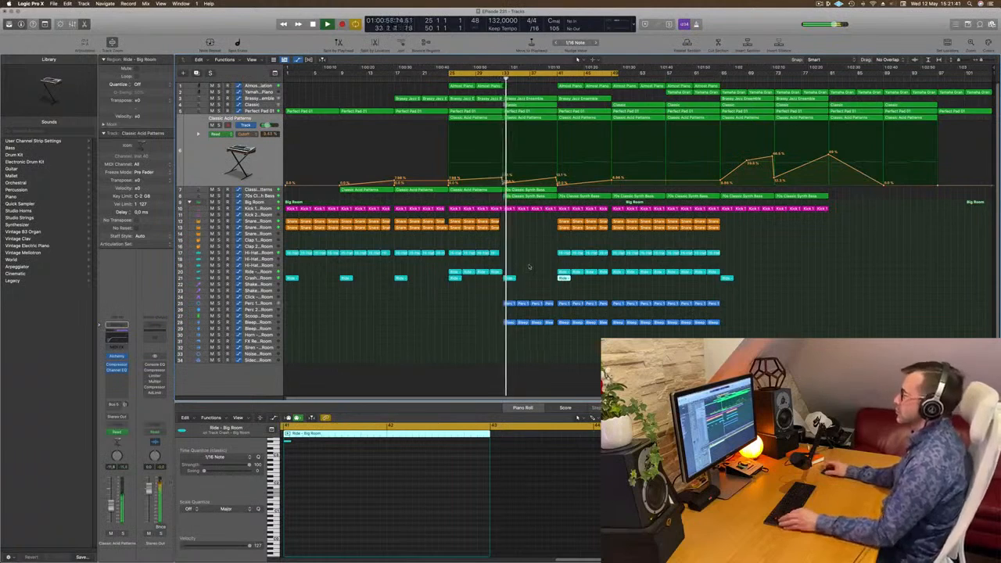
{"action": "scroll", "coordinate": [534, 265], "scroll_direction": "up", "scroll_amount": 5}
{"action": "scroll", "coordinate": [539, 266], "scroll_direction": "down", "scroll_amount": 5}
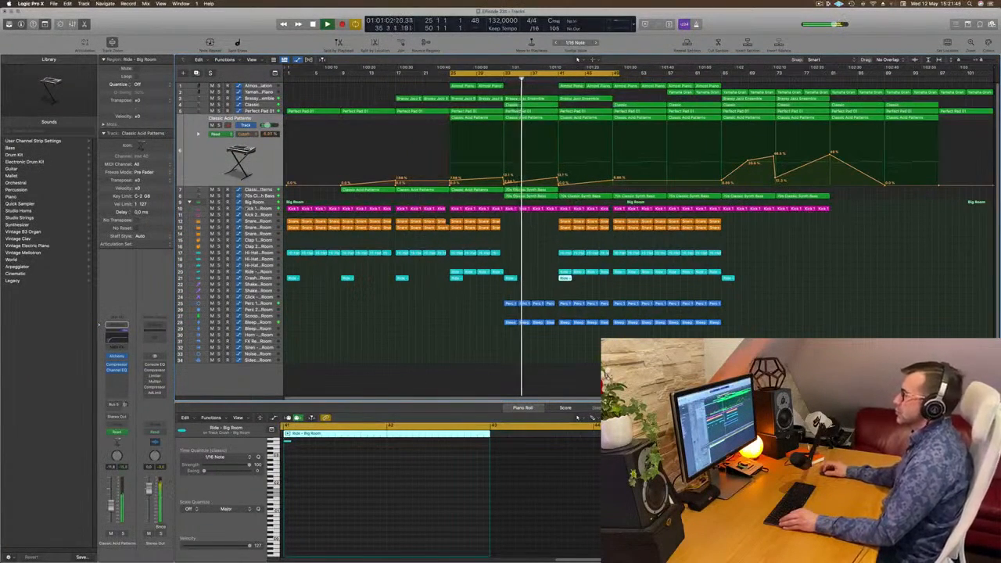
- Draw a Kick 1 volume fade from bar 33 down to silence just before bar 41, returning to the original level at bar 41
{"action": "left_click", "coordinate": [258, 208]}
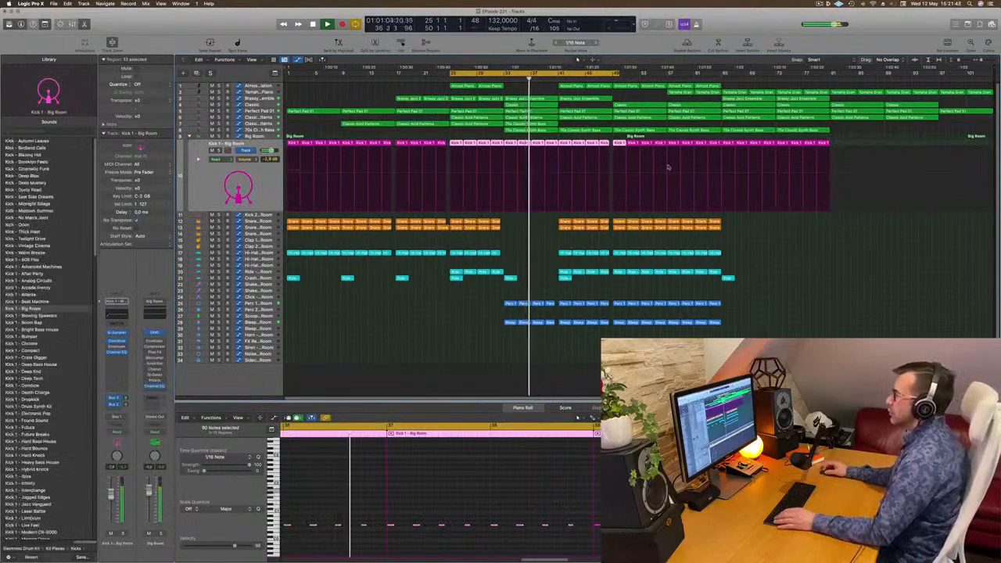
{"action": "left_click", "coordinate": [491, 78]}
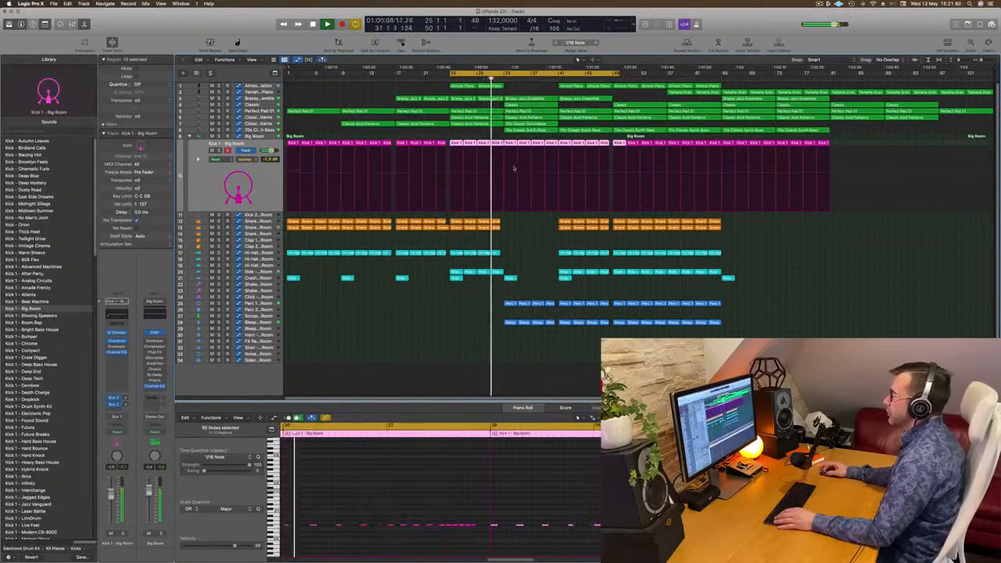
{"action": "left_click", "coordinate": [506, 172]}
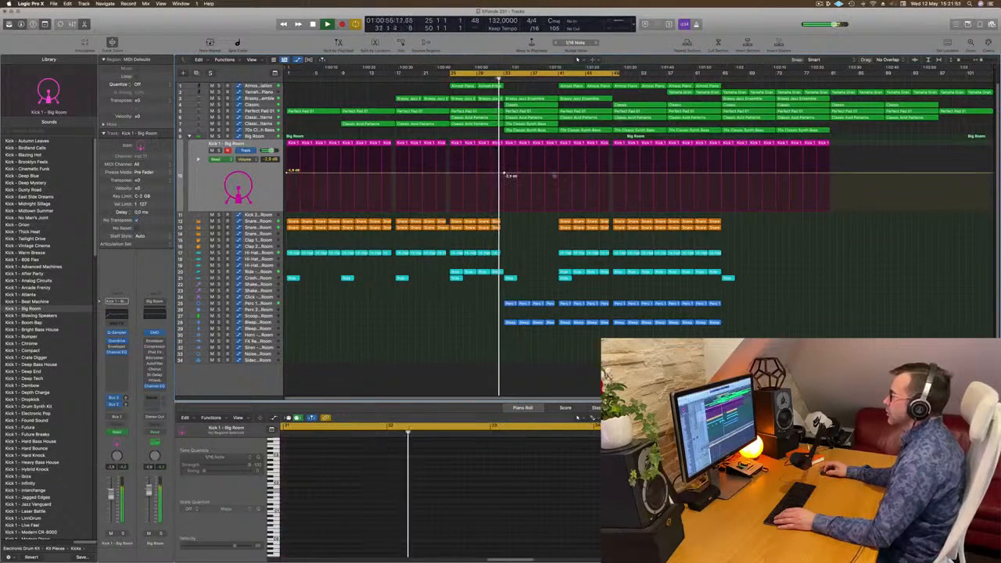
{"action": "left_click_drag", "start_coordinate": [557, 174], "coordinate": [556, 211]}
- Move the lowest point of the Kick 1 volume fade exactly onto bar 41 so the level jumps back instantly
{"action": "key", "text": "super+Right"}
{"action": "key", "text": "super+Right"}
{"action": "key", "text": "super+Right"}
{"action": "key", "text": "super+Right"}
{"action": "key", "text": "super+Right"}
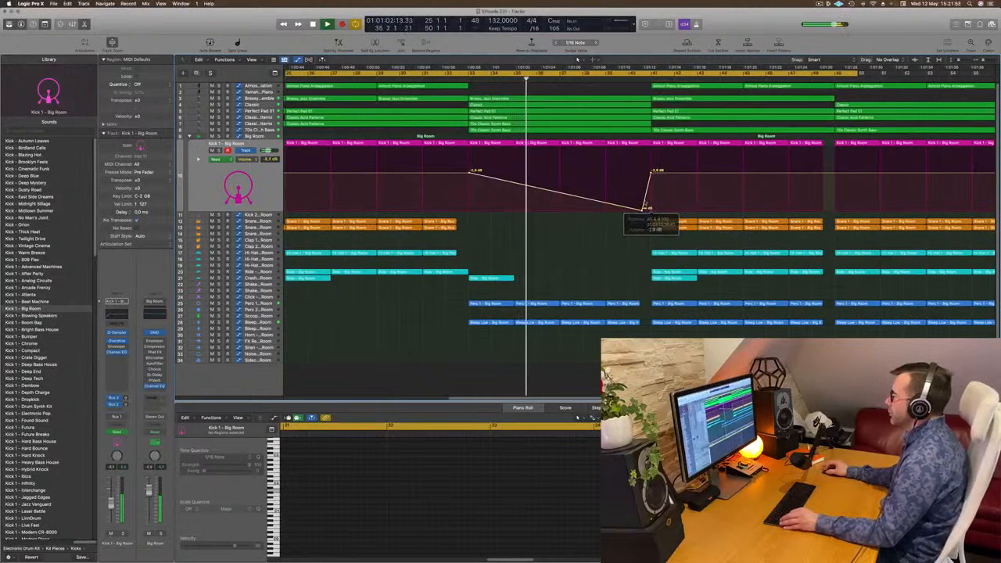
{"action": "left_click_drag", "start_coordinate": [643, 211], "coordinate": [652, 212]}
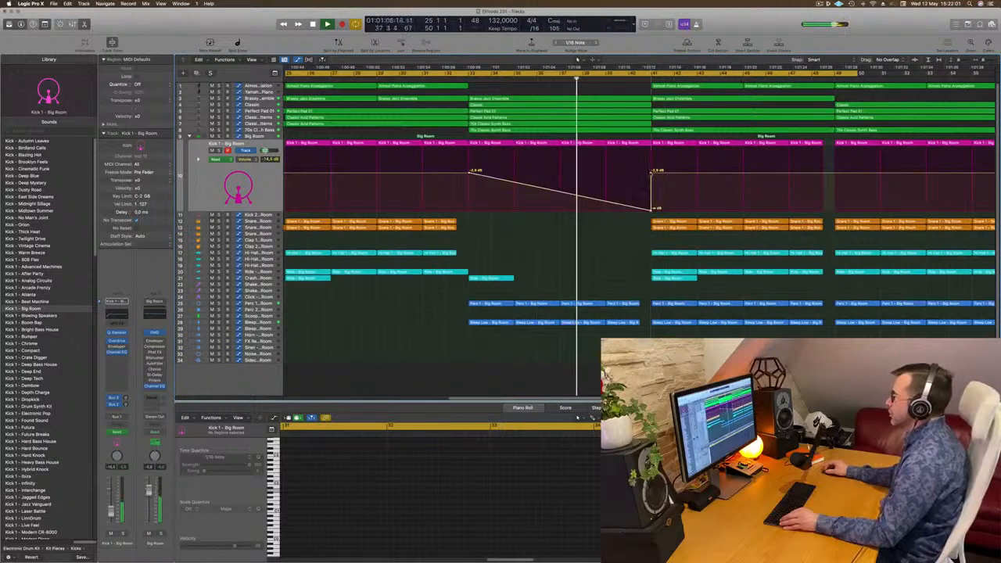
{"action": "key", "text": "super+Left"}
{"action": "key", "text": "super+Left"}
{"action": "scroll", "coordinate": [602, 222], "scroll_direction": "down", "scroll_amount": 3}
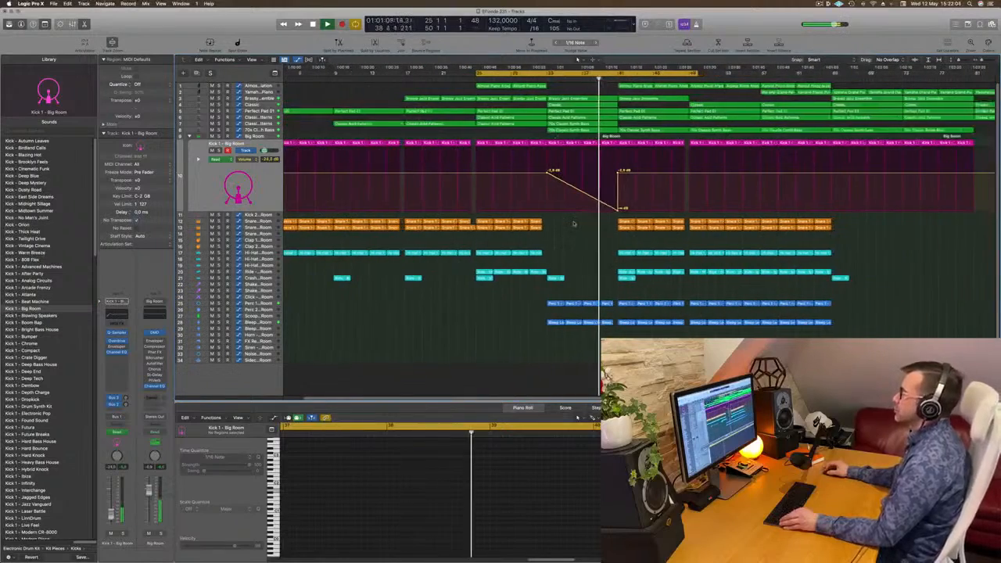
{"action": "scroll", "coordinate": [579, 224], "scroll_direction": "up", "scroll_amount": 8}
{"action": "scroll", "coordinate": [577, 223], "scroll_direction": "down", "scroll_amount": 5}
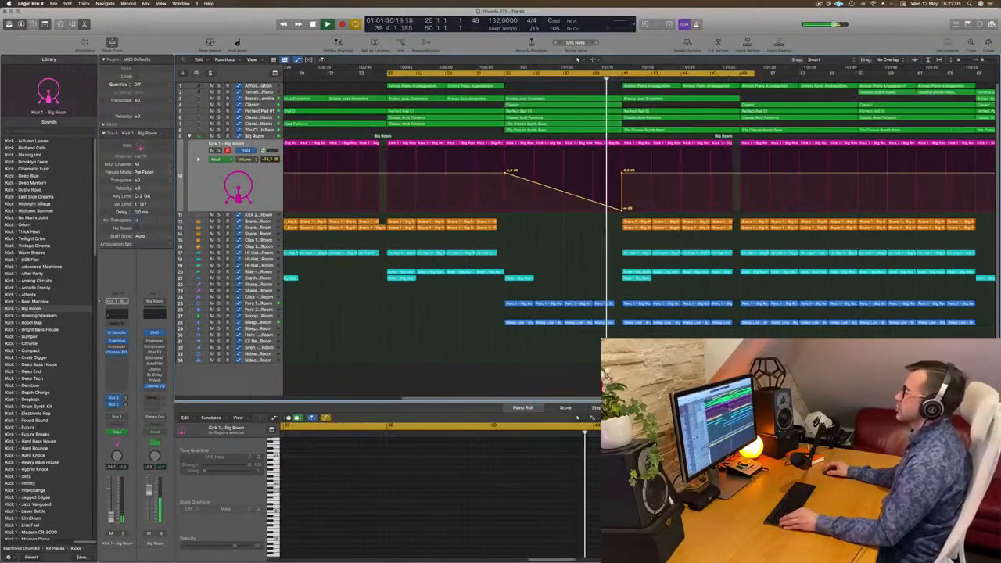
- Restart playback from bar 32 and save the project
{"action": "scroll", "coordinate": [577, 223], "scroll_direction": "down", "scroll_amount": 4}
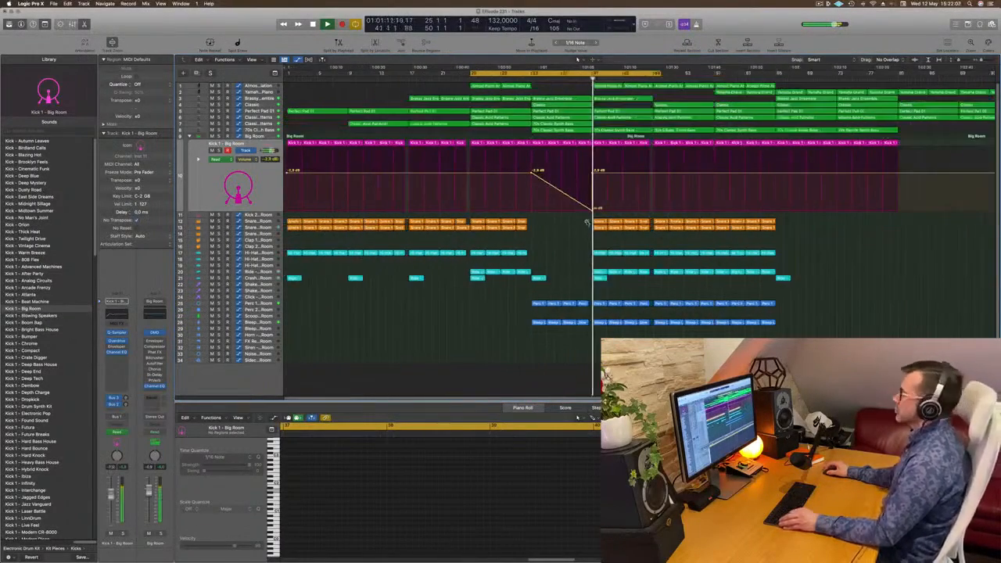
{"action": "scroll", "coordinate": [587, 123], "scroll_direction": "down", "scroll_amount": 2}
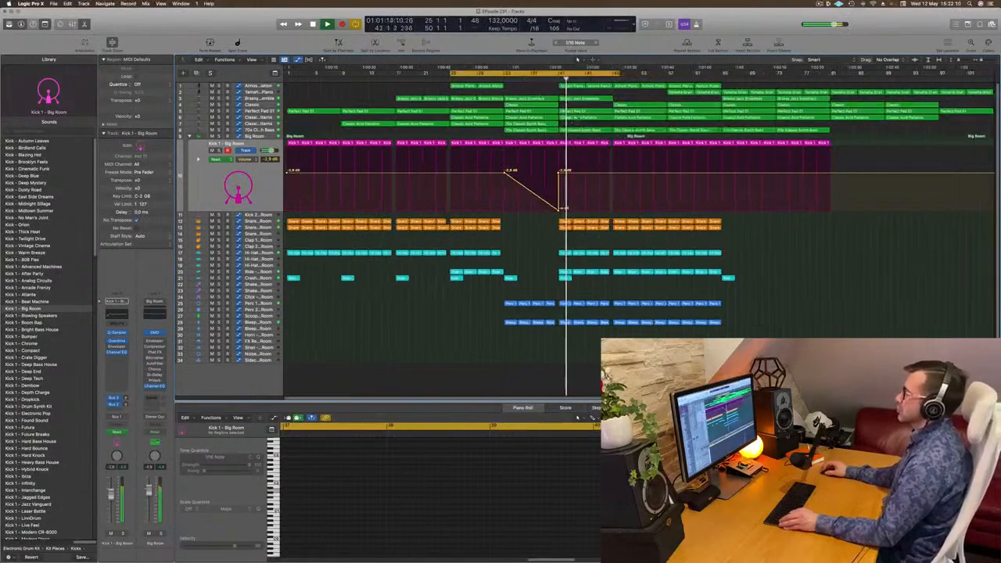
{"action": "left_click", "coordinate": [498, 77]}
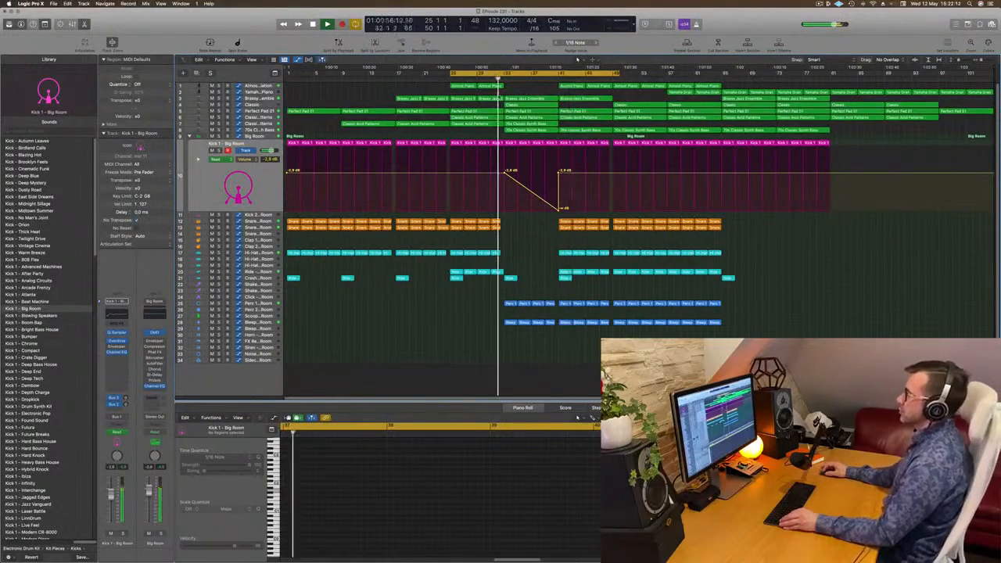
{"action": "key", "text": "super+s"}
{"action": "scroll", "coordinate": [545, 246], "scroll_direction": "up", "scroll_amount": 4}
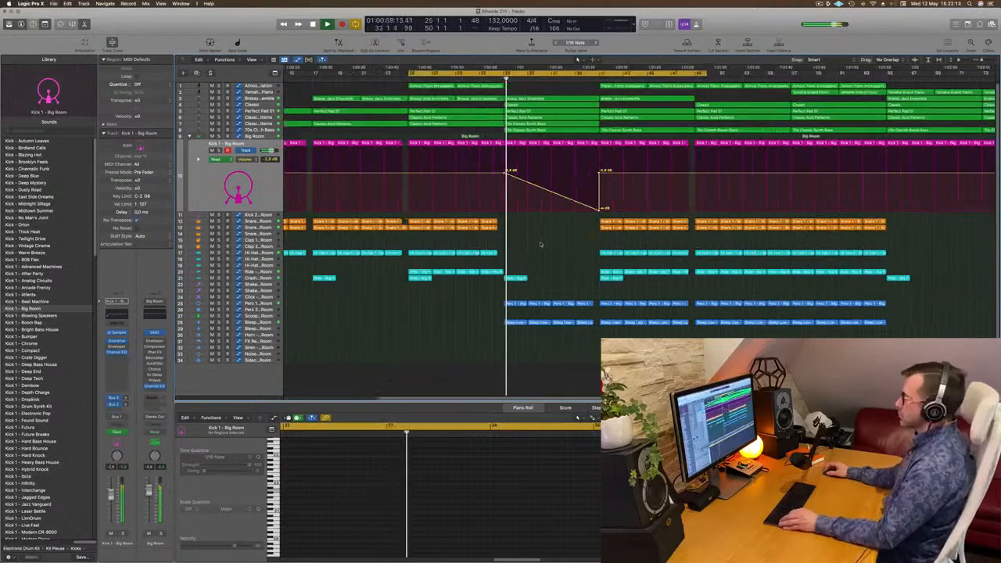
{"action": "scroll", "coordinate": [540, 244], "scroll_direction": "left", "scroll_amount": 1}
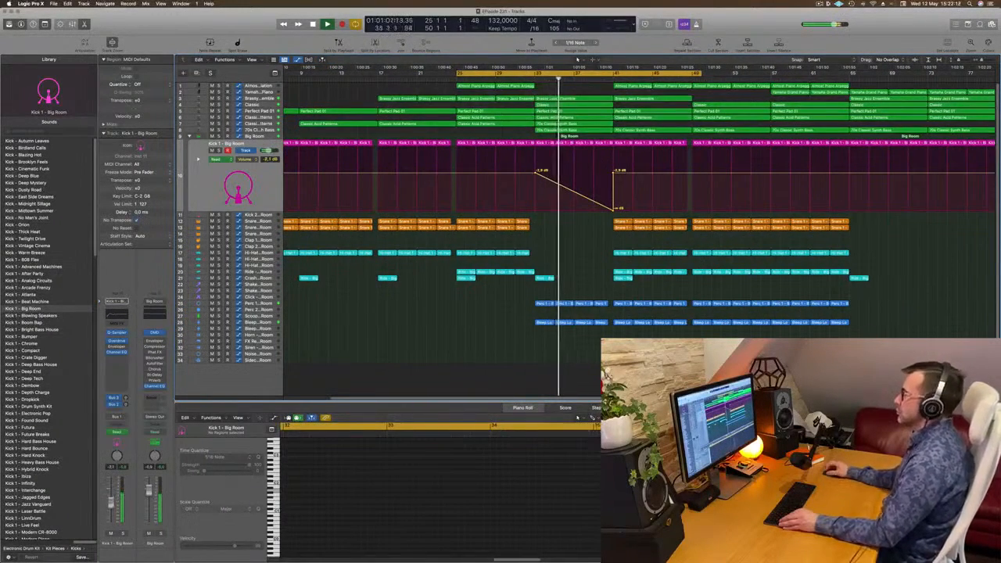
- Copy the 70s Classic Synth Bass region from bar 33 to bar 41 on the same track
{"action": "scroll", "coordinate": [554, 242], "scroll_direction": "down", "scroll_amount": 2}
{"action": "left_click", "coordinate": [579, 123]}
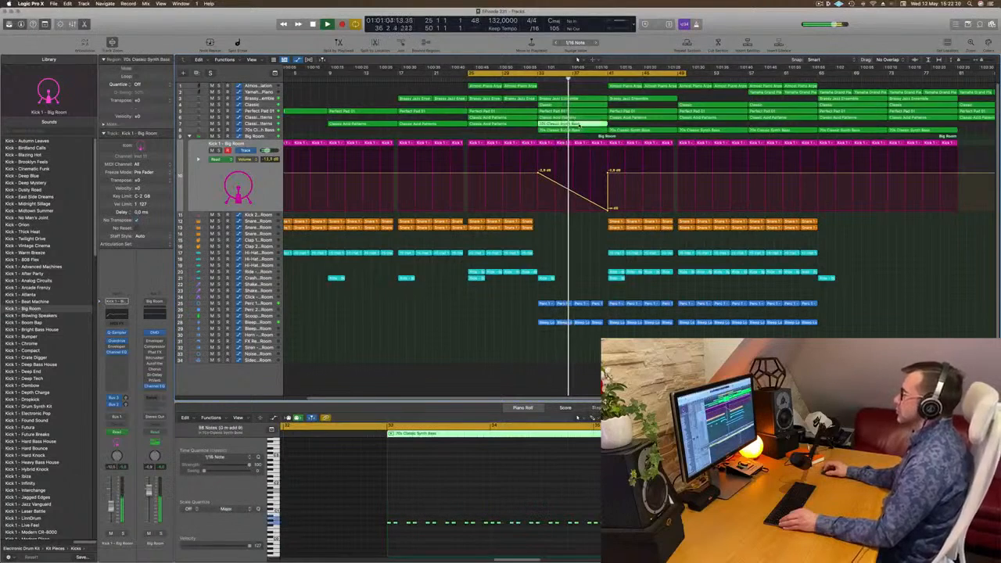
{"action": "left_click_drag", "start_coordinate": [578, 124], "coordinate": [648, 128]}
{"action": "scroll", "coordinate": [647, 130], "scroll_direction": "down", "scroll_amount": 2}
- Move the low point of the Kick 1 volume automation up and back to about bar 39, so the volume ramps up again by bar 41
{"action": "left_click", "coordinate": [573, 228]}
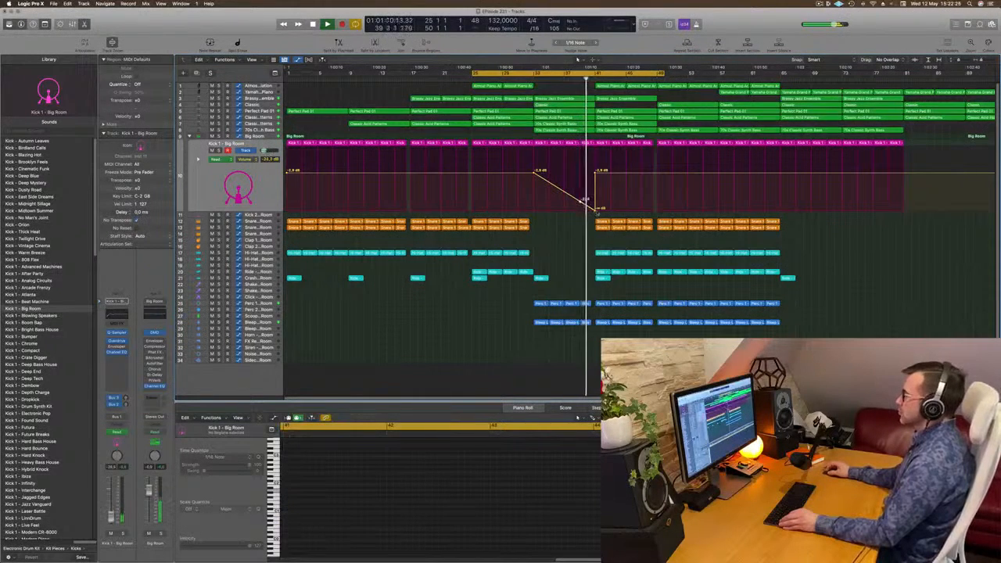
{"action": "scroll", "coordinate": [534, 234], "scroll_direction": "down", "scroll_amount": 2}
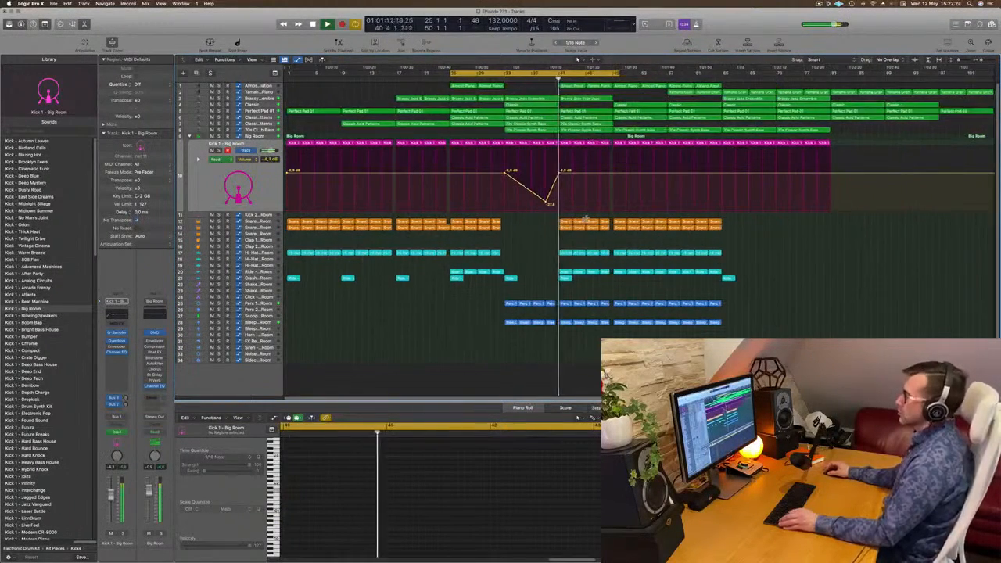
{"action": "scroll", "coordinate": [535, 234], "scroll_direction": "down", "scroll_amount": 2}
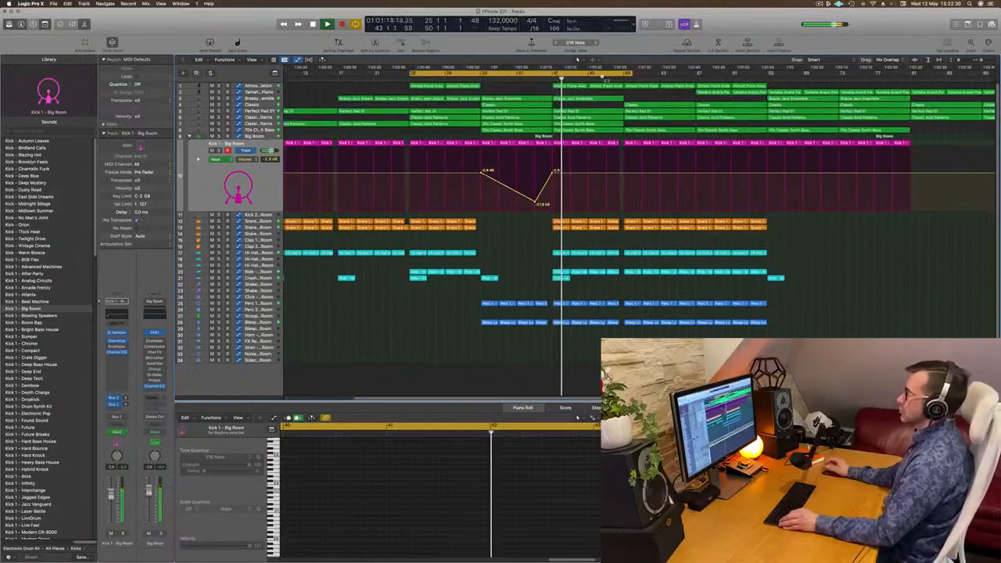
- Extend the cycle range to bar 57 and restart playback just before bar 33
{"action": "scroll", "coordinate": [520, 92], "scroll_direction": "down", "scroll_amount": 3}
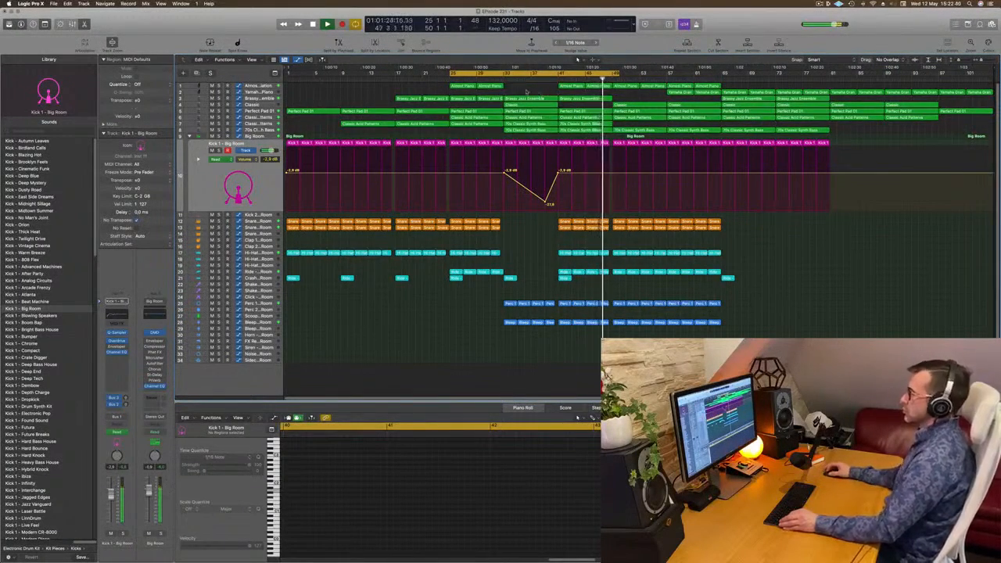
{"action": "left_click_drag", "start_coordinate": [614, 73], "coordinate": [667, 73]}
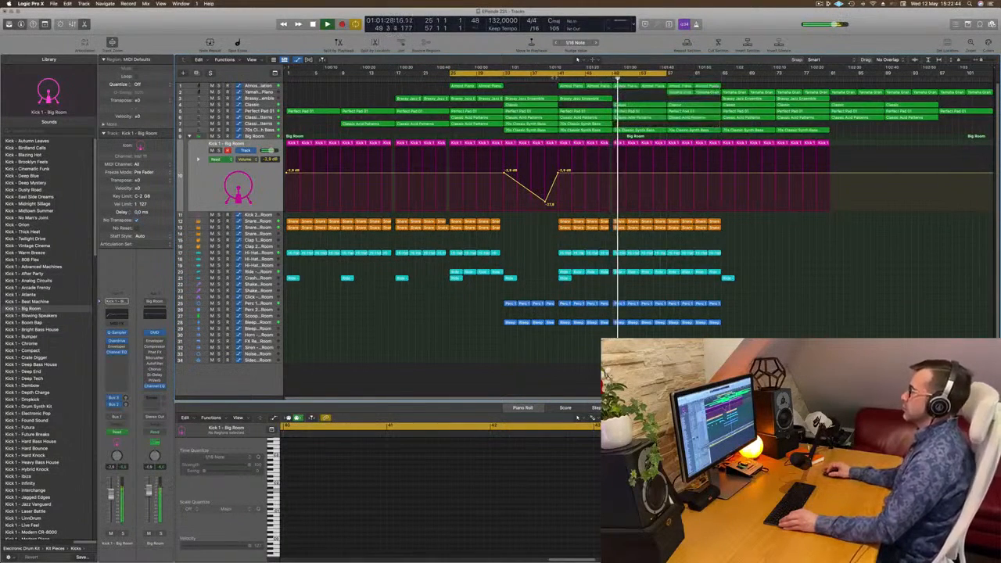
{"action": "left_click", "coordinate": [493, 78]}
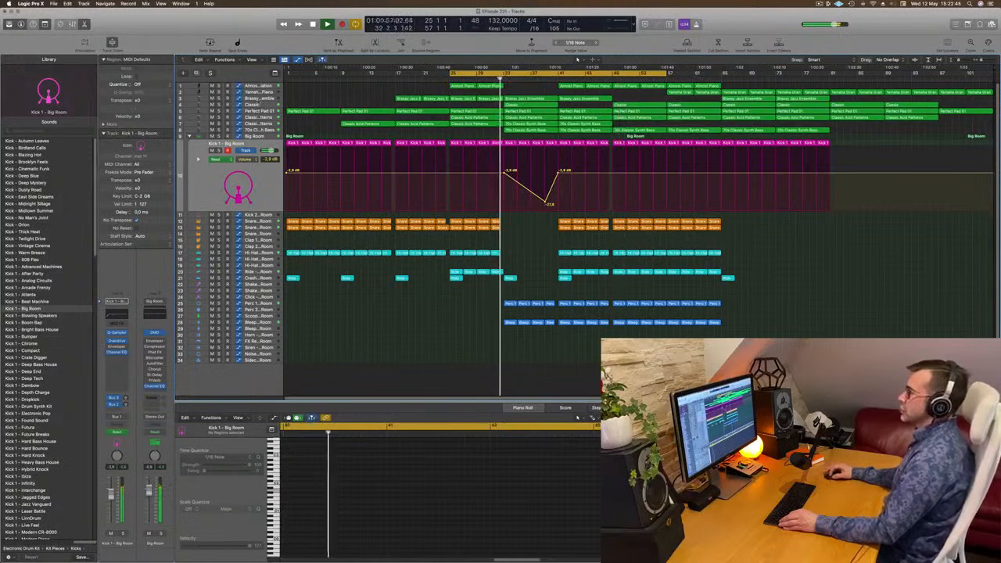
- Select the Classic track and mute and unmute it during playback to compare its part from bar 33
{"action": "left_click", "coordinate": [253, 105]}
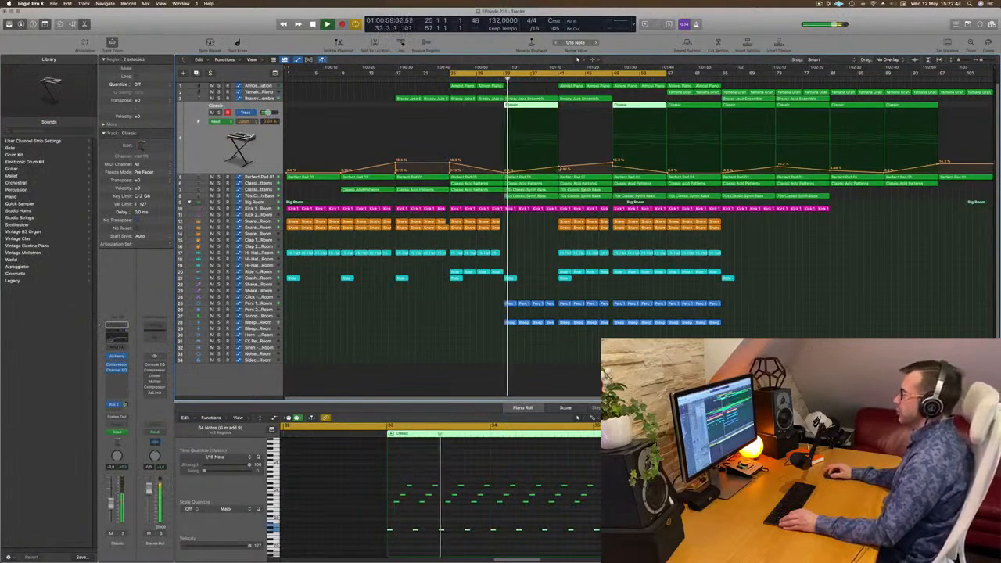
{"action": "left_click", "coordinate": [562, 170]}
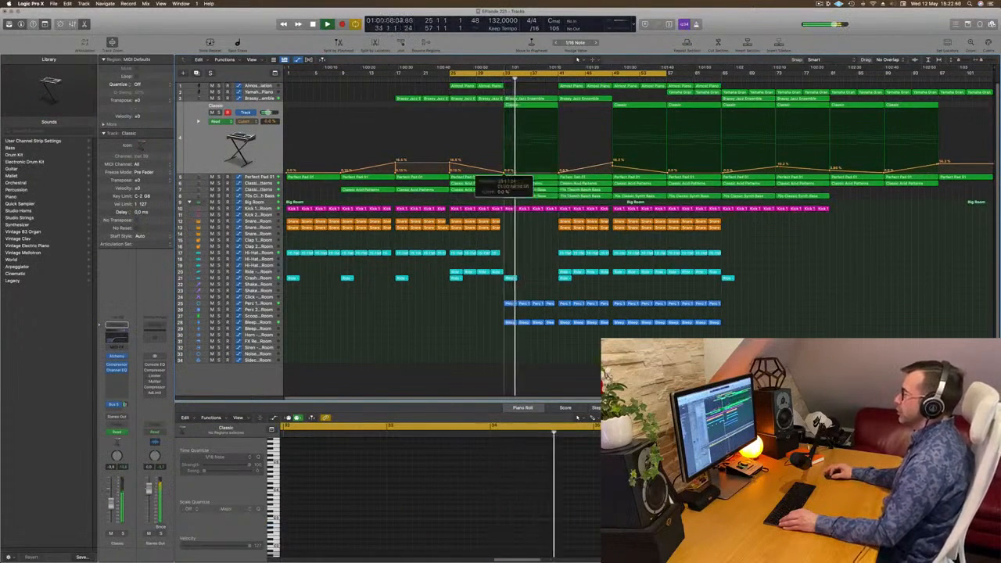
{"action": "left_click", "coordinate": [260, 147]}
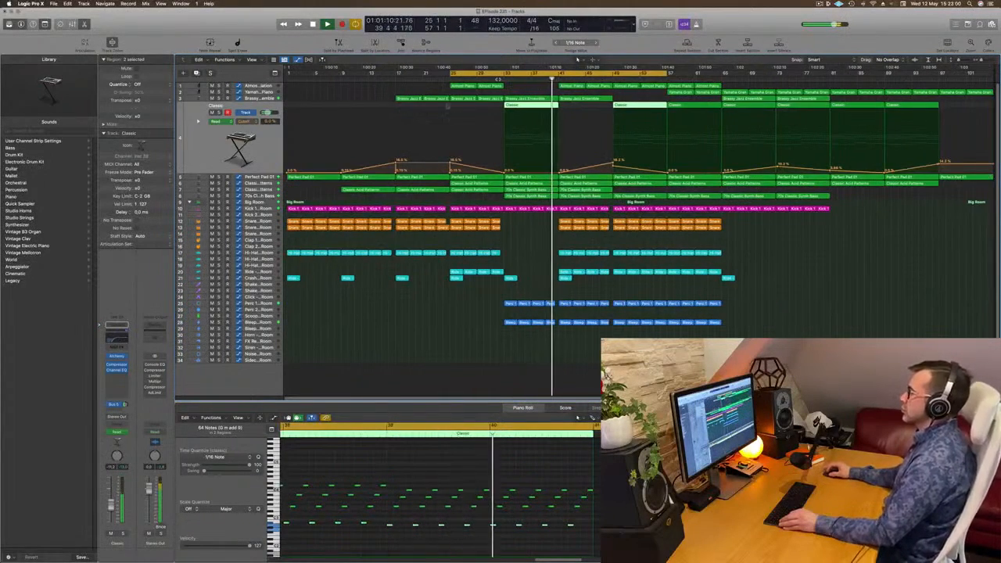
{"action": "left_click", "coordinate": [212, 113]}
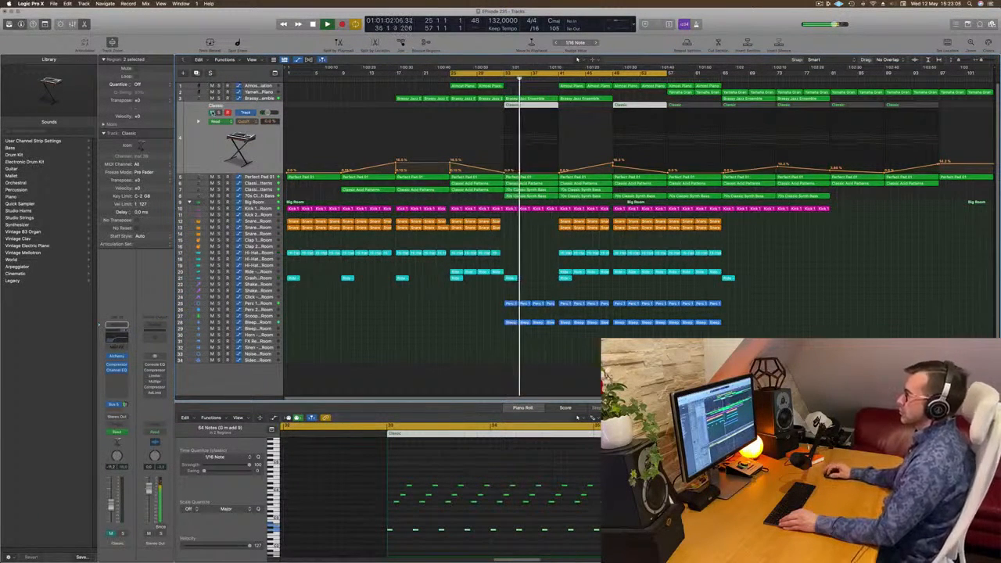
{"action": "left_click", "coordinate": [212, 113]}
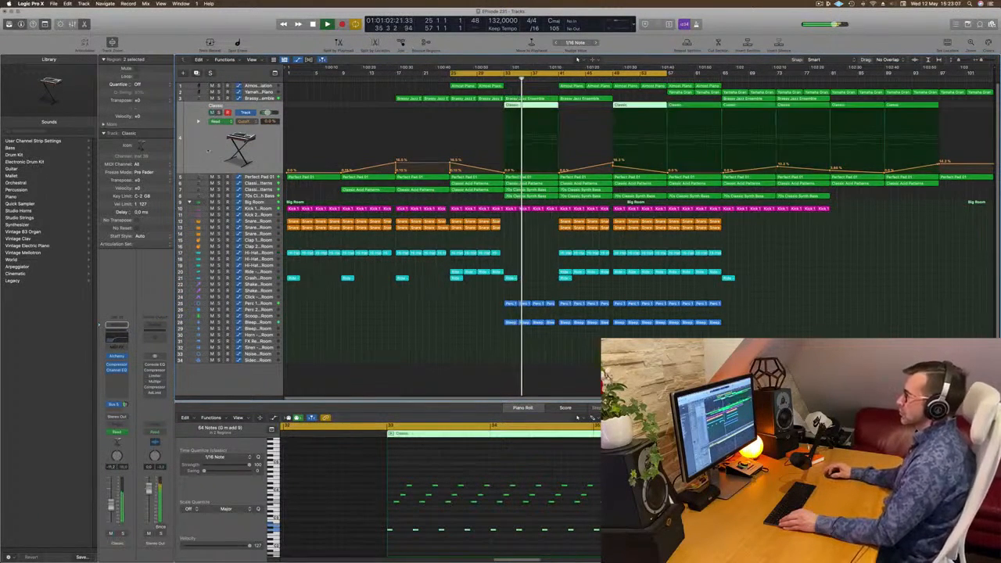
- Copy the Classic region at bar 49 to bar 41 and adjust the track's Cutoff automation at bar 41
{"action": "left_click", "coordinate": [559, 169]}
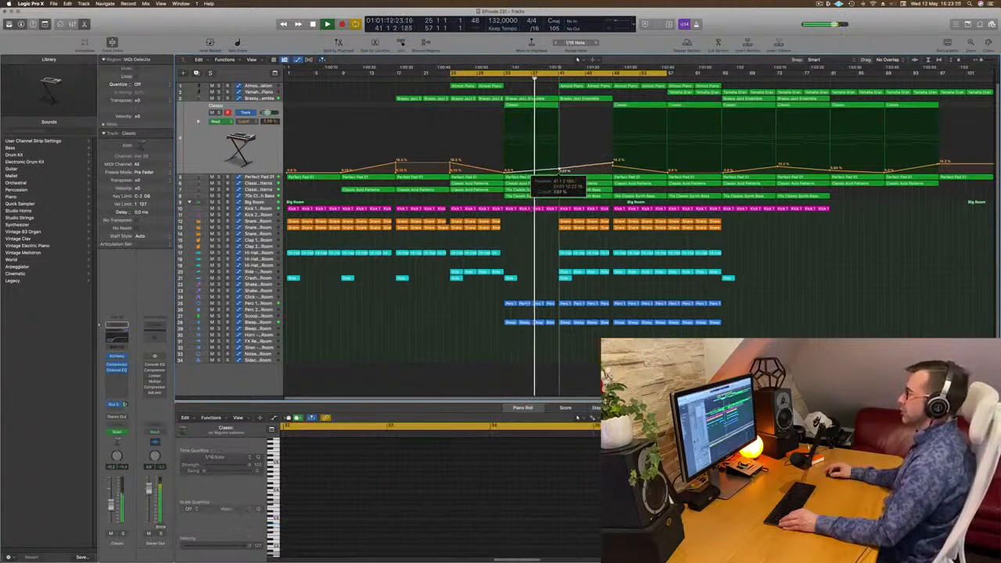
{"action": "left_click", "coordinate": [646, 106]}
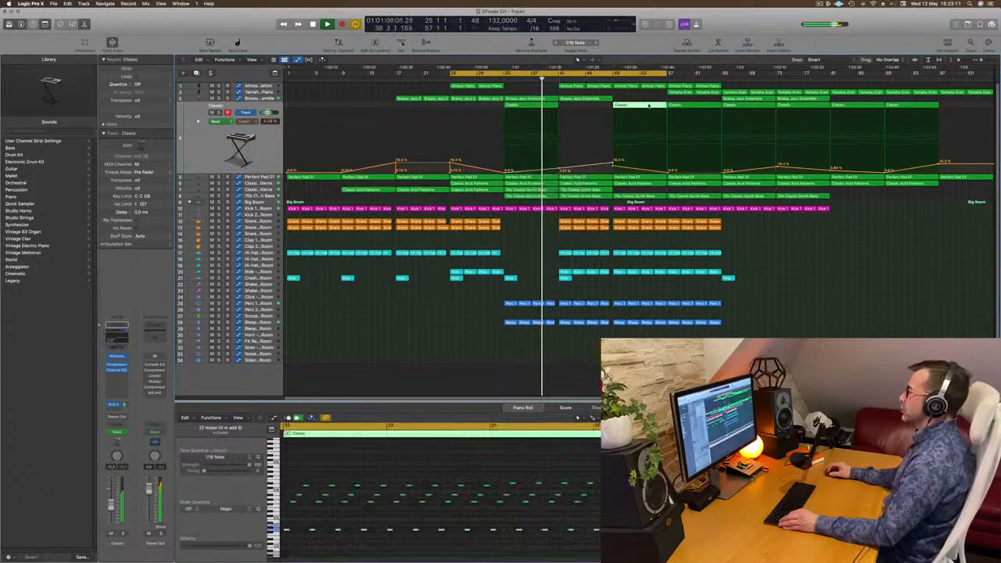
{"action": "left_click_drag", "start_coordinate": [641, 105], "coordinate": [582, 117]}
{"action": "left_click_drag", "start_coordinate": [559, 165], "coordinate": [559, 165]}
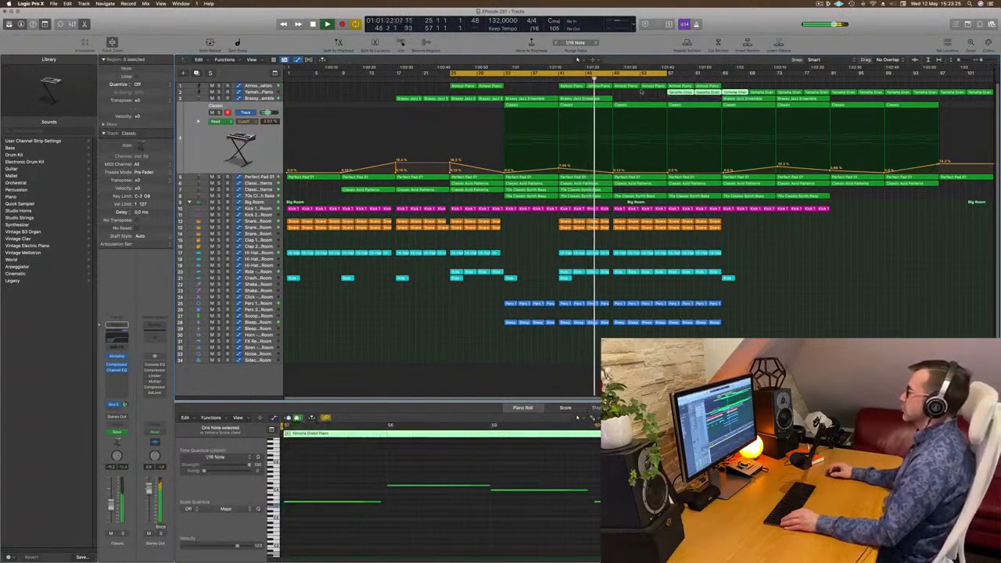
- Extend the cycle range to bar 65 and delete the Classic region between bars 57 and 65
{"action": "left_click", "coordinate": [645, 92]}
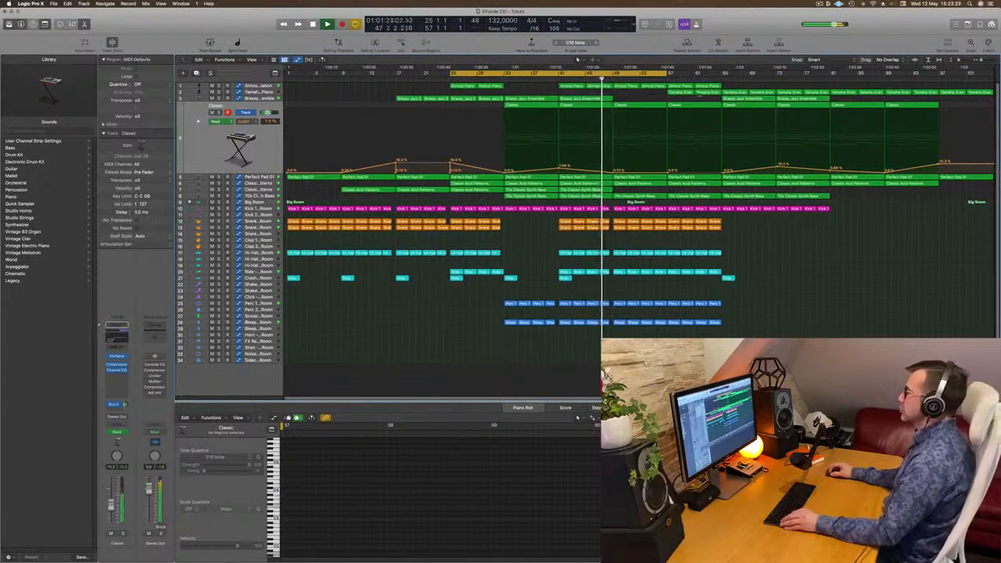
{"action": "left_click", "coordinate": [688, 93]}
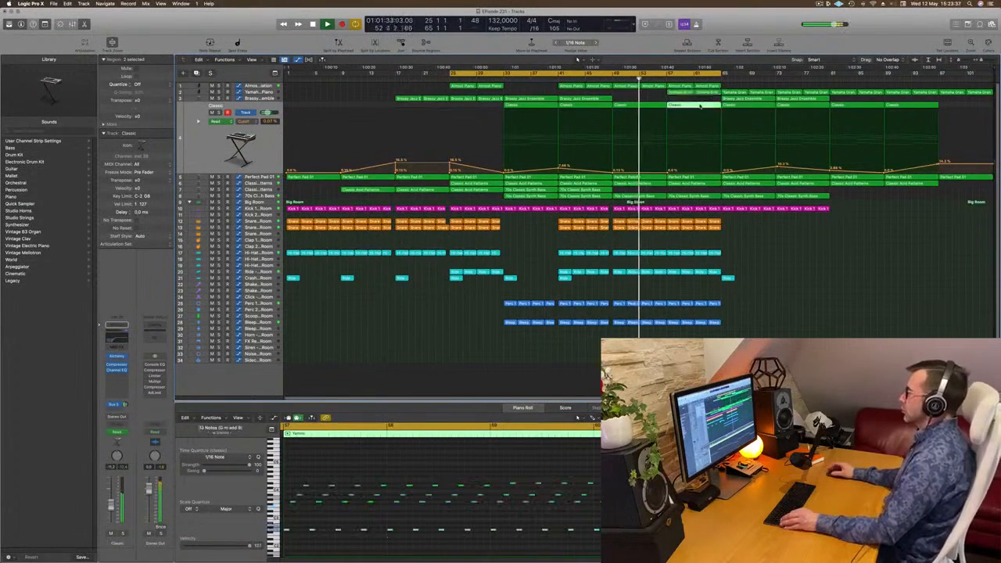
{"action": "left_click", "coordinate": [686, 110]}
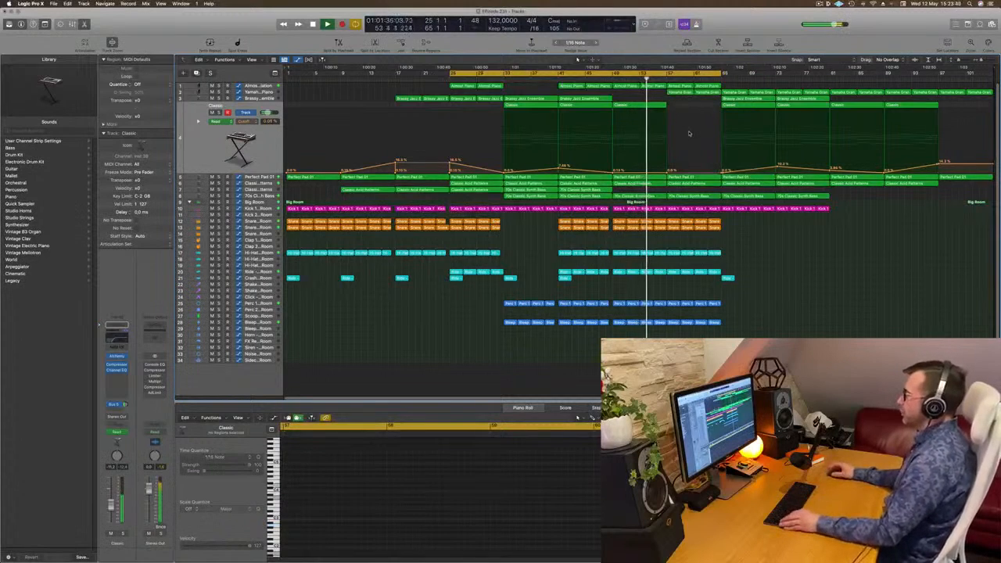
- Lower Perfect Pad 01's Cutoff automation point at bar 65 and restart playback near bar 48
{"action": "left_click", "coordinate": [259, 177]}
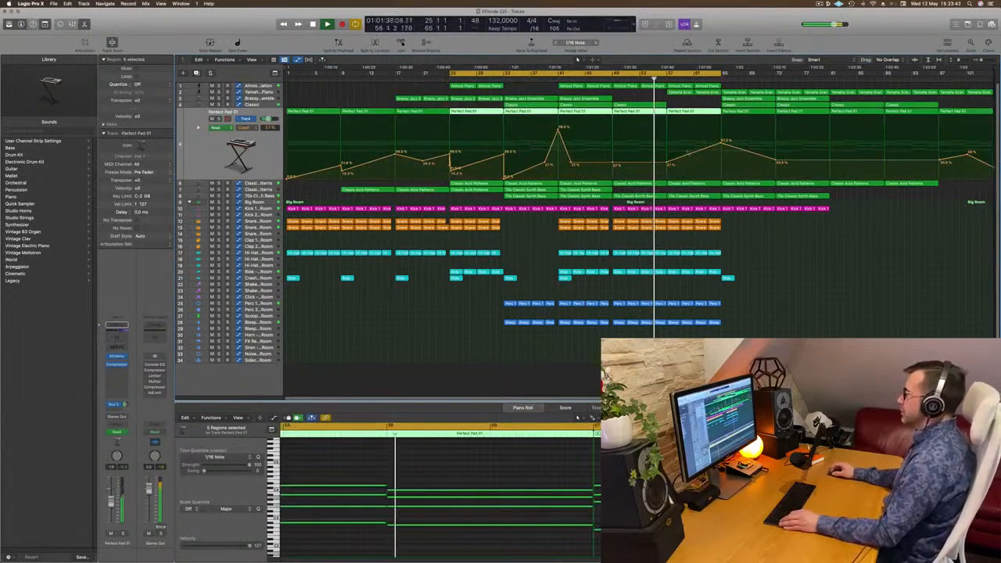
{"action": "left_click_drag", "start_coordinate": [721, 143], "coordinate": [721, 166]}
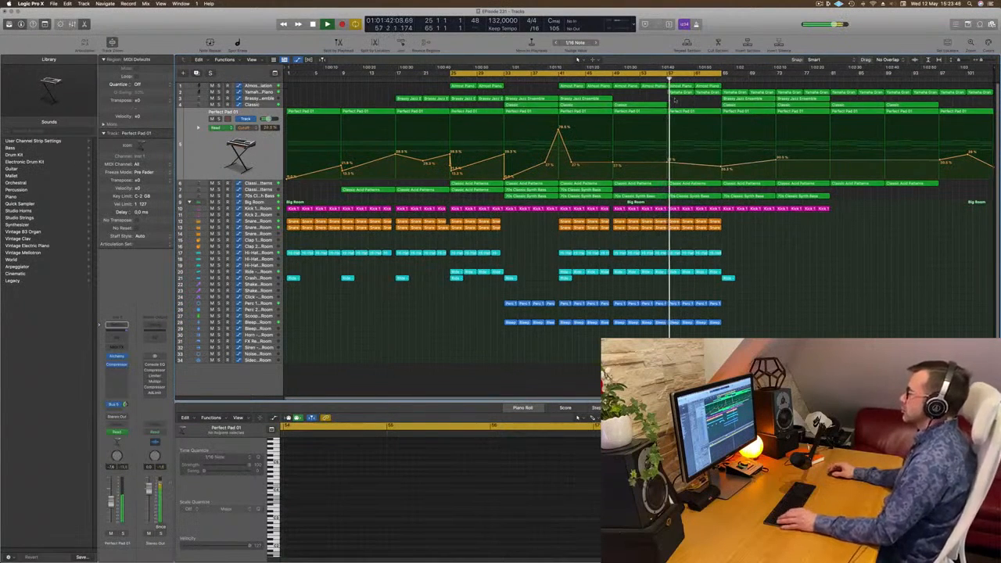
{"action": "left_click", "coordinate": [608, 78]}
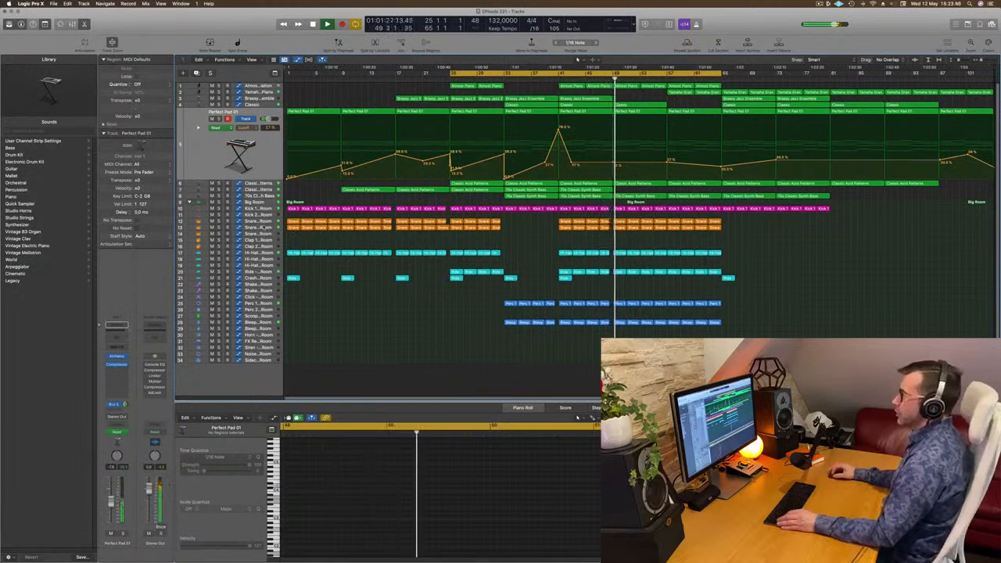
- Automate Snare 1 to fall from 70.4% at bar 49 to 0% at bar 57 and jump straight back to 70.4%
{"action": "left_click", "coordinate": [263, 226]}
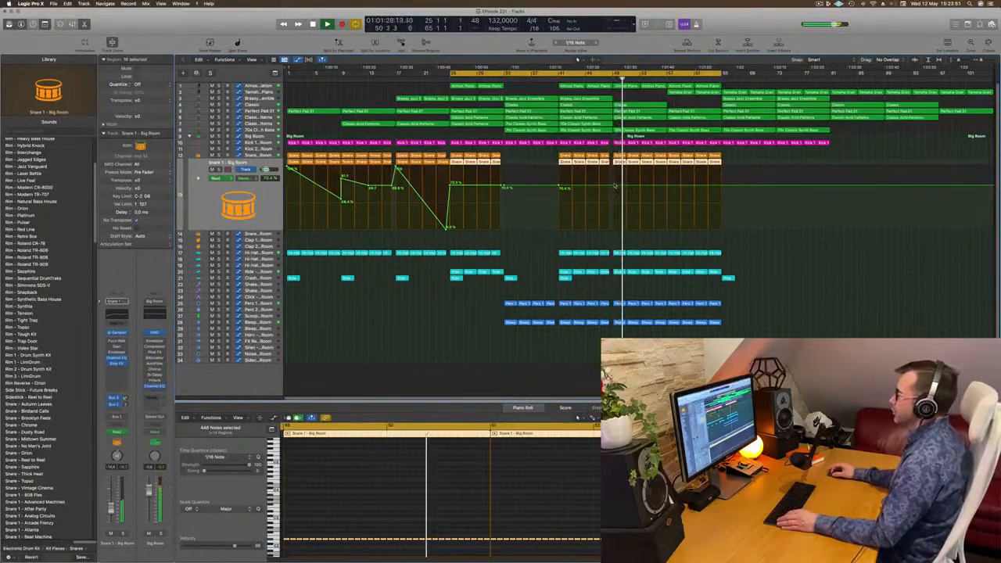
{"action": "left_click", "coordinate": [614, 186]}
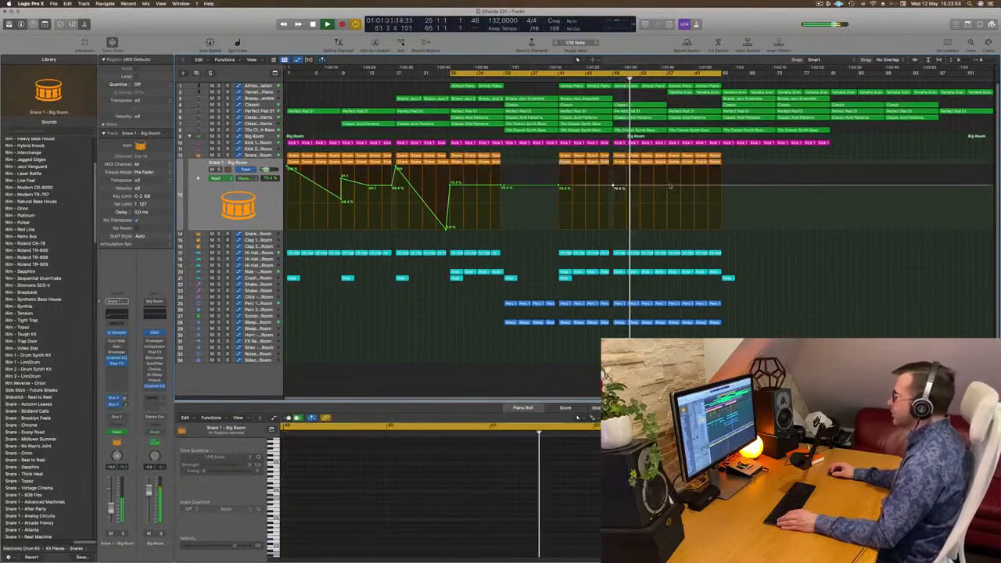
{"action": "left_click_drag", "start_coordinate": [670, 209], "coordinate": [668, 227]}
{"action": "left_click_drag", "start_coordinate": [671, 184], "coordinate": [667, 184]}
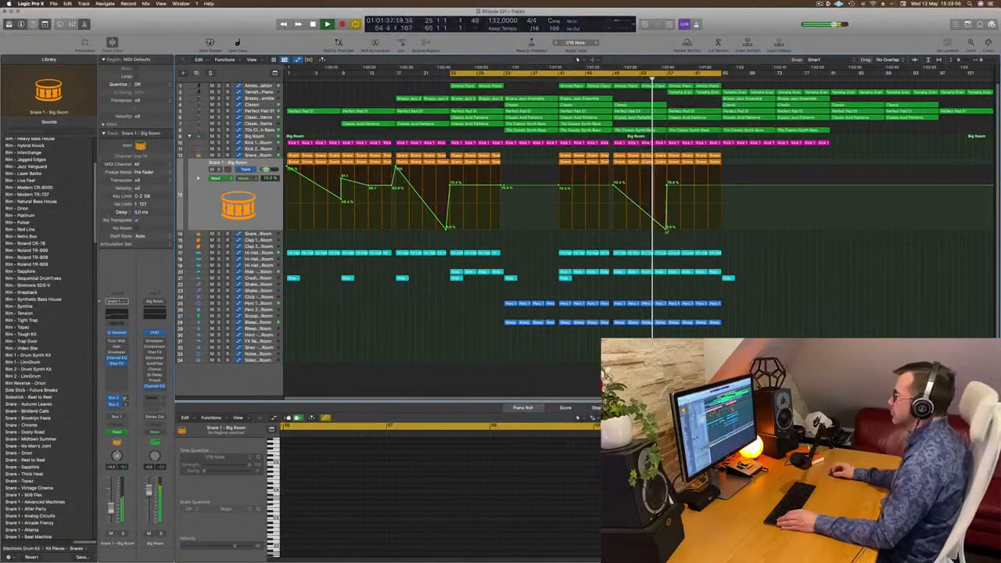
- Delete the last half bar or so before bar 57 from the hi-hat, ride, percussion and bleep regions
{"action": "key", "text": "super+Right"}
{"action": "key", "text": "super+Right"}
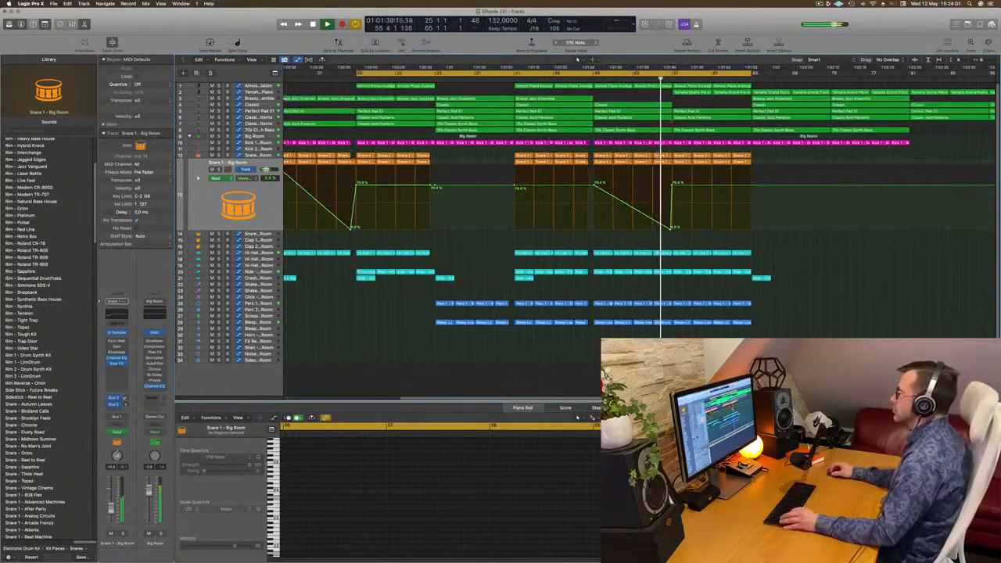
{"action": "key", "text": "super+Right"}
{"action": "key", "text": "super+Right"}
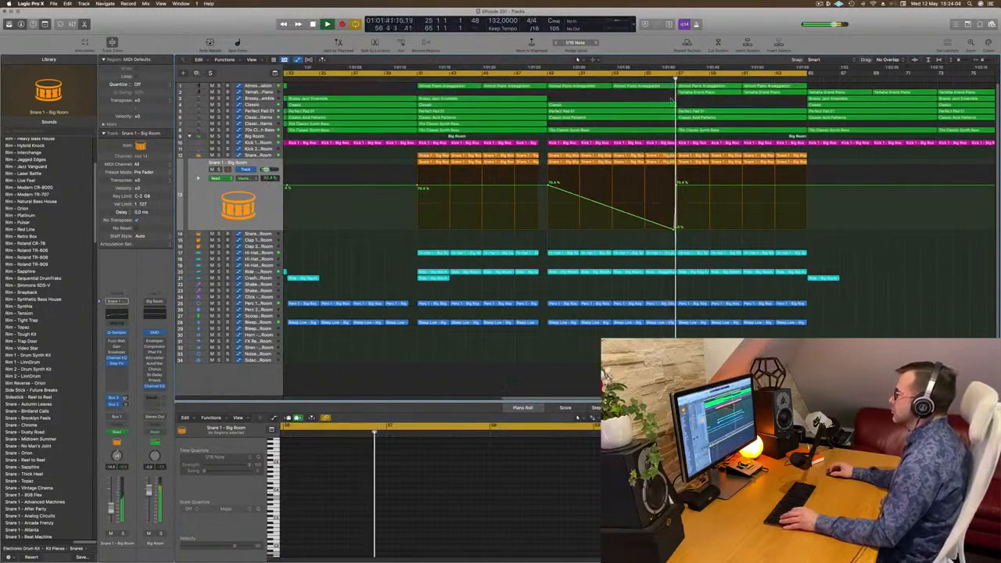
{"action": "left_click_drag", "start_coordinate": [669, 97], "coordinate": [676, 329]}
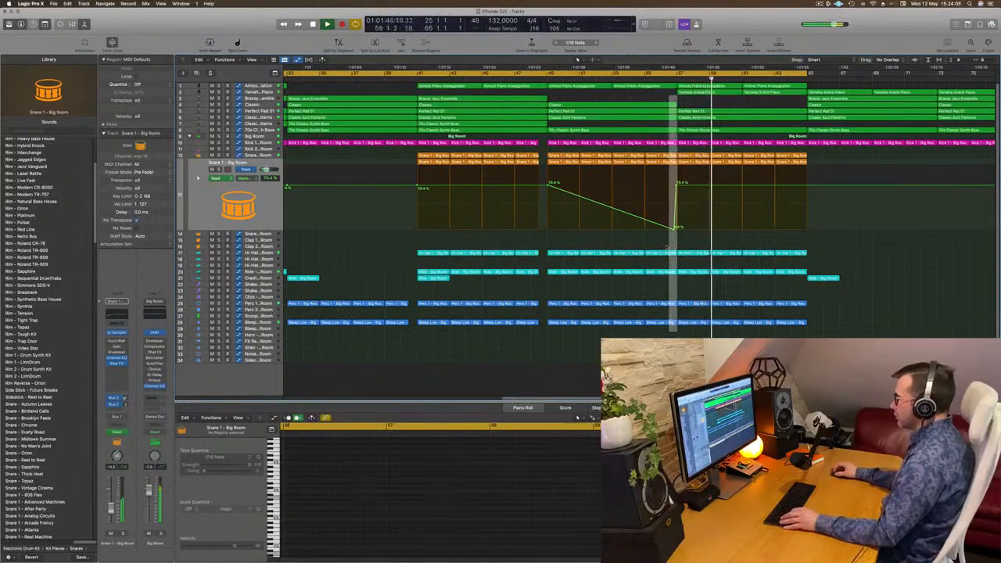
{"action": "left_click_drag", "start_coordinate": [666, 245], "coordinate": [674, 328]}
{"action": "key", "text": "Delete"}
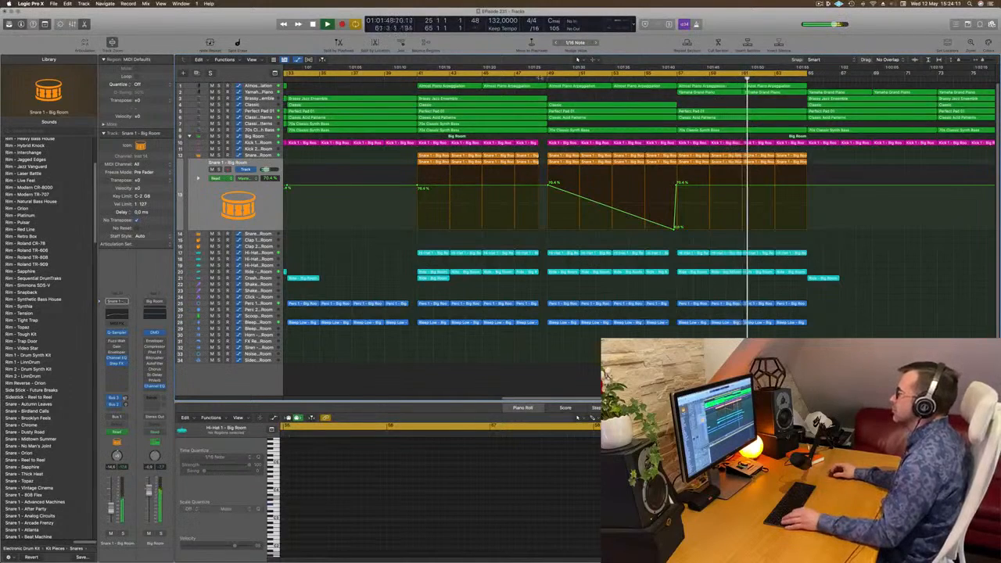
- Delete the last half bar or so before bar 57 from the synth, pad, bass and kick regions, splitting notes that cross the cut
{"action": "left_click", "coordinate": [540, 74]}
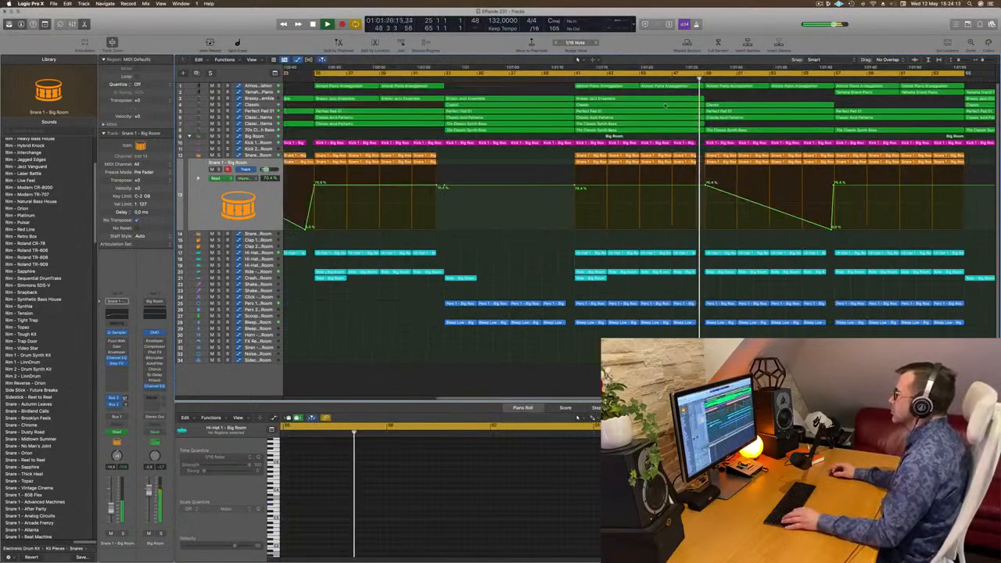
{"action": "left_click_drag", "start_coordinate": [826, 96], "coordinate": [833, 161]}
{"action": "left_click", "coordinate": [826, 109]}
{"action": "left_click_drag", "start_coordinate": [826, 109], "coordinate": [833, 239]}
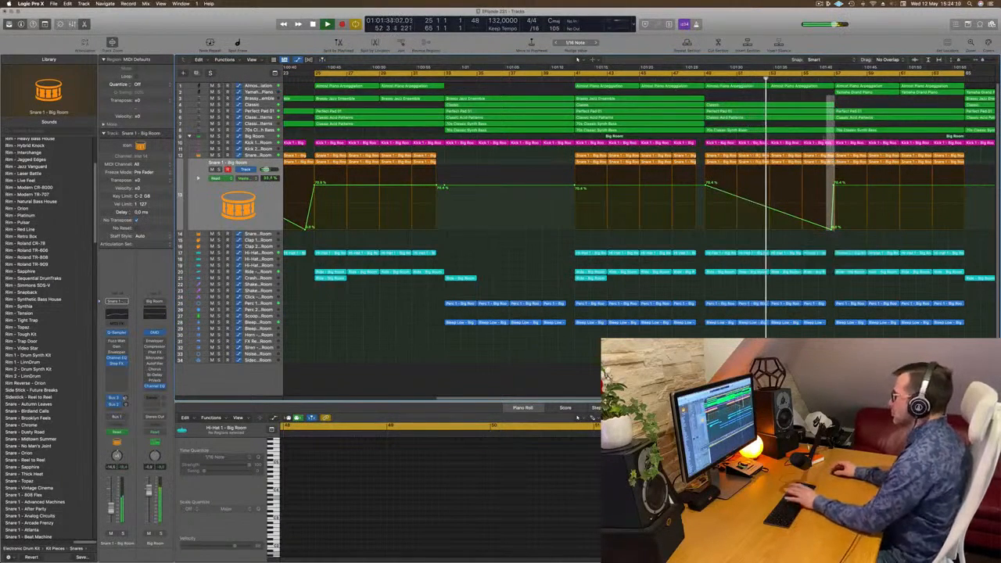
{"action": "key", "text": "Delete"}
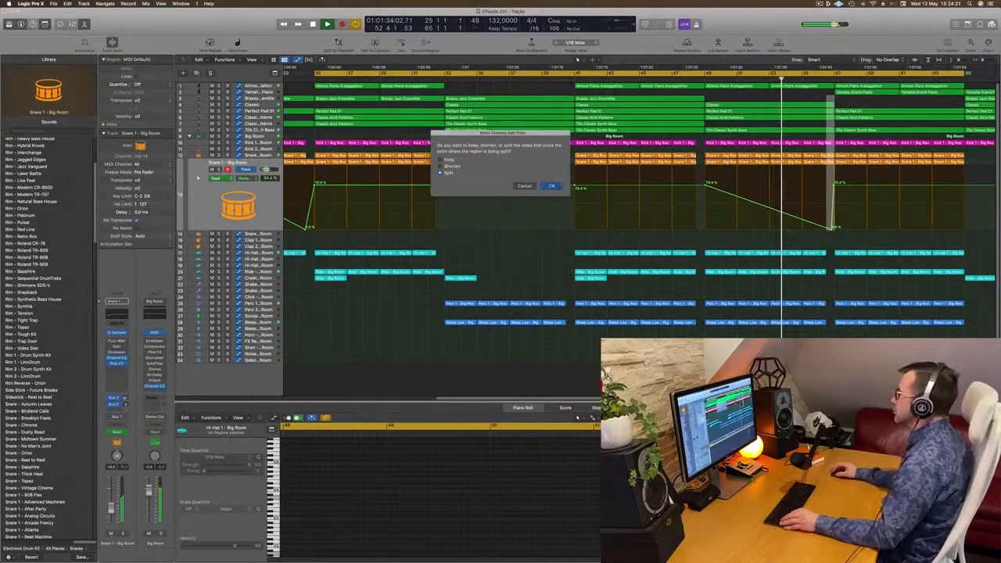
{"action": "left_click", "coordinate": [551, 185]}
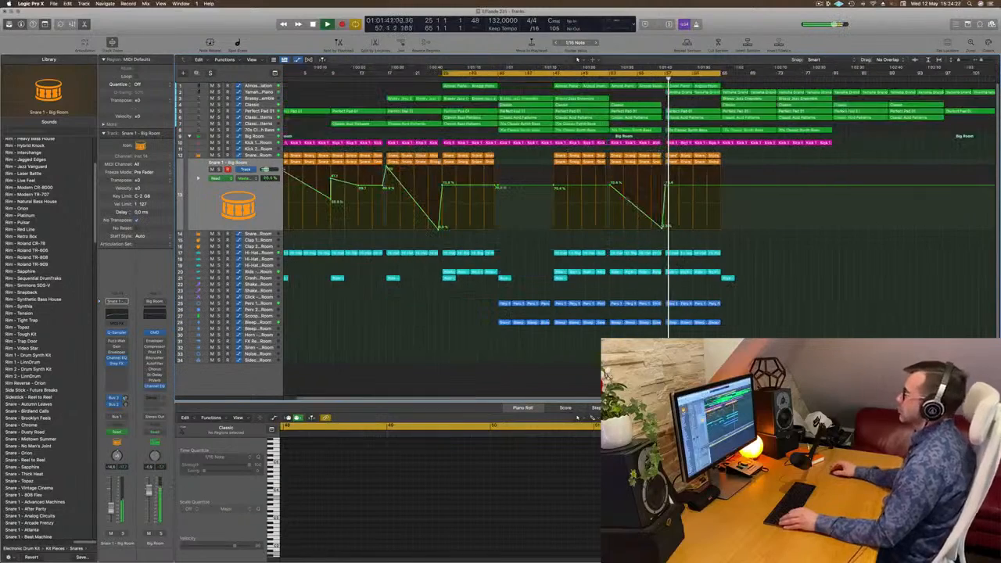
- Copy the Ride region on the Crash track from bar 41 to bar 57 and restart playback
{"action": "left_click", "coordinate": [563, 278]}
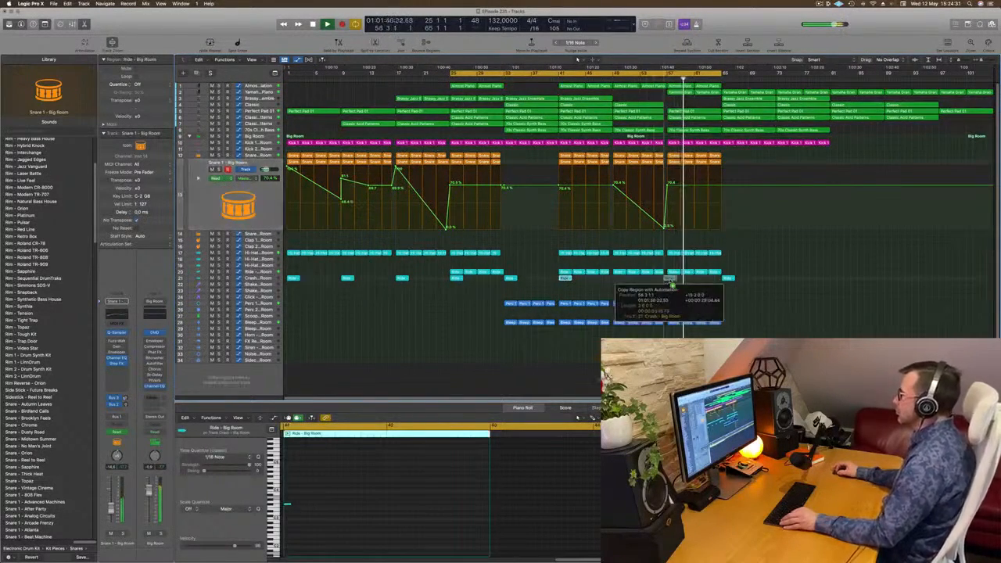
{"action": "left_click_drag", "start_coordinate": [674, 285], "coordinate": [672, 282]}
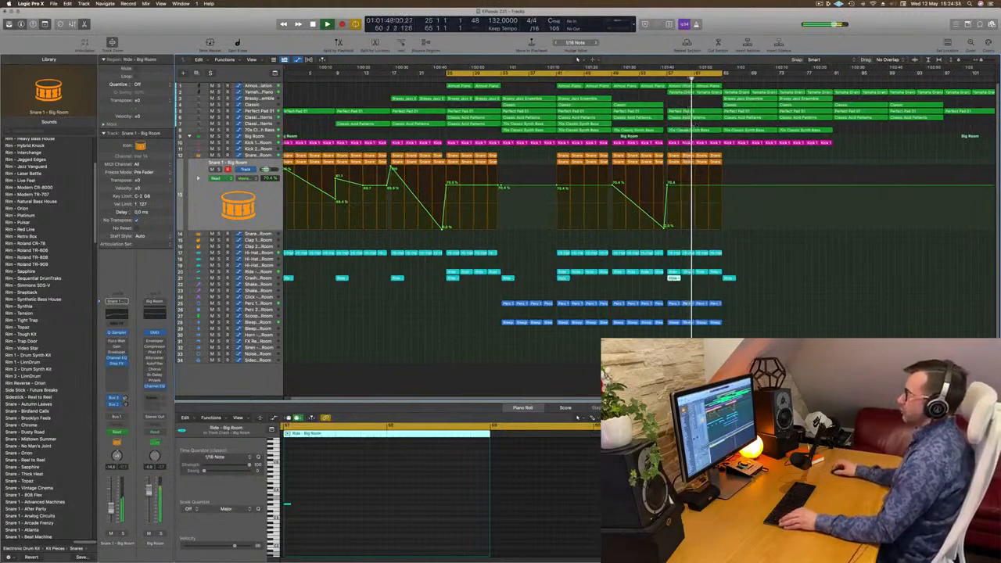
{"action": "left_click", "coordinate": [646, 95]}
{"action": "key", "text": "space"}
{"action": "key", "text": "space"}
- Set the cycle range to bars 57 to 65 and repeat that whole section into bars 65 to 73
{"action": "left_click", "coordinate": [674, 78]}
{"action": "left_click", "coordinate": [671, 73]}
{"action": "left_click_drag", "start_coordinate": [669, 74], "coordinate": [721, 77]}
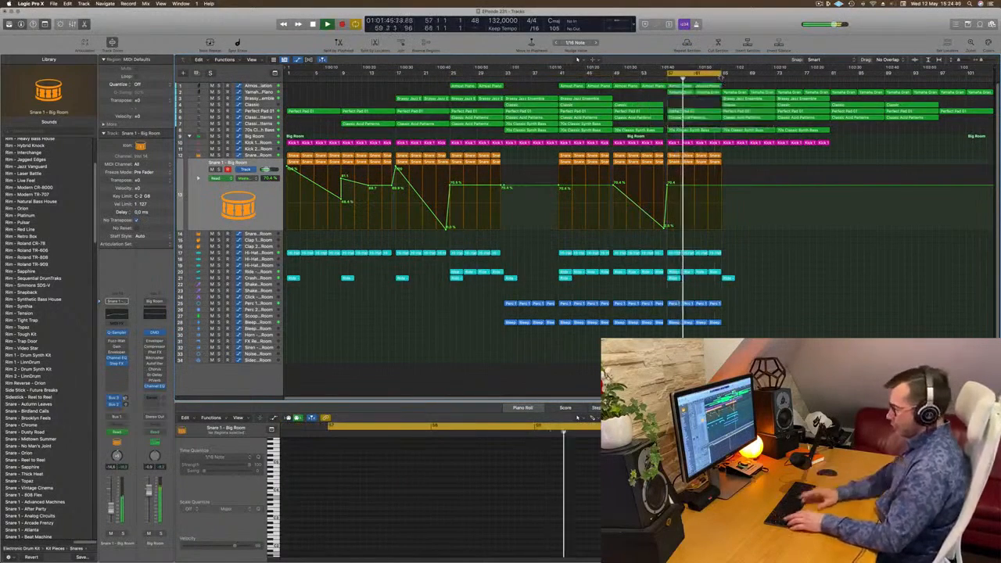
{"action": "key", "text": "ctrl+super+r"}
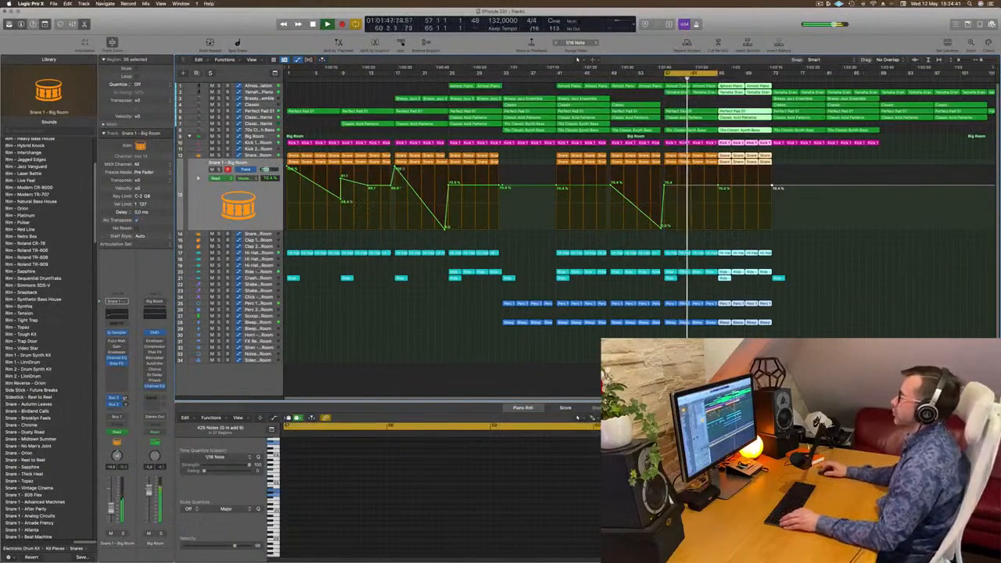
{"action": "key", "text": "super+Left"}
{"action": "left_click", "coordinate": [655, 103]}
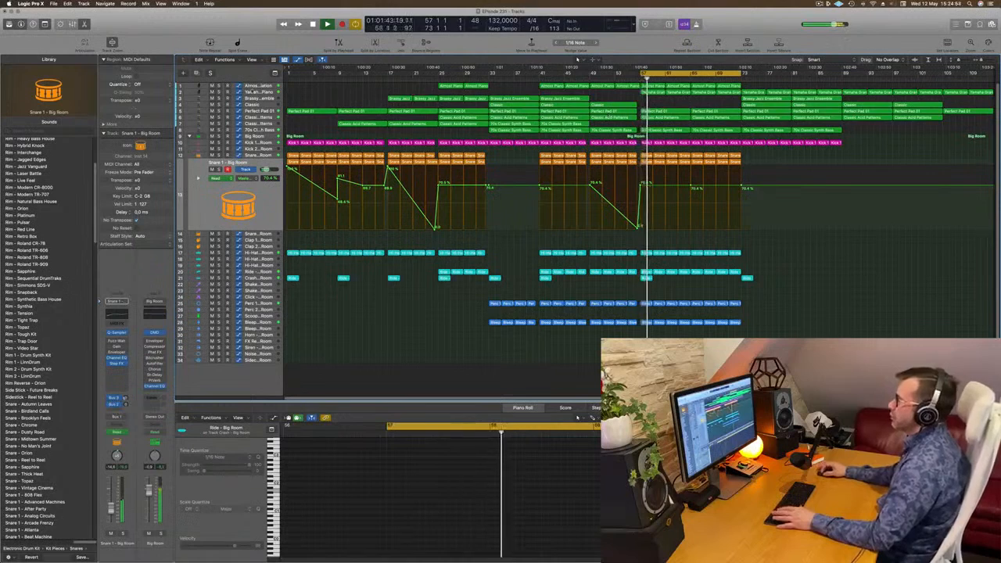
- Delete the Almost Piano Arpeggiation regions between bars 57 and 65 and restart playback
{"action": "left_click", "coordinate": [266, 85]}
{"action": "left_click", "coordinate": [753, 85]}
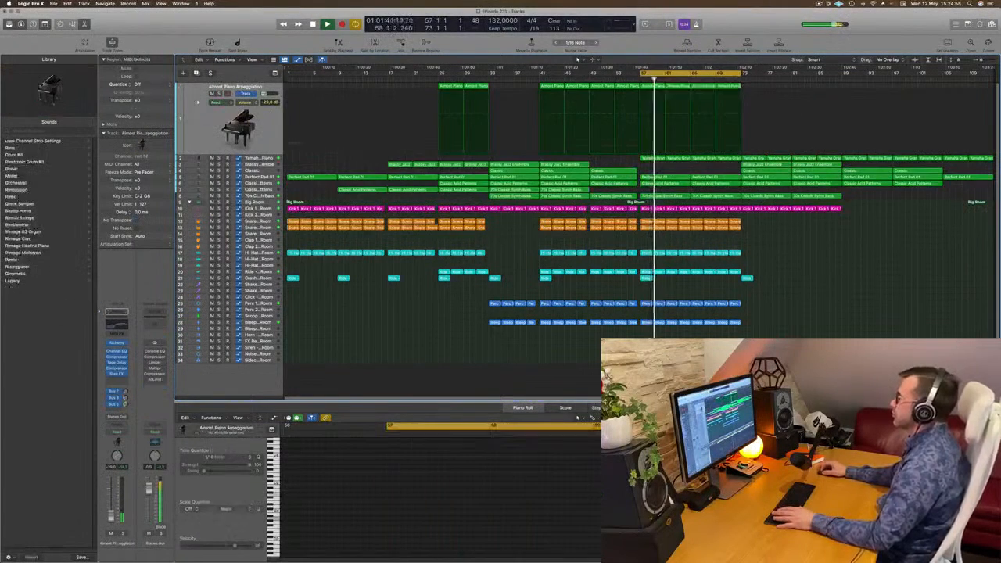
{"action": "left_click", "coordinate": [648, 88]}
{"action": "key", "text": "BackSpace"}
{"action": "key", "text": "space"}
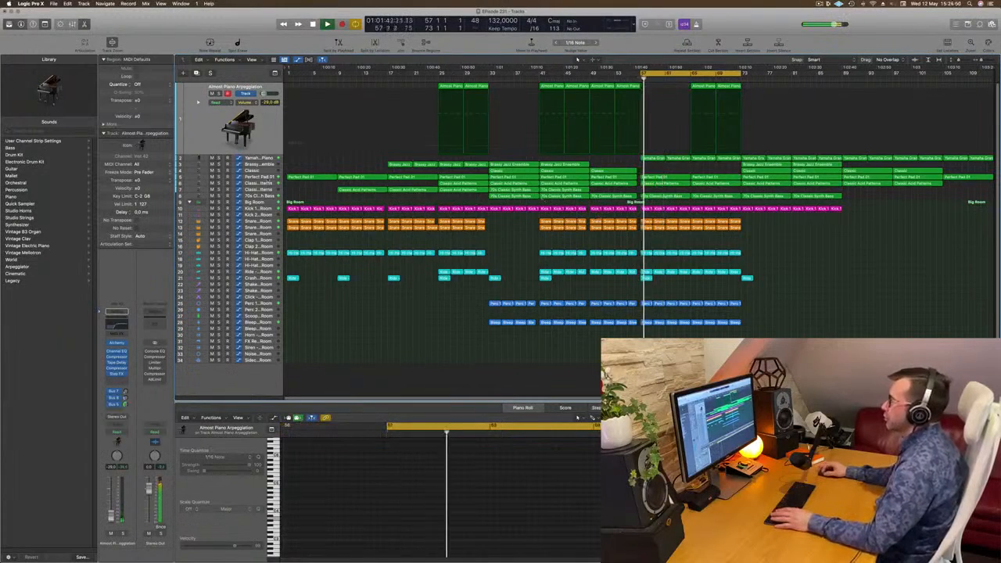
- Drop the Cutoff automation of the Classic Acid Patterns track below Perfect Pad 01 at bar 57 so it climbs again towards bar 65
{"action": "left_click", "coordinate": [266, 178]}
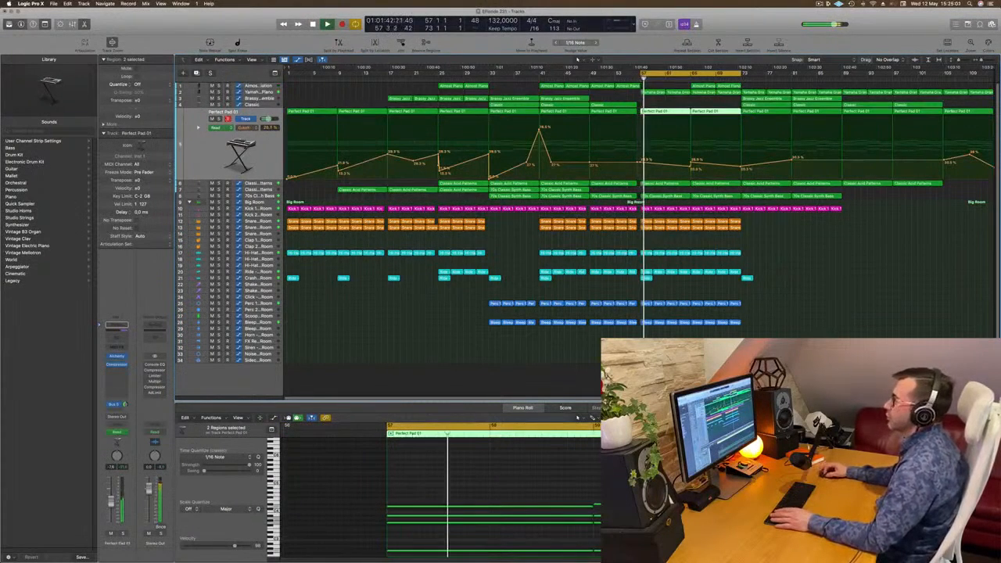
{"action": "key", "text": "s"}
{"action": "key", "text": "s"}
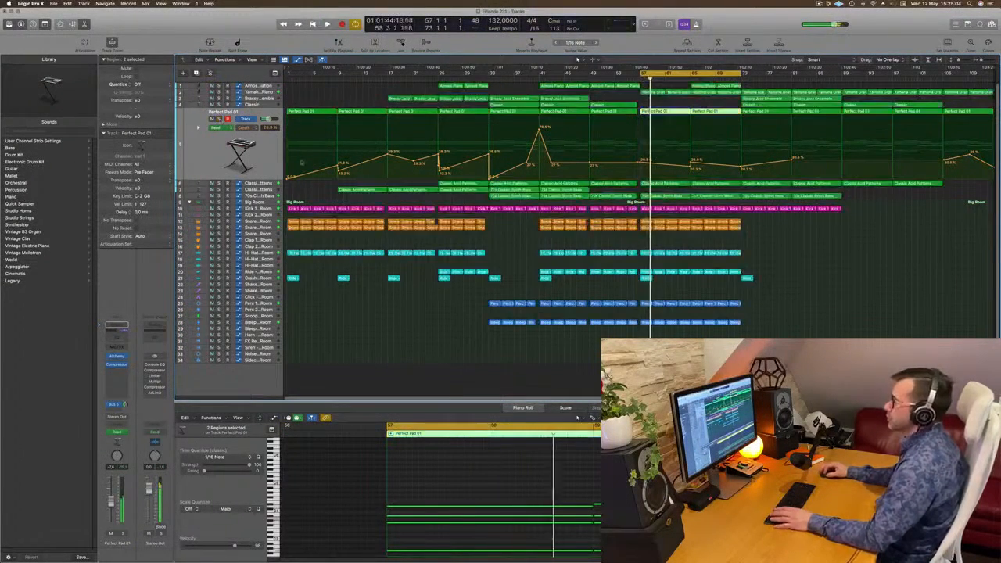
{"action": "key", "text": "Down"}
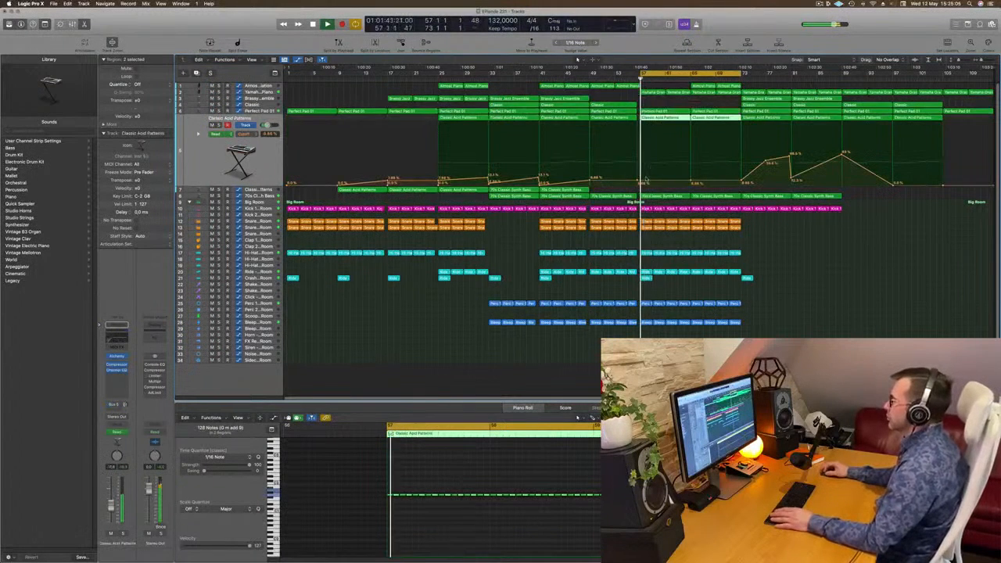
{"action": "left_click", "coordinate": [639, 186]}
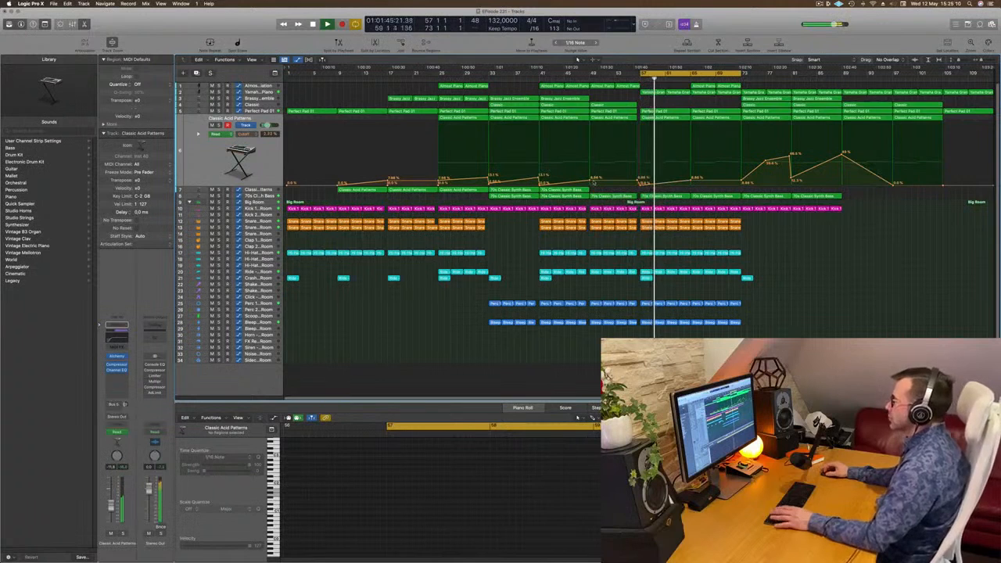
{"action": "left_click", "coordinate": [559, 191]}
{"action": "left_click_drag", "start_coordinate": [559, 191], "coordinate": [606, 192]}
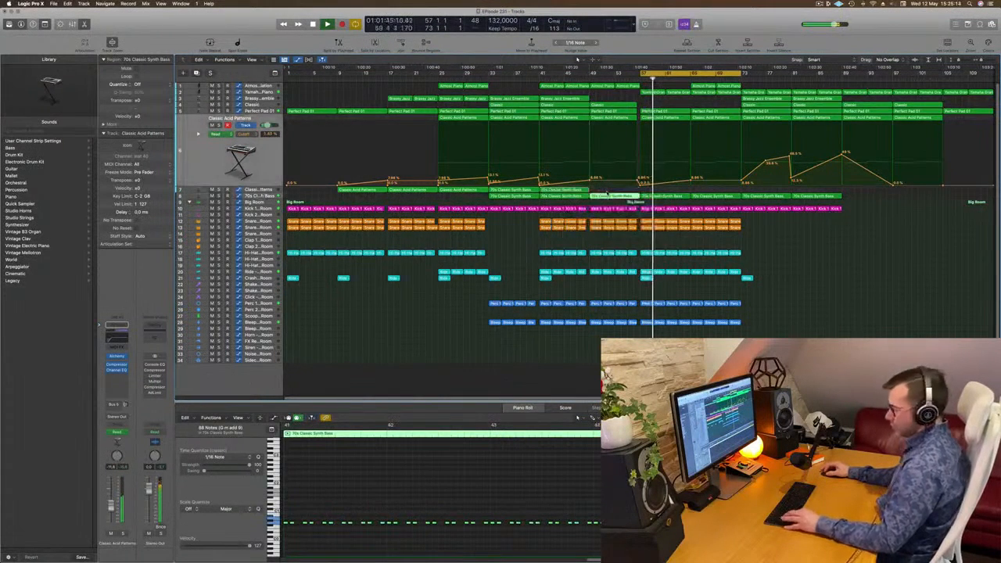
{"action": "key", "text": "super+z"}
- Copy the 70s Classic Synth Bass region on track 7 to bars 49, 57 and 65 and restart playback
{"action": "left_click", "coordinate": [512, 190]}
{"action": "left_click_drag", "start_coordinate": [505, 190], "coordinate": [607, 192]}
{"action": "left_click", "coordinate": [839, 274]}
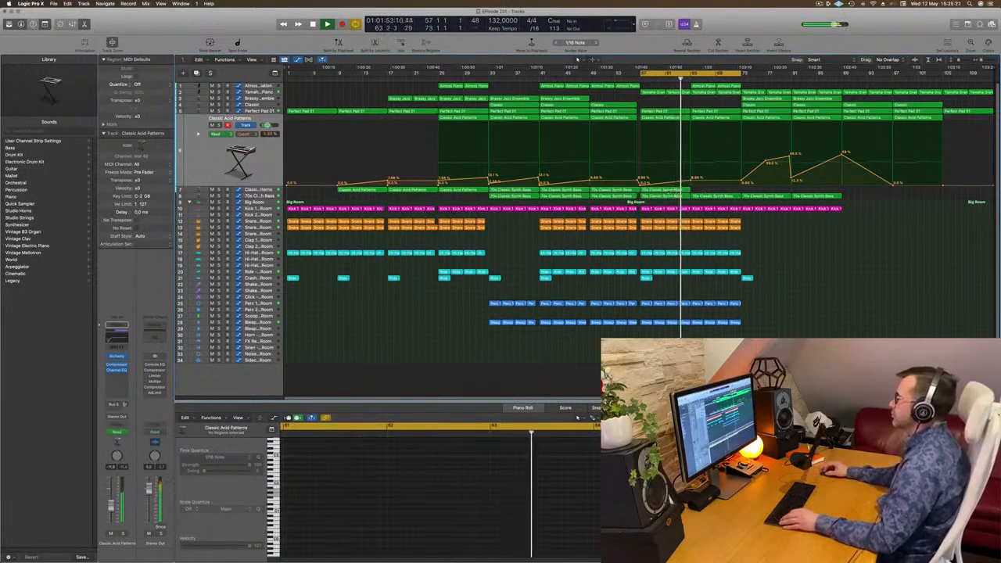
{"action": "left_click_drag", "start_coordinate": [684, 192], "coordinate": [733, 193]}
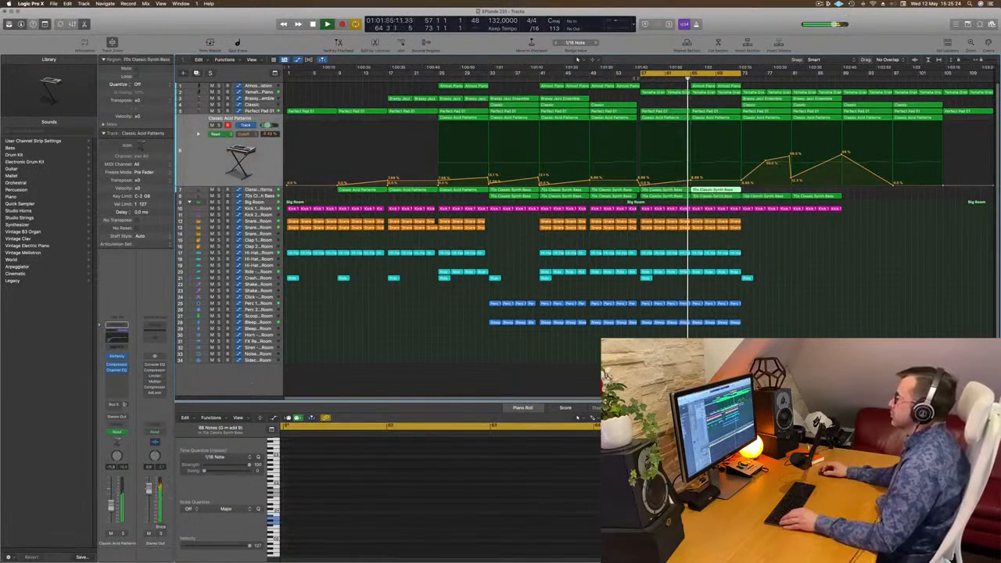
{"action": "key", "text": "space"}
{"action": "key", "text": "space"}
{"action": "left_click", "coordinate": [687, 241]}
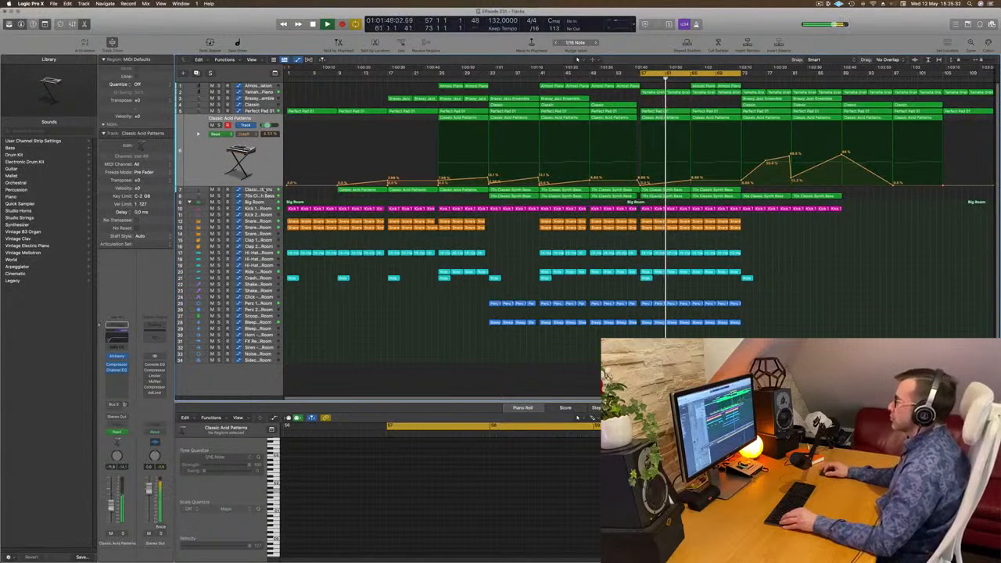
- Reshape track 7's Cutoff automation to rise from bar 57 to a peak at bar 65 and fall back by bar 73
{"action": "left_click", "coordinate": [266, 190]}
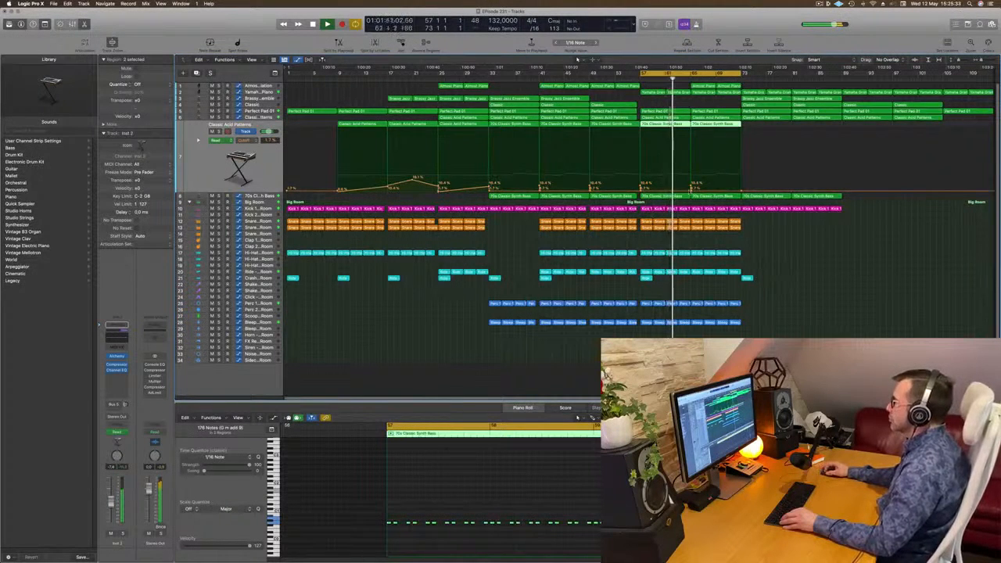
{"action": "left_click", "coordinate": [689, 191]}
{"action": "left_click_drag", "start_coordinate": [690, 188], "coordinate": [691, 181]}
{"action": "left_click", "coordinate": [688, 190]}
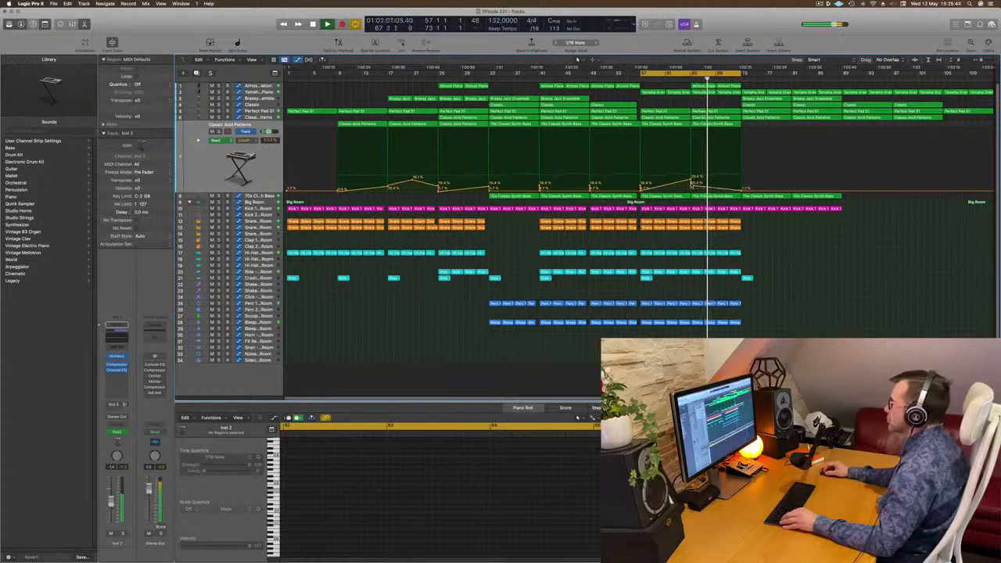
{"action": "key", "text": "space"}
{"action": "key", "text": "space"}
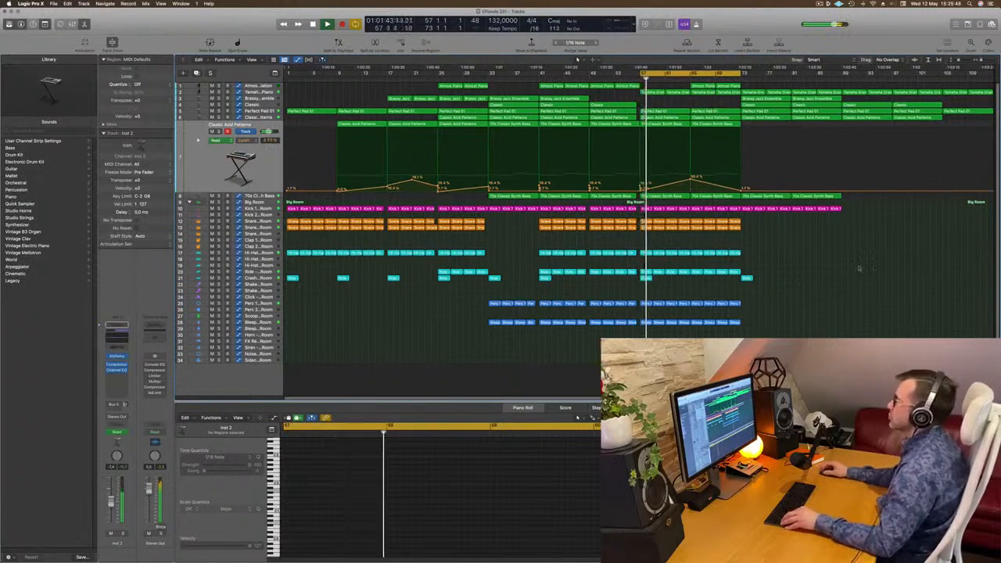
{"action": "key", "text": "super+Right"}
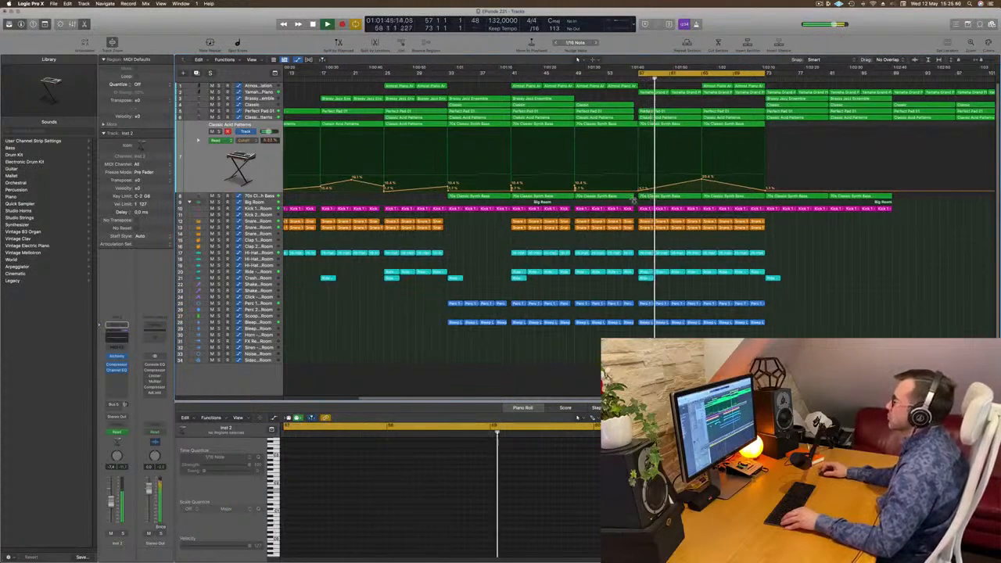
{"action": "key", "text": "super+Left"}
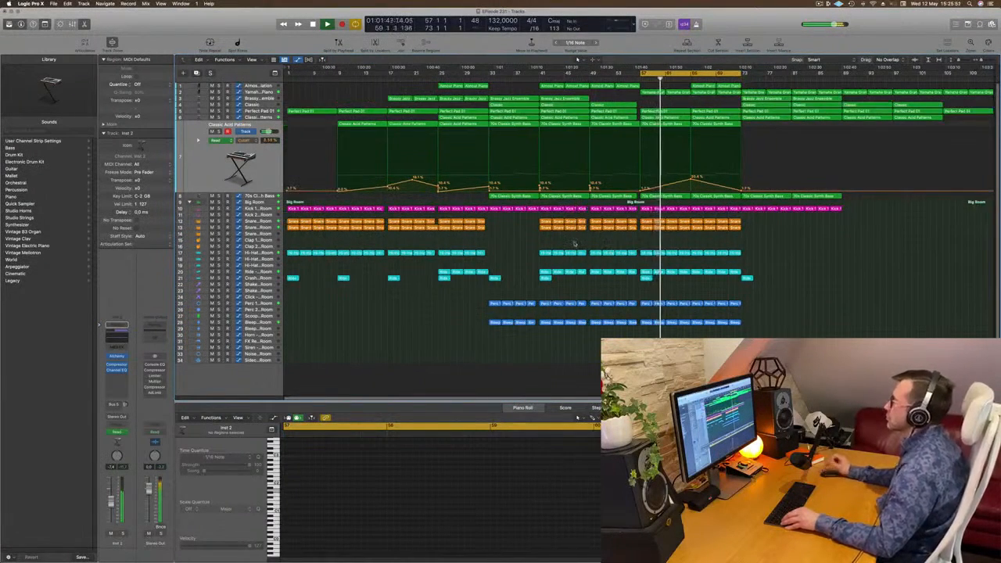
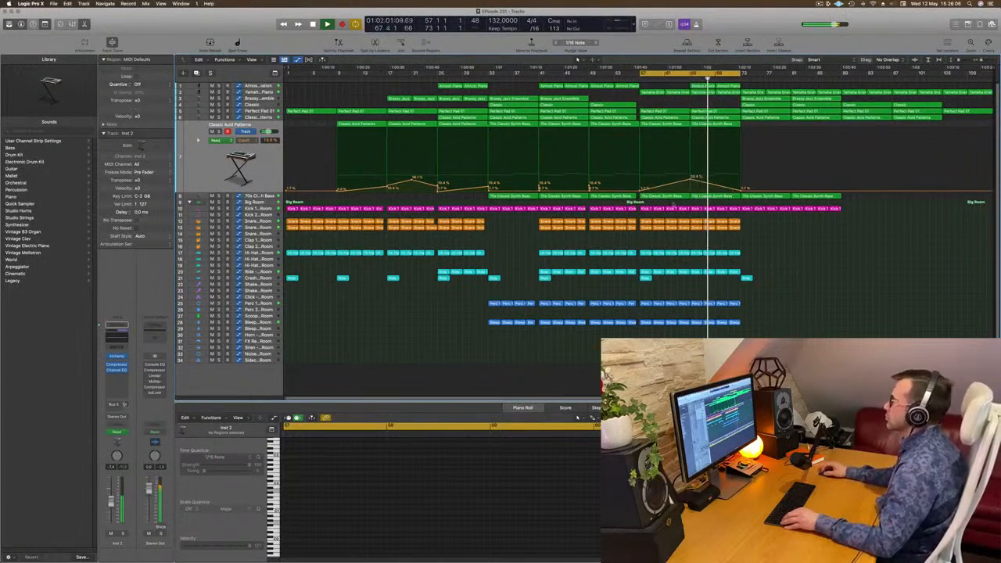
- Automate Snare 1 to fall from 70.4% at bar 65 until about bar 71 and rise to 100% at bar 73
{"action": "left_click", "coordinate": [270, 228]}
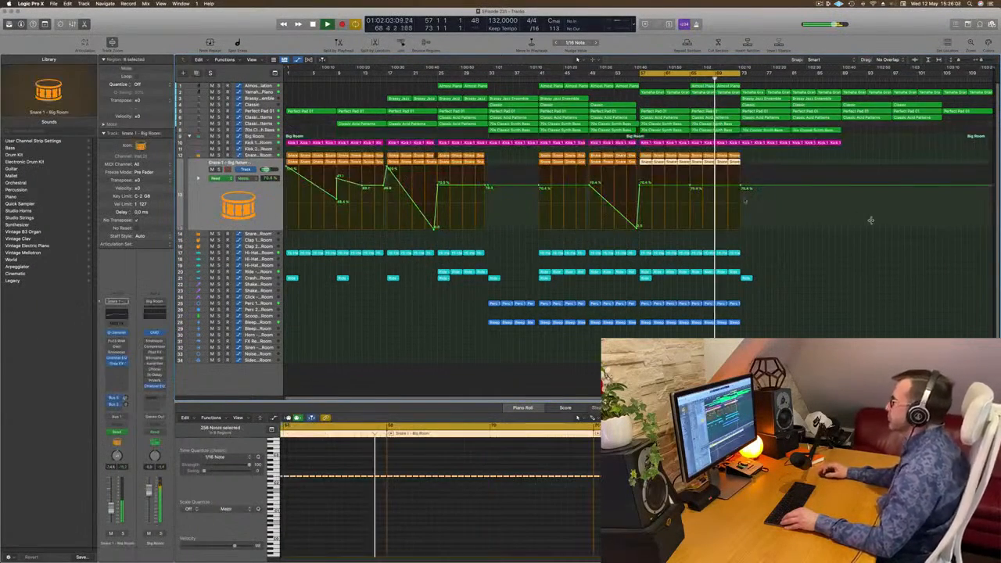
{"action": "left_click_drag", "start_coordinate": [741, 188], "coordinate": [740, 166]}
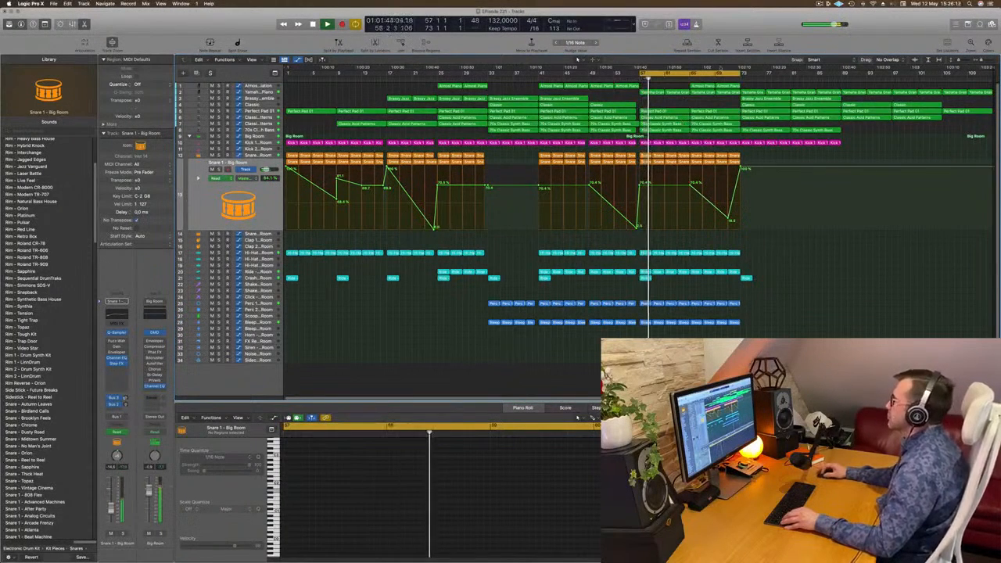
- Extend the cycle range from bar 57 to bar 89 and play on from about bar 72
{"action": "left_click_drag", "start_coordinate": [741, 73], "coordinate": [639, 75]}
{"action": "left_click_drag", "start_coordinate": [741, 73], "coordinate": [838, 80]}
{"action": "key", "text": "space"}
{"action": "key", "text": "space"}
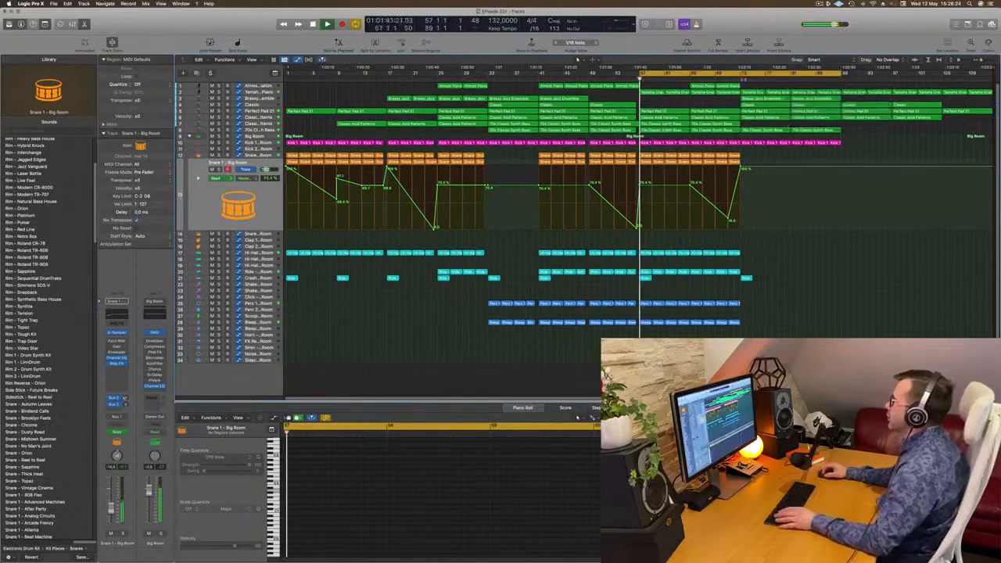
{"action": "left_click", "coordinate": [735, 80]}
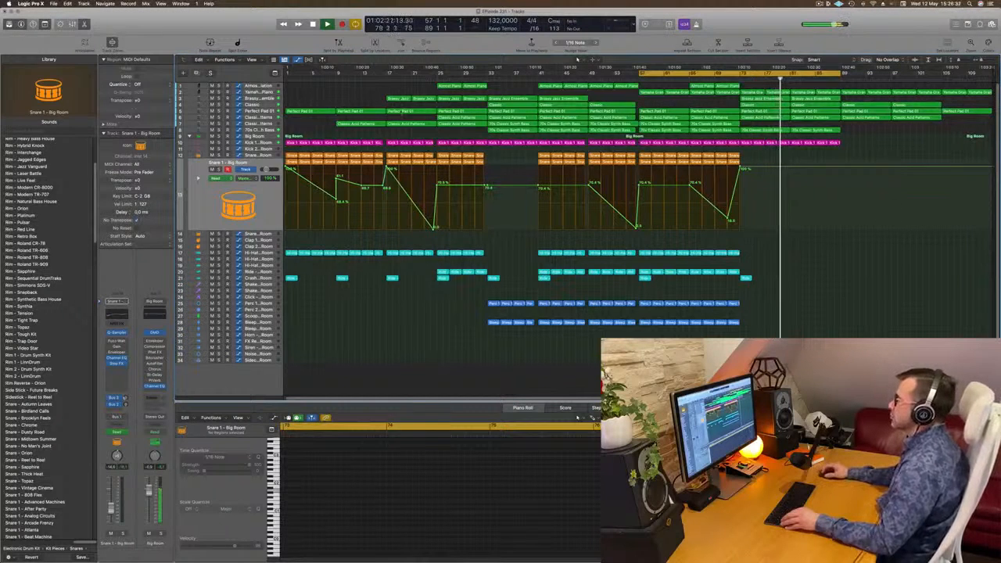
- Automate Kick 1's volume to fade out from bar 81 to bar 89 and return to its earlier level around bar 91
{"action": "left_click", "coordinate": [259, 143]}
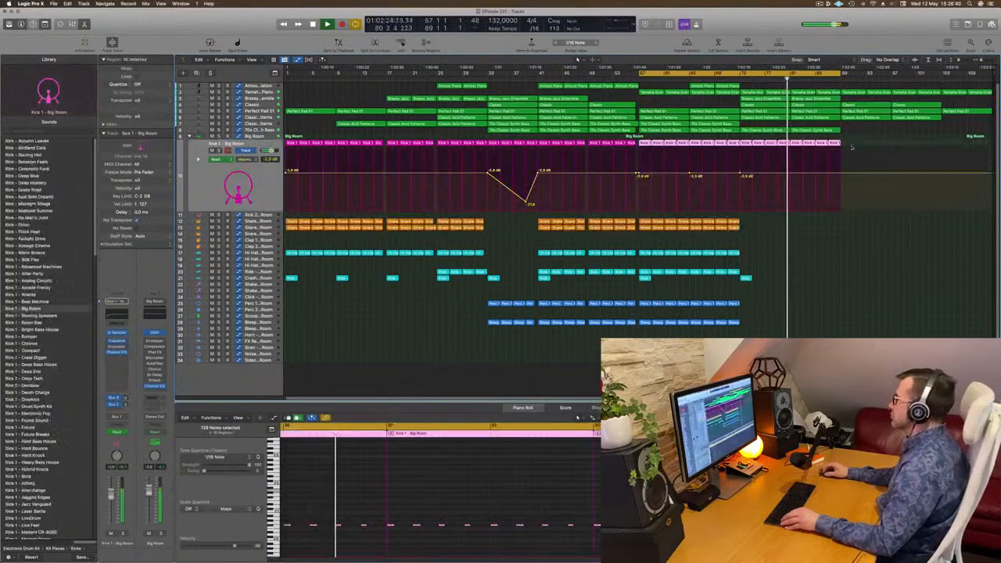
{"action": "left_click", "coordinate": [791, 174]}
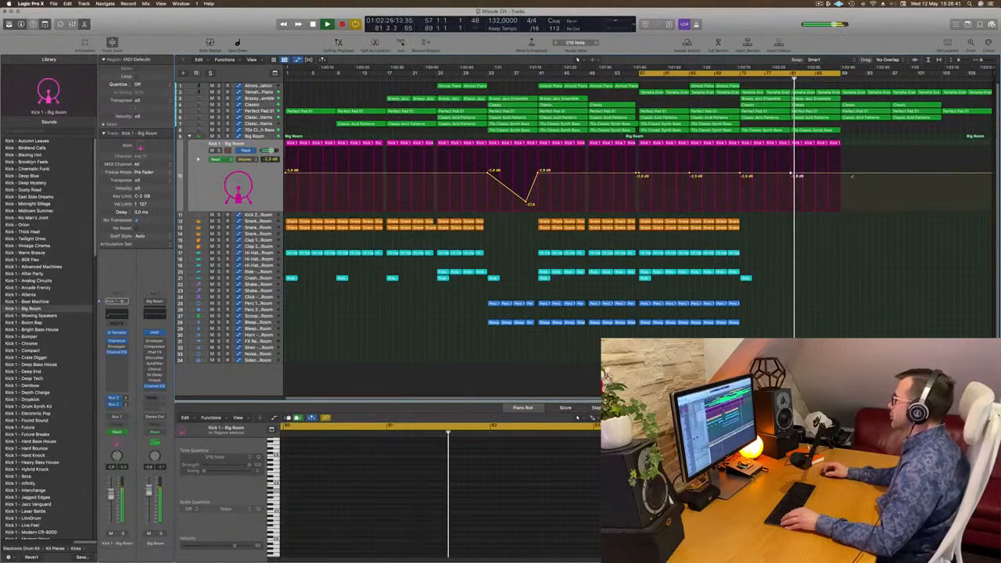
{"action": "left_click", "coordinate": [842, 174]}
{"action": "left_click_drag", "start_coordinate": [841, 173], "coordinate": [842, 210]}
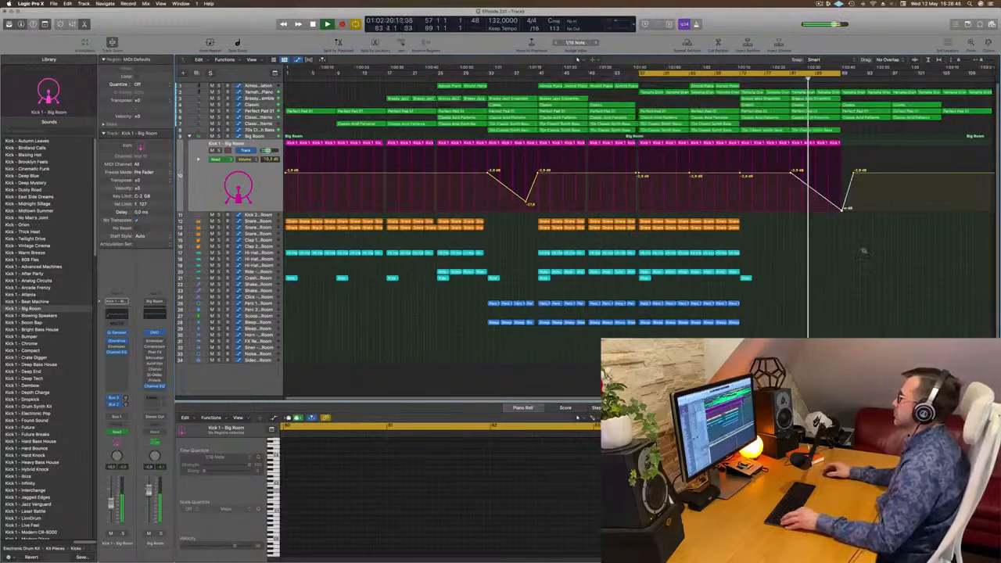
- Extend the cycle range to about bar 105 and move playback to bar 81
{"action": "left_click_drag", "start_coordinate": [840, 74], "coordinate": [941, 74]}
{"action": "scroll", "coordinate": [873, 317], "scroll_direction": "left", "scroll_amount": 1}
{"action": "scroll", "coordinate": [894, 308], "scroll_direction": "up", "scroll_amount": 3}
{"action": "scroll", "coordinate": [895, 308], "scroll_direction": "down", "scroll_amount": 3}
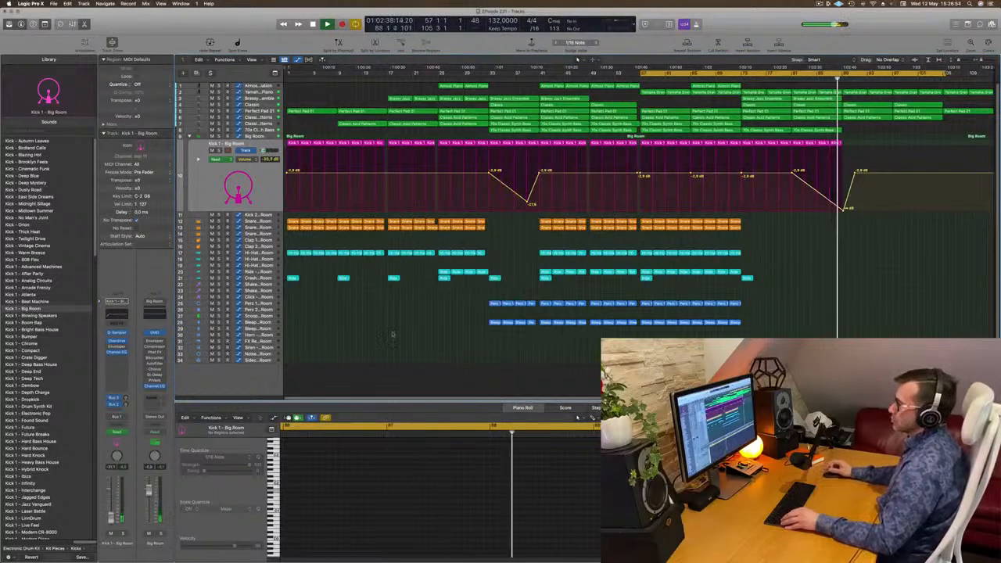
{"action": "left_click", "coordinate": [734, 322]}
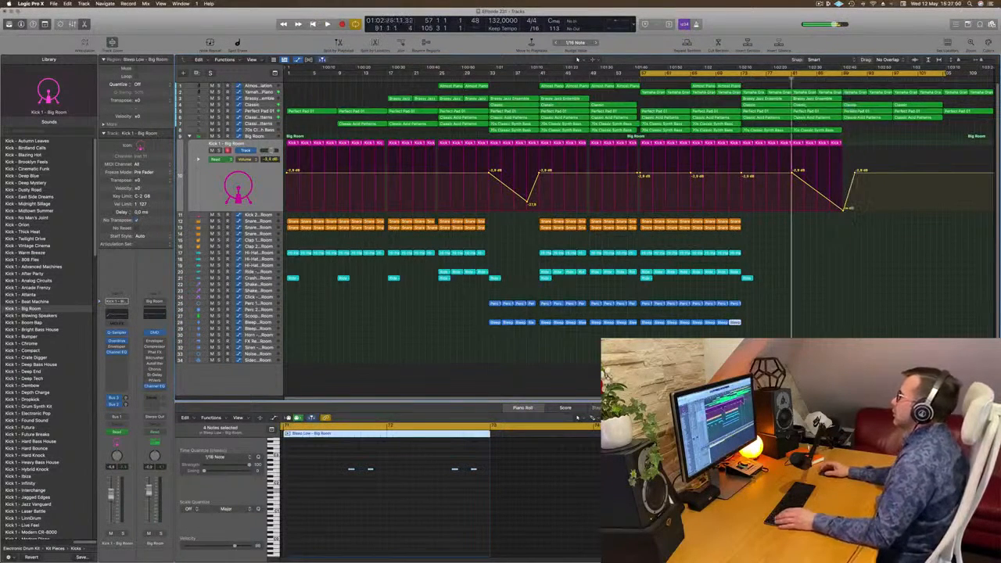
{"action": "left_click", "coordinate": [788, 79]}
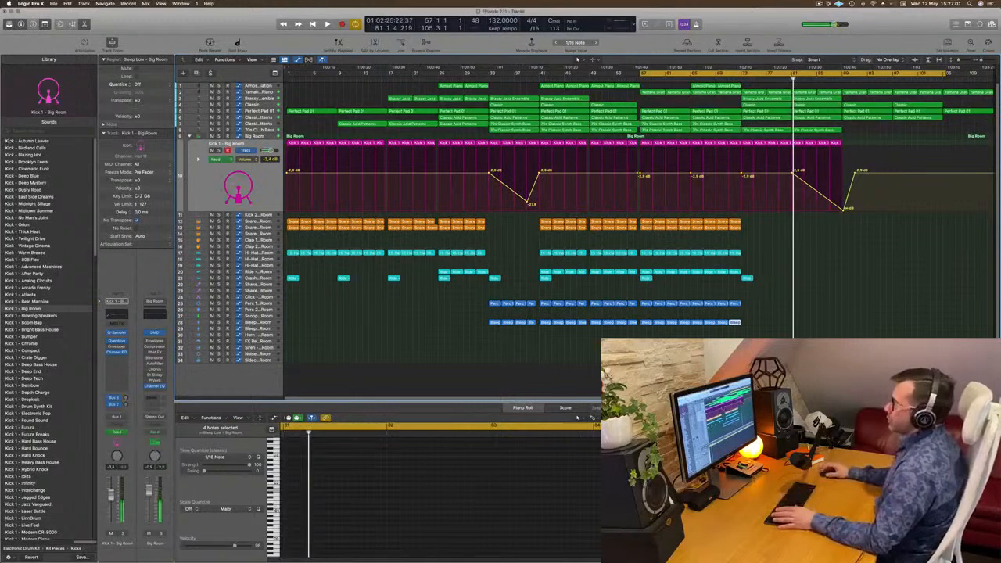
- Hold Kick 1's volume at silence from bar 89 onward and extend its regions to bar 97
{"action": "left_click", "coordinate": [210, 198]}
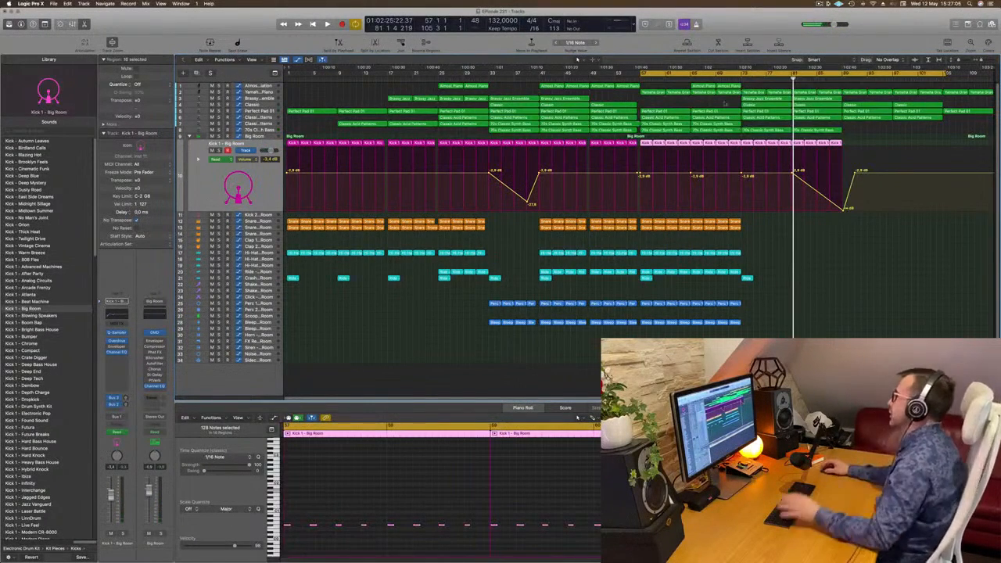
{"action": "key", "text": "space"}
{"action": "left_click", "coordinate": [829, 79]}
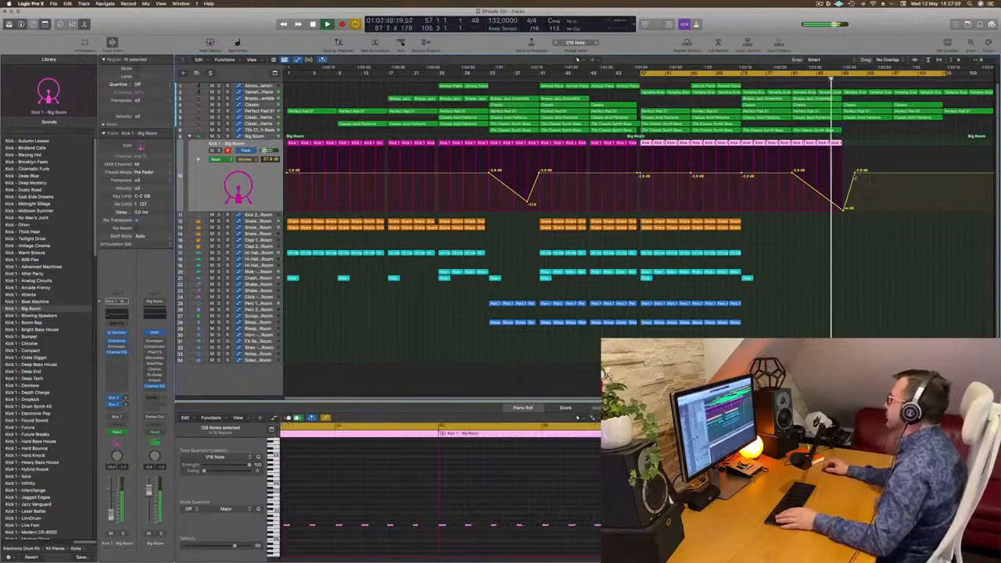
{"action": "left_click_drag", "start_coordinate": [854, 172], "coordinate": [854, 214]}
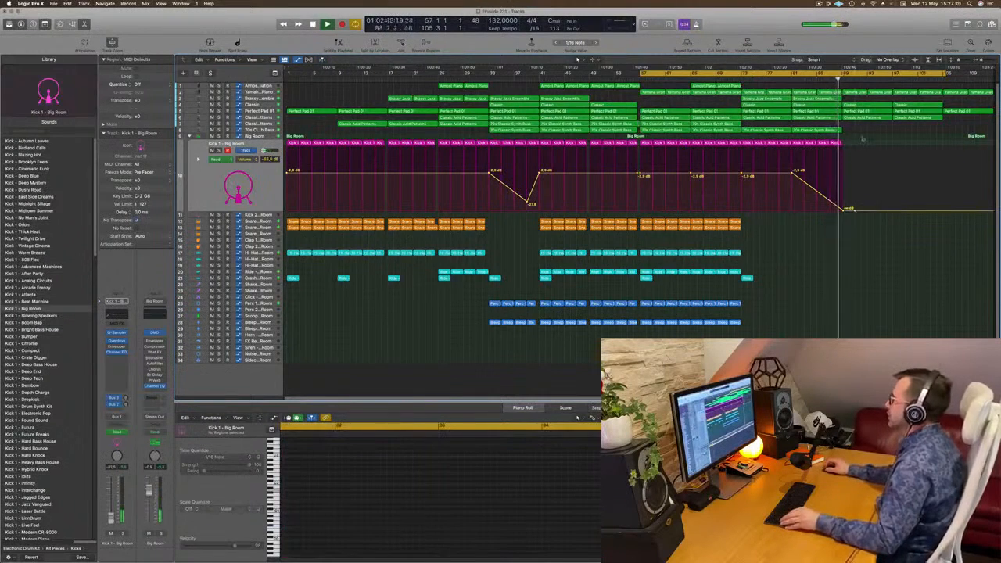
{"action": "left_click_drag", "start_coordinate": [857, 141], "coordinate": [843, 209]}
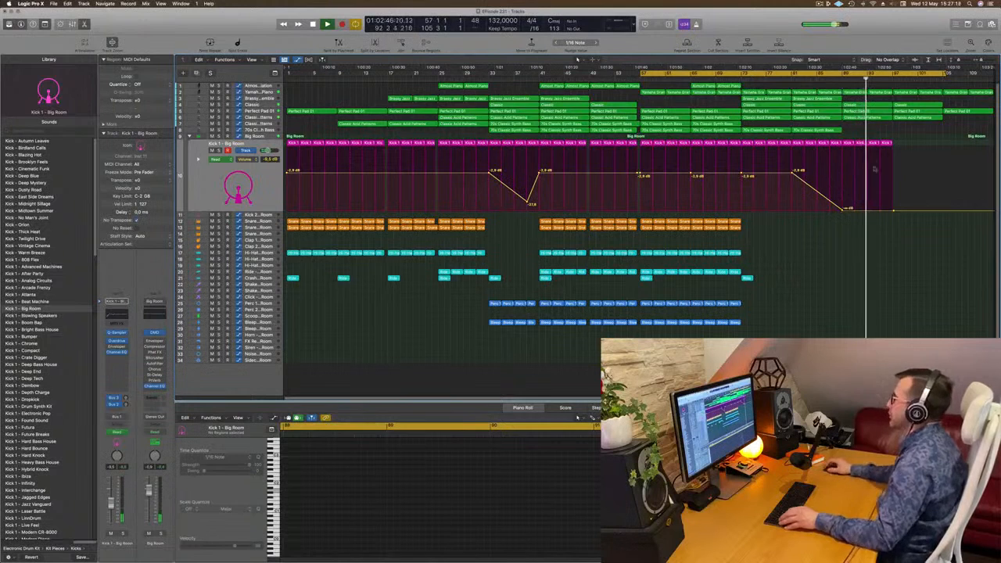
- Repeat the four Kick 1 regions at bar 89 twice and extend the cycle range to bar 113
{"action": "left_click_drag", "start_coordinate": [910, 144], "coordinate": [852, 146]}
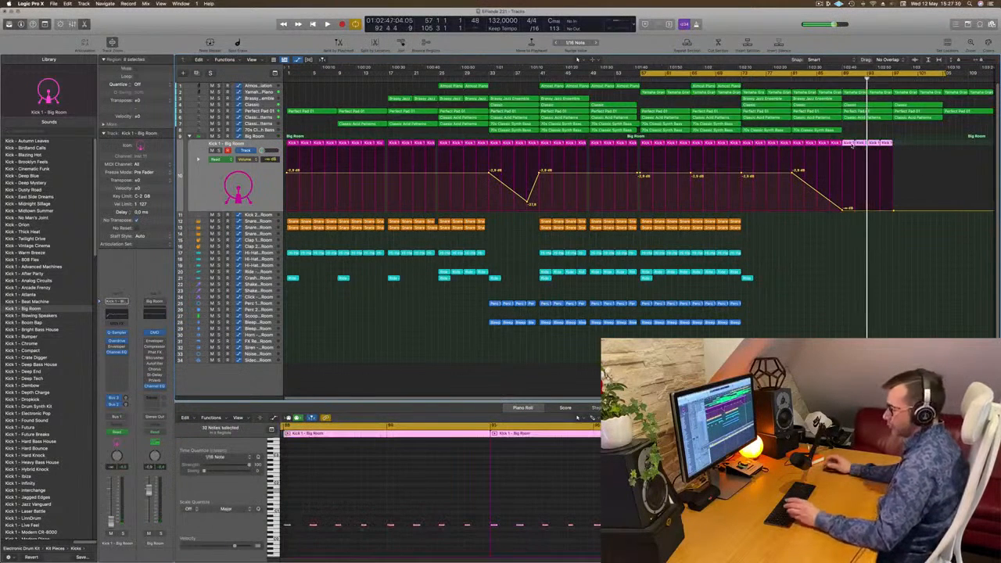
{"action": "key", "text": "super+r"}
{"action": "key", "text": "super+r"}
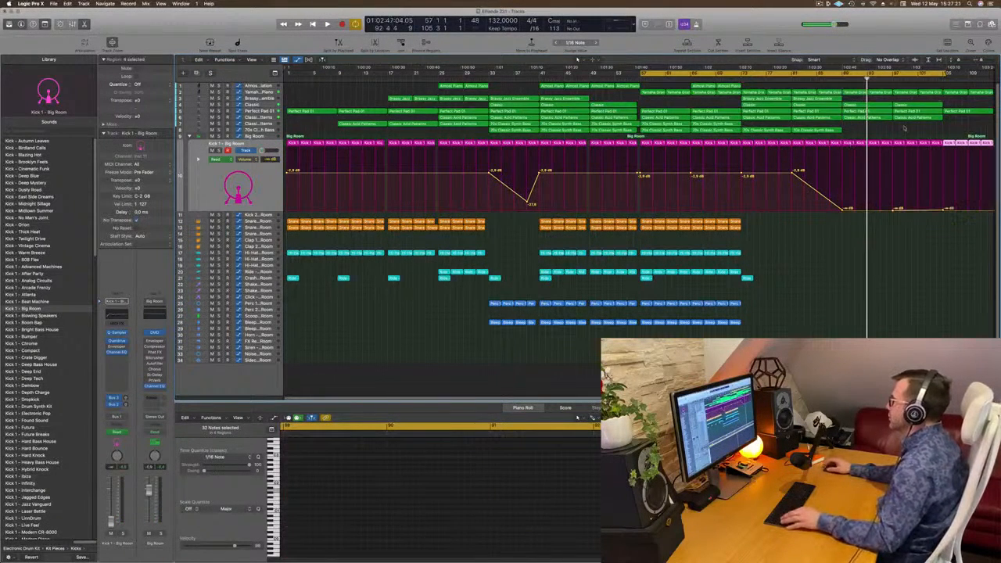
{"action": "left_click_drag", "start_coordinate": [947, 73], "coordinate": [991, 73]}
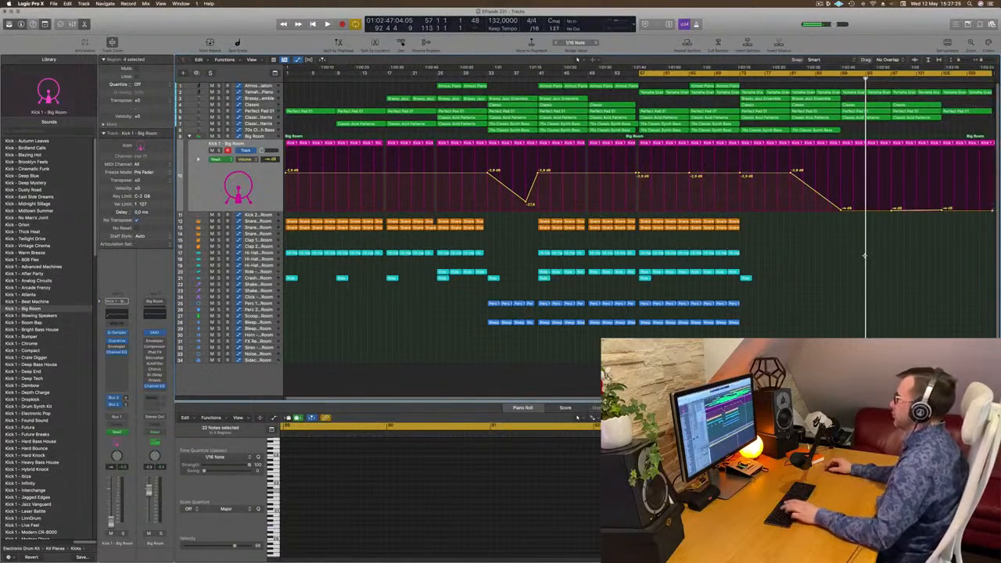
- Delete the Kick 1 regions after bar 113 and clear the extra volume automation points after bar 89
{"action": "left_click", "coordinate": [853, 274], "text": "ctrl+alt"}
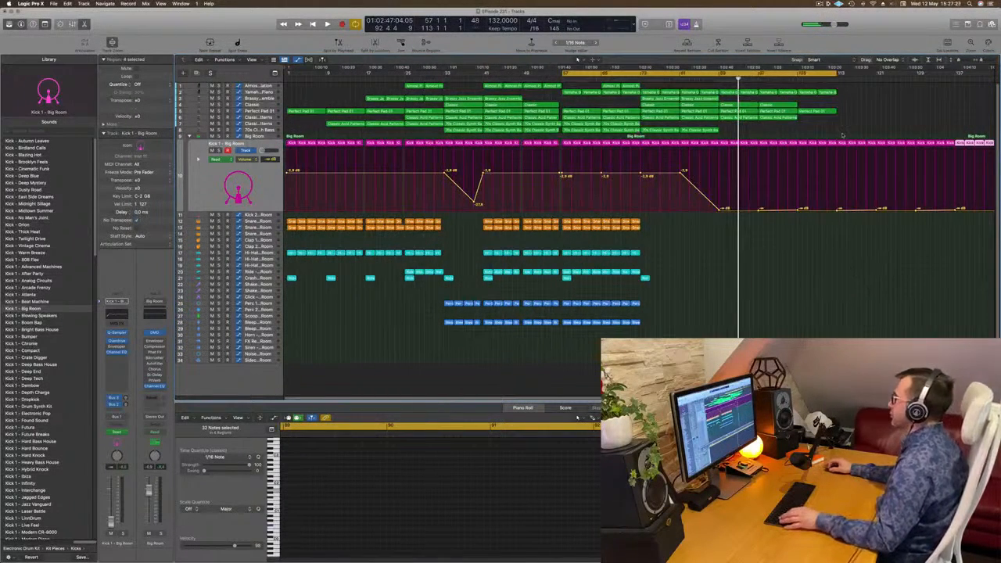
{"action": "left_click_drag", "start_coordinate": [841, 135], "coordinate": [989, 146]}
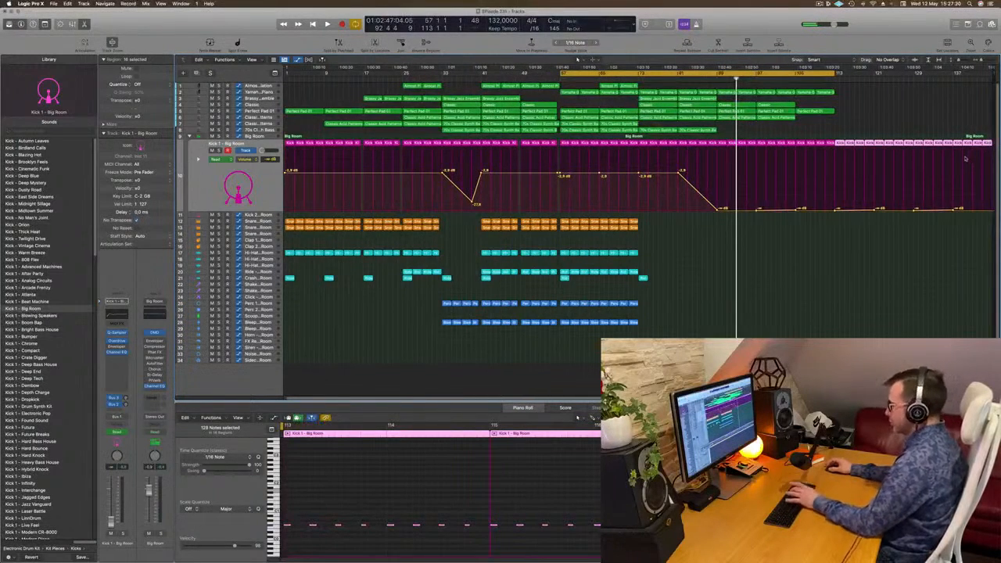
{"action": "key", "text": "Delete"}
{"action": "left_click_drag", "start_coordinate": [835, 211], "coordinate": [719, 209]}
- Set the cycle range to bars 89–113 and remove the Classic Acid Patterns region at bar 89 during playback
{"action": "key", "text": "space"}
{"action": "left_click_drag", "start_coordinate": [721, 75], "coordinate": [835, 74]}
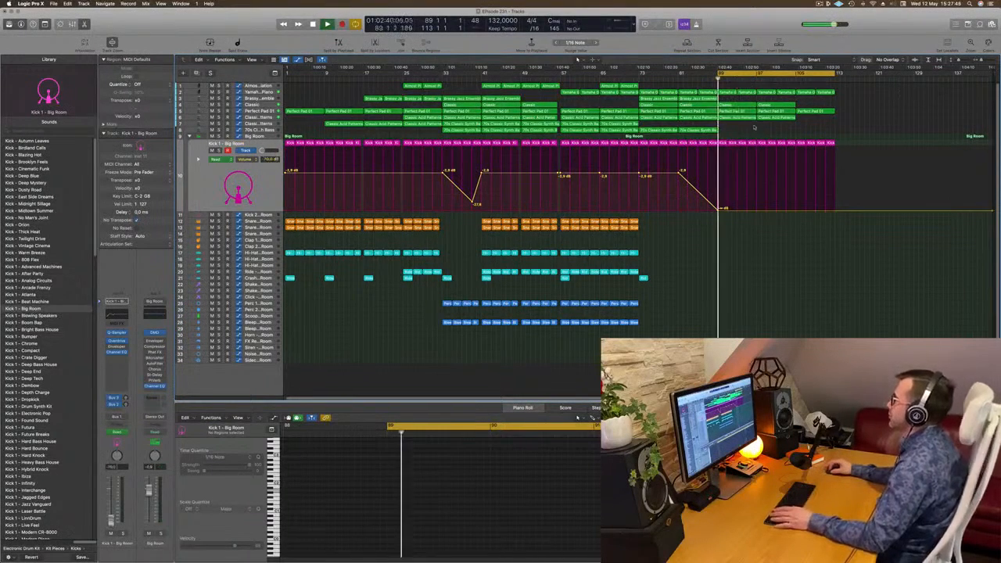
{"action": "left_click", "coordinate": [735, 121]}
{"action": "left_click", "coordinate": [806, 115]}
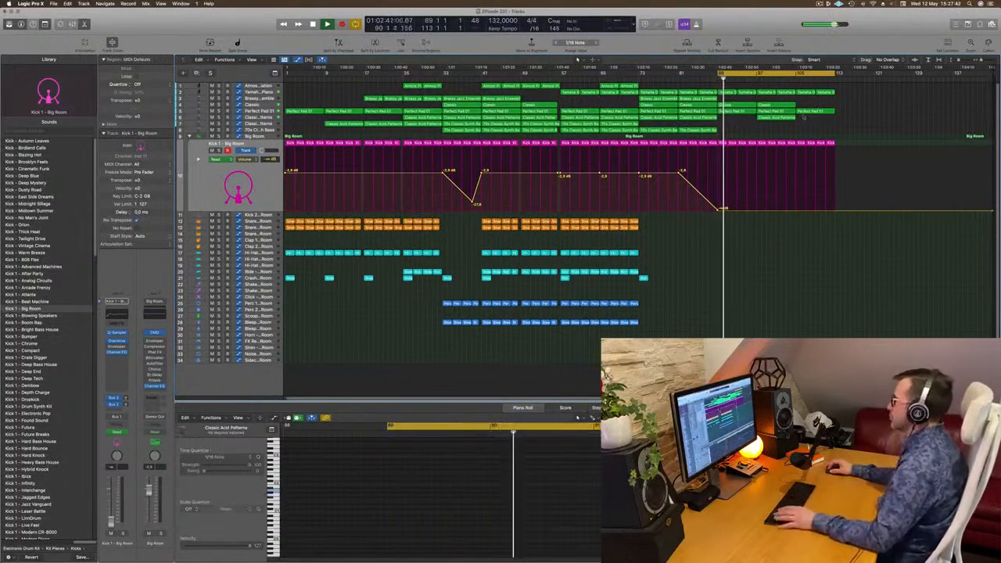
{"action": "key", "text": "space"}
- Try deleting the Classic region at bar 89, and undo the deletion
{"action": "left_click", "coordinate": [730, 111]}
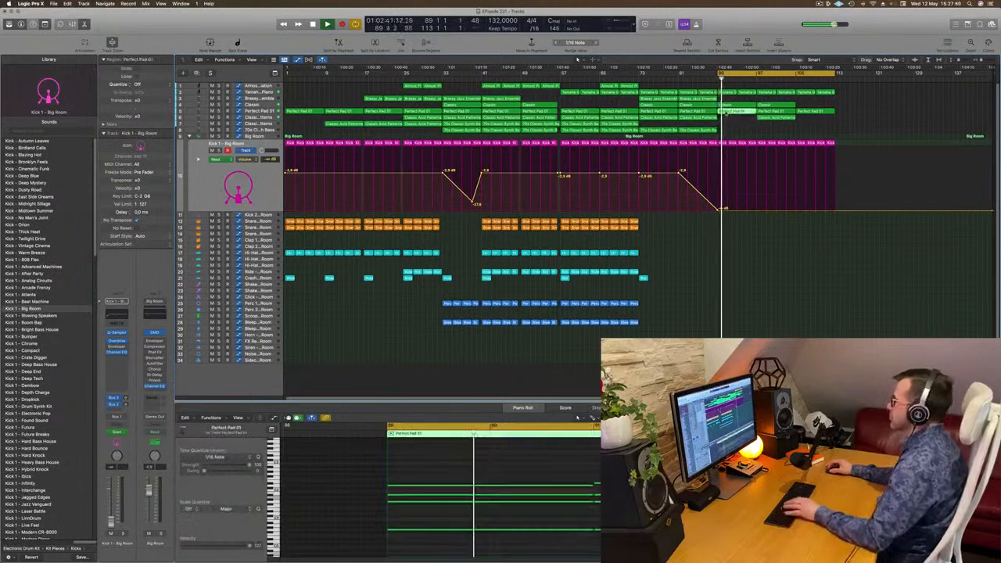
{"action": "left_click", "coordinate": [738, 104]}
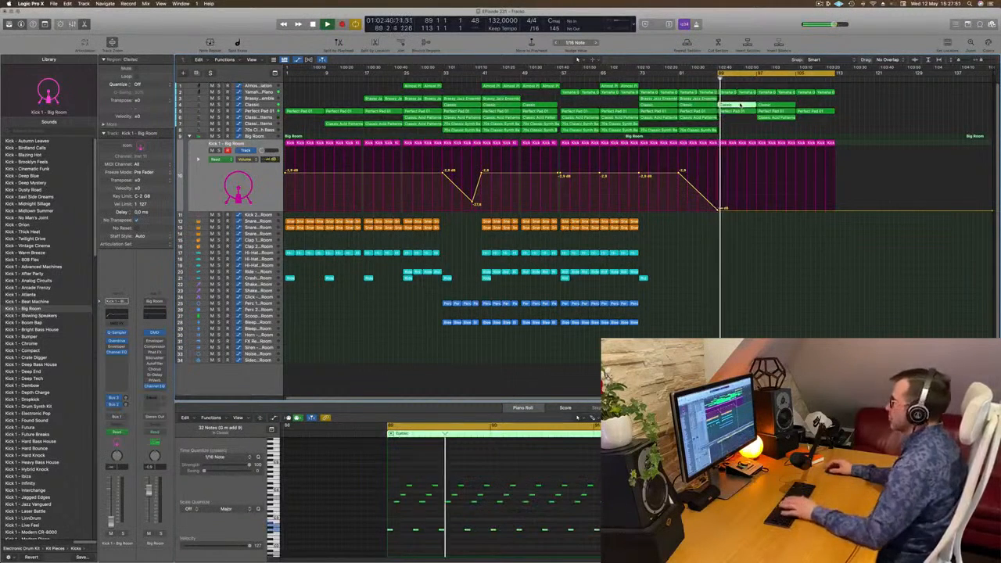
{"action": "key", "text": "Delete"}
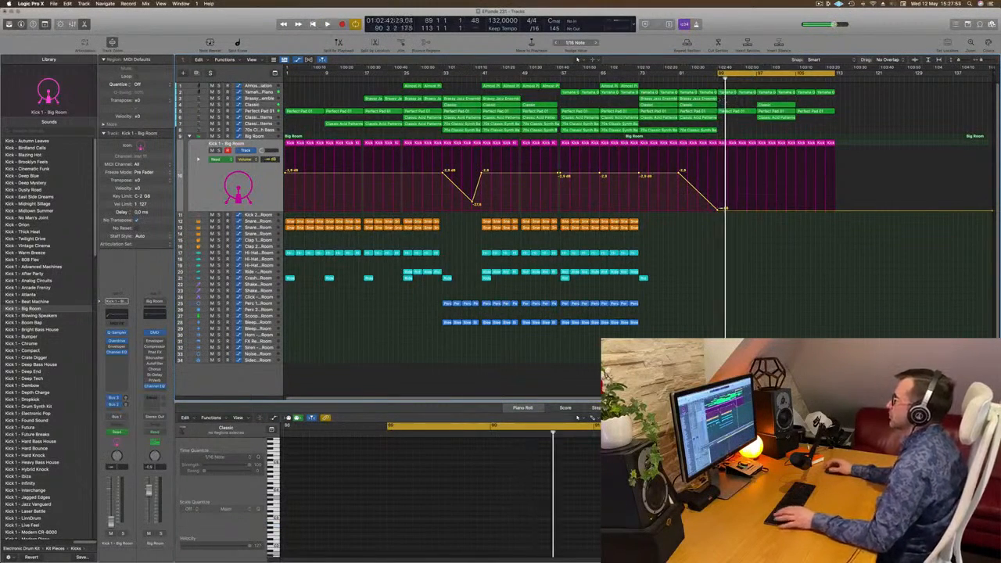
{"action": "key", "text": "super+z"}
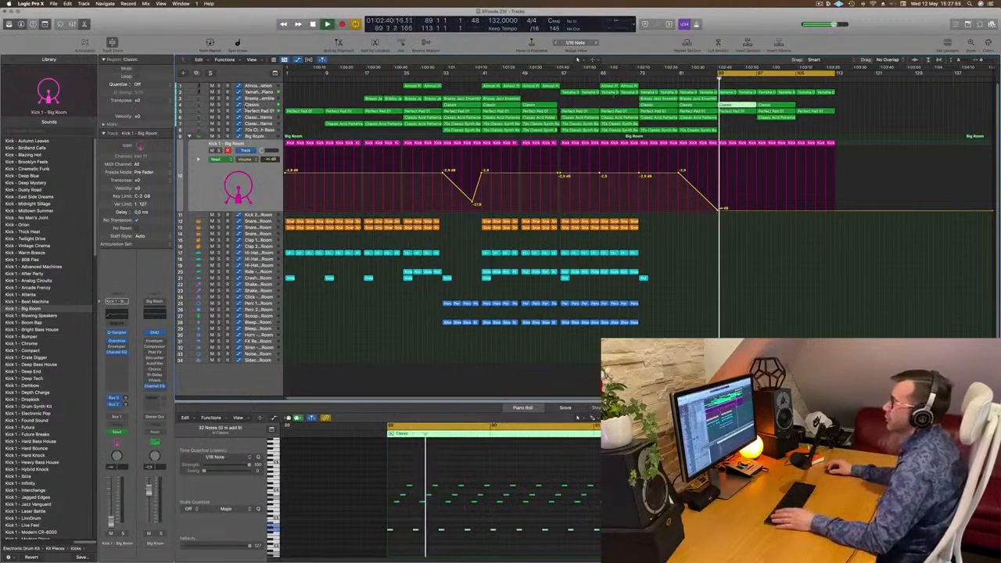
- Open the Classic track's Channel EQ and enable its high-cut band
{"action": "left_click", "coordinate": [258, 107]}
{"action": "key", "text": "space"}
{"action": "key", "text": "space"}
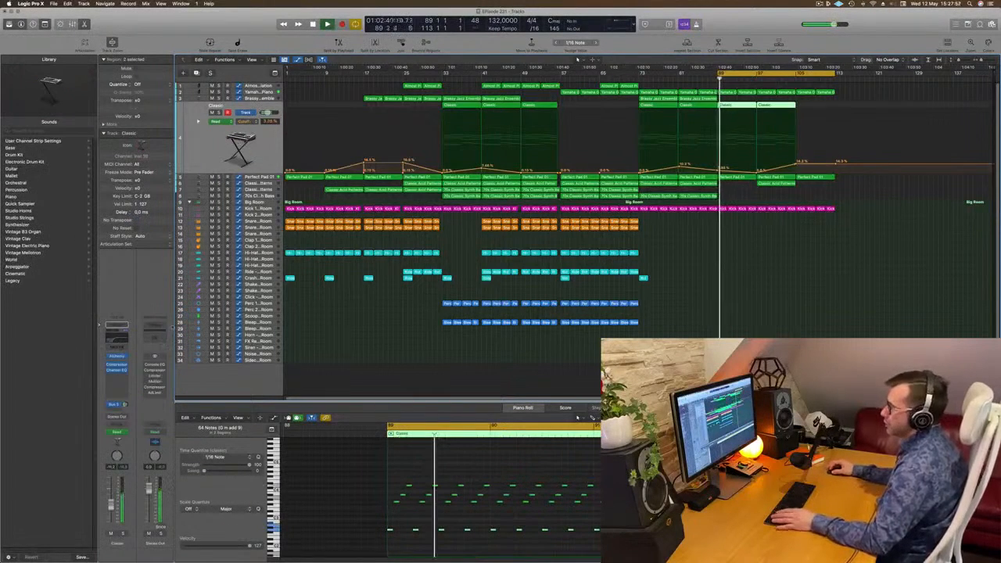
{"action": "left_click", "coordinate": [116, 332]}
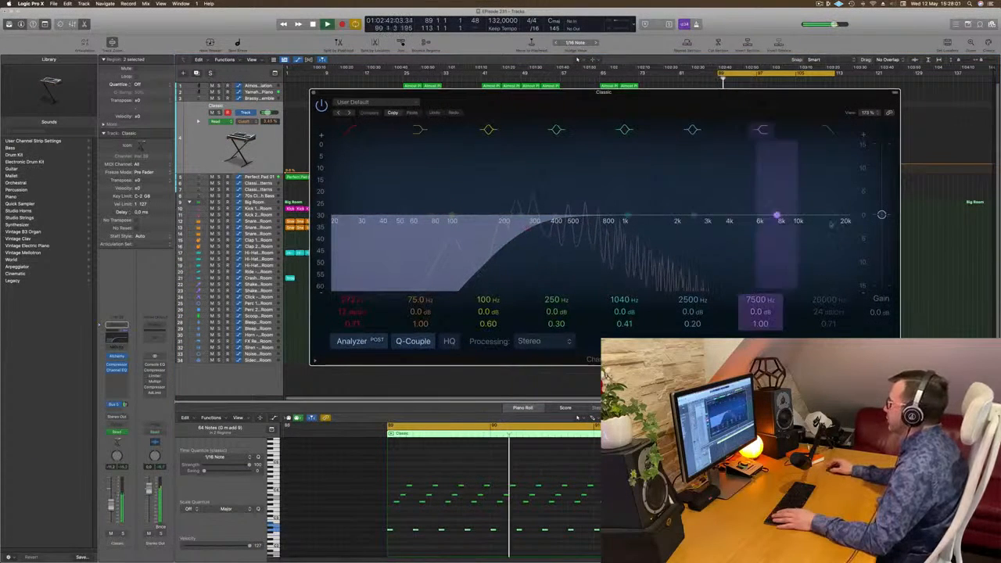
{"action": "left_click", "coordinate": [829, 129]}
{"action": "left_click_drag", "start_coordinate": [812, 100], "coordinate": [815, 171]}
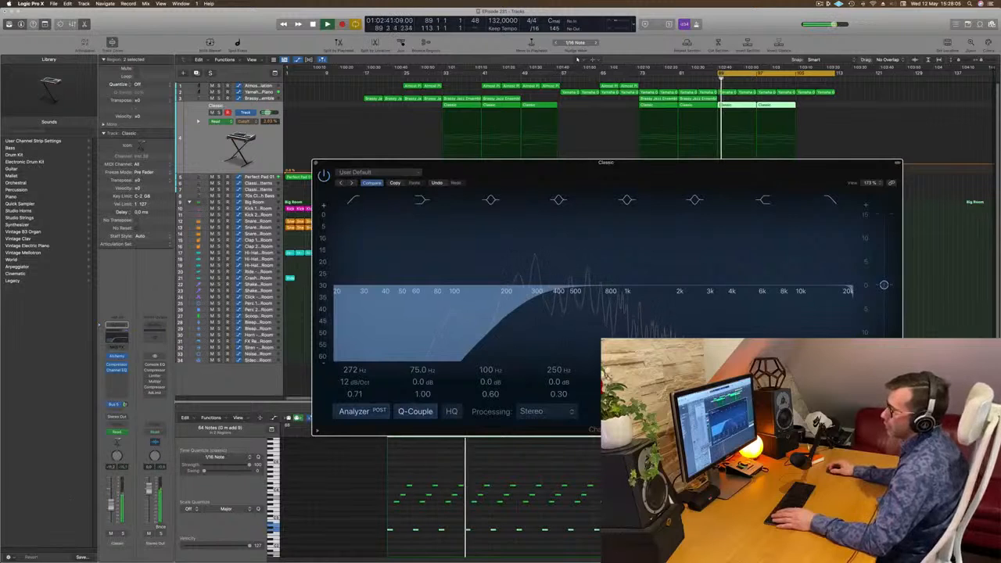
- Switch the Classic track to Touch automation for the high-cut frequency and close the Channel EQ
{"action": "left_click", "coordinate": [125, 433]}
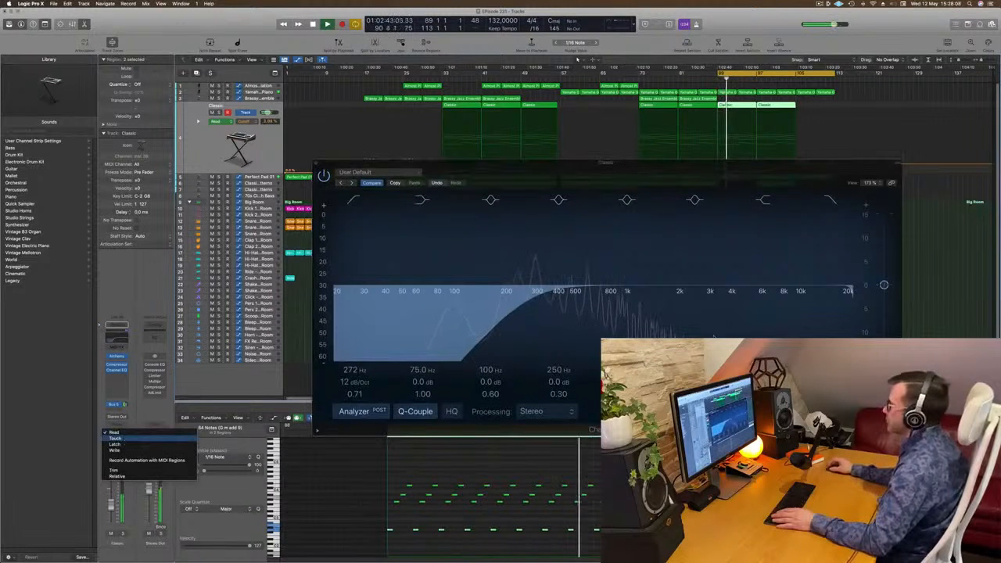
{"action": "left_click", "coordinate": [119, 446]}
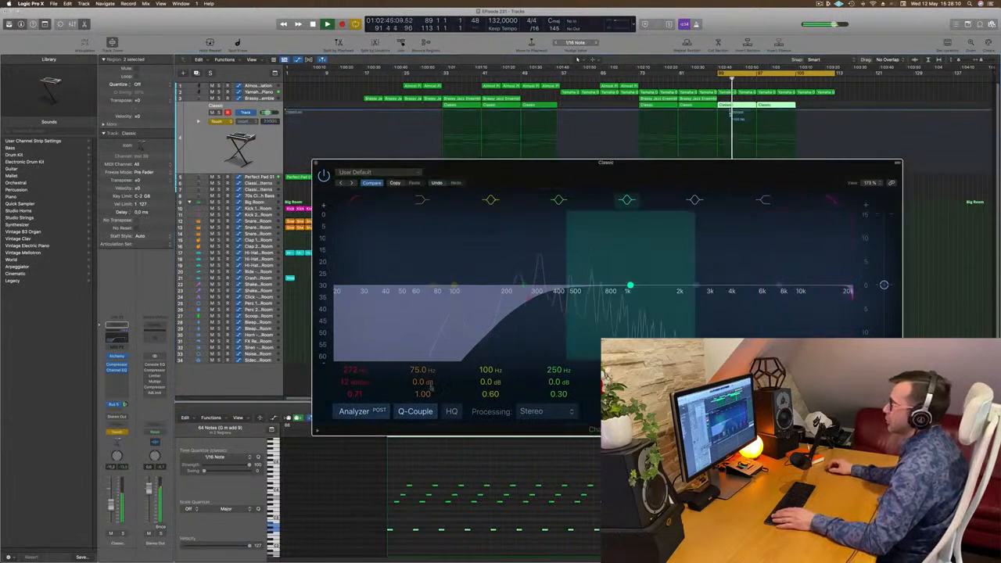
{"action": "left_click", "coordinate": [315, 163]}
{"action": "key", "text": "space"}
{"action": "key", "text": "space"}
- Automate Classic's high-cut frequency to fall from 20000 Hz at bar 89 until bar 97, and return the track to Read mode
{"action": "left_click_drag", "start_coordinate": [738, 111], "coordinate": [692, 110]}
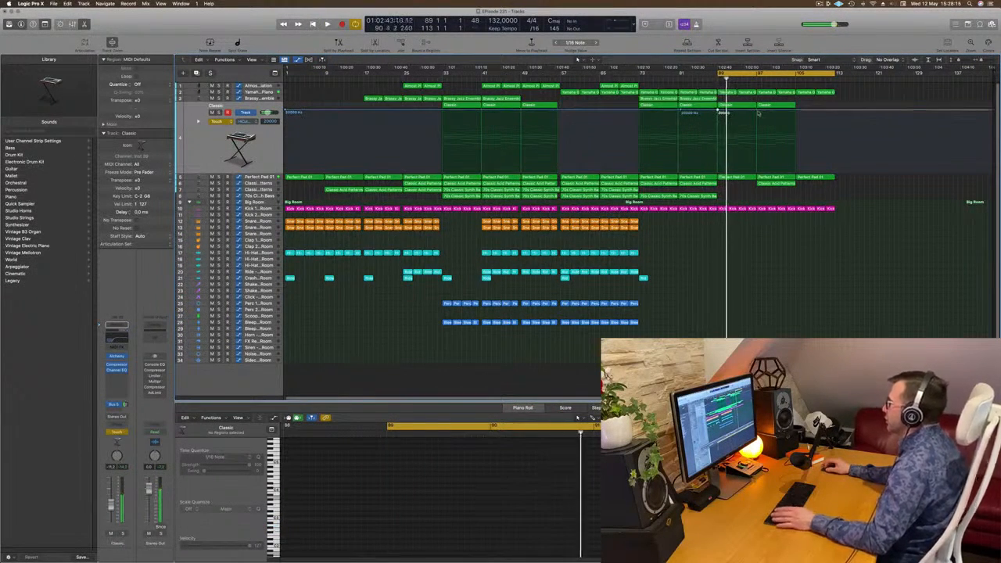
{"action": "left_click_drag", "start_coordinate": [757, 112], "coordinate": [757, 148]}
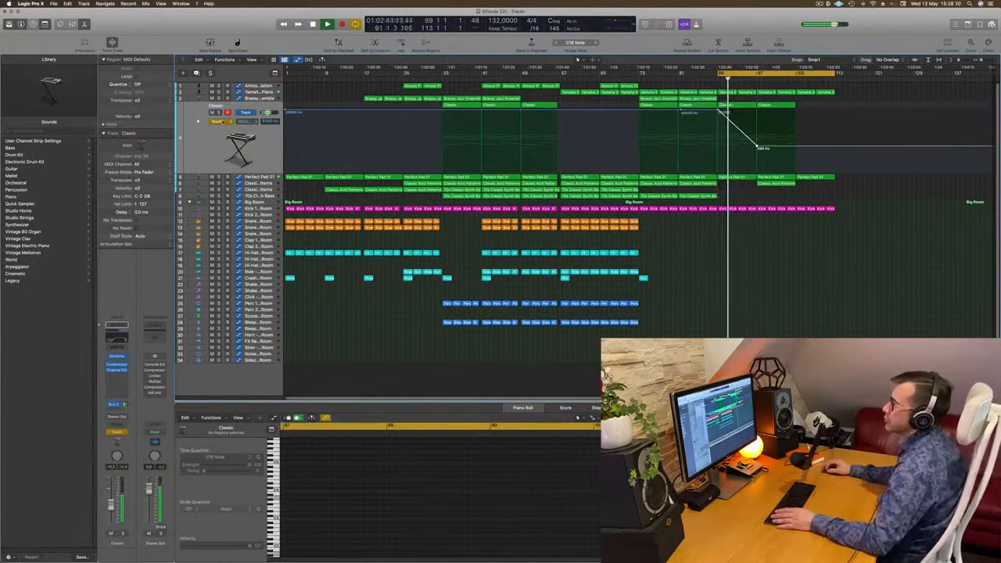
{"action": "left_click", "coordinate": [219, 122]}
{"action": "left_click", "coordinate": [217, 115]}
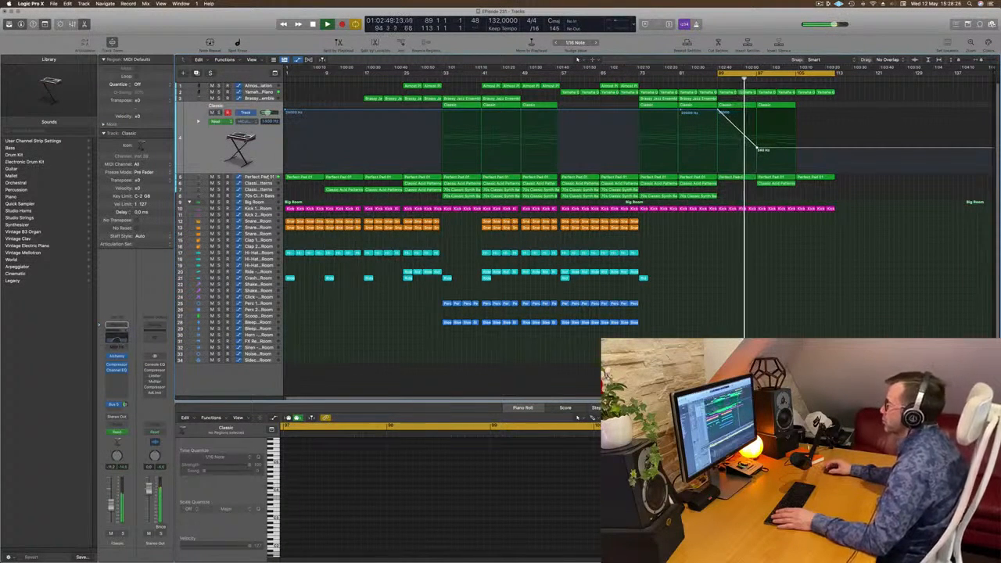
- Dip Perfect Pad 01's cutoff automation between bar 89 and bar 97, and delete the Classic Acid Patterns region at bar 97
{"action": "left_click", "coordinate": [267, 176]}
{"action": "left_click", "coordinate": [719, 161]}
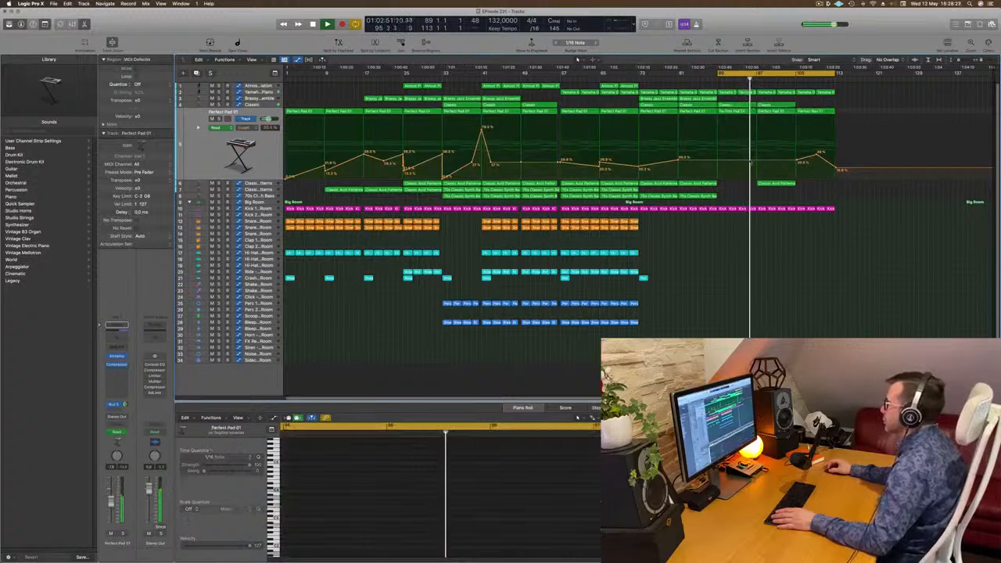
{"action": "left_click_drag", "start_coordinate": [756, 160], "coordinate": [755, 171]}
{"action": "left_click", "coordinate": [778, 185]}
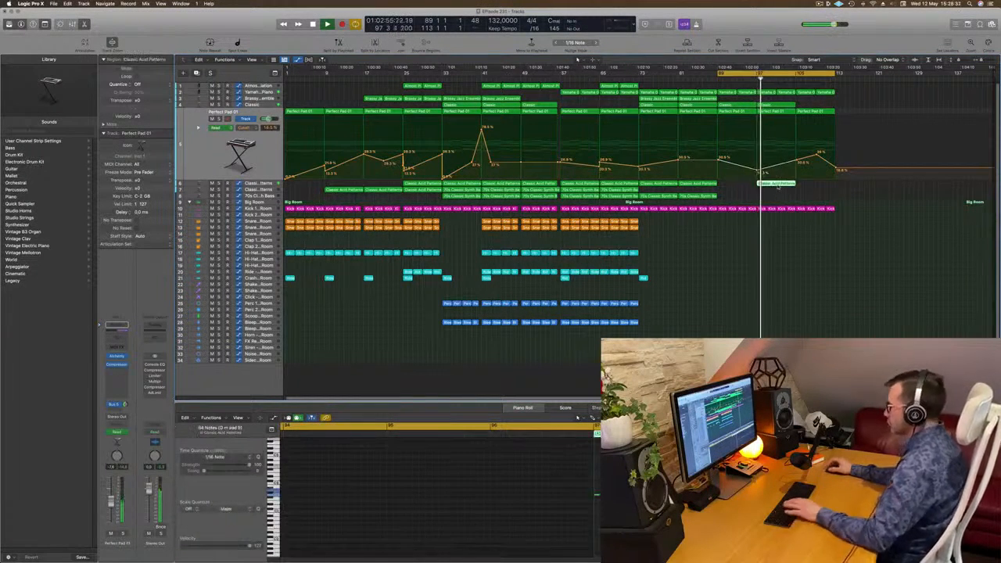
{"action": "key", "text": "Delete"}
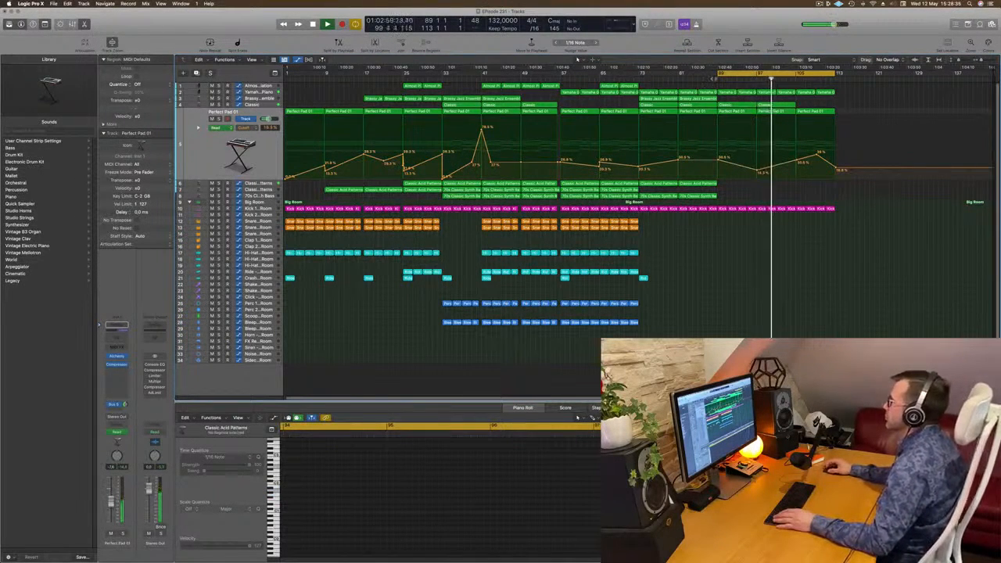
- Lower Classic's high-cut automation further at bar 97 and keep it low up to bar 105
{"action": "left_click", "coordinate": [757, 104]}
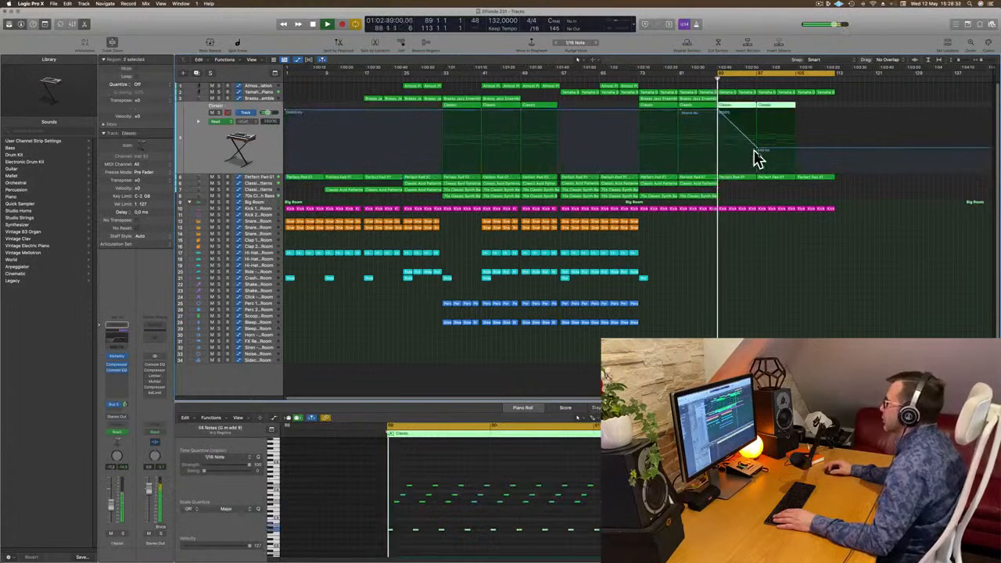
{"action": "left_click_drag", "start_coordinate": [757, 149], "coordinate": [756, 154]}
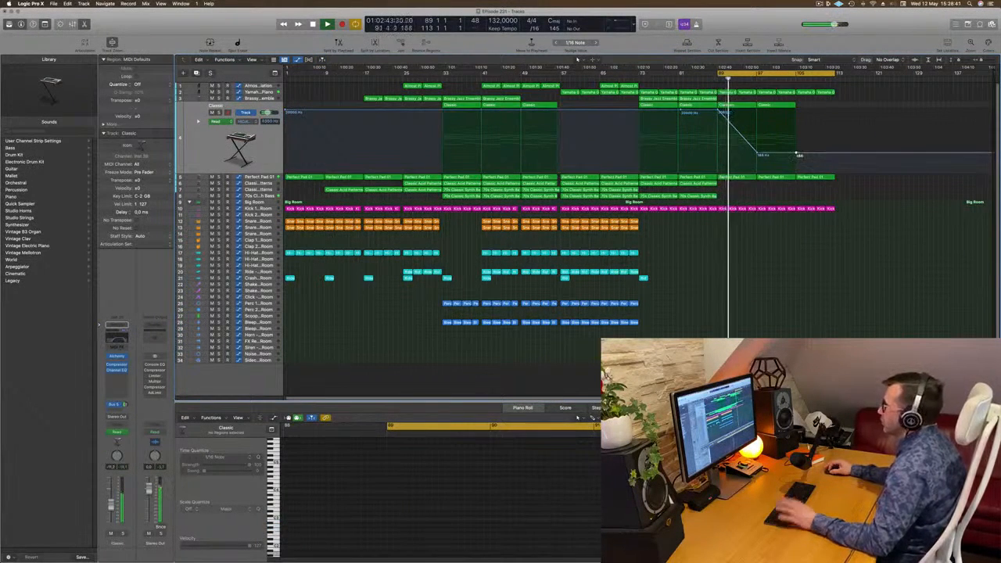
- Duplicate the Classic track with its settings and copy the Yamaha Grand Piano region at bar 89 onto it
{"action": "left_click", "coordinate": [199, 155]}
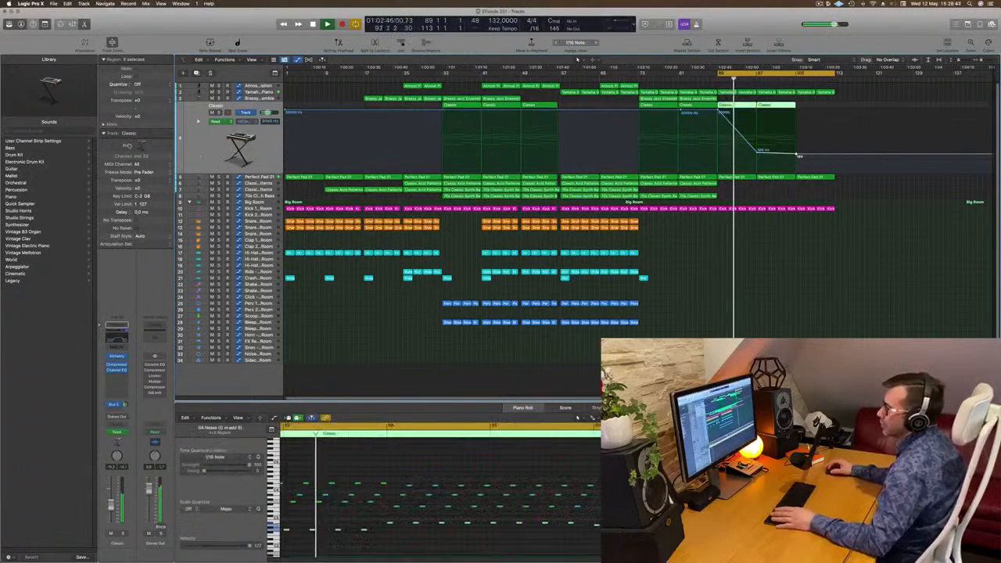
{"action": "left_click", "coordinate": [196, 73]}
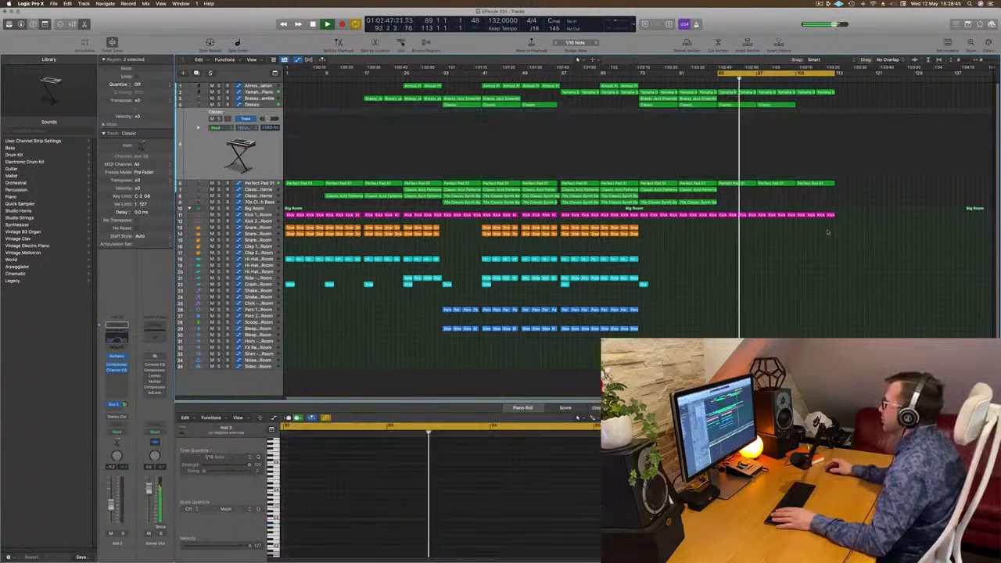
{"action": "left_click", "coordinate": [726, 92]}
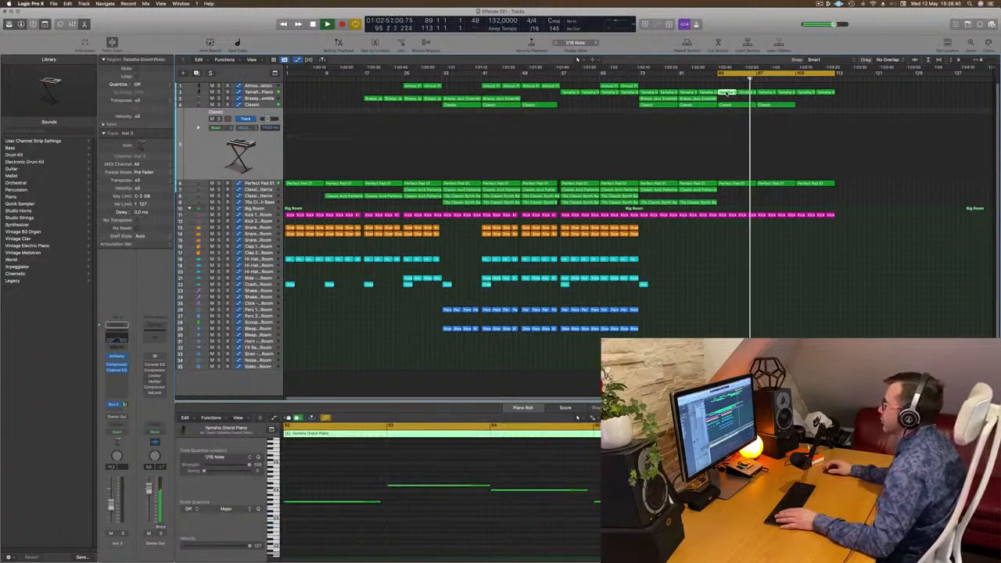
{"action": "left_click", "coordinate": [733, 184]}
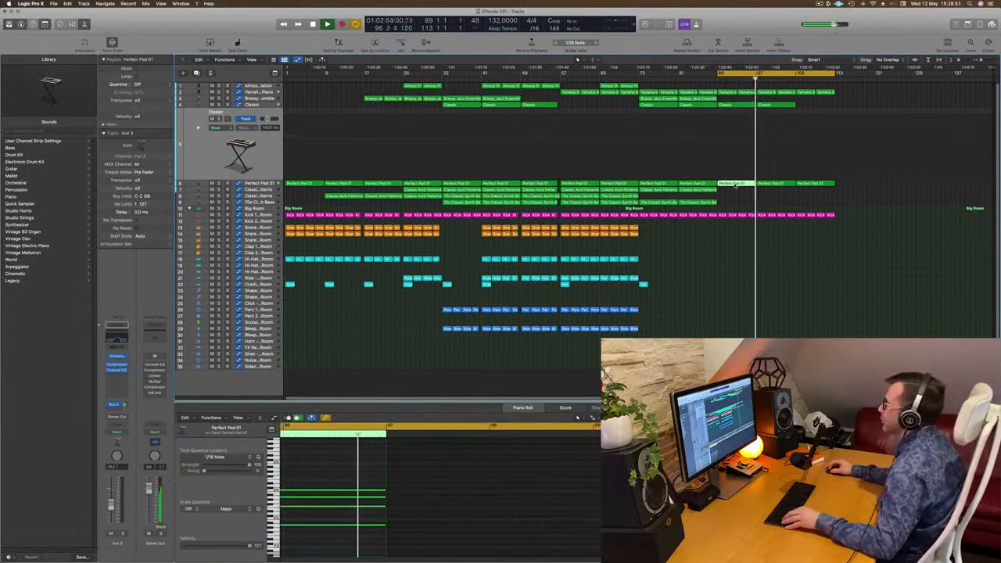
{"action": "left_click", "coordinate": [726, 92]}
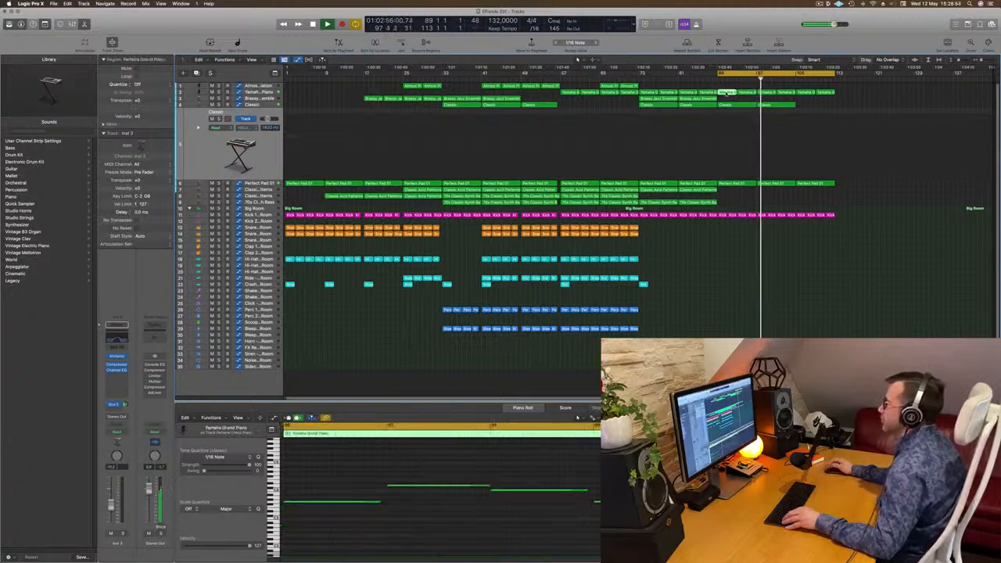
{"action": "left_click_drag", "start_coordinate": [726, 92], "coordinate": [727, 123]}
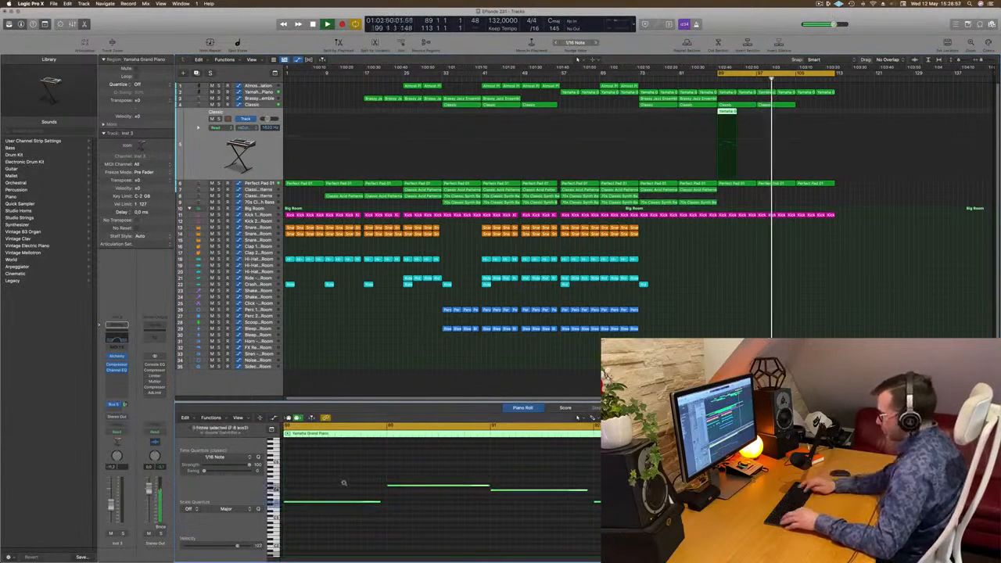
- Transpose the copied piano notes down two octaves and restart playback from bar 89
{"action": "key", "text": "alt+shift+Down"}
{"action": "key", "text": "alt+shift+Down"}
{"action": "key", "text": "space"}
{"action": "key", "text": "space"}
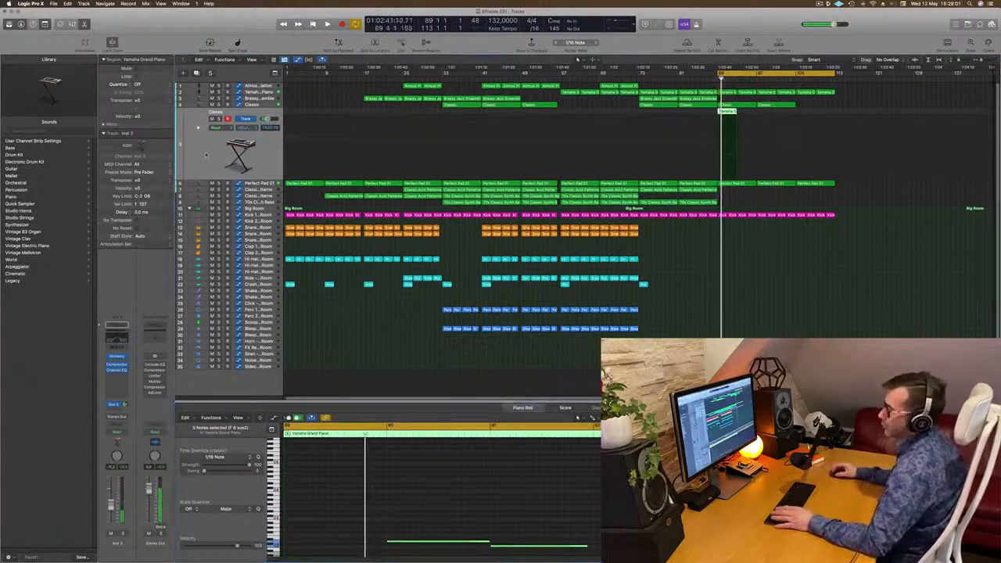
- Reset the Channel EQ on the duplicated Classic track to its default setting and restart playback from bar 89
{"action": "left_click", "coordinate": [116, 341]}
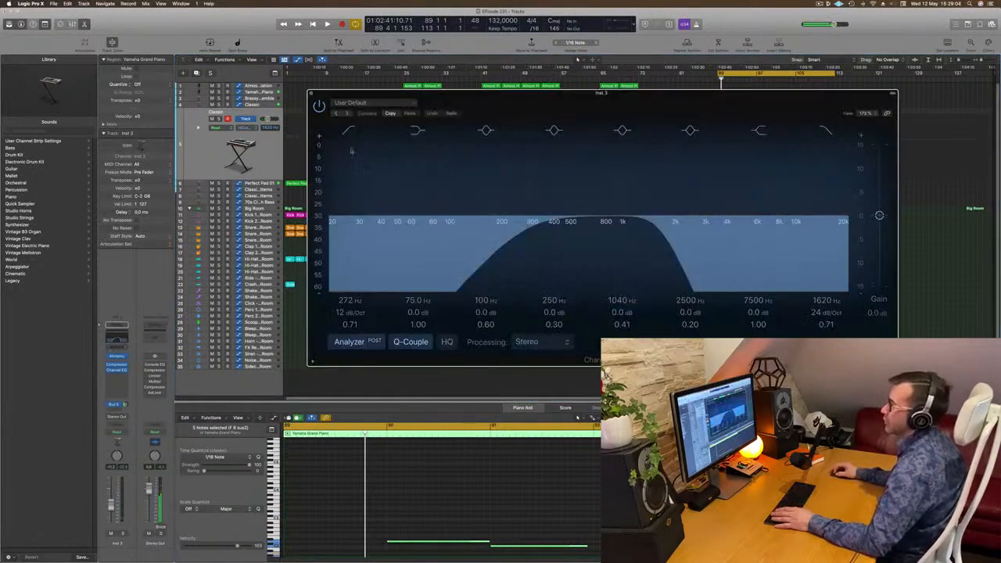
{"action": "left_click", "coordinate": [373, 102]}
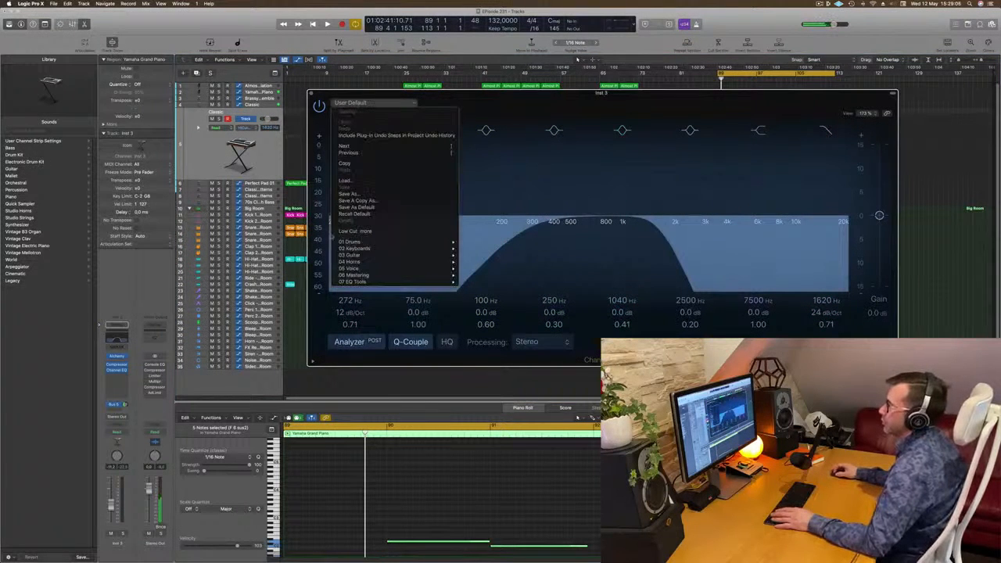
{"action": "left_click", "coordinate": [379, 205]}
{"action": "key", "text": "space"}
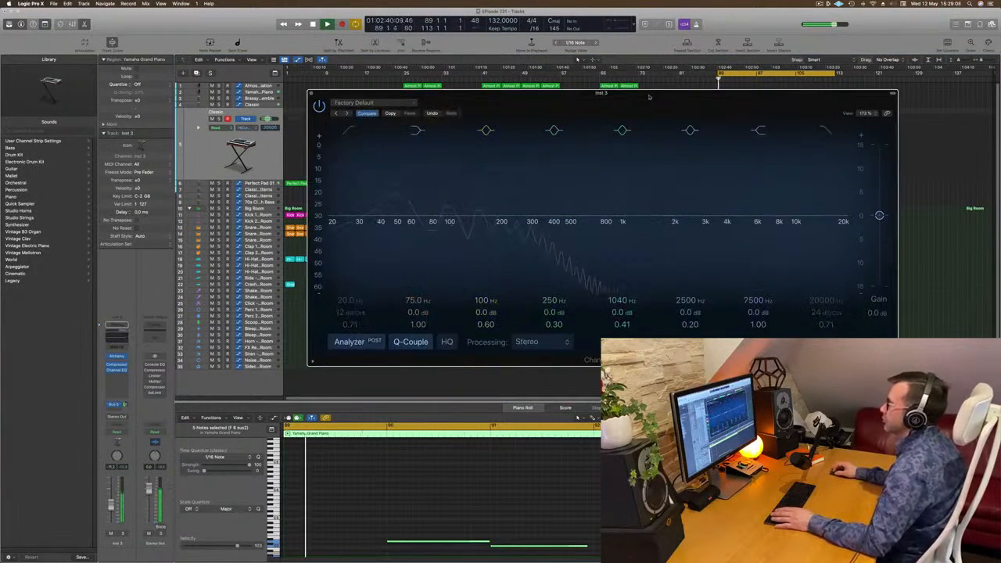
{"action": "left_click_drag", "start_coordinate": [650, 95], "coordinate": [634, 102]}
{"action": "left_click", "coordinate": [294, 100]}
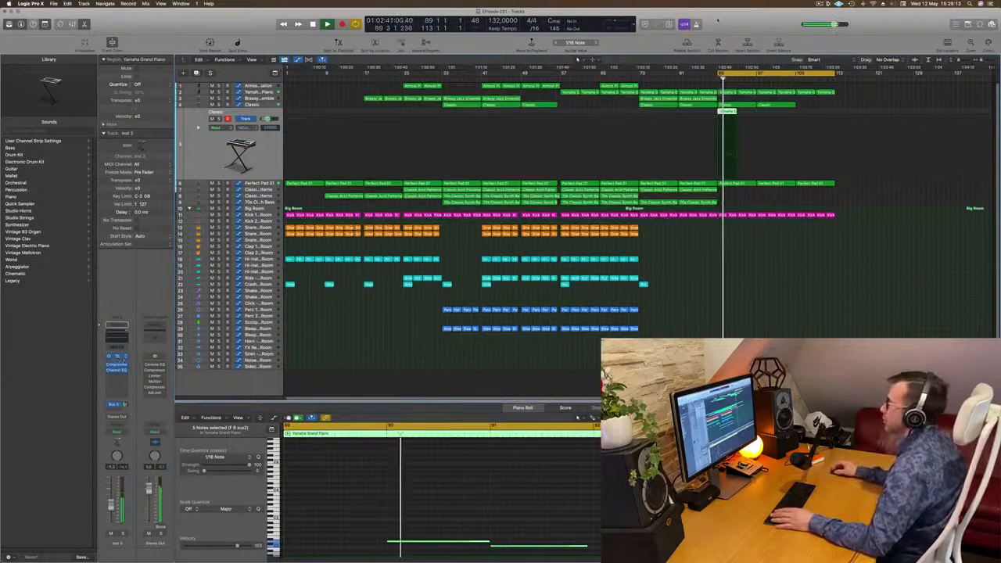
- Audition Alchemy bass presets for the copied part, from Europa Bass and Lazarus to 70s Classic Synth Bass
{"action": "left_click", "coordinate": [117, 358]}
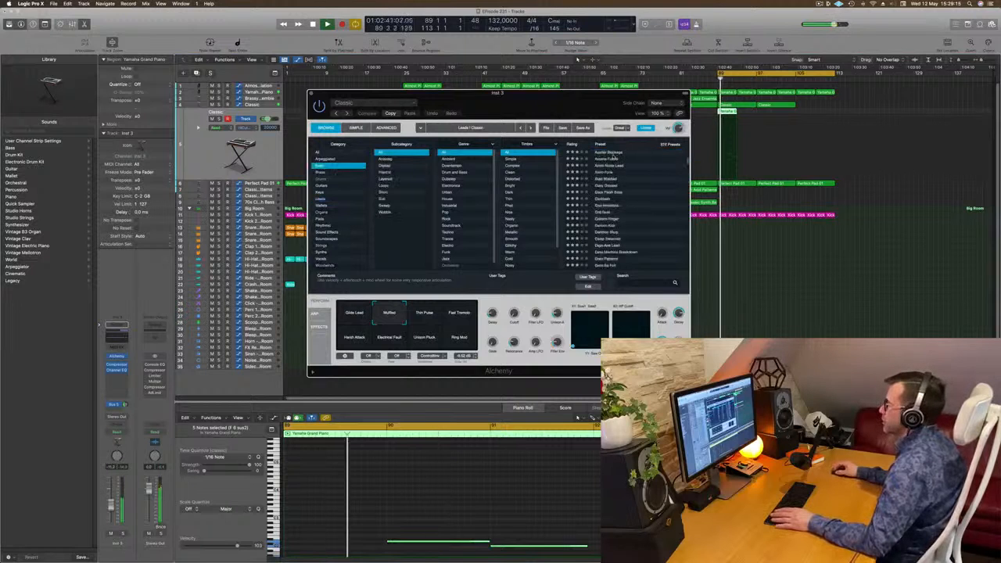
{"action": "left_click", "coordinate": [605, 154]}
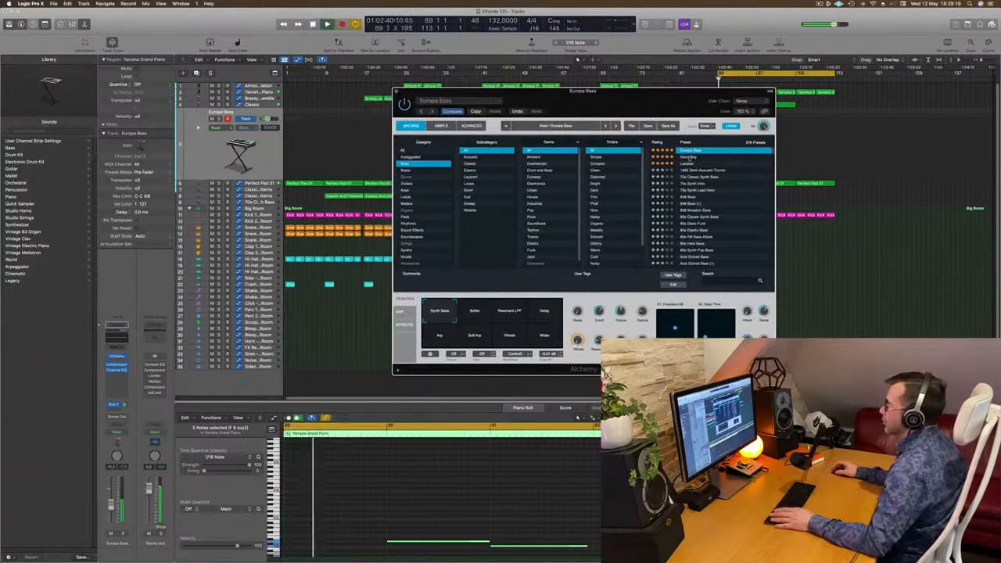
{"action": "left_click", "coordinate": [687, 157]}
{"action": "left_click", "coordinate": [688, 164]}
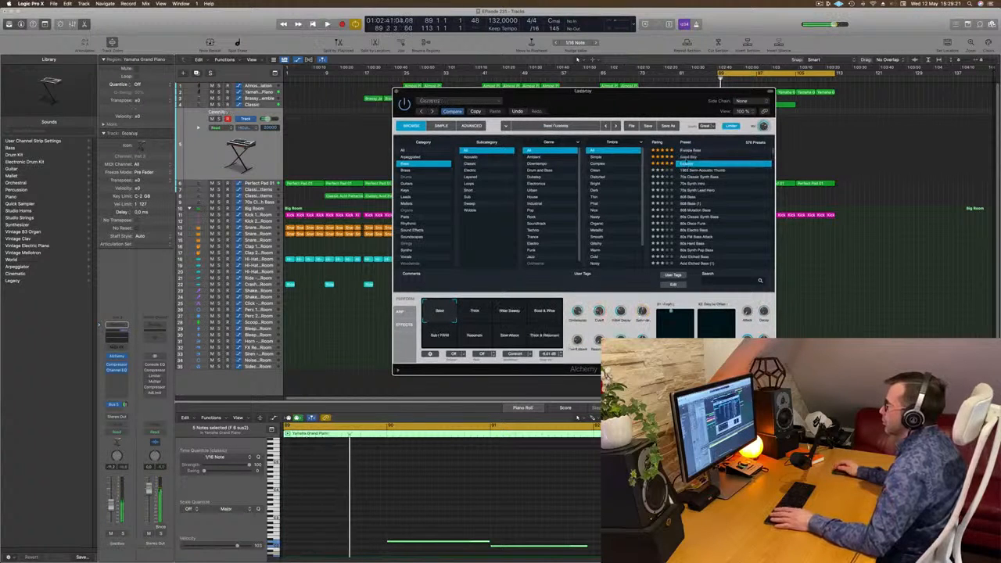
{"action": "left_click", "coordinate": [695, 171]}
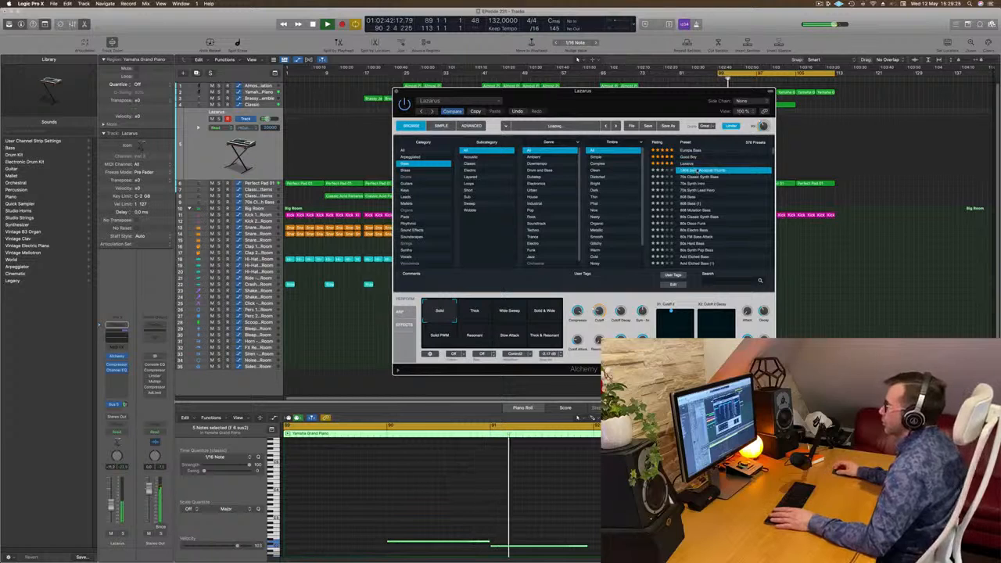
{"action": "left_click", "coordinate": [700, 178]}
- Audition the 808 Bass, 808 Mutation Bass, 80s Disco Funk and 80s FM Bass Attack presets on the copied notes
{"action": "scroll", "coordinate": [509, 446], "scroll_direction": "down", "scroll_amount": 5}
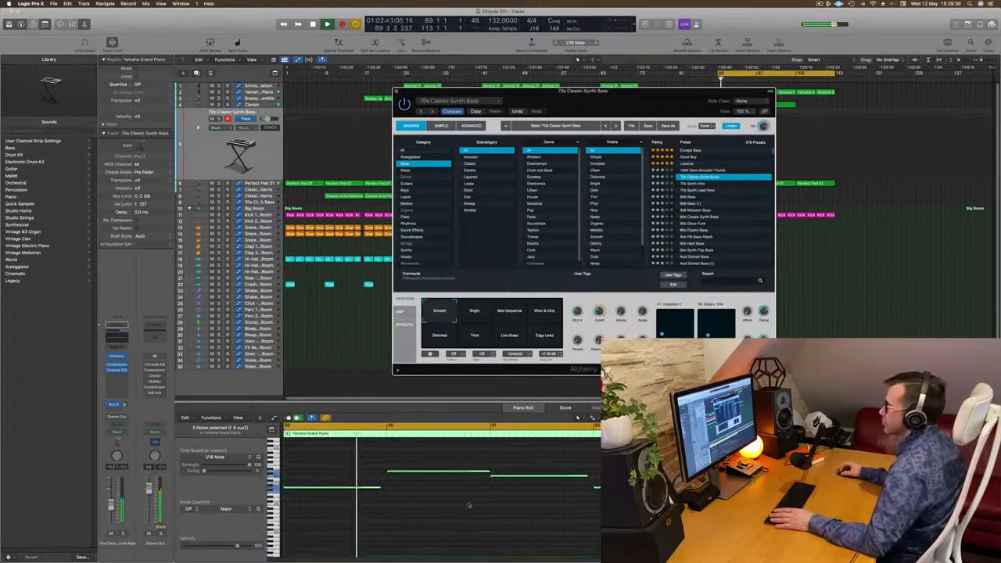
{"action": "left_click", "coordinate": [469, 505]}
{"action": "scroll", "coordinate": [438, 493], "scroll_direction": "up", "scroll_amount": 2}
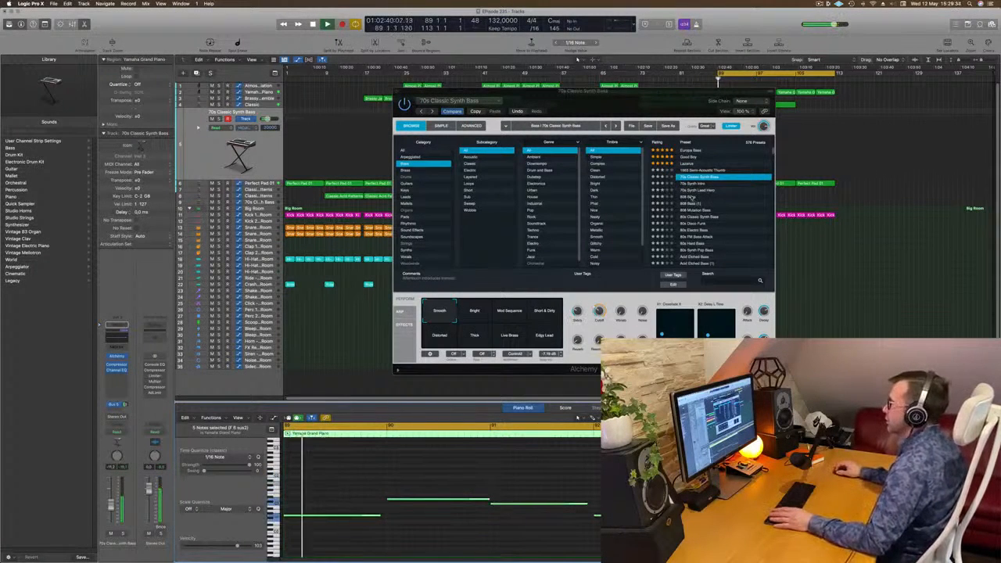
{"action": "left_click", "coordinate": [691, 197]}
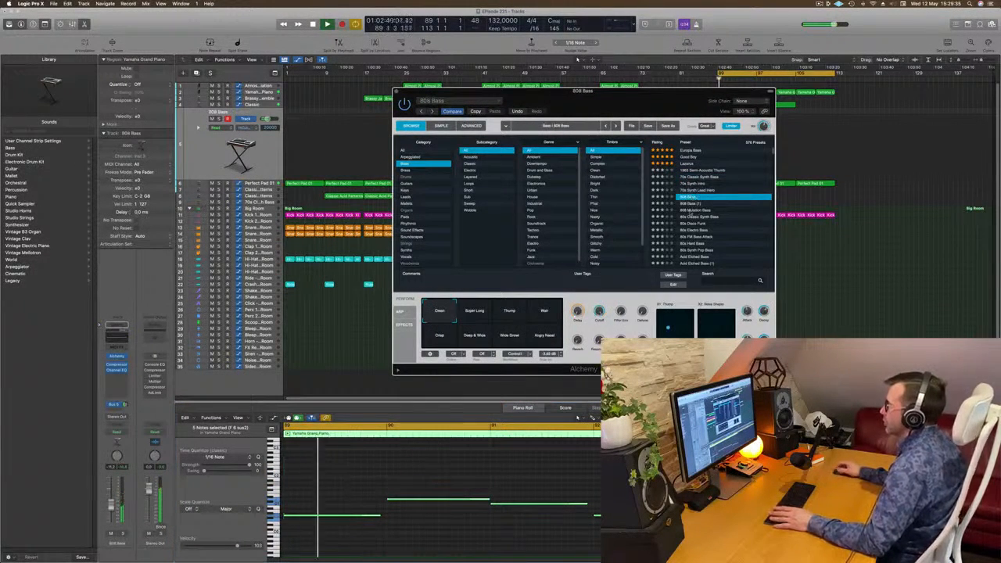
{"action": "left_click", "coordinate": [691, 210]}
{"action": "left_click", "coordinate": [740, 224]}
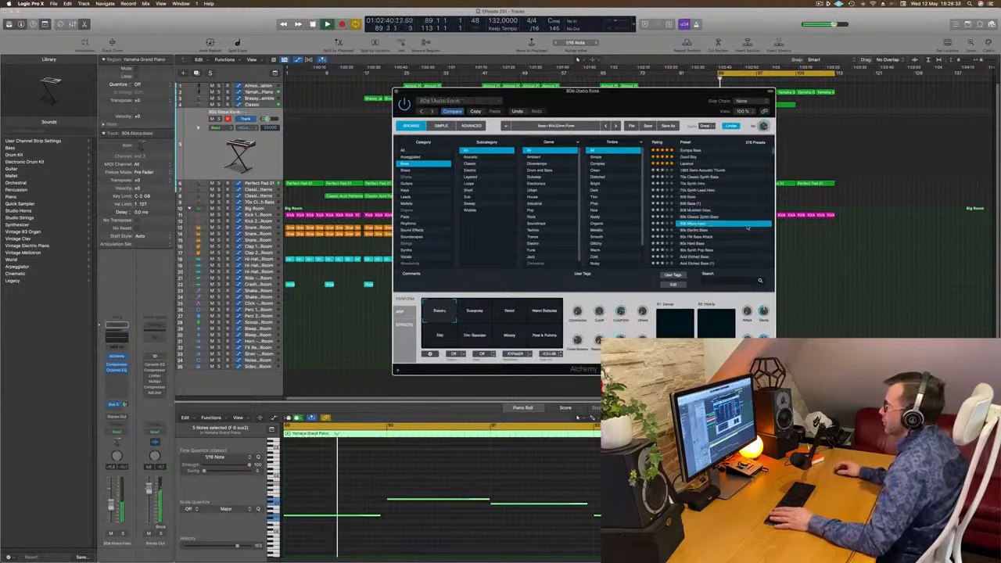
{"action": "scroll", "coordinate": [740, 228], "scroll_direction": "down", "scroll_amount": 2}
{"action": "left_click", "coordinate": [700, 214]}
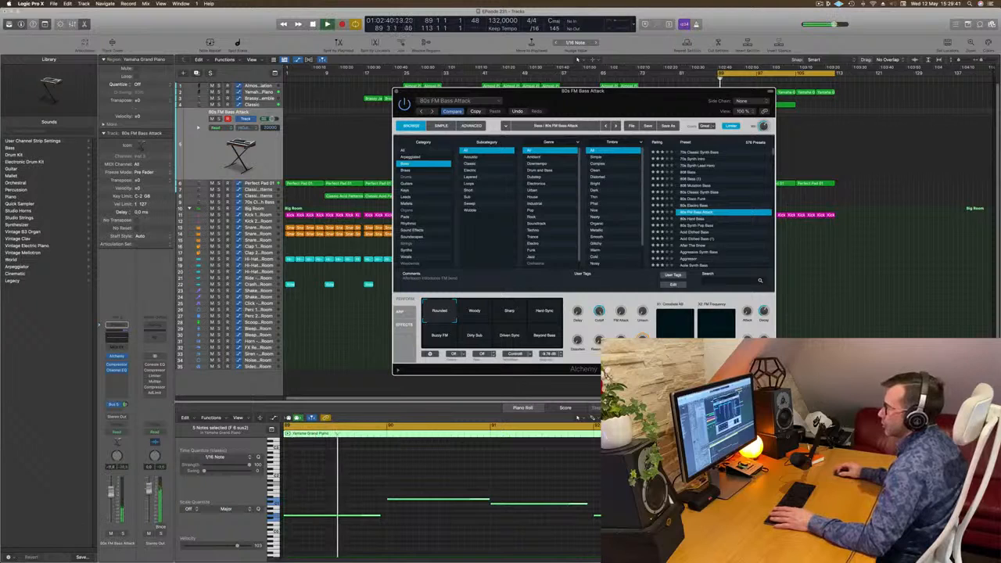
- Raise the track's volume slightly and audition Acid Etched Bass and Aggressor before loading the Agile Synth Bass preset
{"action": "left_click", "coordinate": [111, 490]}
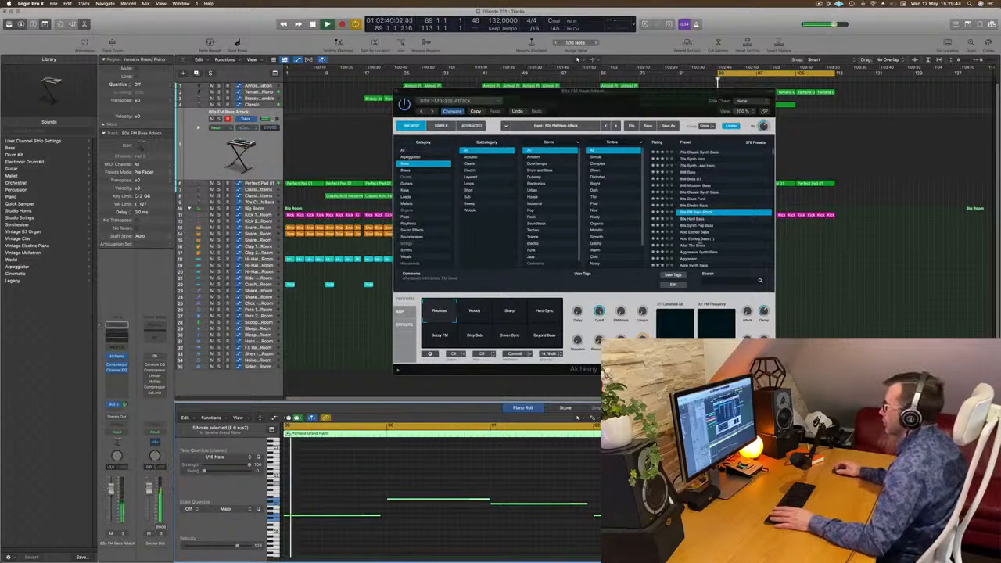
{"action": "left_click", "coordinate": [702, 232]}
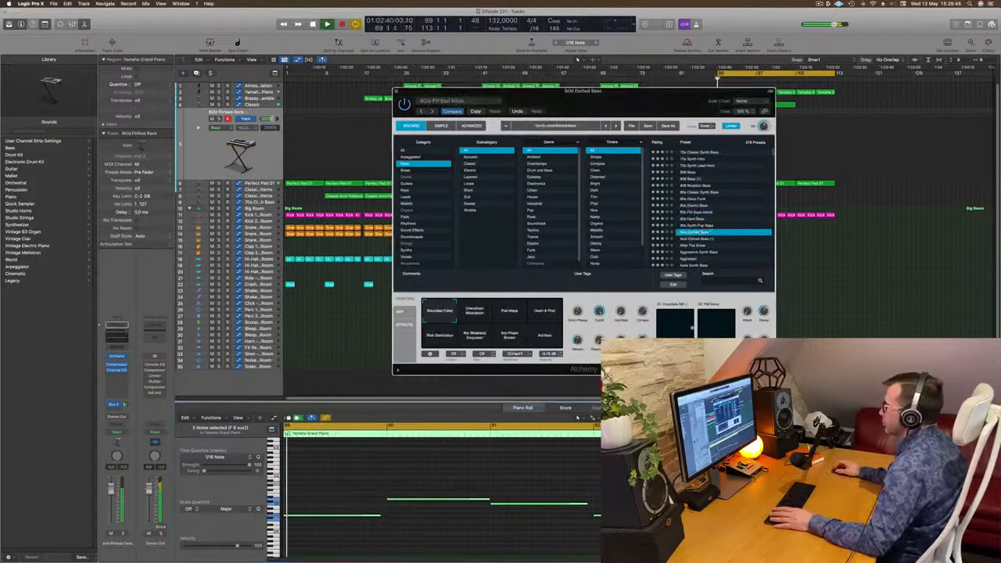
{"action": "scroll", "coordinate": [715, 226], "scroll_direction": "down", "scroll_amount": 2}
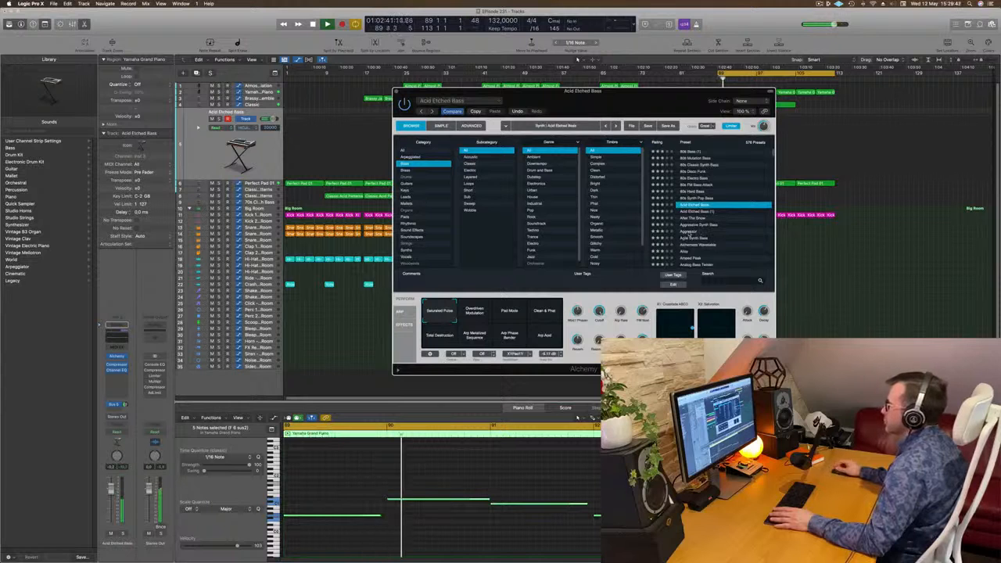
{"action": "left_click", "coordinate": [692, 232]}
{"action": "left_click", "coordinate": [694, 238]}
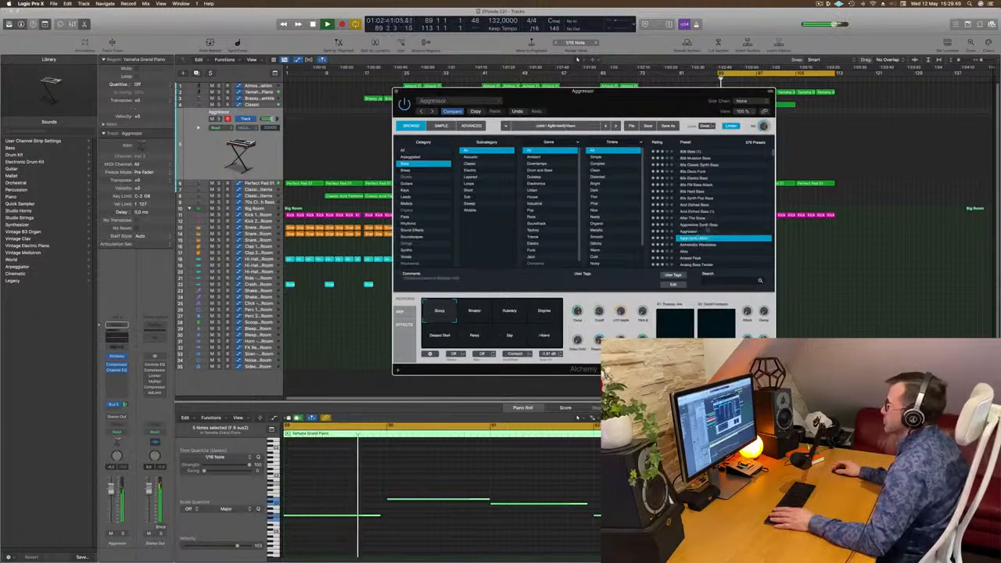
- Transpose the copied piano notes up one octave and listen to them from bar 89 with Agile Synth Bass
{"action": "left_click", "coordinate": [532, 468]}
{"action": "key", "text": "space"}
{"action": "key", "text": "space"}
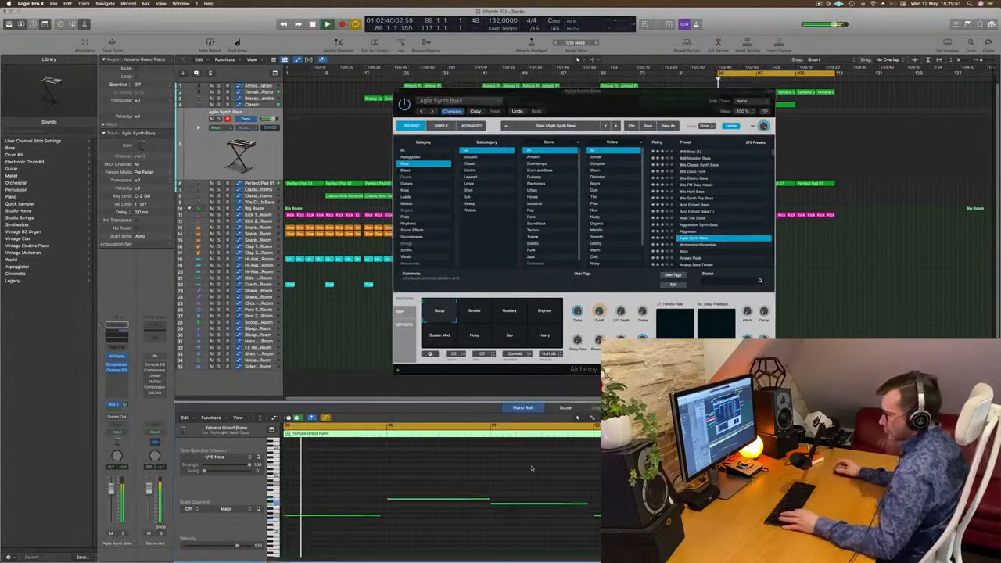
{"action": "key", "text": "alt+shift+Up"}
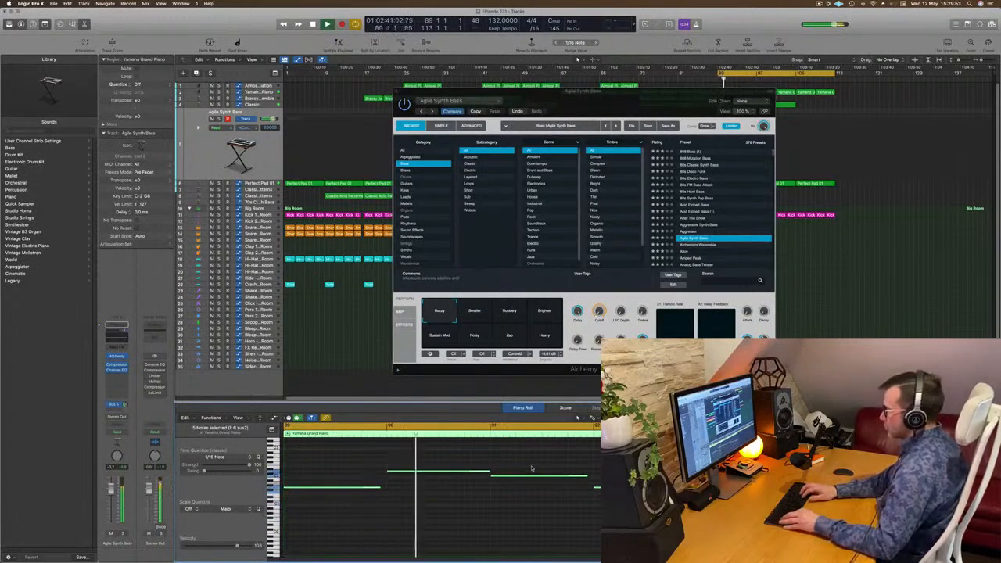
{"action": "left_click_drag", "start_coordinate": [664, 103], "coordinate": [684, 253]}
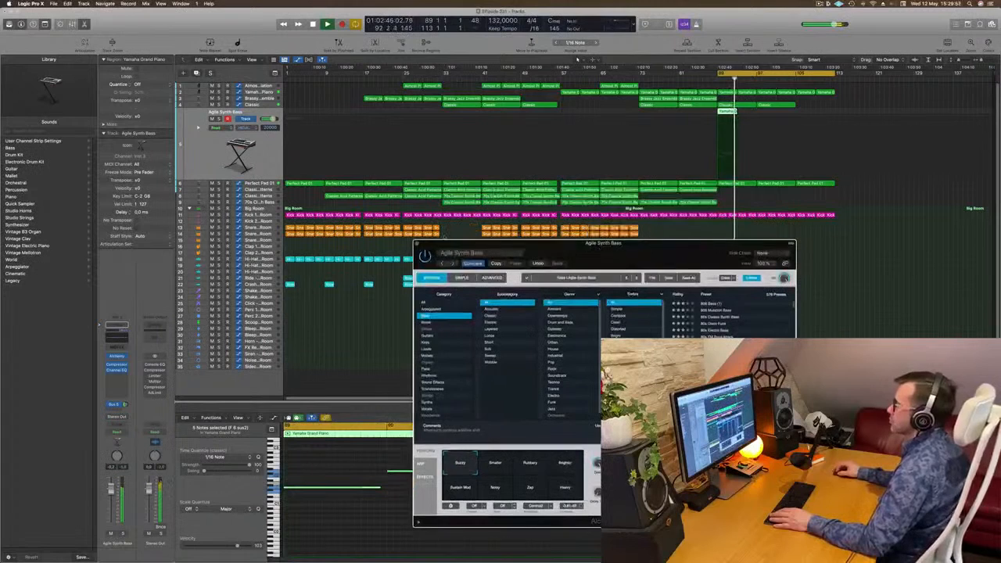
{"action": "left_click", "coordinate": [416, 243]}
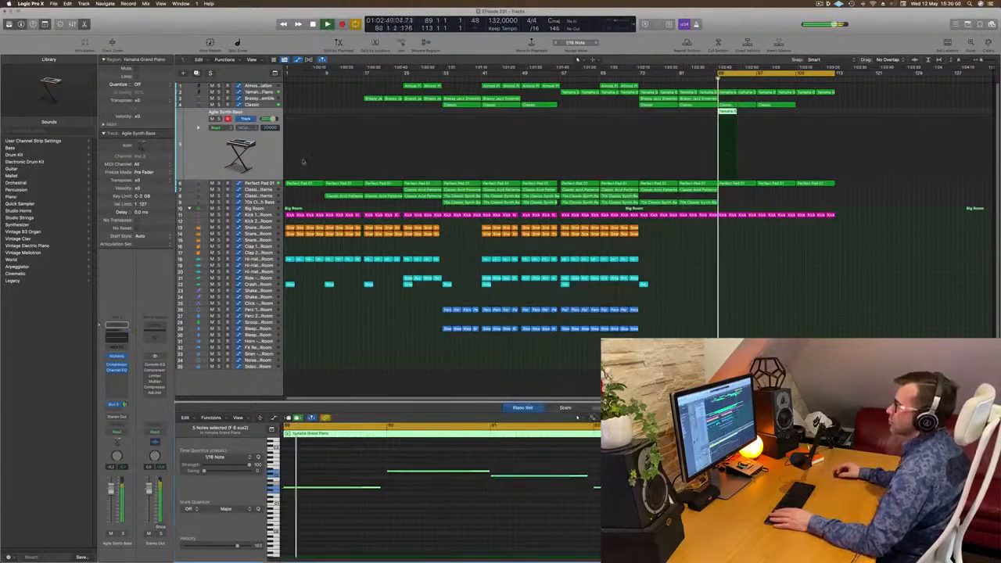
- Audition the Agile Synth Bass performance variations from Smaller to Zap and choose Heavy
{"action": "left_click", "coordinate": [117, 356]}
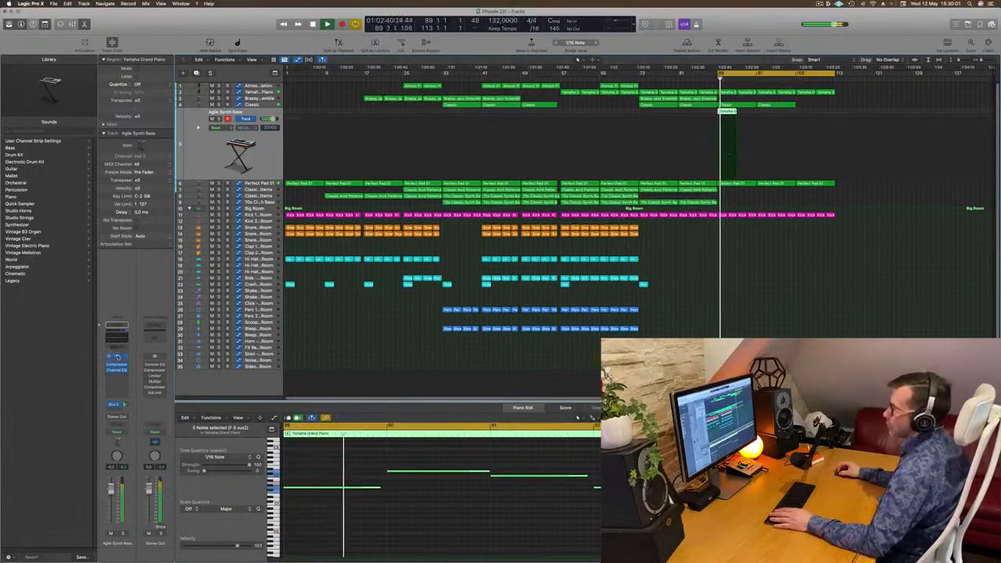
{"action": "key", "text": "space"}
{"action": "key", "text": "space"}
{"action": "left_click", "coordinate": [497, 468]}
{"action": "left_click", "coordinate": [532, 468]}
{"action": "left_click", "coordinate": [566, 466]}
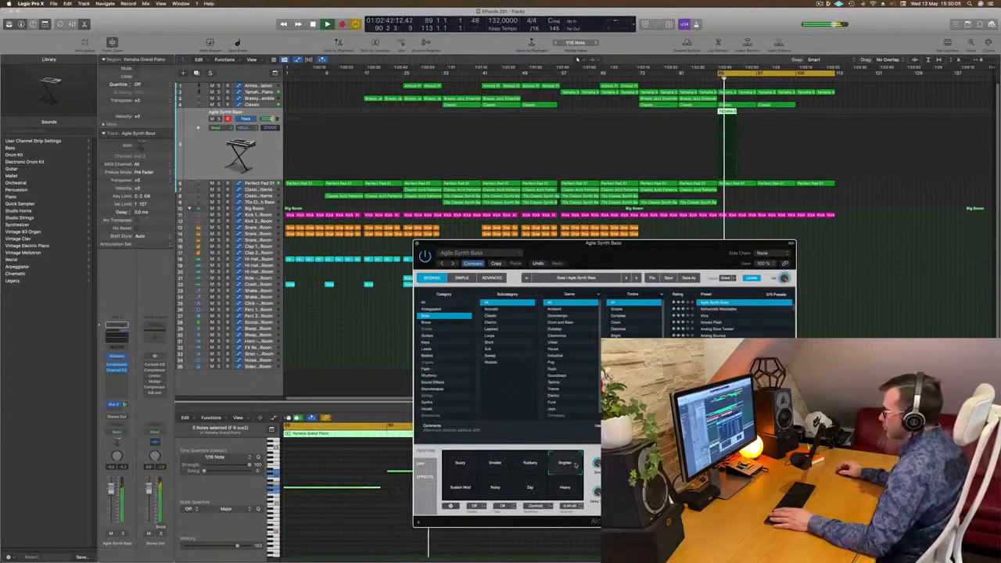
{"action": "left_click", "coordinate": [460, 485]}
{"action": "left_click", "coordinate": [496, 489]}
{"action": "left_click", "coordinate": [530, 488]}
{"action": "left_click", "coordinate": [562, 490]}
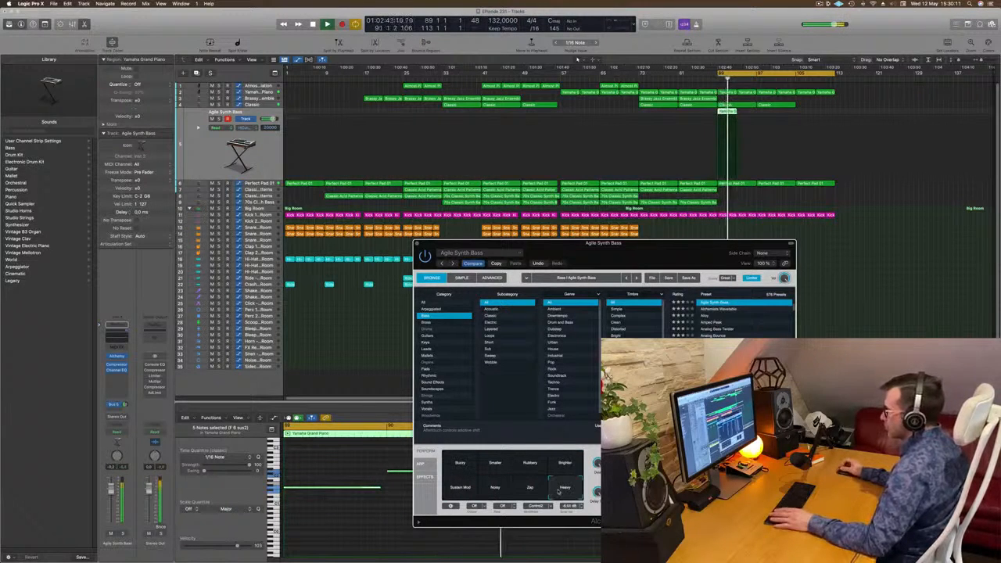
{"action": "left_click_drag", "start_coordinate": [532, 243], "coordinate": [412, 265]}
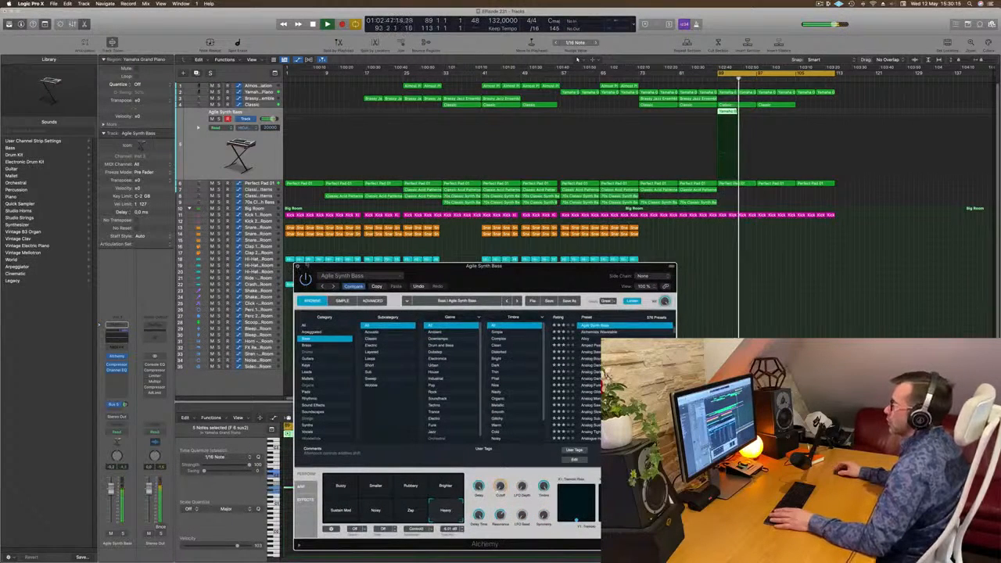
{"action": "key", "text": "space"}
{"action": "left_click", "coordinate": [297, 268]}
- Replace the copied piano region at bar 89 with a copy of Perfect Pad 01, keeping only its lowest notes, and play it
{"action": "key", "text": "Delete"}
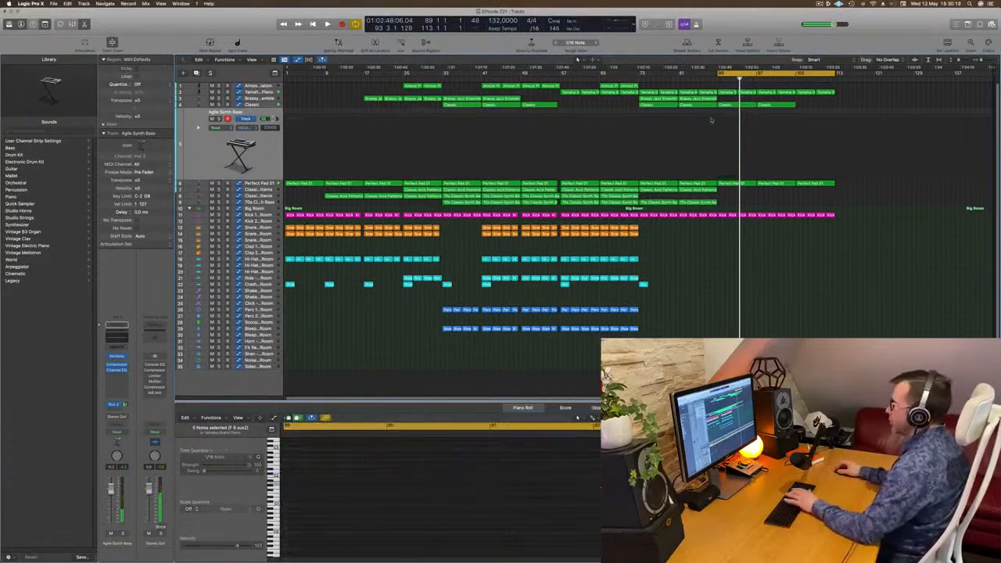
{"action": "left_click", "coordinate": [731, 184]}
{"action": "left_click_drag", "start_coordinate": [731, 179], "coordinate": [731, 164]}
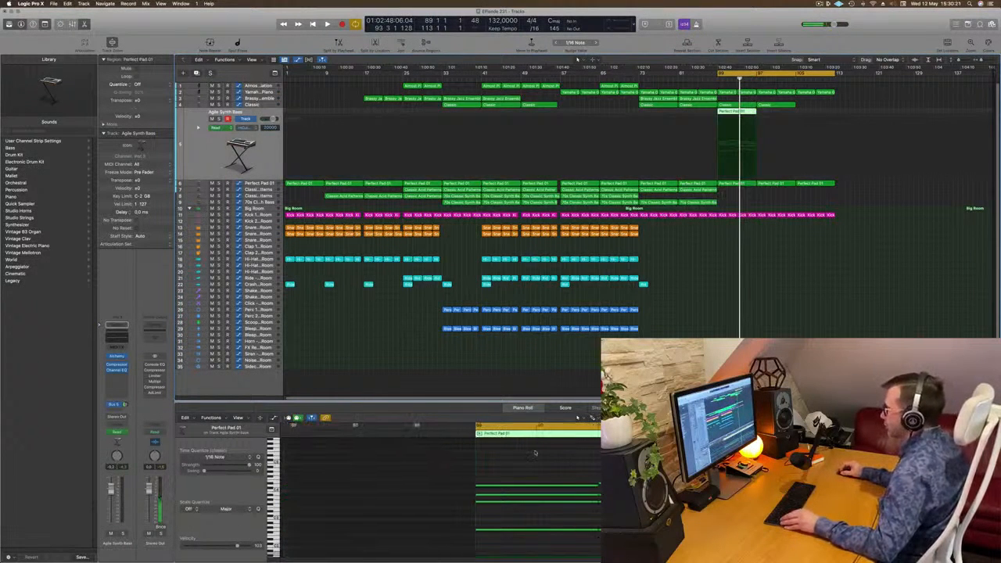
{"action": "key", "text": "super+a"}
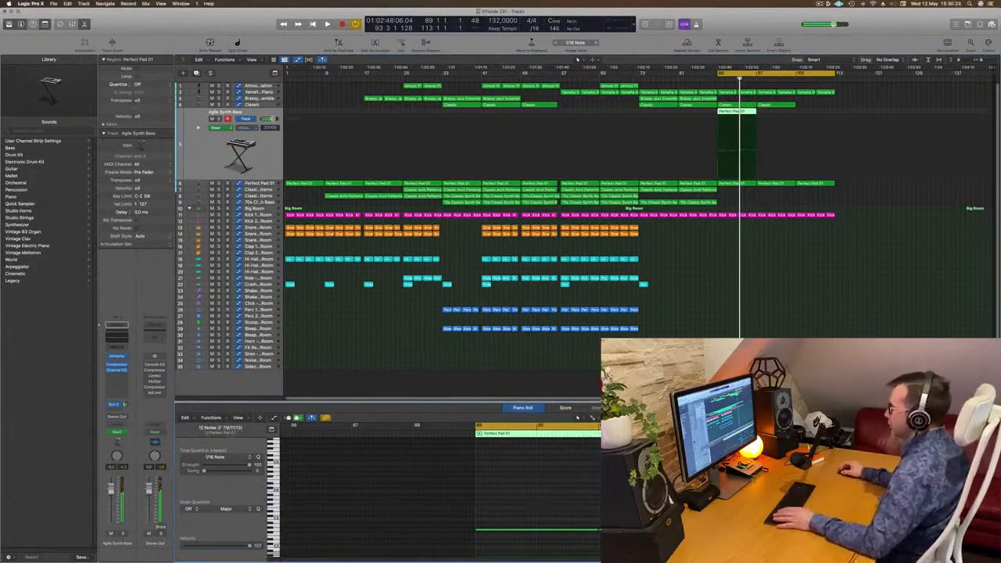
{"action": "key", "text": "shift+space"}
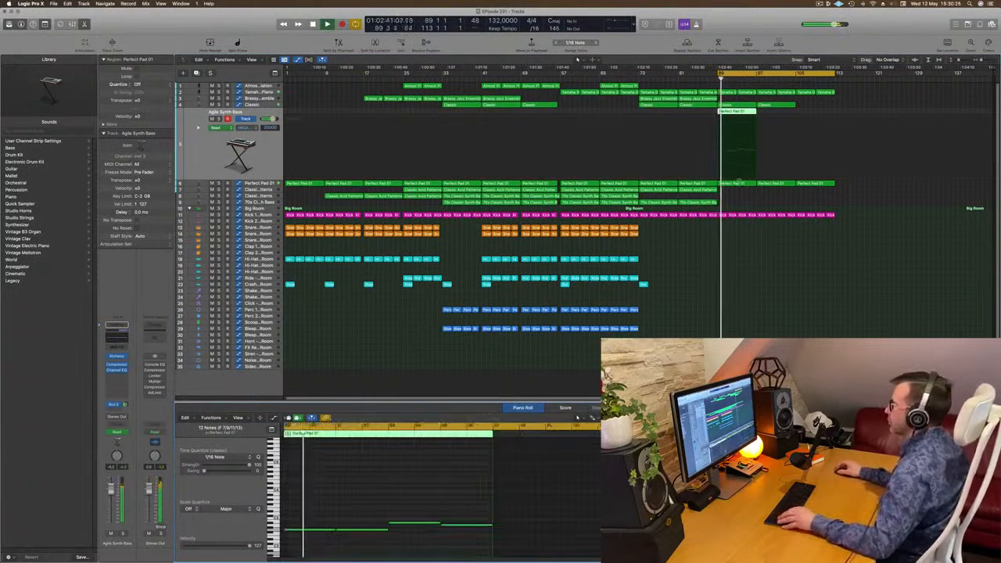
- Display the Alchemy cutoff automation on the Agile Synth Bass track, delete it and restart playback
{"action": "left_click", "coordinate": [246, 127]}
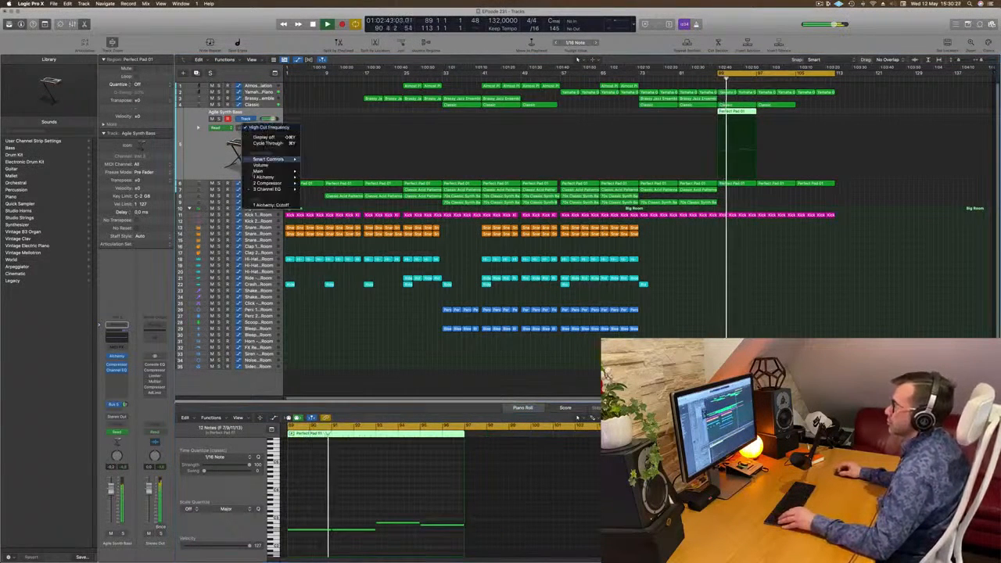
{"action": "left_click", "coordinate": [270, 205]}
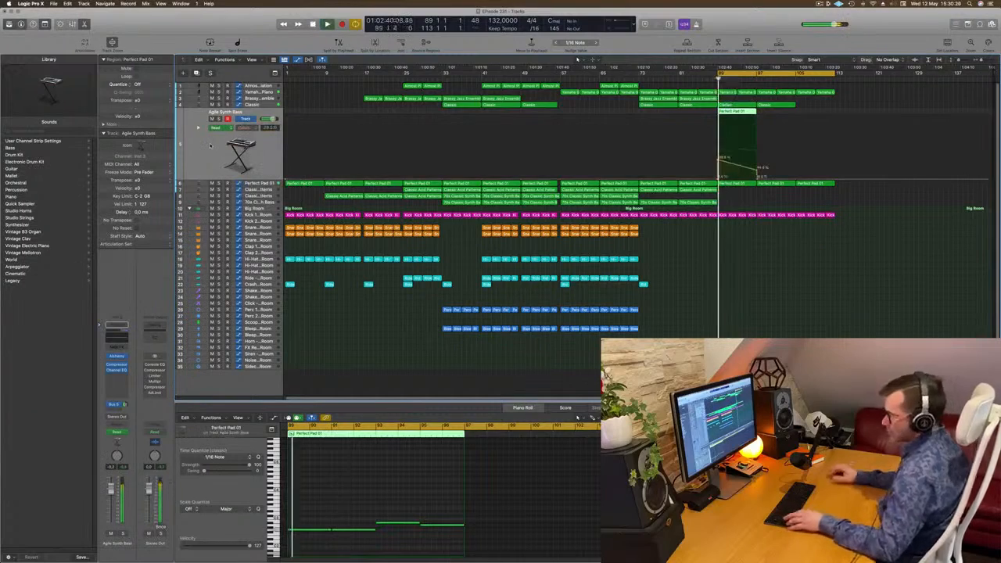
{"action": "key", "text": "ctrl+super+BackSpace"}
{"action": "key", "text": "space"}
{"action": "key", "text": "space"}
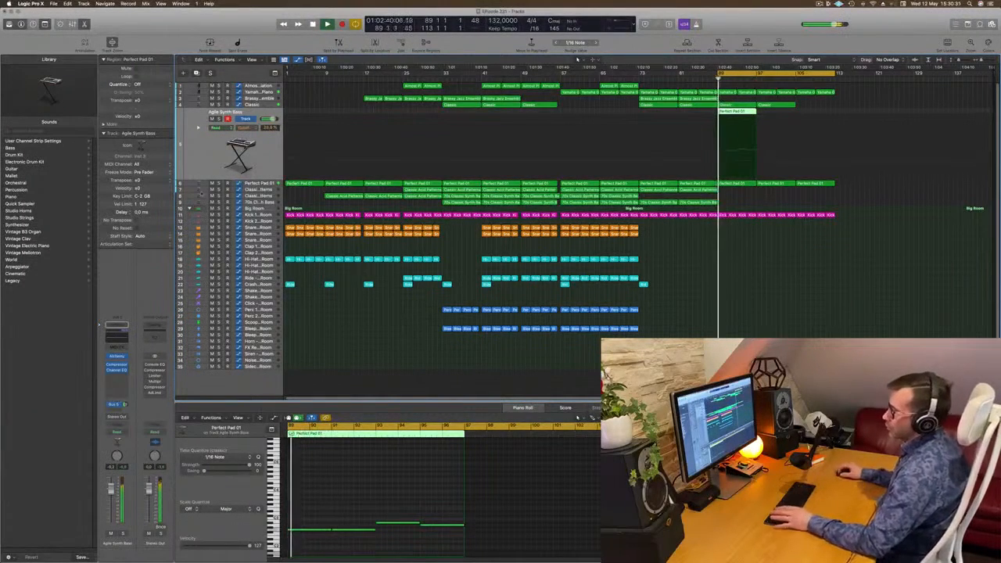
- Audition Alchemy bass presets including Alloy and Analog Bounce, and load Analog Dark Bass on the synth bass track
{"action": "left_click", "coordinate": [116, 358]}
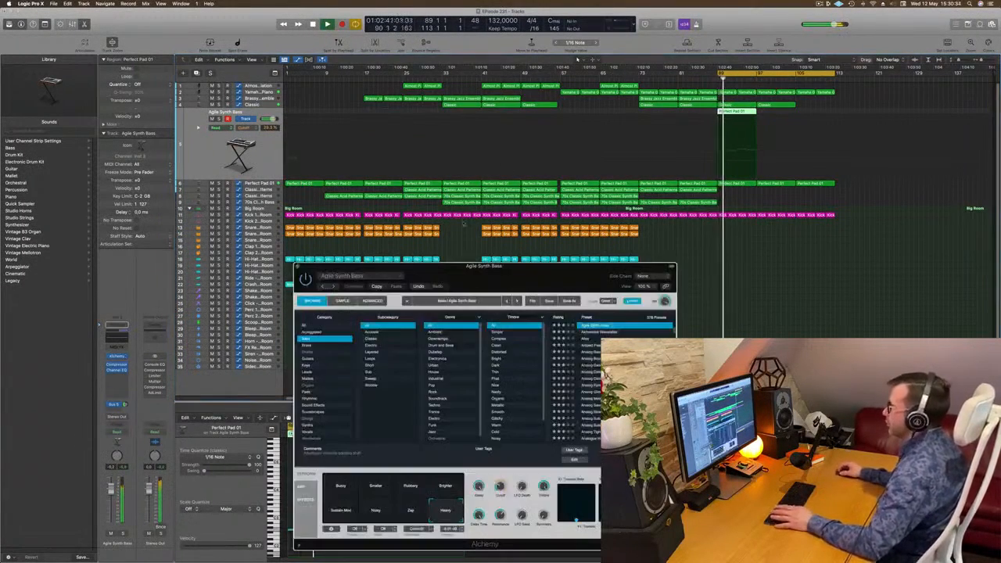
{"action": "left_click_drag", "start_coordinate": [504, 275], "coordinate": [607, 150]}
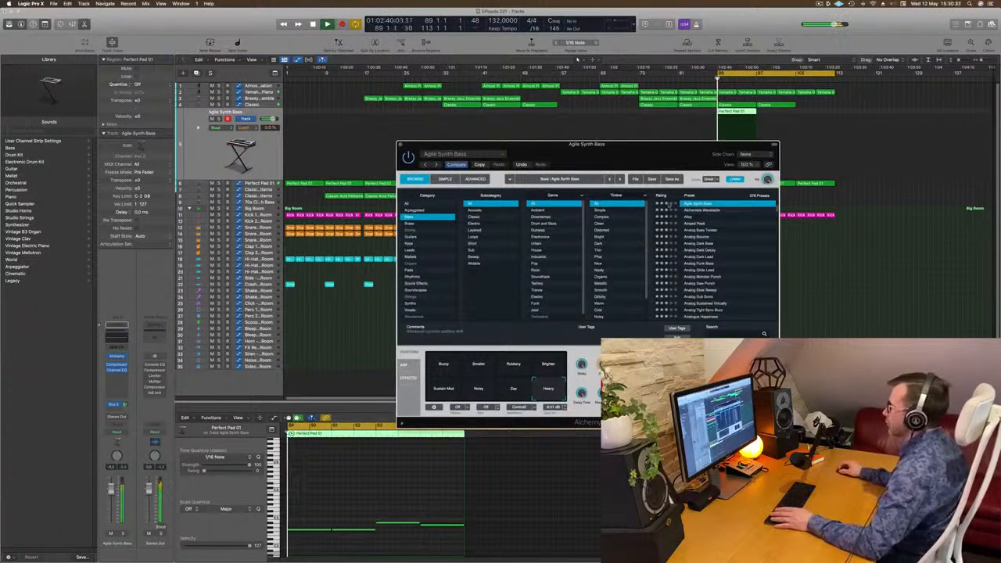
{"action": "left_click", "coordinate": [690, 219]}
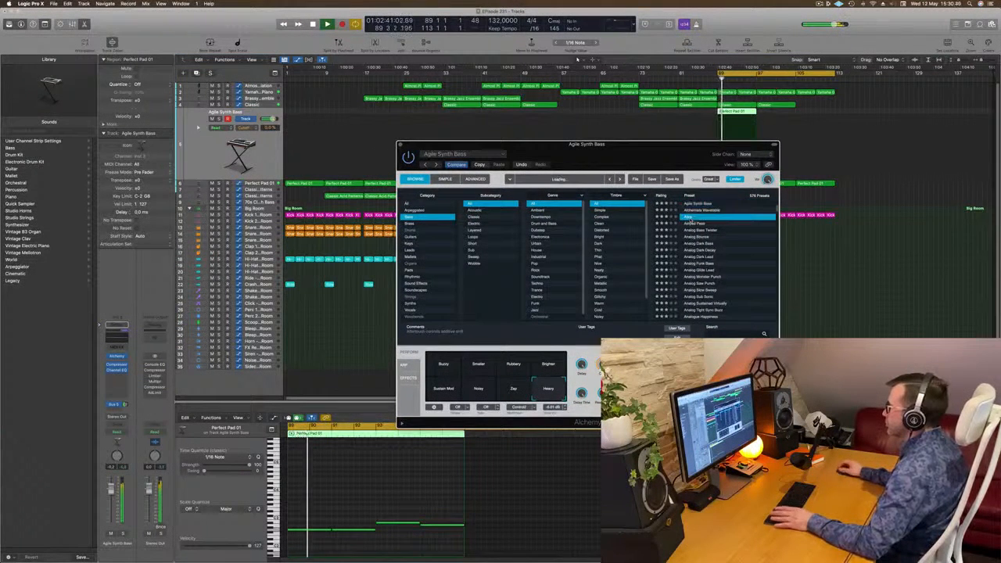
{"action": "left_click", "coordinate": [695, 236]}
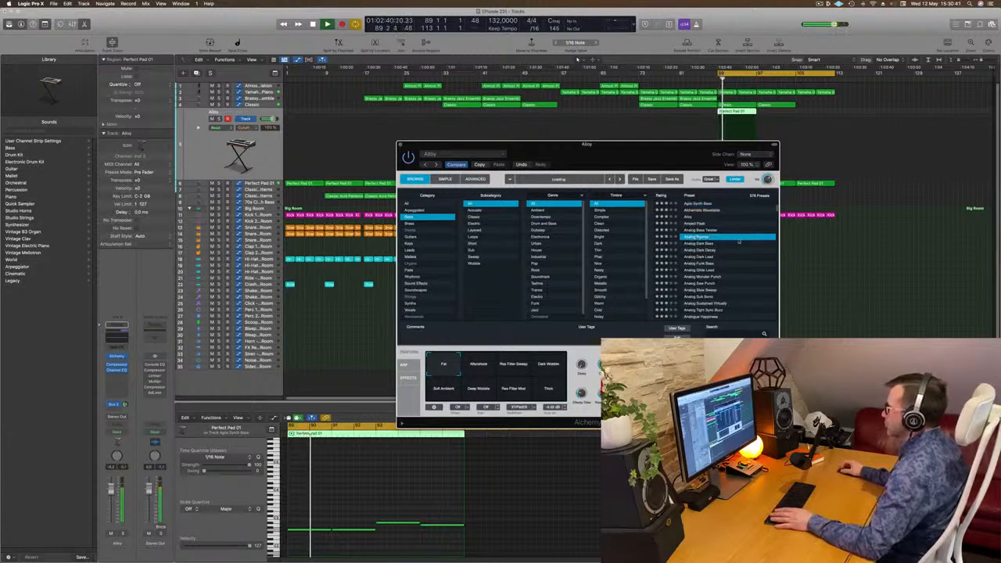
{"action": "left_click", "coordinate": [698, 243]}
{"action": "key", "text": "space"}
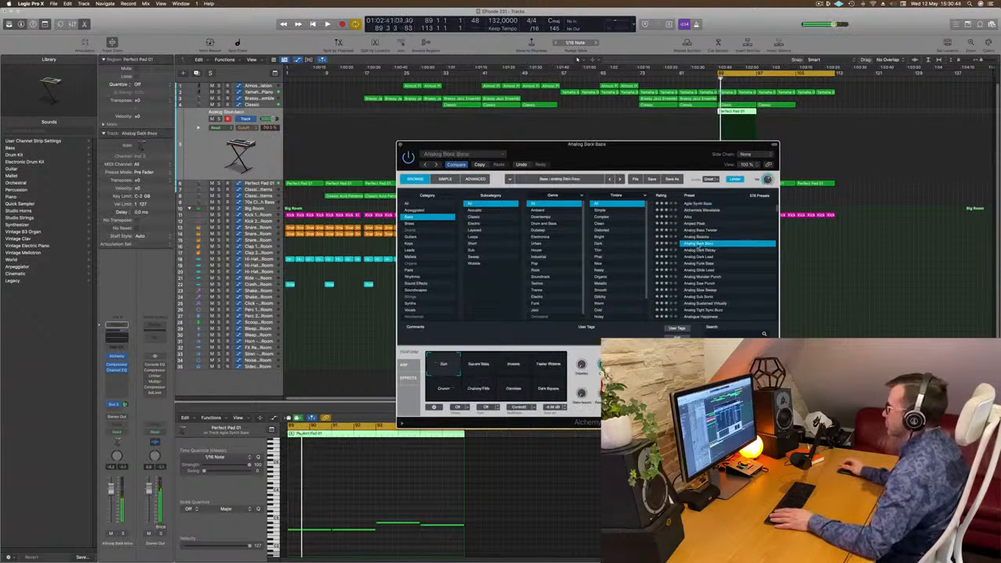
{"action": "left_click_drag", "start_coordinate": [678, 165], "coordinate": [841, 266]}
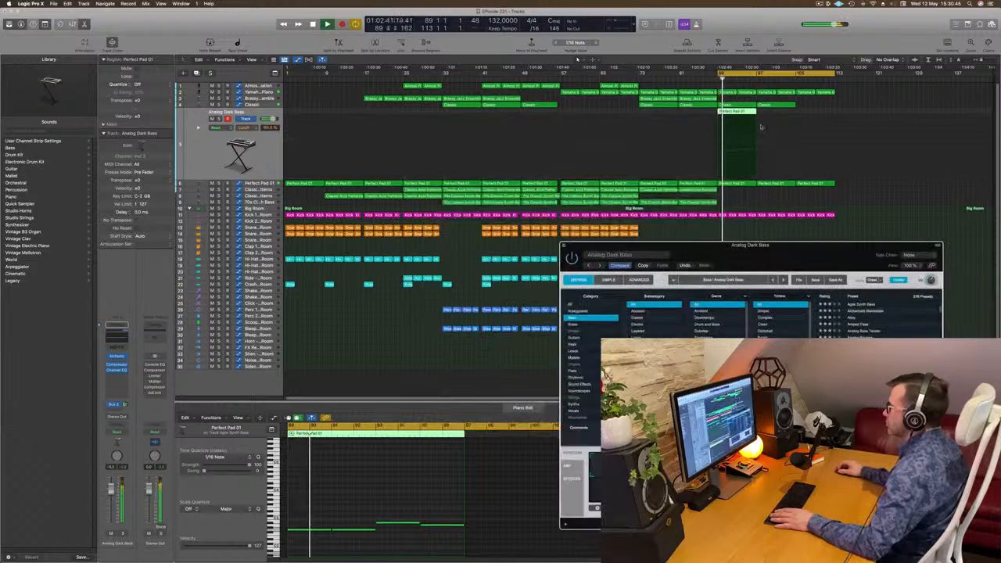
- Transpose all four notes of the Perfect Pad 01 region on Analog Dark Bass down one octave
{"action": "double_click", "coordinate": [735, 114]}
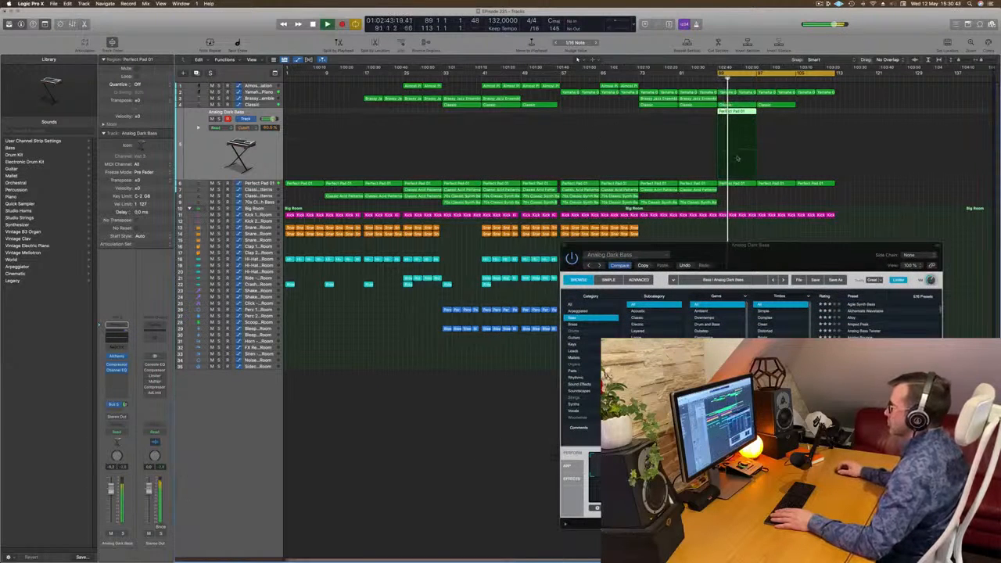
{"action": "double_click", "coordinate": [741, 113]}
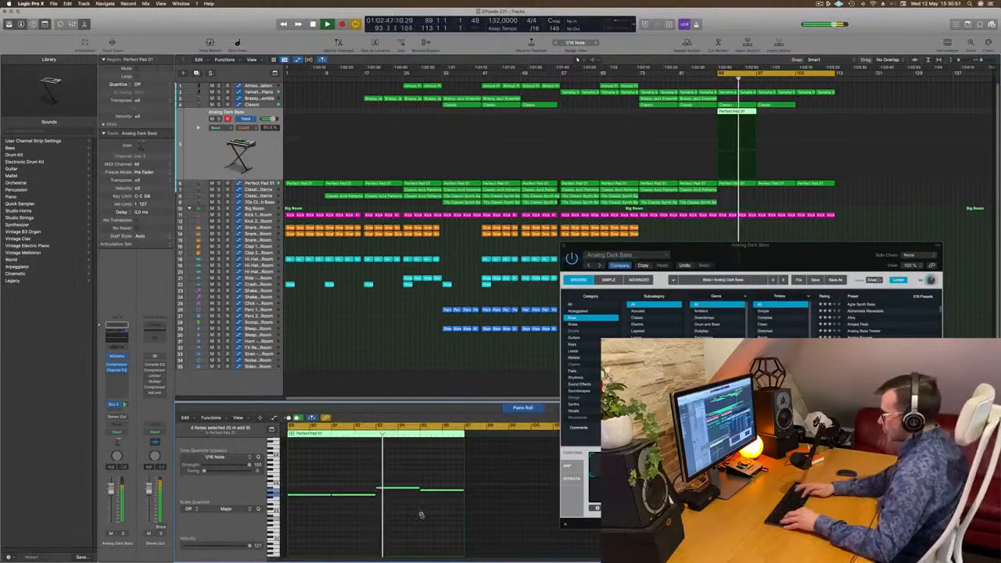
{"action": "scroll", "coordinate": [420, 514], "scroll_direction": "up", "scroll_amount": 2}
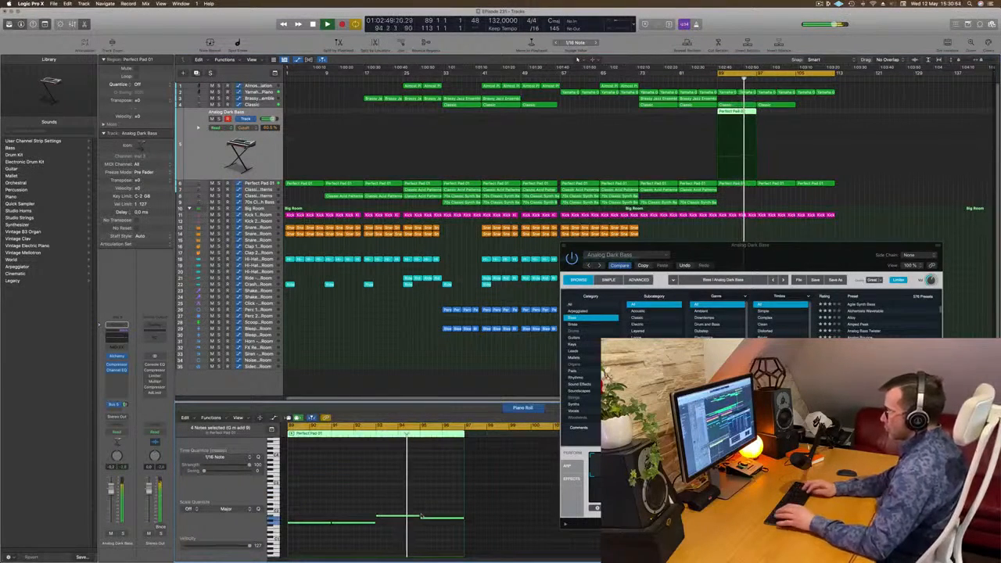
- Audition the Analog Dark Bass performance variations from Square Bass to Distorted, choose Sub and close the instrument
{"action": "left_click_drag", "start_coordinate": [563, 246], "coordinate": [470, 291]}
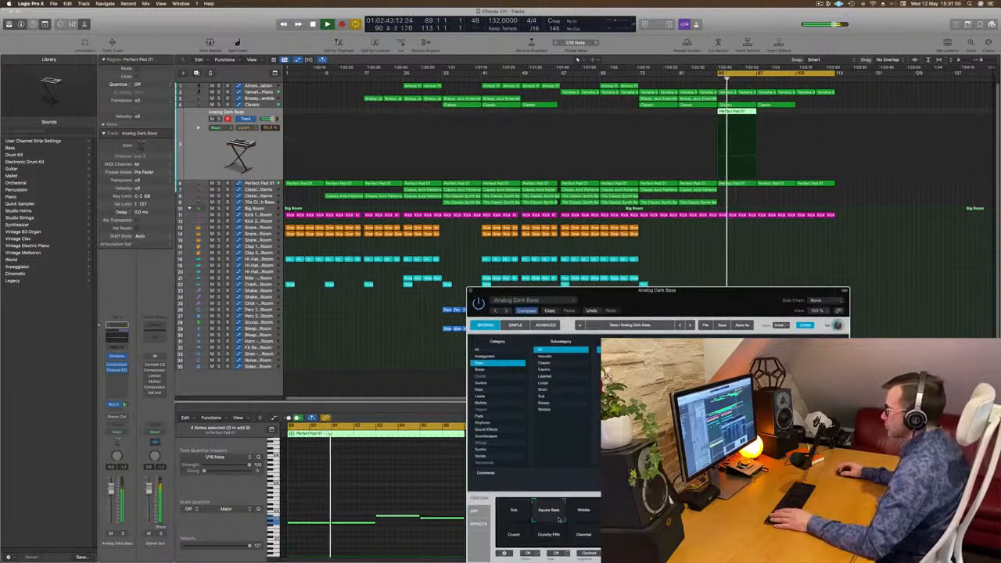
{"action": "left_click", "coordinate": [554, 538]}
{"action": "left_click", "coordinate": [588, 537]}
{"action": "left_click", "coordinate": [618, 536]}
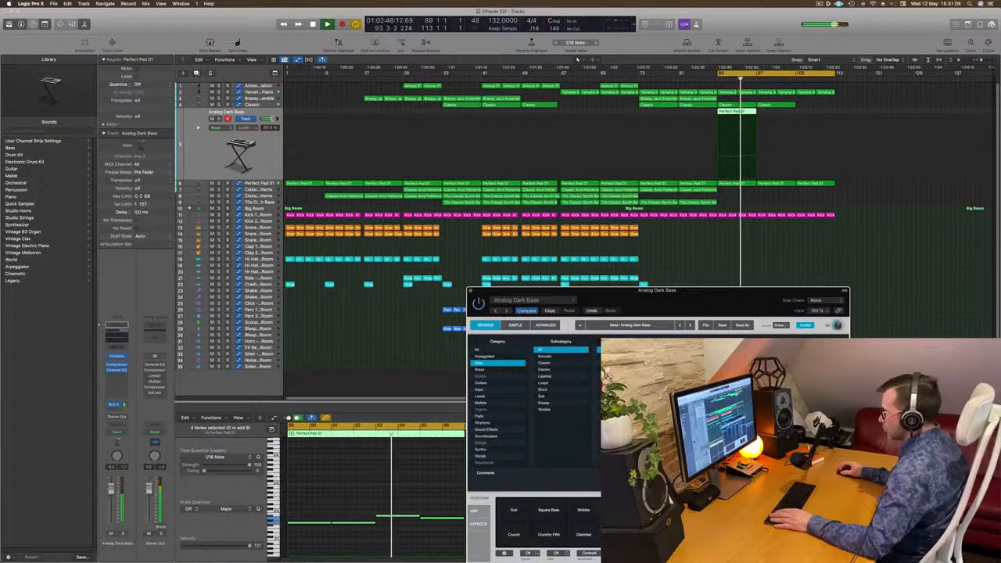
{"action": "left_click", "coordinate": [510, 512]}
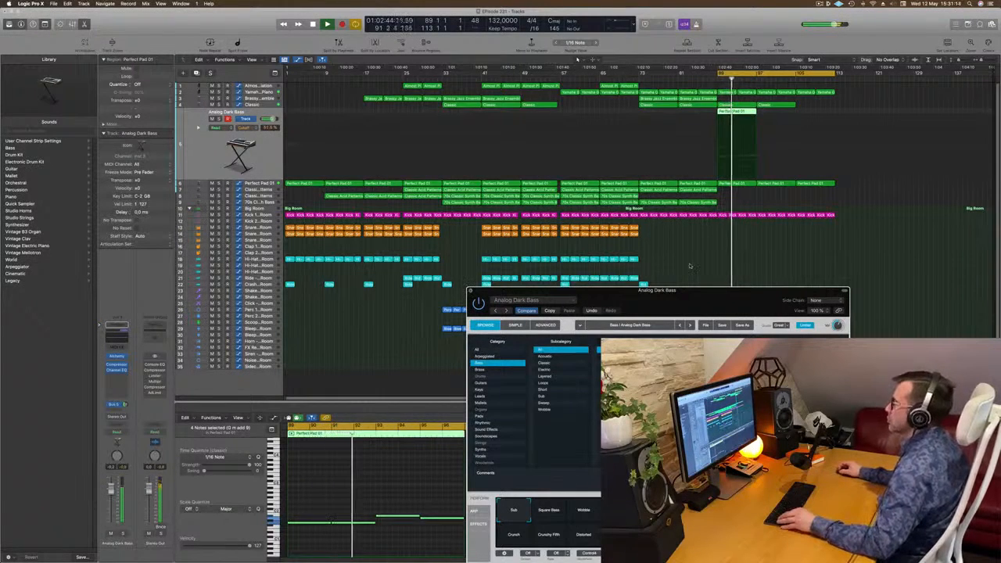
{"action": "key", "text": "super+w"}
{"action": "scroll", "coordinate": [739, 264], "scroll_direction": "up", "scroll_amount": 3}
{"action": "scroll", "coordinate": [743, 258], "scroll_direction": "down", "scroll_amount": 3}
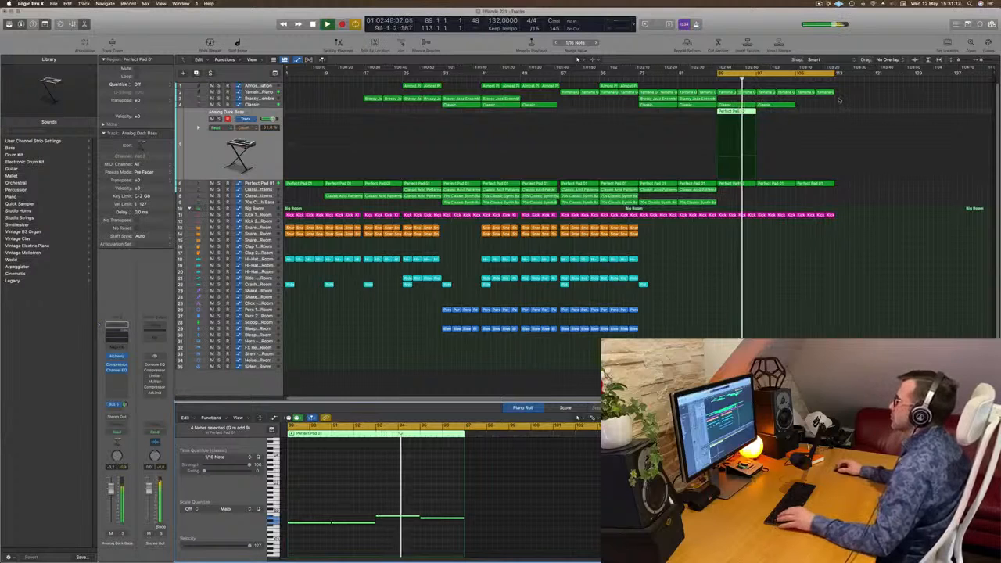
- Move the Analog Dark Bass region from bar 89 to bar 97 and copy the Classic region at bar 97 to bar 105
{"action": "left_click_drag", "start_coordinate": [728, 112], "coordinate": [767, 117]}
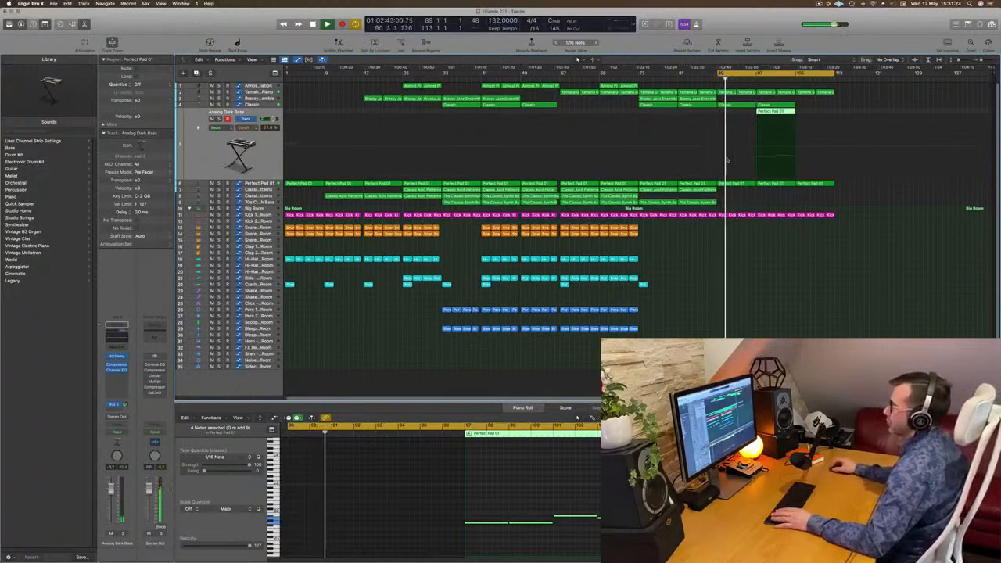
{"action": "left_click", "coordinate": [258, 202]}
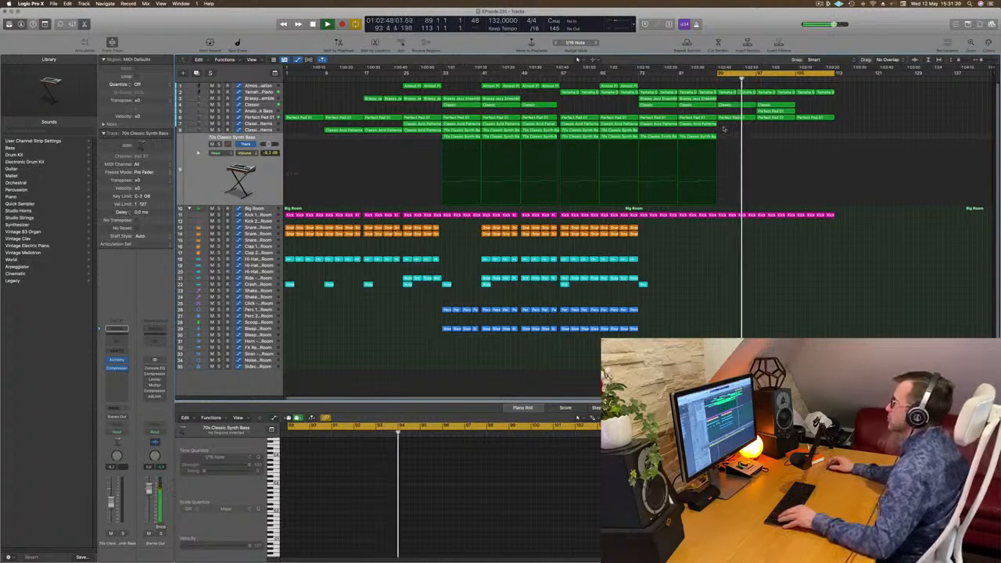
{"action": "left_click", "coordinate": [776, 105]}
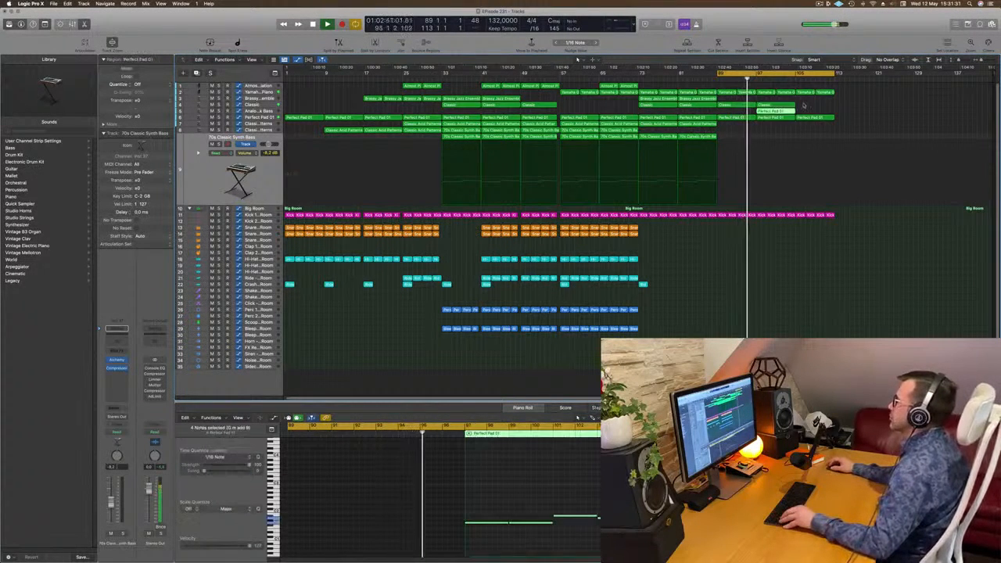
{"action": "left_click_drag", "start_coordinate": [778, 105], "coordinate": [817, 107]}
{"action": "left_click", "coordinate": [782, 106]}
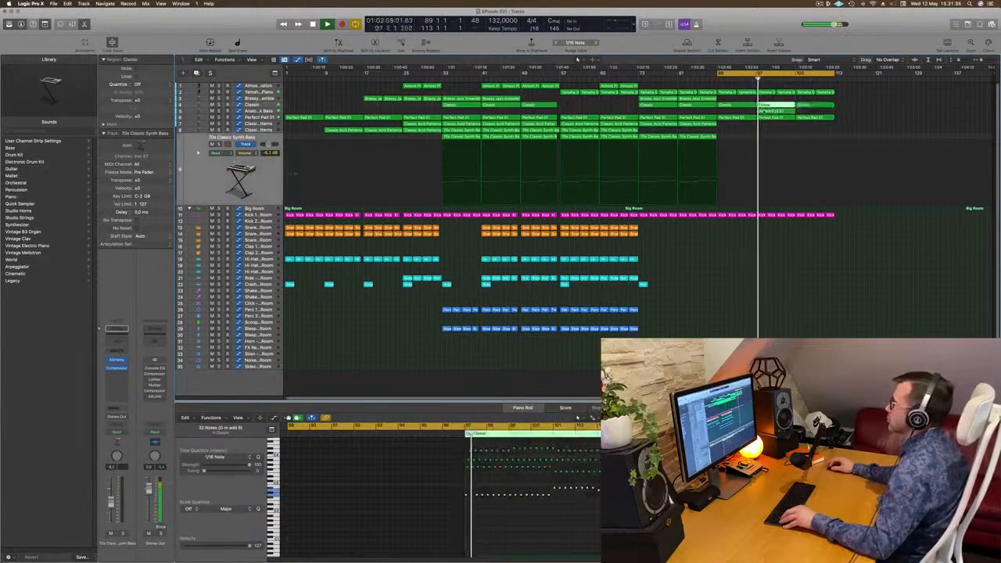
{"action": "left_click", "coordinate": [778, 111]}
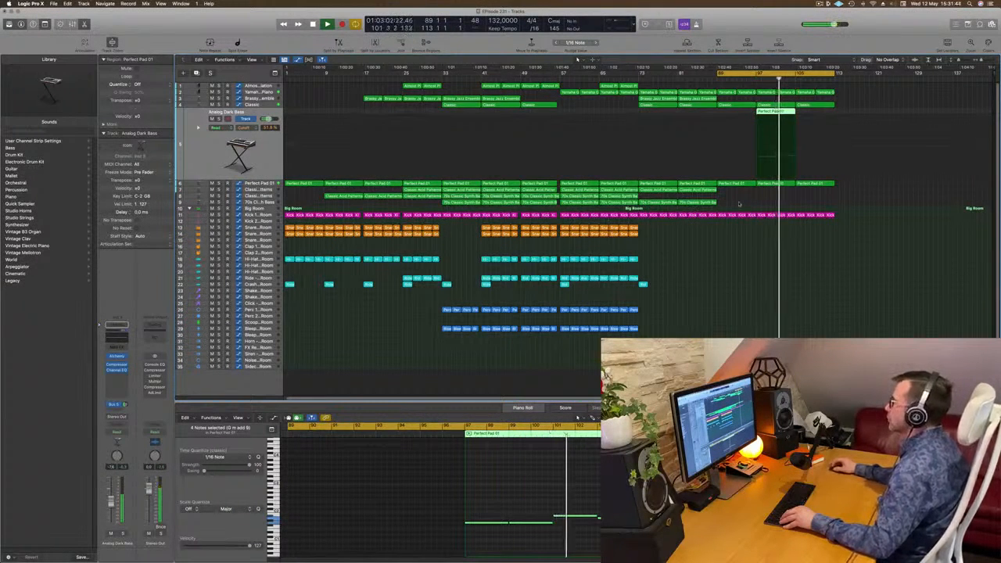
- Copy four Snare 1 regions to bar 105 and flatten their automation to 100%
{"action": "left_click_drag", "start_coordinate": [626, 239], "coordinate": [813, 239]}
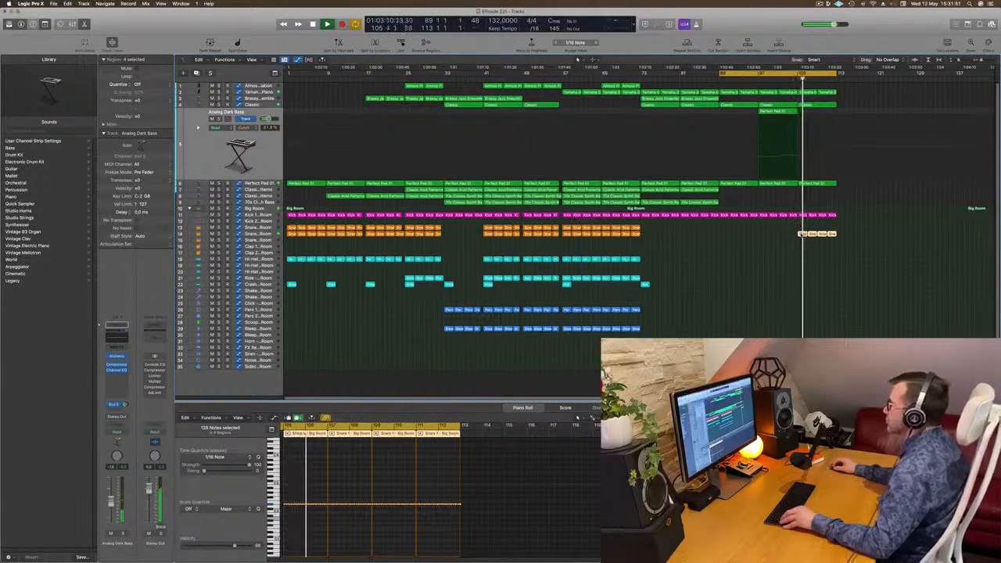
{"action": "left_click", "coordinate": [254, 236]}
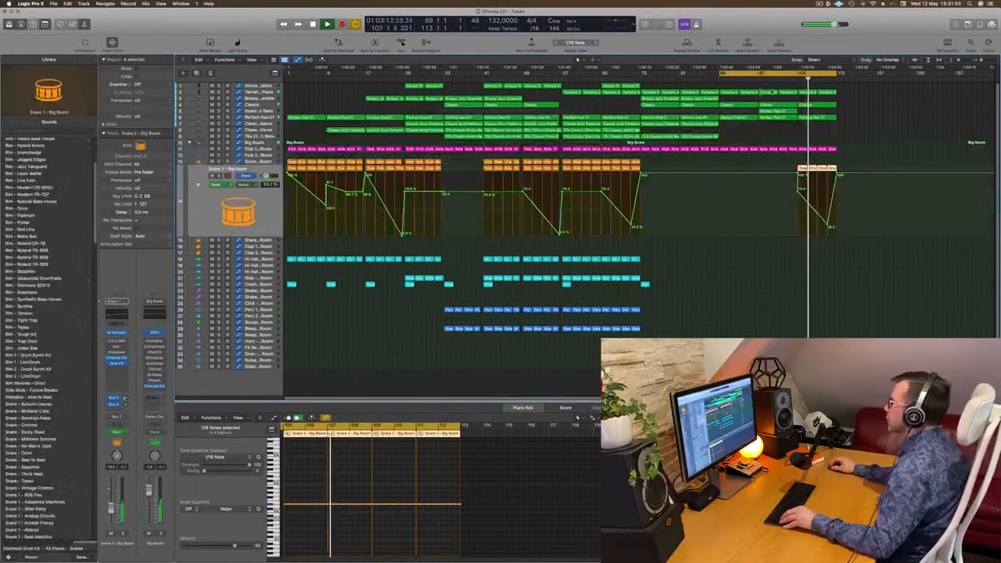
{"action": "left_click", "coordinate": [786, 79]}
{"action": "left_click_drag", "start_coordinate": [797, 192], "coordinate": [797, 183]}
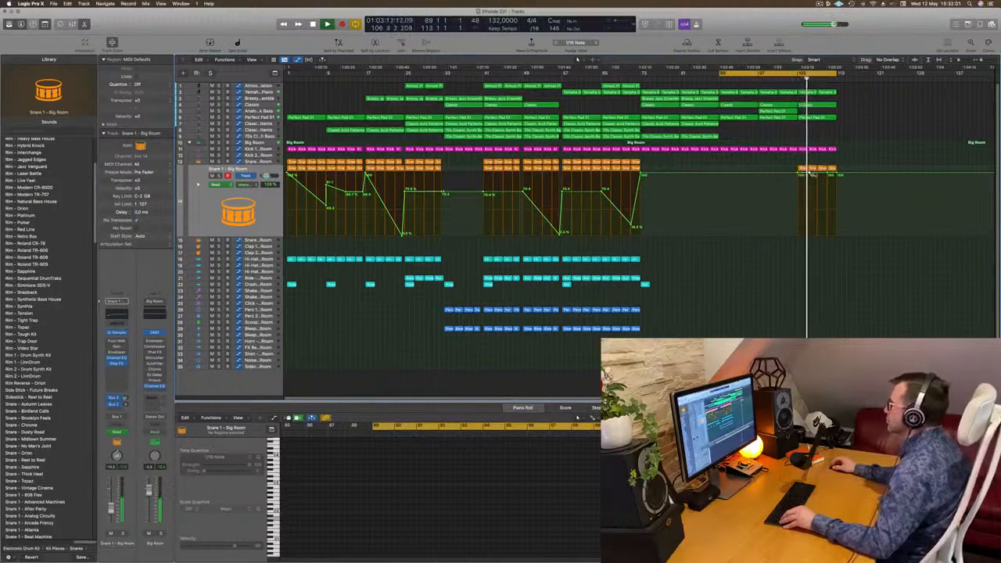
- Copy two hi-hat regions to bar 109 and the Analog Dark Bass region to bar 105
{"action": "left_click_drag", "start_coordinate": [644, 259], "coordinate": [823, 261]}
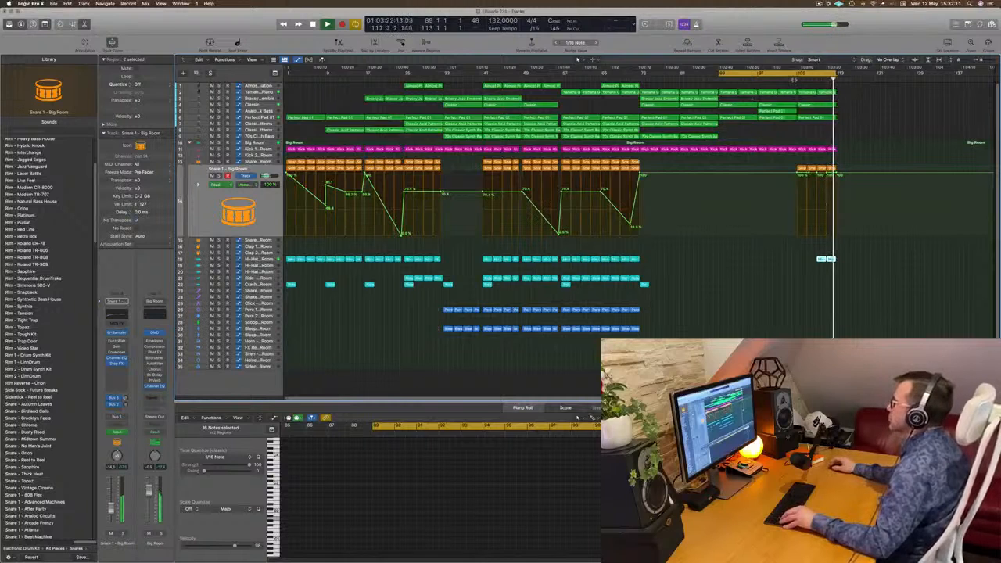
{"action": "left_click_drag", "start_coordinate": [769, 114], "coordinate": [809, 114]}
- Shorten the cycle range to bars 97 to 113 and play the section from bar 97
{"action": "left_click_drag", "start_coordinate": [717, 75], "coordinate": [758, 74]}
{"action": "key", "text": "space"}
{"action": "key", "text": "space"}
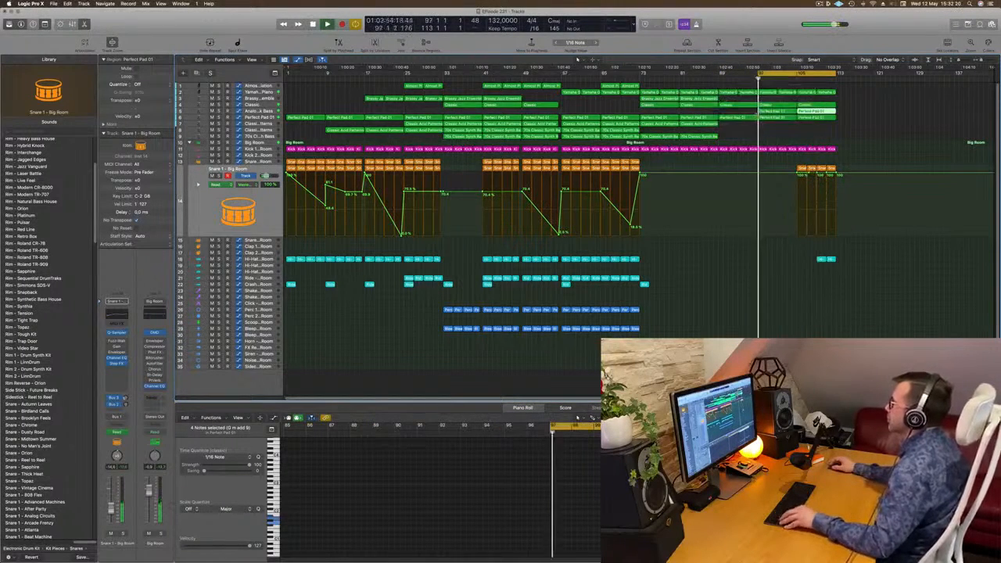
{"action": "left_click", "coordinate": [778, 138]}
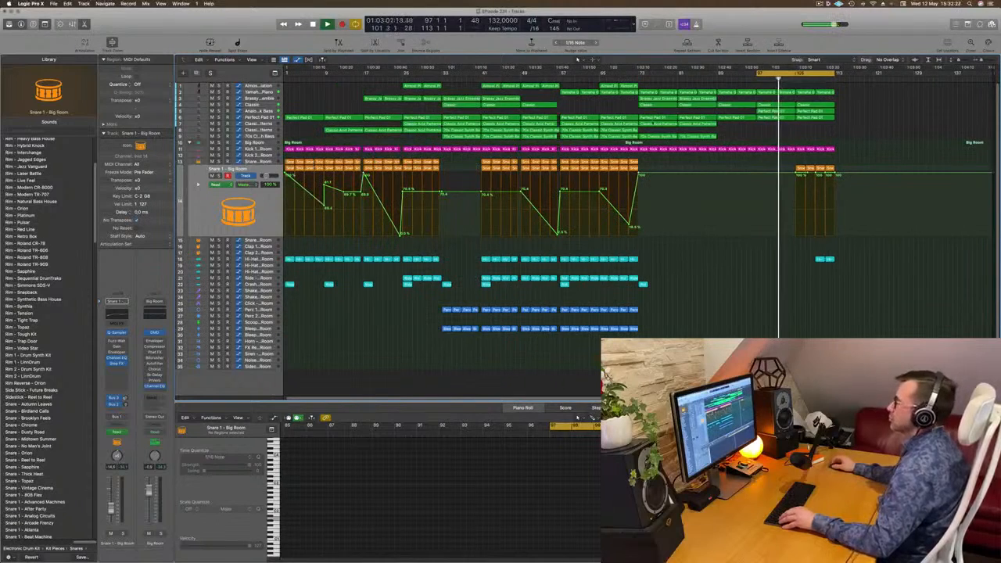
- Shape the Classic track's filter frequency automation into a rising ramp from bar 105 to bar 113
{"action": "left_click", "coordinate": [264, 105]}
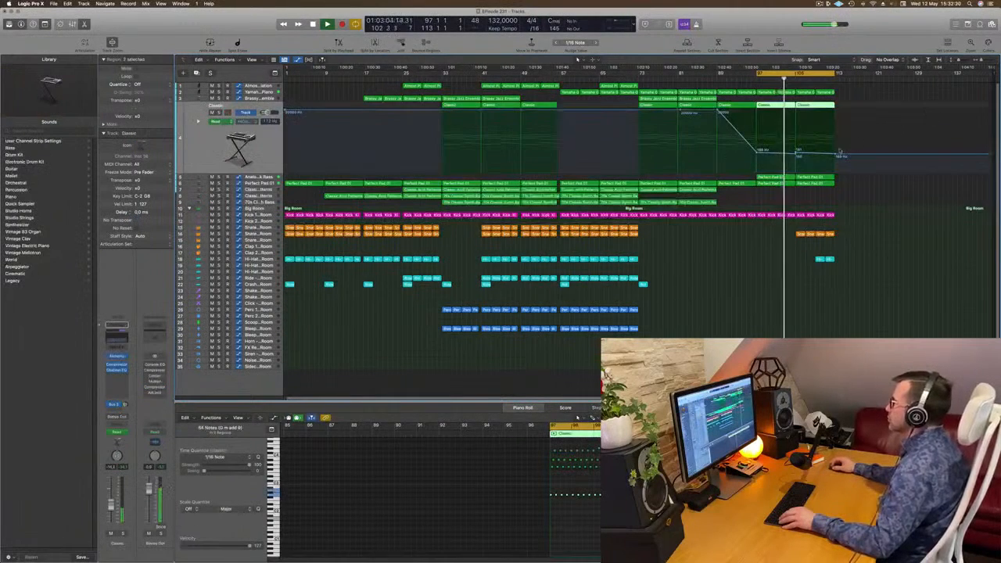
{"action": "left_click", "coordinate": [795, 154]}
{"action": "left_click_drag", "start_coordinate": [796, 154], "coordinate": [835, 119]}
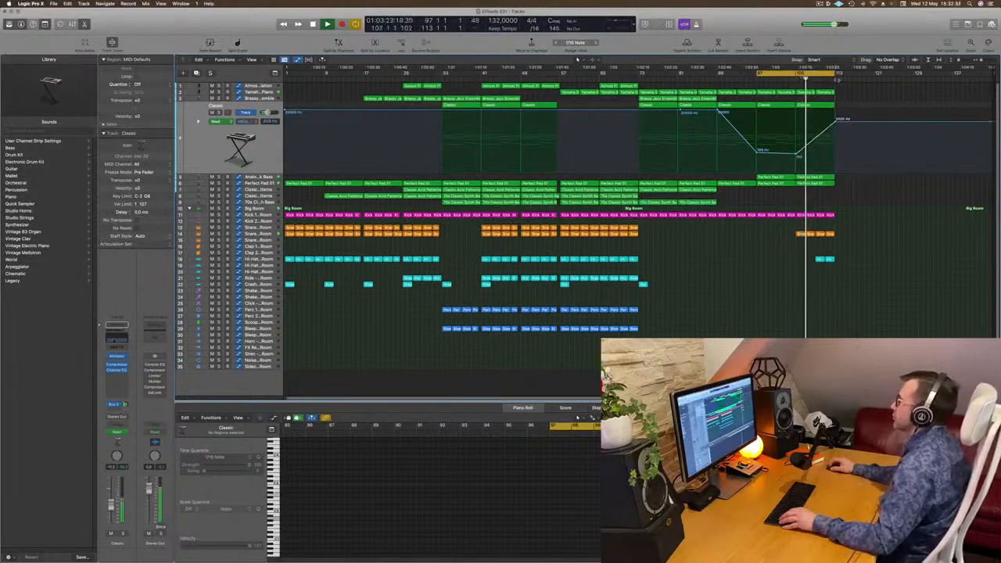
- Set the cycle range to bars 105 to 113 and repeat that section four times, up to bar 145
{"action": "left_click", "coordinate": [822, 72]}
{"action": "left_click_drag", "start_coordinate": [797, 73], "coordinate": [833, 73]}
{"action": "key", "text": "ctrl+super+r"}
{"action": "key", "text": "ctrl+super+r"}
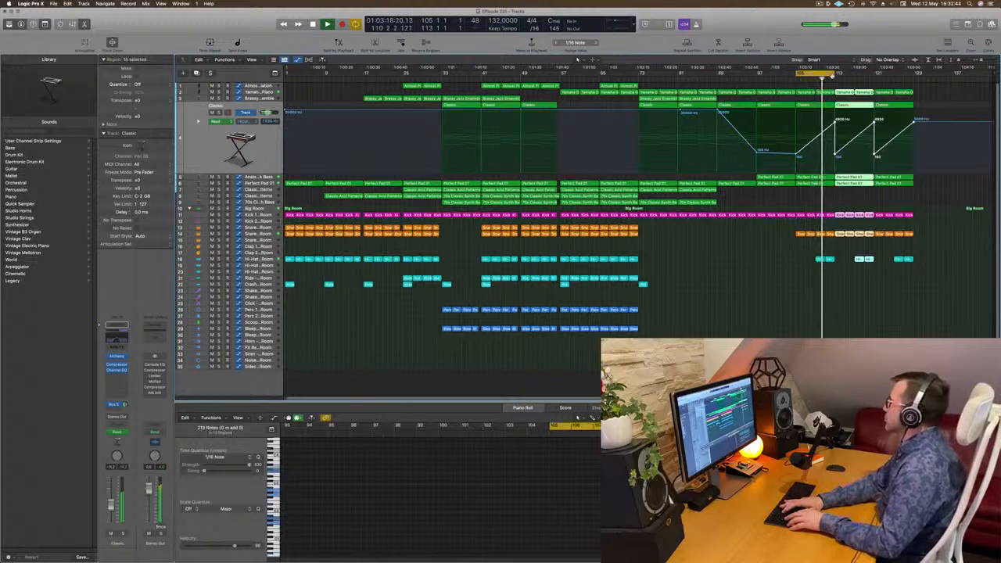
{"action": "key", "text": "ctrl+super+r"}
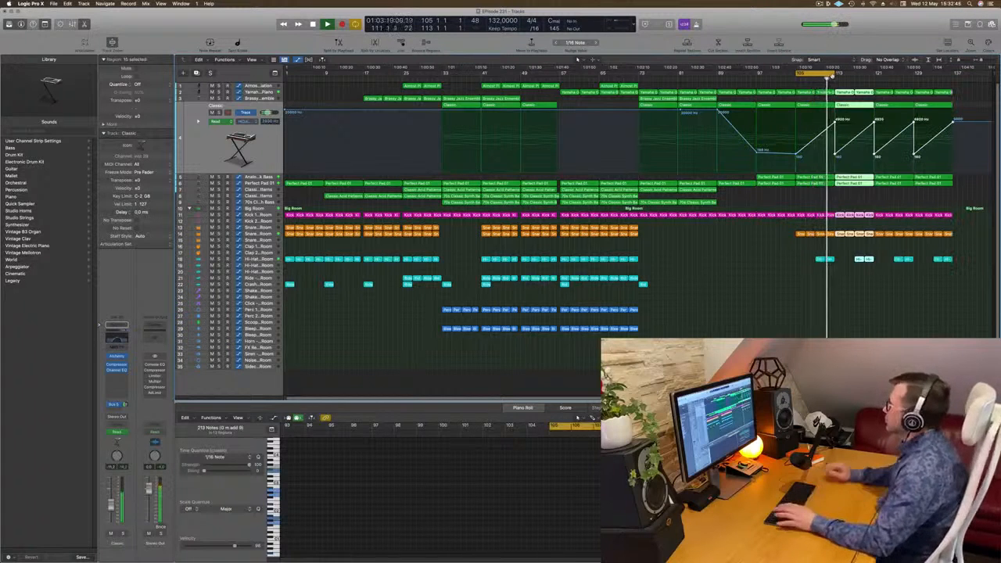
{"action": "key", "text": "ctrl+super+r"}
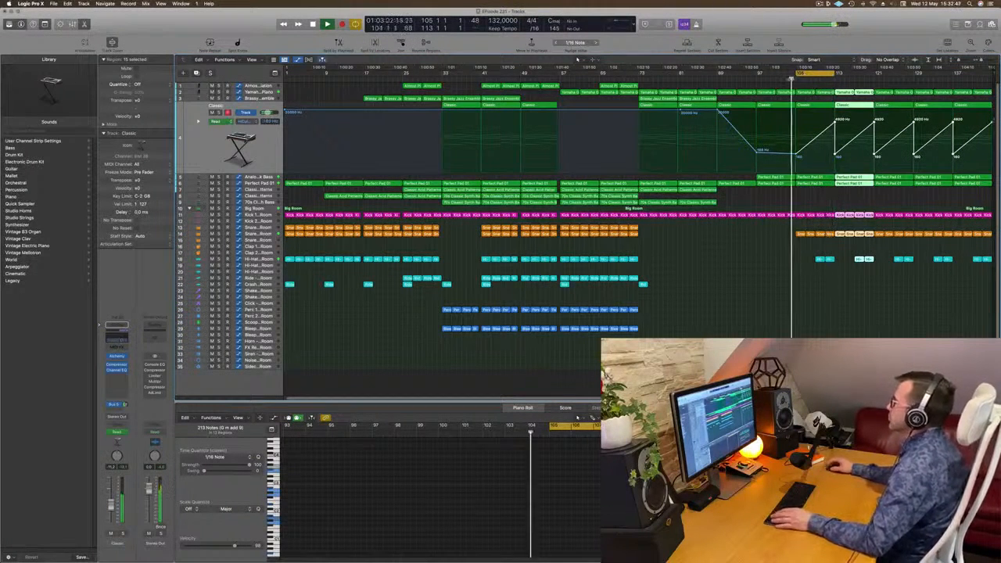
{"action": "left_click", "coordinate": [790, 201]}
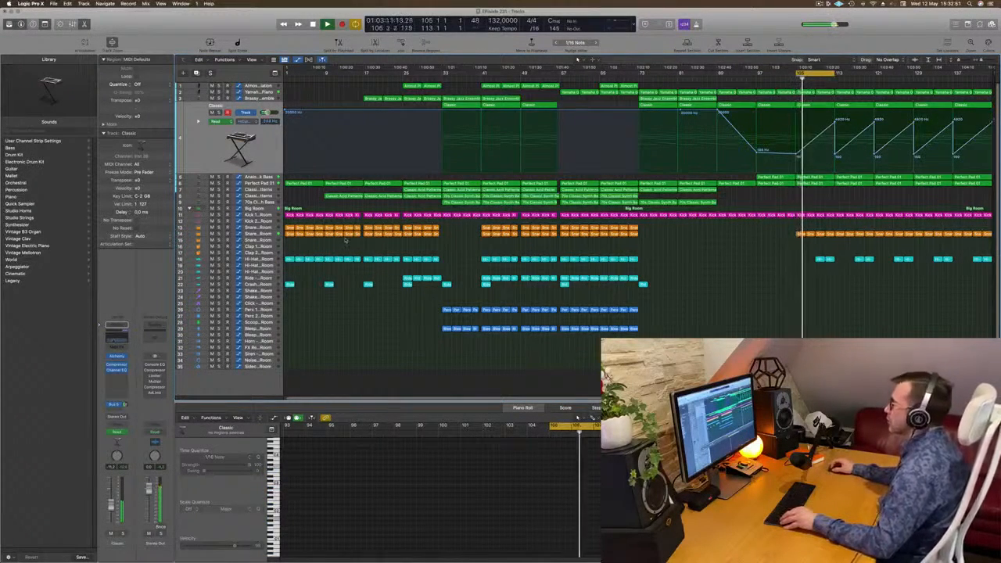
- Shape the Snare 1 automation to fall from bar 105 to a low point at bar 113 and return to 100% by bar 115
{"action": "left_click", "coordinate": [258, 233]}
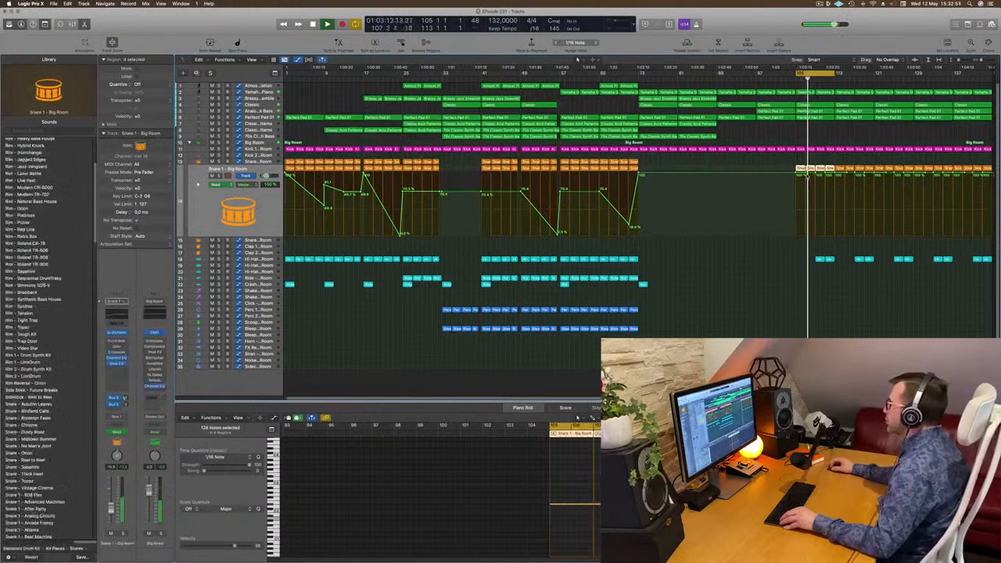
{"action": "left_click", "coordinate": [827, 172]}
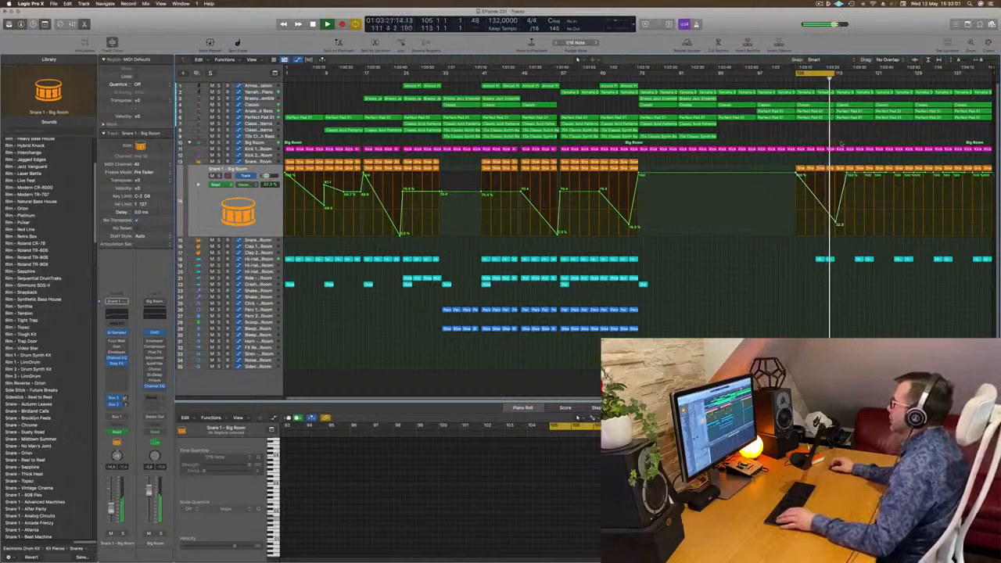
- Raise the Kick 1 volume automation to about -2.9 dB between bars 113 and 121, extending the cycle range to bar 121
{"action": "left_click", "coordinate": [270, 149]}
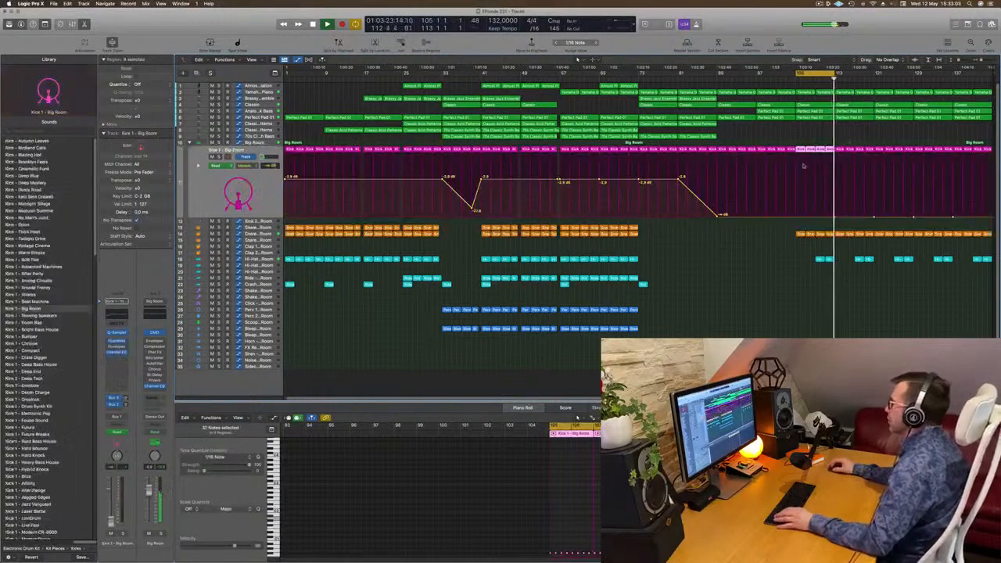
{"action": "left_click_drag", "start_coordinate": [837, 218], "coordinate": [836, 178]}
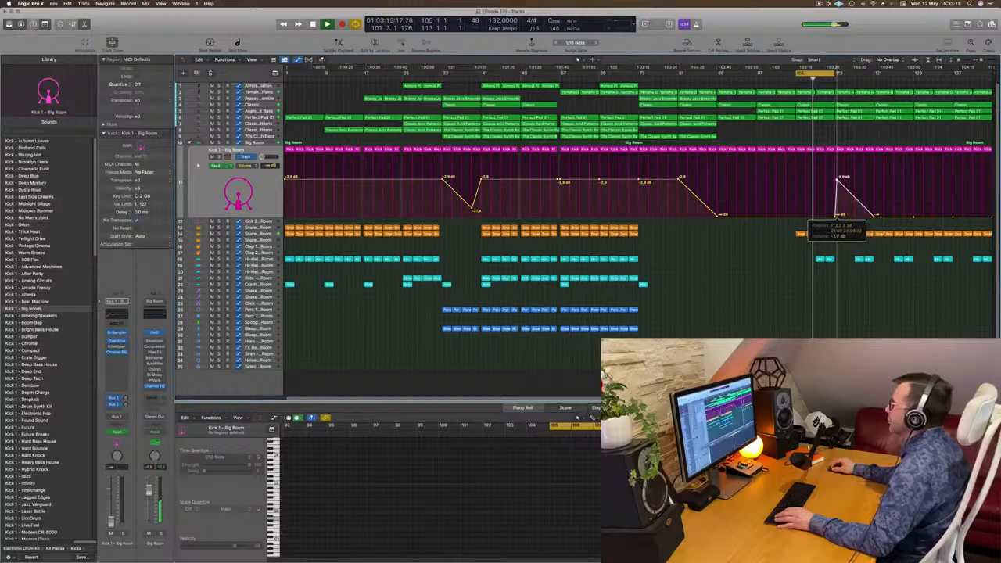
{"action": "left_click_drag", "start_coordinate": [836, 176], "coordinate": [836, 176]}
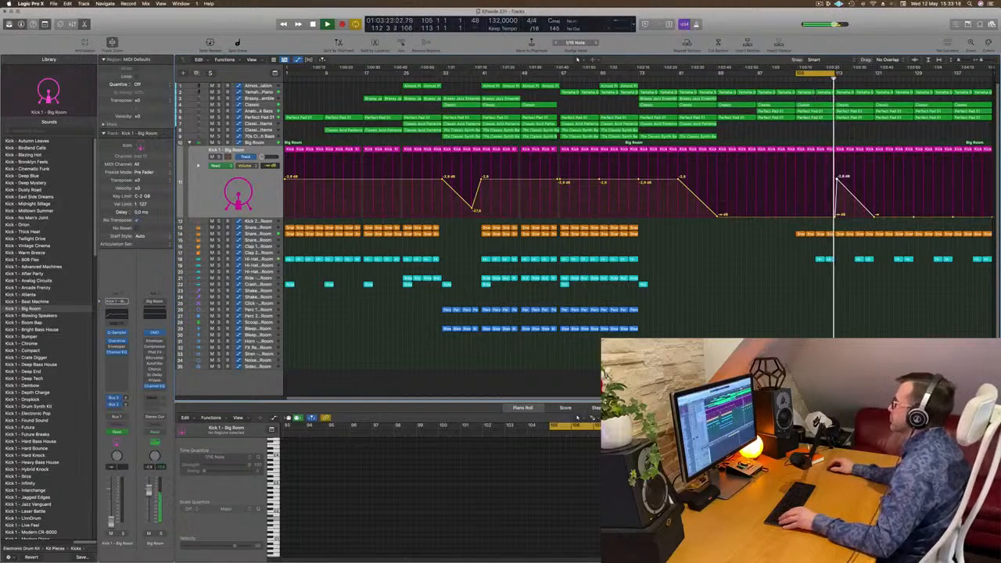
{"action": "left_click_drag", "start_coordinate": [833, 72], "coordinate": [877, 74]}
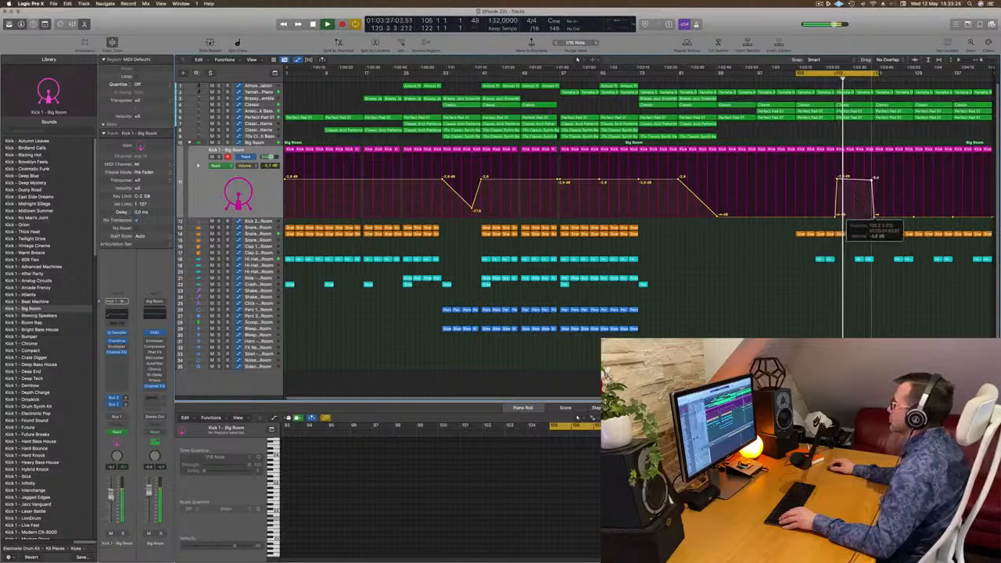
{"action": "left_click_drag", "start_coordinate": [873, 180], "coordinate": [874, 180]}
{"action": "left_click", "coordinate": [873, 180]}
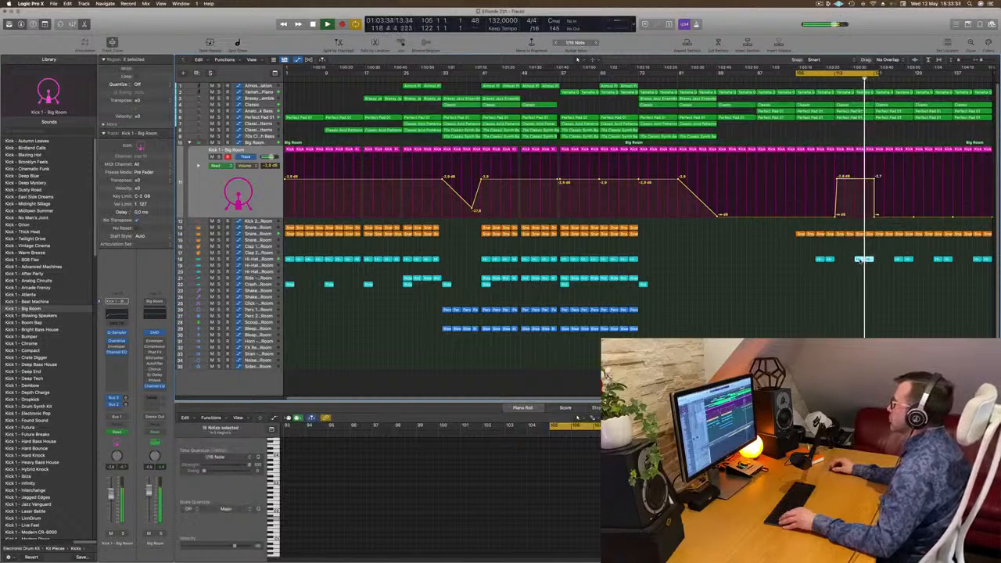
- Extend the cycle range to bar 129 and raise the Perfect Pad 01 cutoff automation to a peak at bar 113
{"action": "left_click_drag", "start_coordinate": [884, 254], "coordinate": [857, 262]}
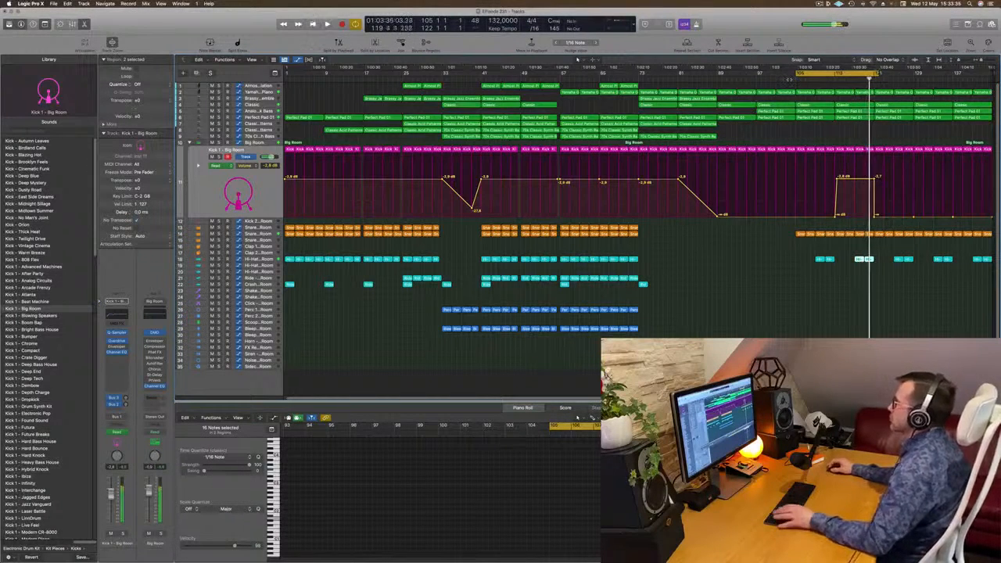
{"action": "left_click_drag", "start_coordinate": [878, 73], "coordinate": [914, 75]}
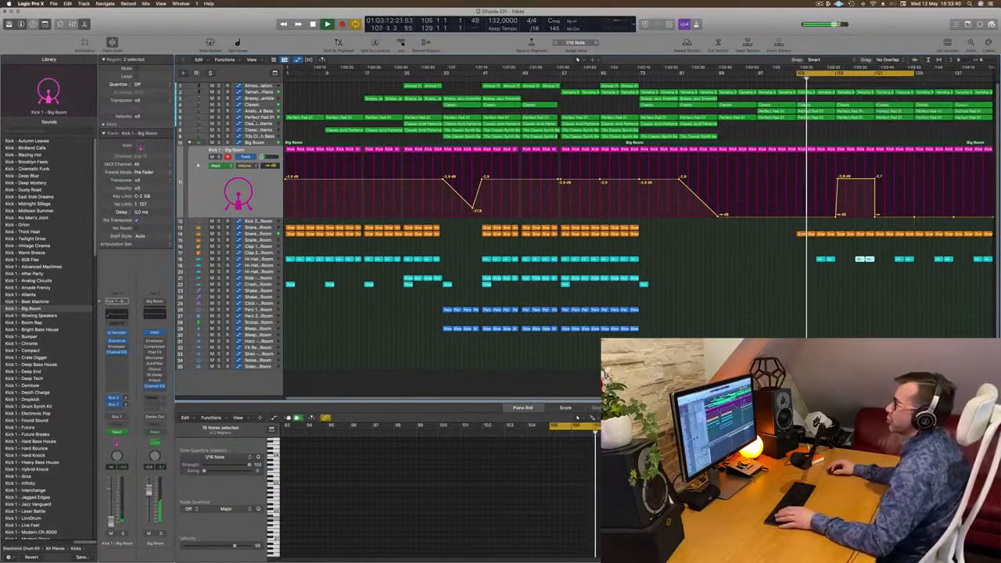
{"action": "left_click", "coordinate": [813, 111]}
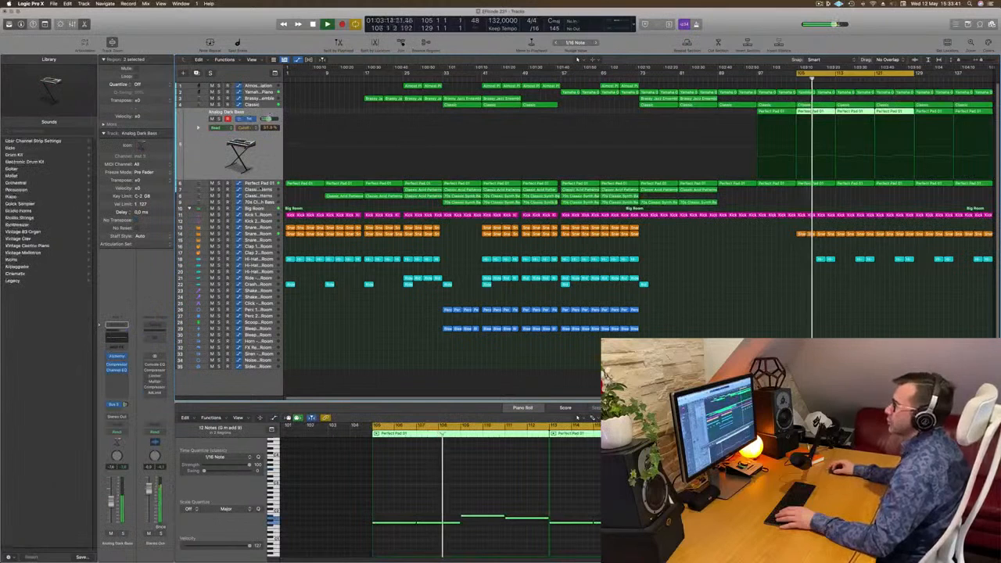
{"action": "key", "text": "Down"}
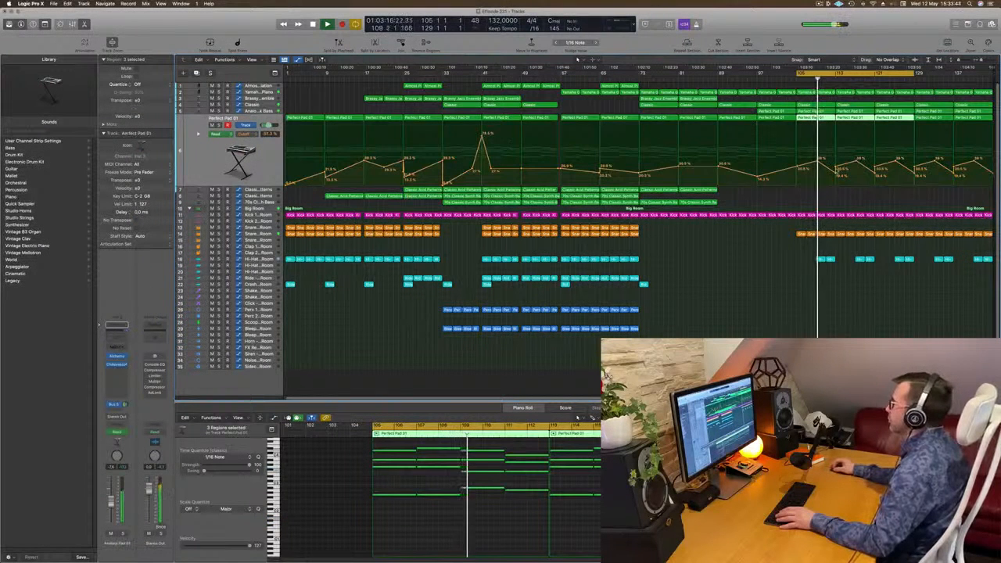
{"action": "left_click", "coordinate": [836, 174]}
{"action": "left_click_drag", "start_coordinate": [835, 174], "coordinate": [835, 145]}
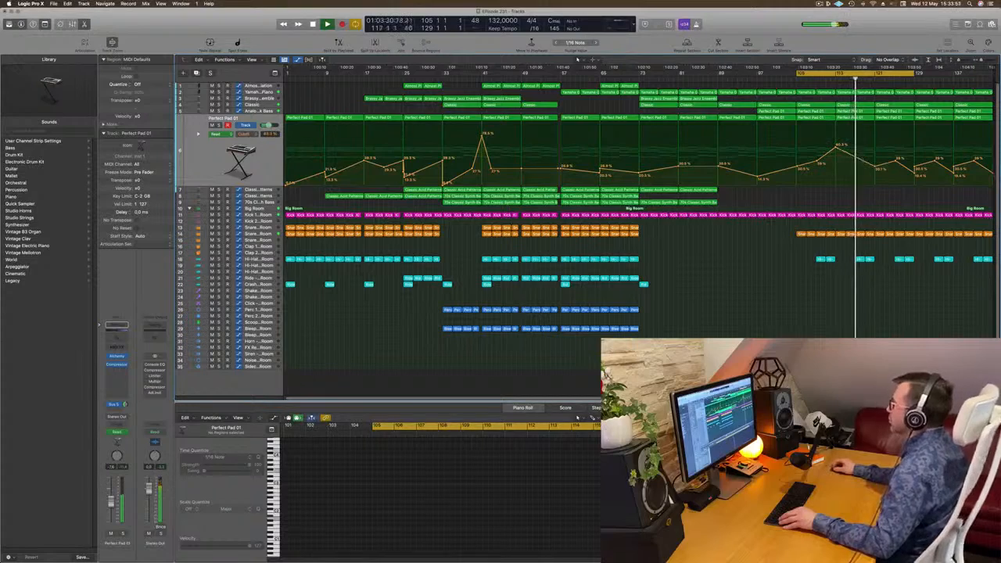
{"action": "scroll", "coordinate": [901, 193], "scroll_direction": "right", "scroll_amount": 1}
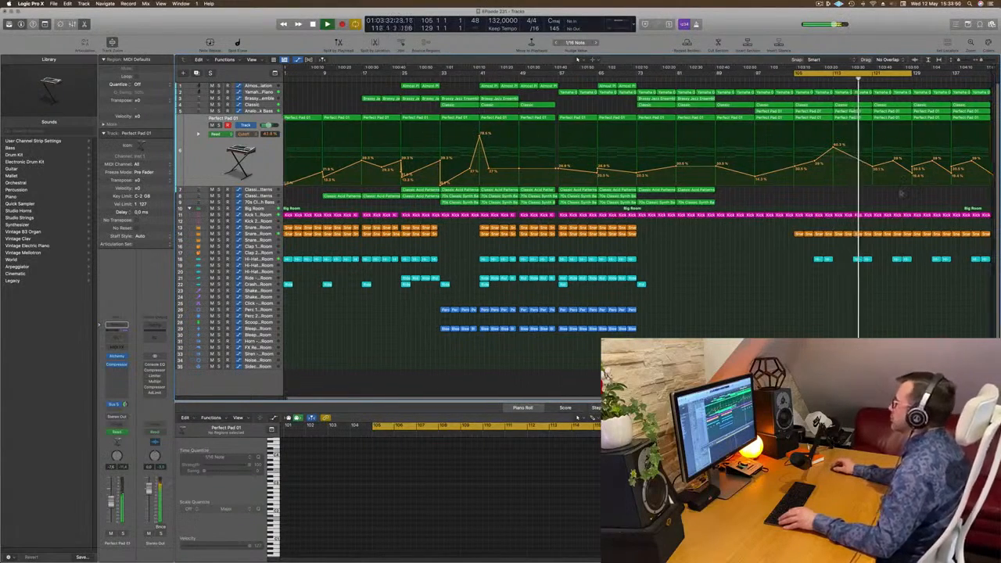
{"action": "scroll", "coordinate": [903, 192], "scroll_direction": "up", "scroll_amount": 5}
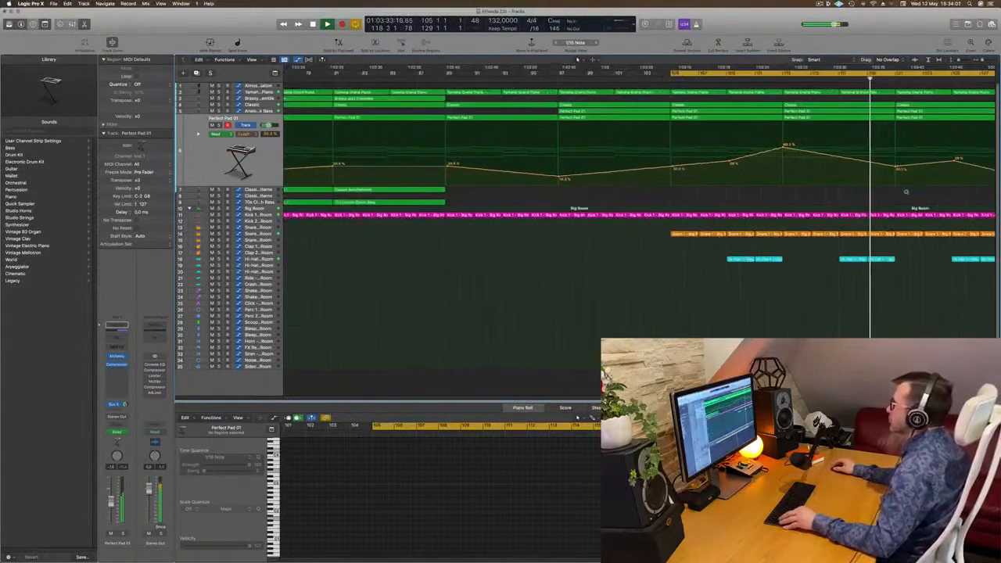
{"action": "scroll", "coordinate": [905, 192], "scroll_direction": "down", "scroll_amount": 5}
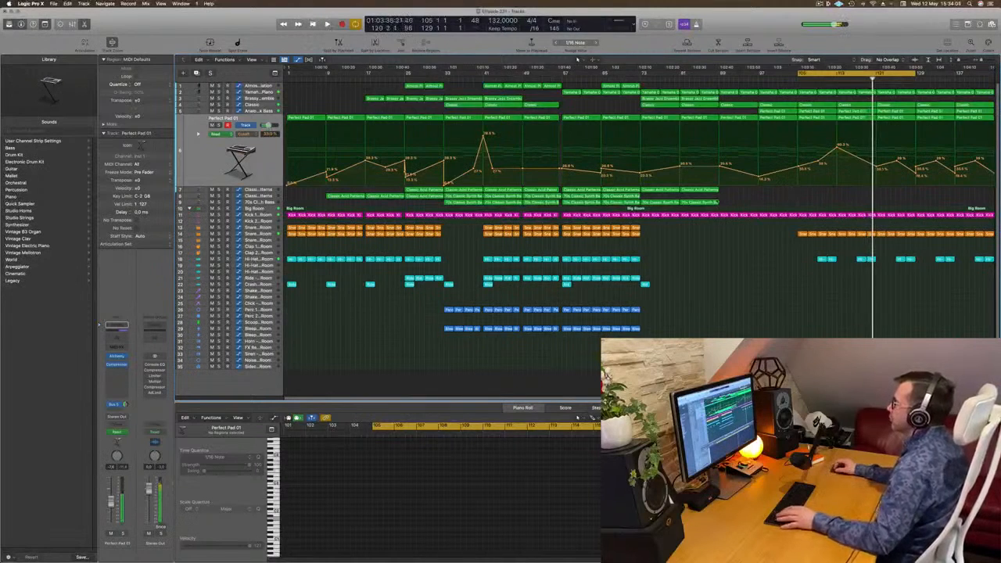
- Copy the two 70s Classic Synth Bass regions at bar 65 and a Classic Acid Patterns region to bar 121
{"action": "left_click", "coordinate": [625, 197]}
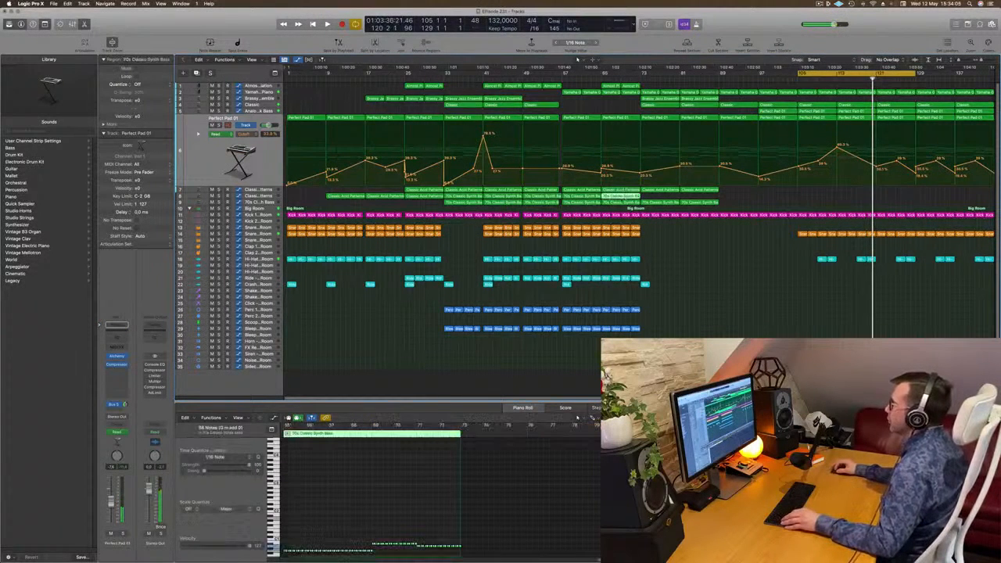
{"action": "left_click", "coordinate": [624, 197], "text": "shift"}
{"action": "left_click_drag", "start_coordinate": [617, 197], "coordinate": [896, 200]}
{"action": "key", "text": "space"}
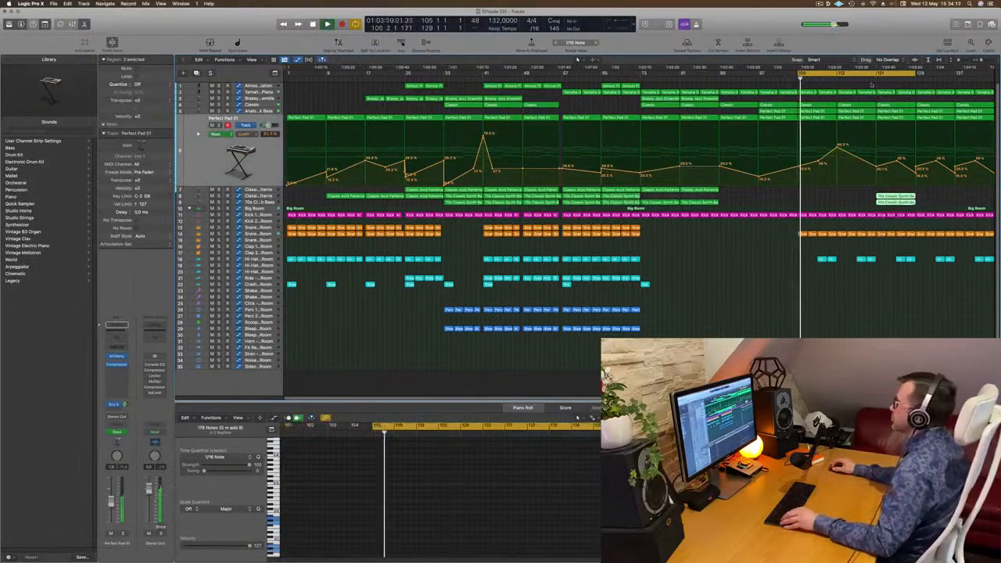
{"action": "left_click", "coordinate": [869, 79]}
{"action": "scroll", "coordinate": [841, 180], "scroll_direction": "up", "scroll_amount": 5}
{"action": "scroll", "coordinate": [827, 188], "scroll_direction": "down", "scroll_amount": 2}
{"action": "scroll", "coordinate": [826, 188], "scroll_direction": "down", "scroll_amount": 3}
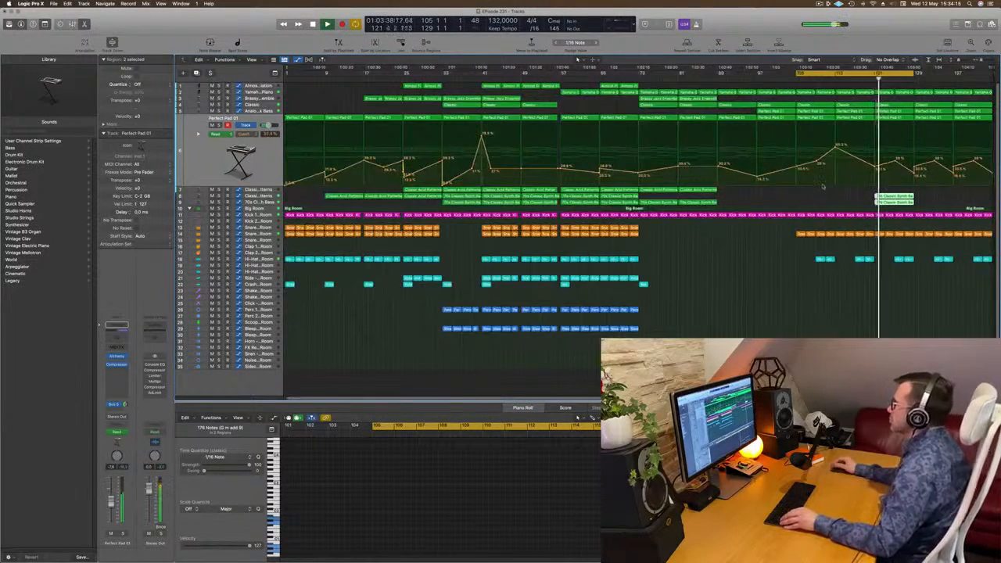
{"action": "left_click_drag", "start_coordinate": [695, 190], "coordinate": [891, 192]}
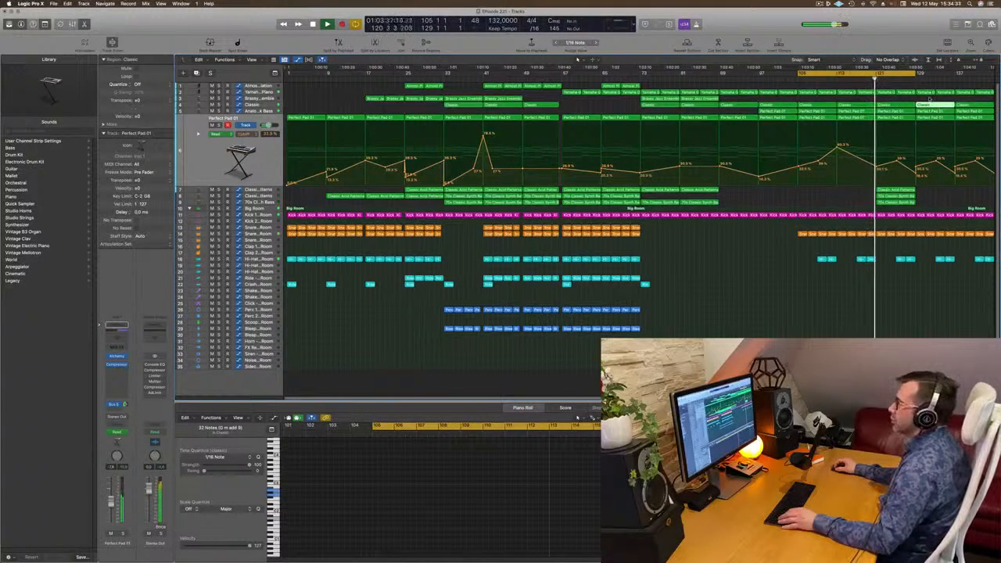
- Delete the Yamaha Grand Piano regions between bars 121 and 137
{"action": "left_click", "coordinate": [923, 92]}
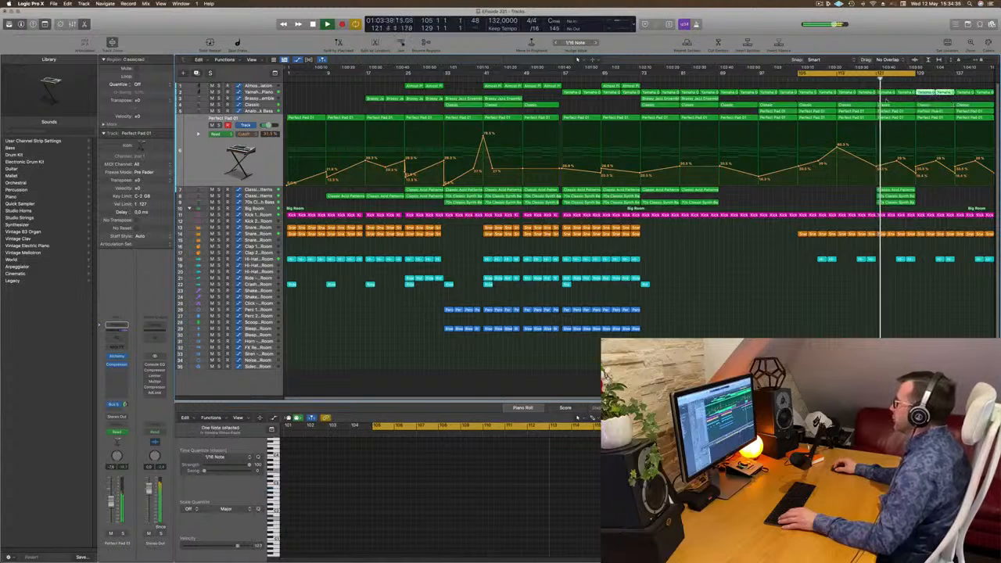
{"action": "left_click_drag", "start_coordinate": [954, 97], "coordinate": [887, 92]}
{"action": "key", "text": "Delete"}
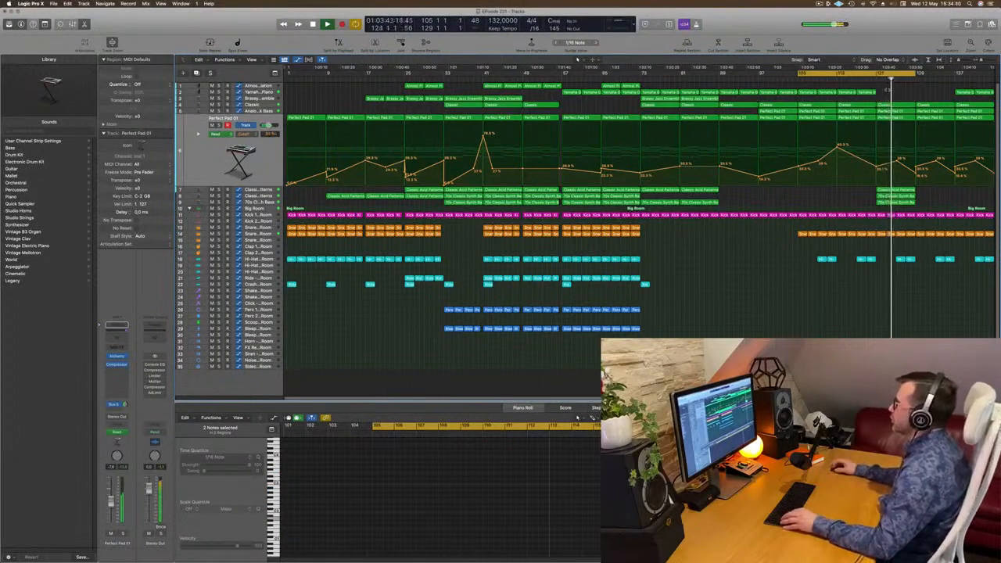
{"action": "left_click_drag", "start_coordinate": [642, 84], "coordinate": [619, 86]}
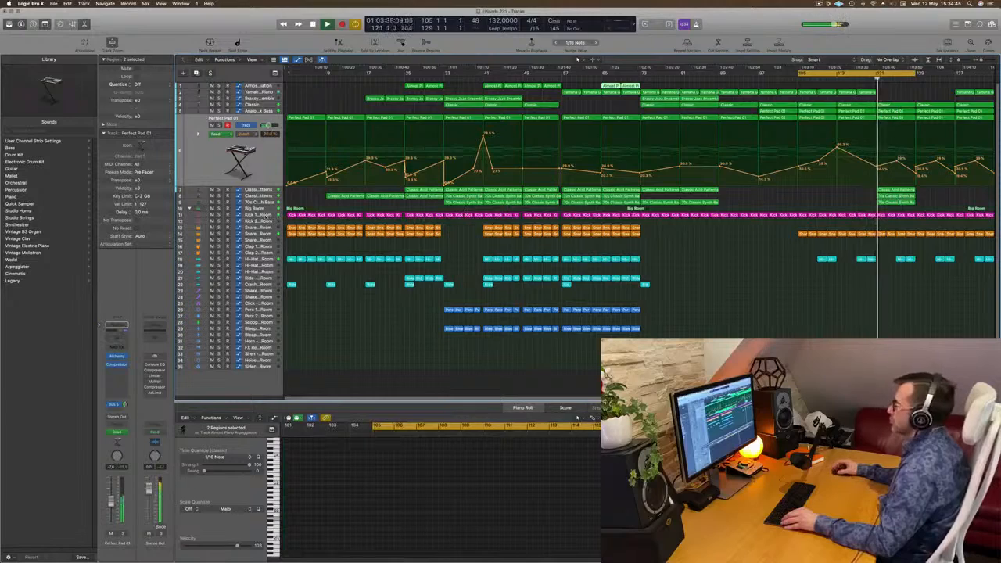
- Duplicate the bar 121 acid pattern and synth bass regions at bar 129, and extend the cycle range to bar 137
{"action": "left_click", "coordinate": [266, 217]}
{"action": "key", "text": "super+Right"}
{"action": "key", "text": "super+Left"}
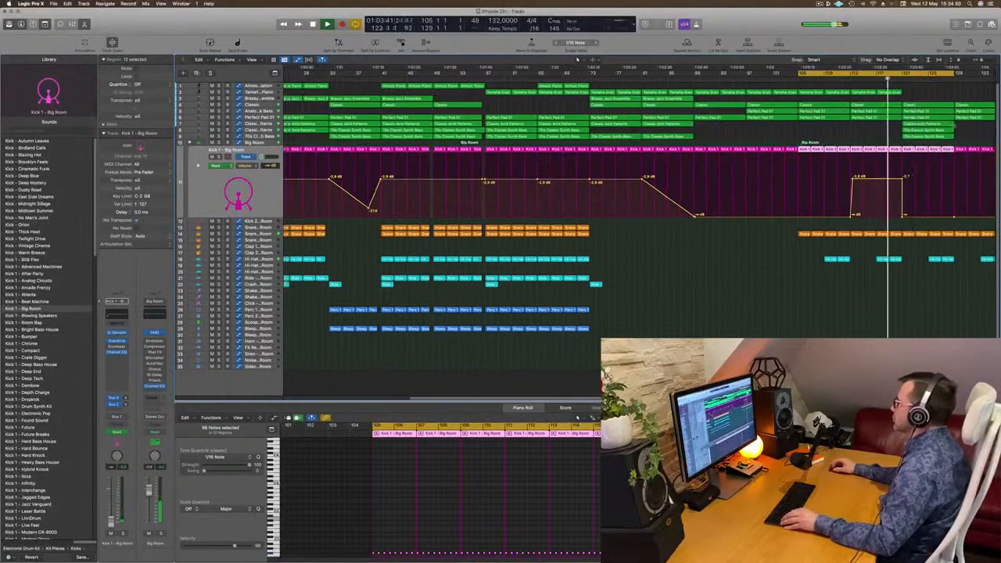
{"action": "mouse_move", "coordinate": [922, 129]}
{"action": "left_mouse_down"}
{"action": "mouse_move", "coordinate": [897, 123]}
{"action": "mouse_move", "coordinate": [935, 133]}
{"action": "left_mouse_up"}
{"action": "key", "text": "super+z"}
{"action": "left_click_drag", "start_coordinate": [916, 76], "coordinate": [953, 79]}
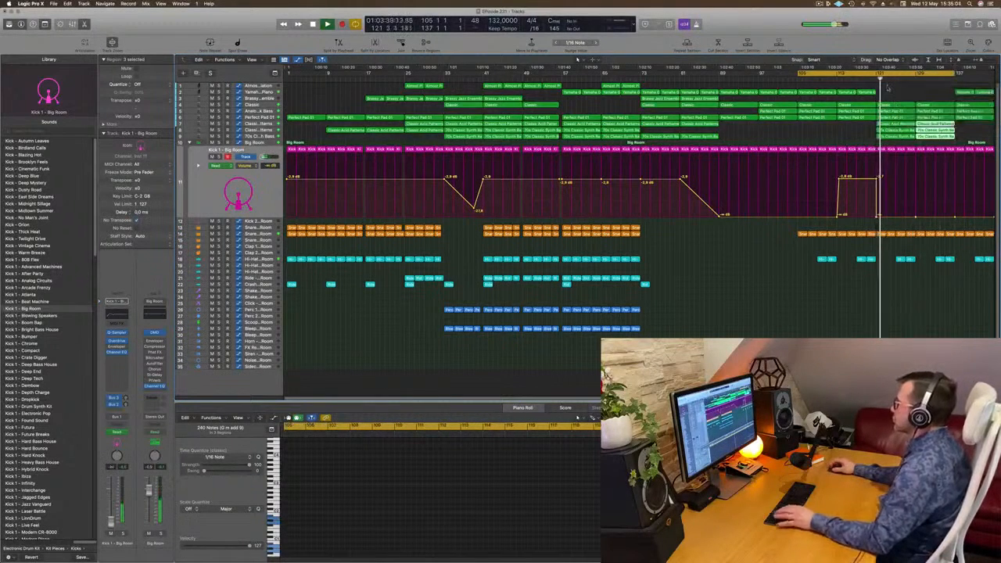
{"action": "left_click", "coordinate": [889, 89]}
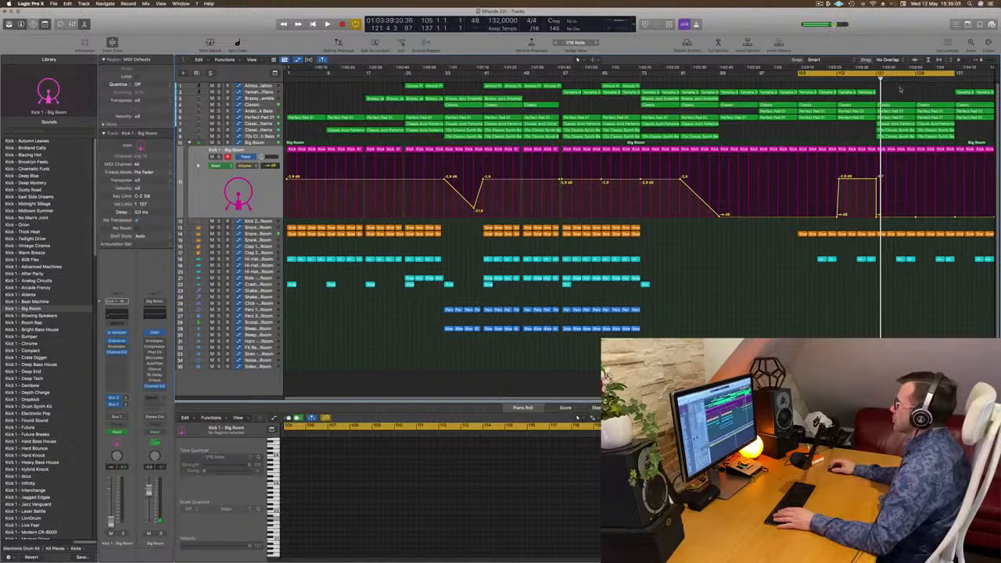
{"action": "key", "text": "space"}
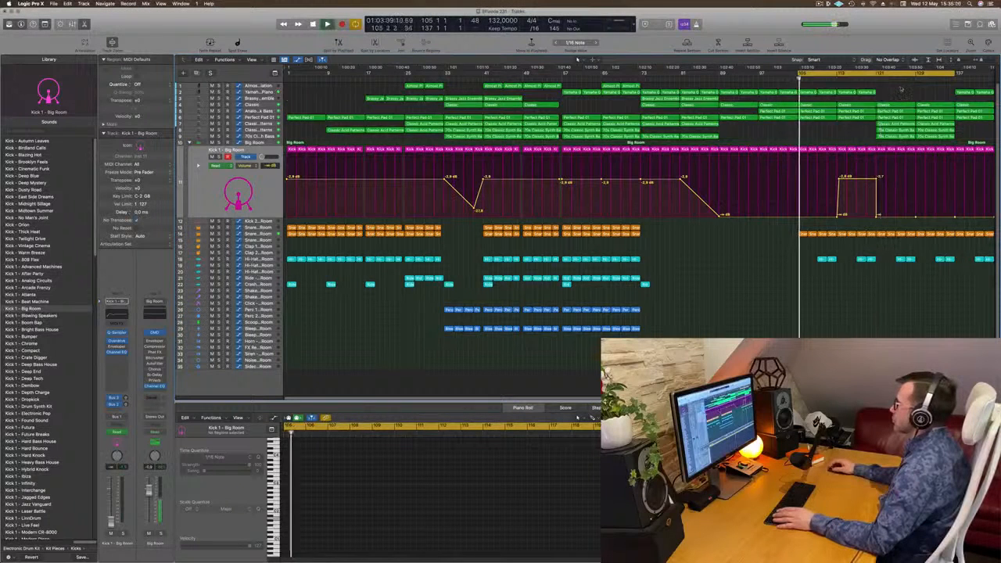
- Switch to ScreenFlow, show its recording monitor to check the audio input, and return to Logic Pro X
{"action": "mouse_move", "coordinate": [579, 559]}
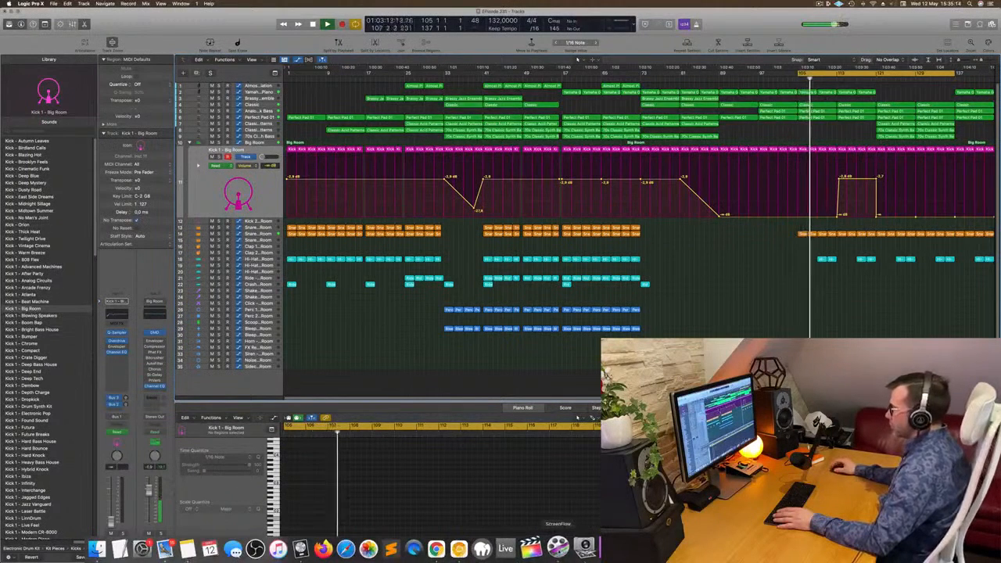
{"action": "left_click", "coordinate": [553, 548]}
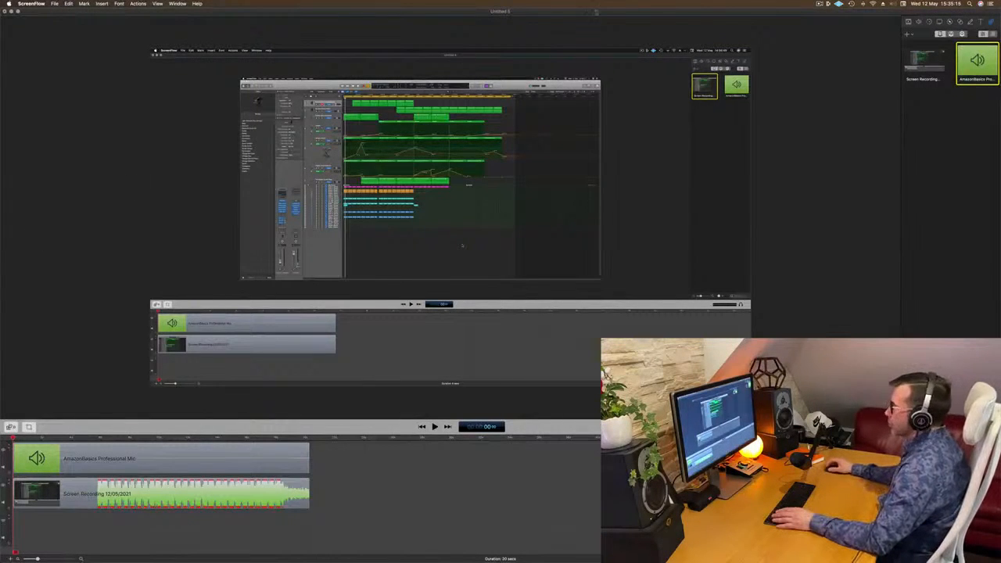
{"action": "left_click", "coordinate": [820, 3]}
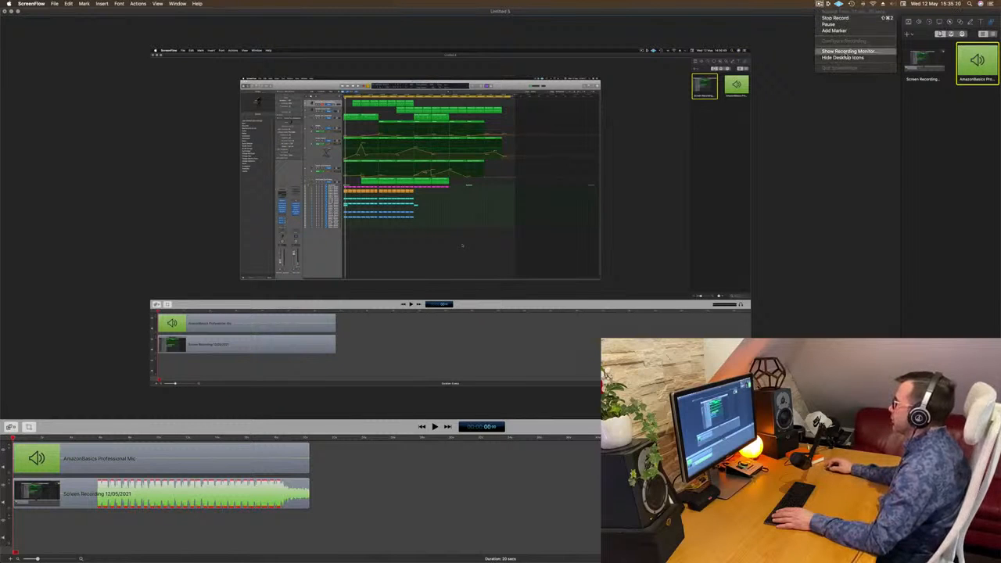
{"action": "left_click", "coordinate": [849, 51]}
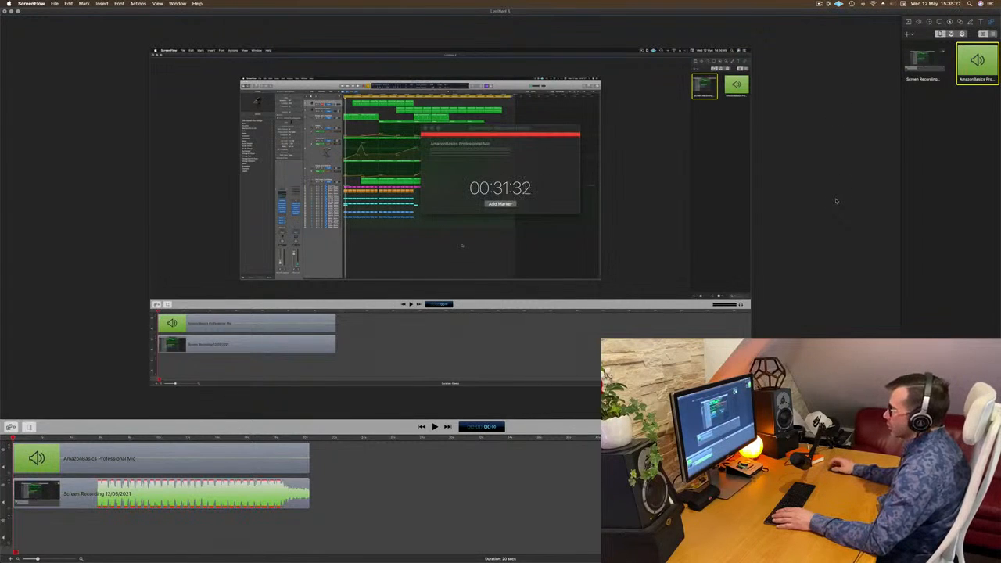
{"action": "left_click", "coordinate": [732, 146]}
{"action": "mouse_move", "coordinate": [308, 547]}
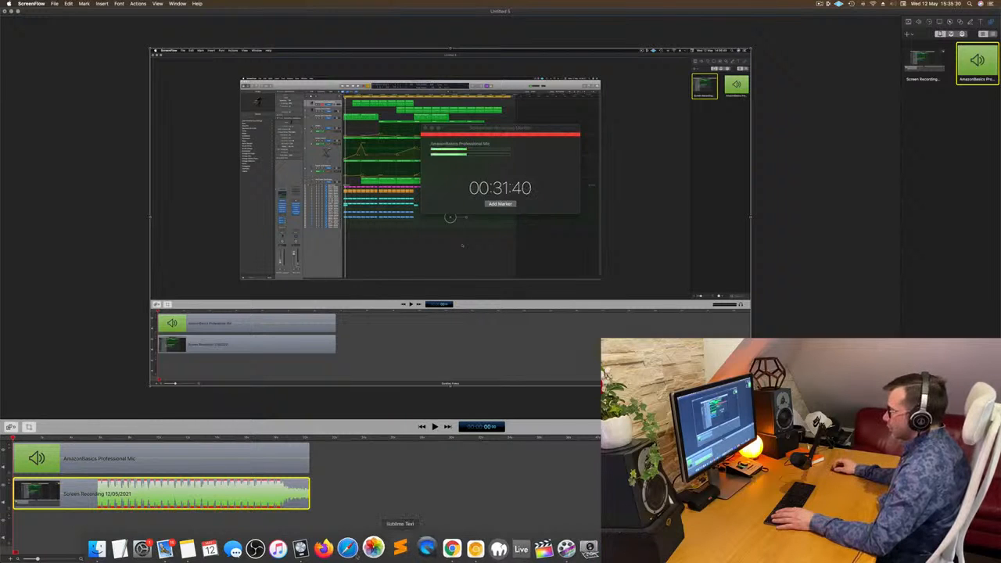
{"action": "left_click", "coordinate": [309, 547]}
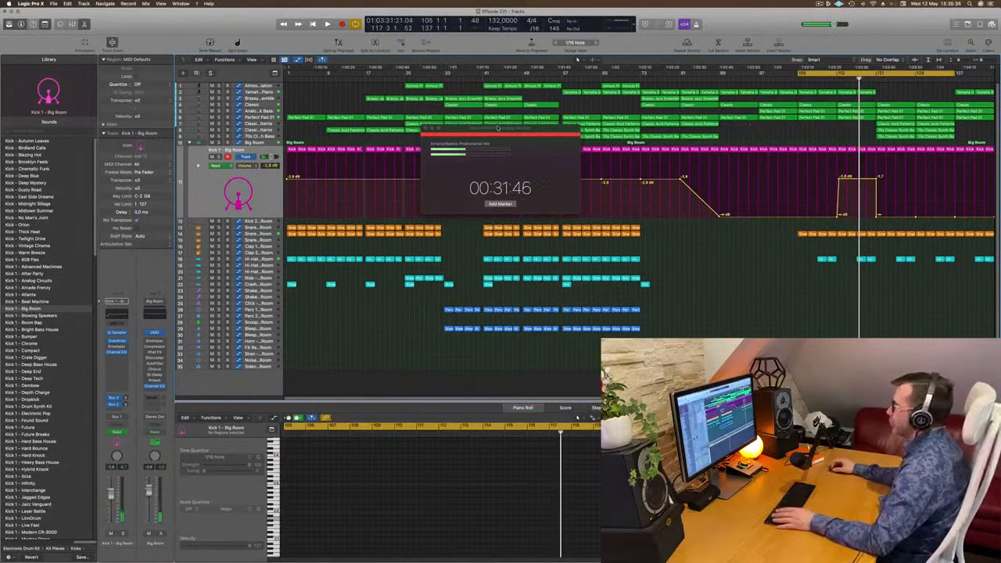
- Play the cycled section from bar 105 and show the floating Performance Meter over the arrangement to monitor the processing load
{"action": "key", "text": "space"}
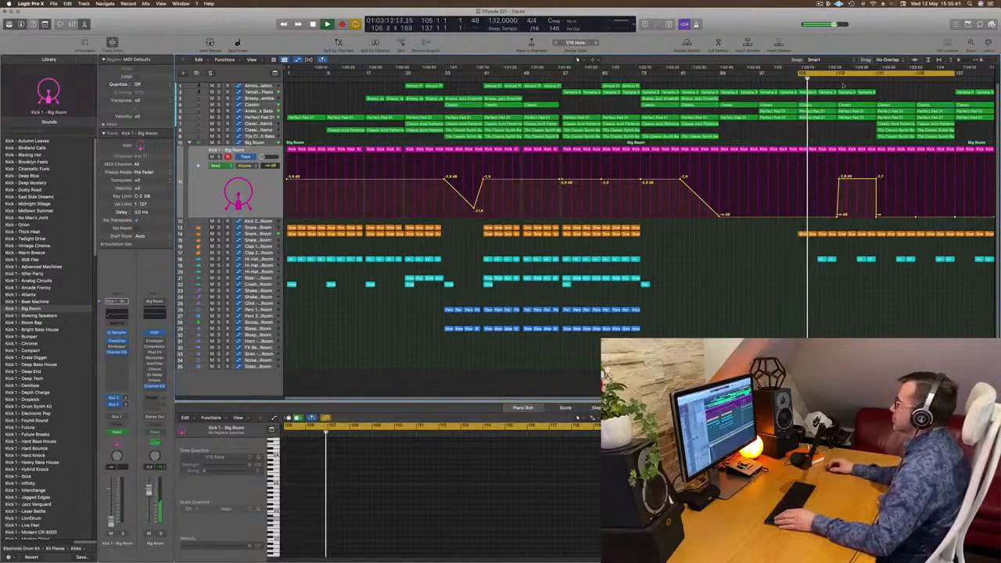
{"action": "key", "text": "space"}
{"action": "key", "text": "space"}
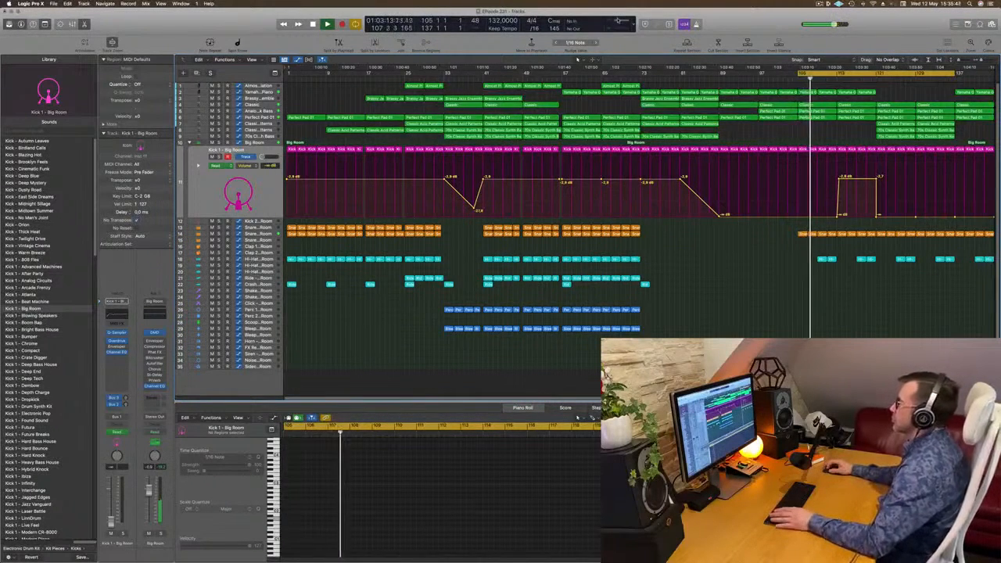
{"action": "double_click", "coordinate": [618, 21]}
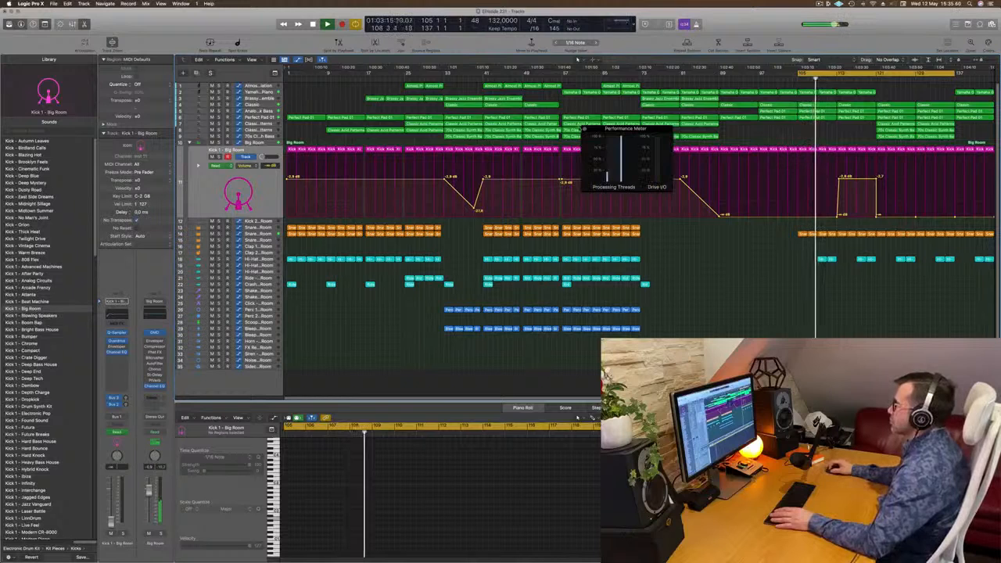
{"action": "left_click_drag", "start_coordinate": [603, 129], "coordinate": [577, 153]}
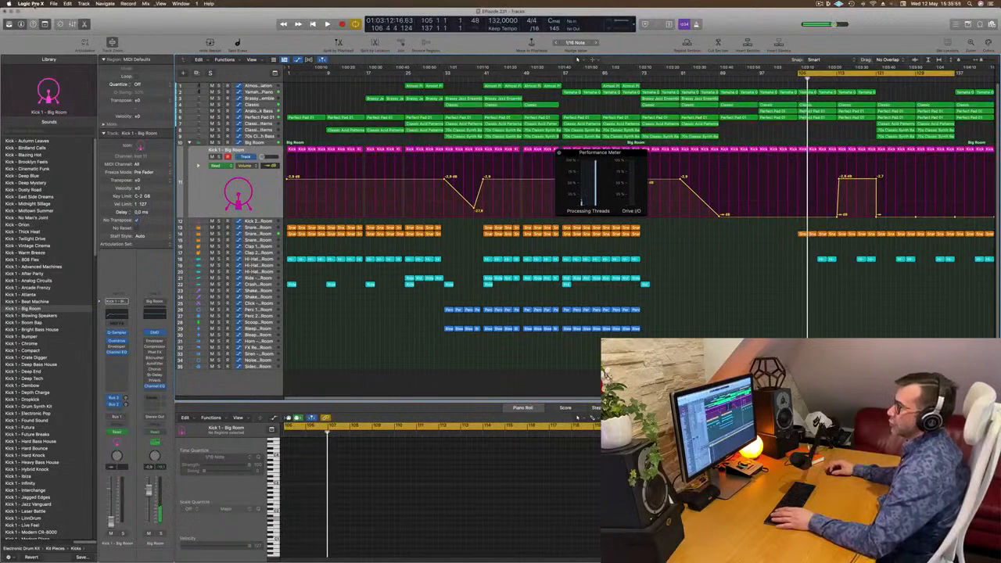
- Set Processing Threads to Automatic in the audio device preferences
{"action": "left_click", "coordinate": [29, 3]}
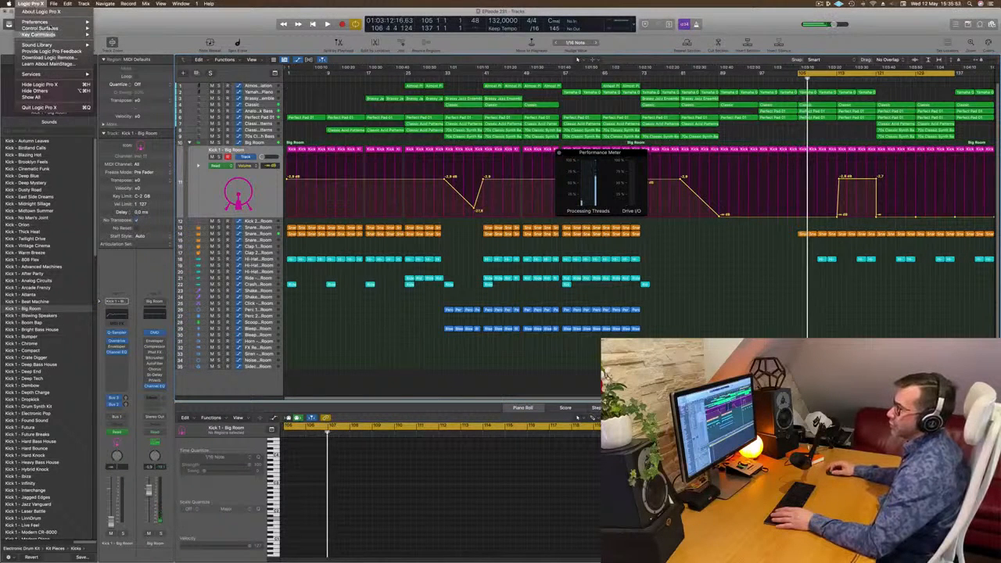
{"action": "mouse_move", "coordinate": [48, 24]}
{"action": "left_click", "coordinate": [103, 29]}
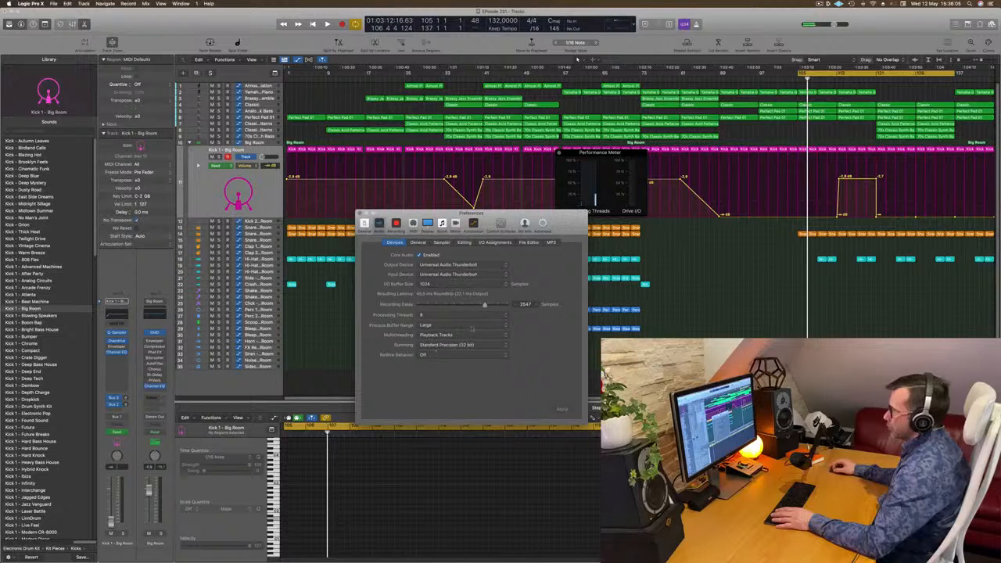
{"action": "left_click", "coordinate": [450, 315]}
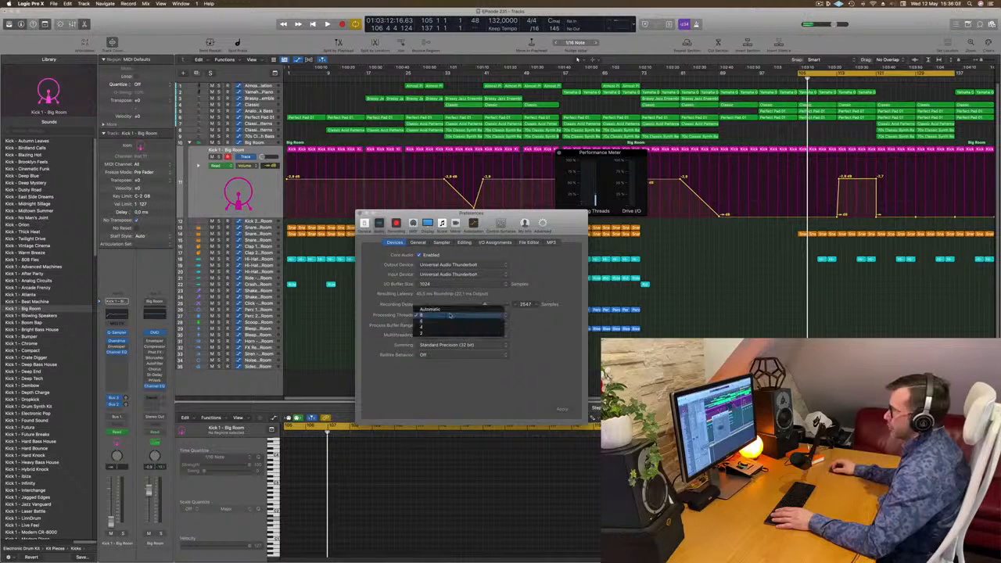
{"action": "left_click", "coordinate": [442, 307]}
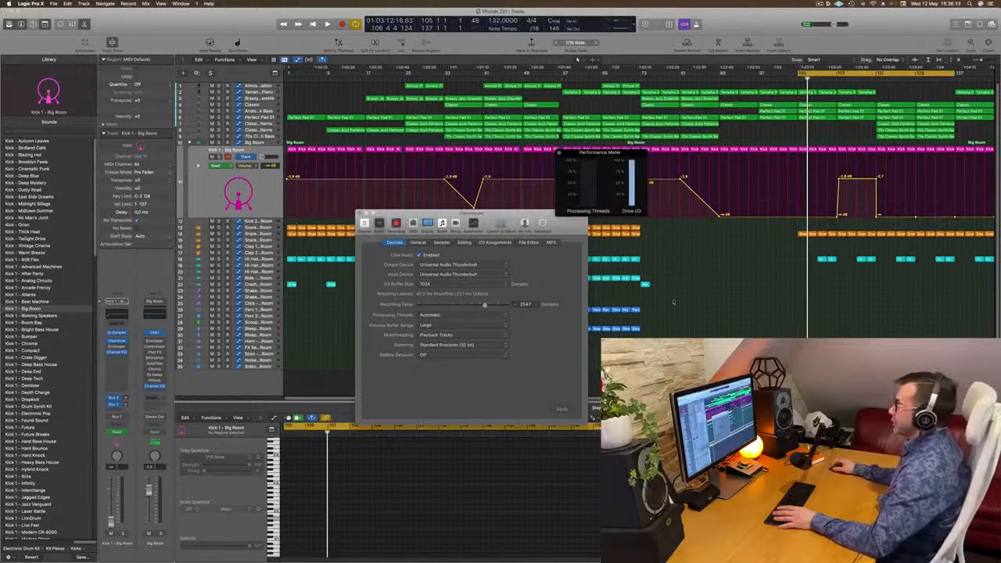
- Play the section from bar 105 to check performance, closing the preferences, and move the cycle start to bar 121
{"action": "left_click", "coordinate": [675, 302]}
{"action": "key", "text": "space"}
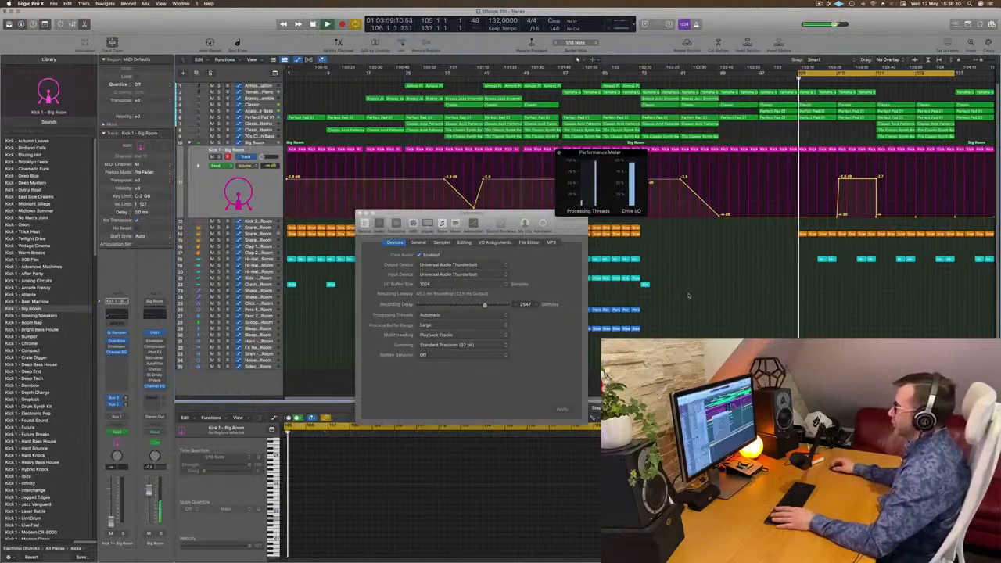
{"action": "left_click_drag", "start_coordinate": [358, 213], "coordinate": [330, 223]}
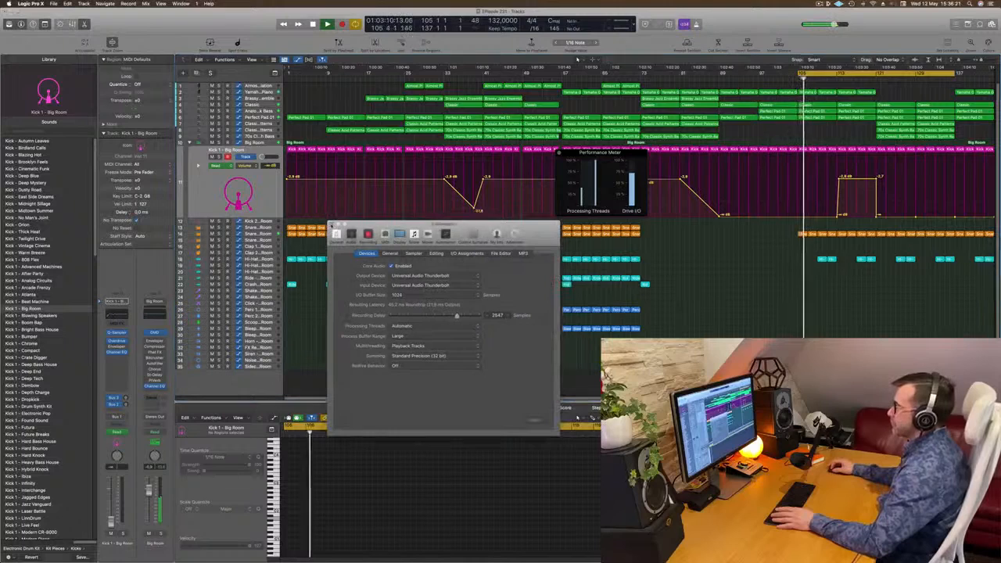
{"action": "key", "text": "super+w"}
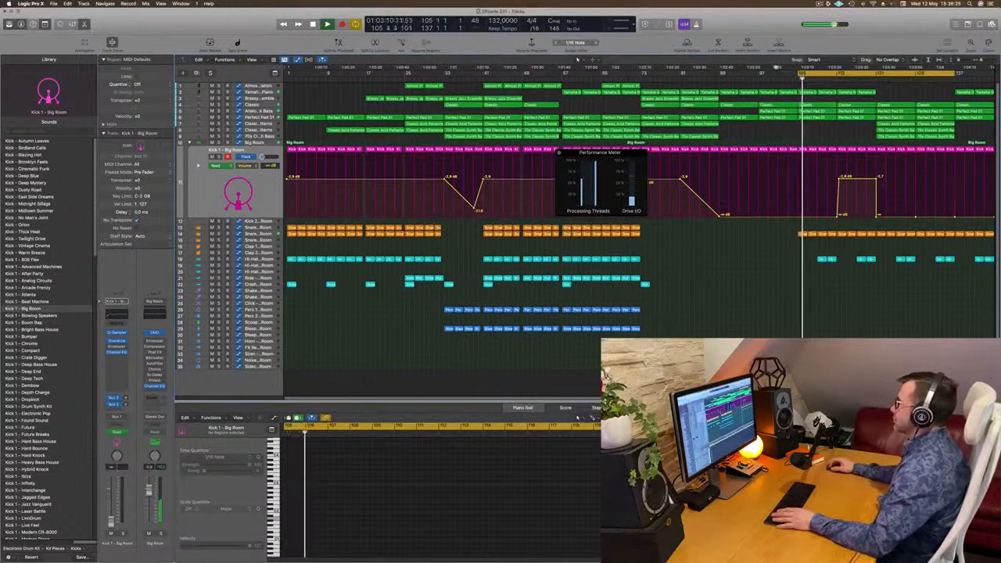
{"action": "left_click_drag", "start_coordinate": [802, 75], "coordinate": [878, 76]}
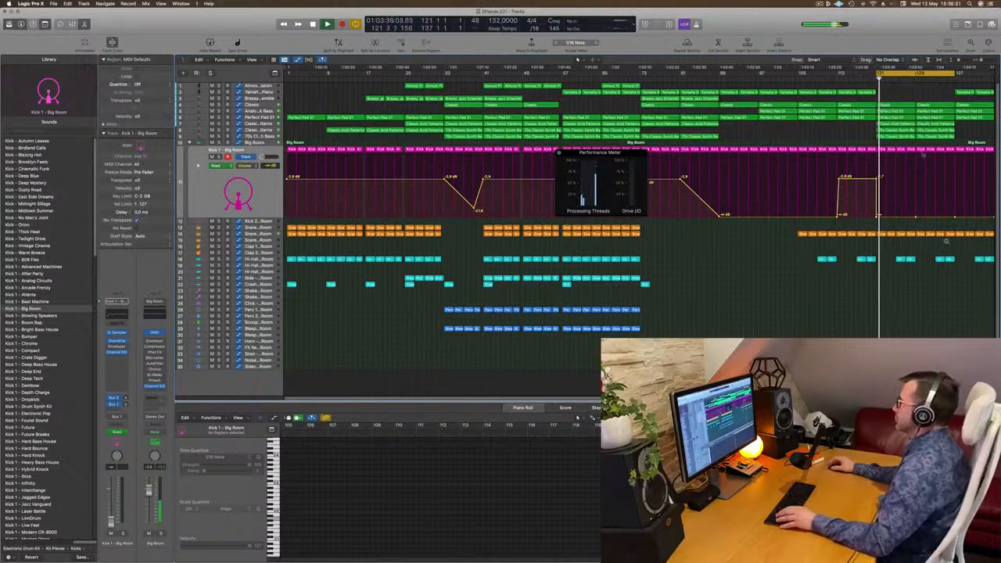